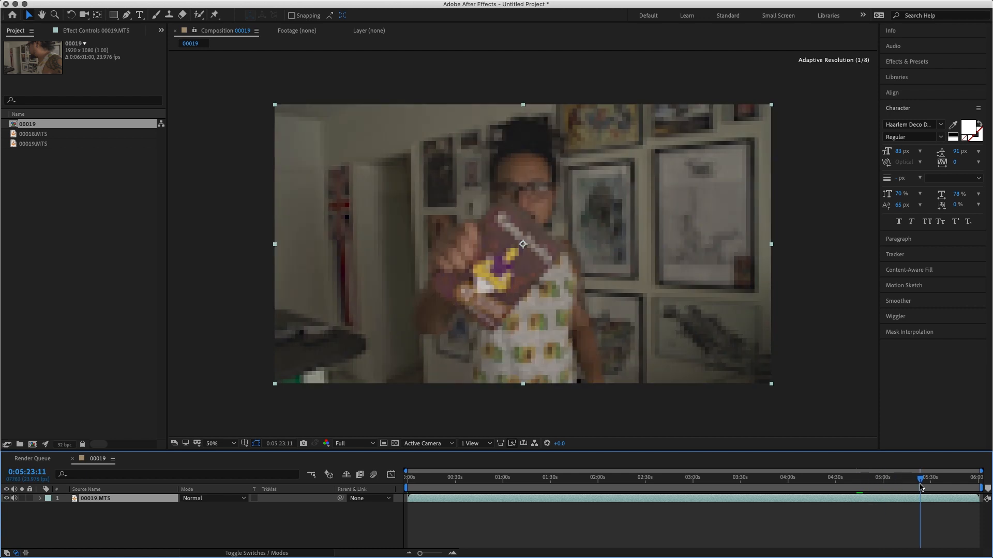
Cut away the 00019.MTS footage before 0:05:38:04 and move the remaining clip to the start of the timeline.
key(space)
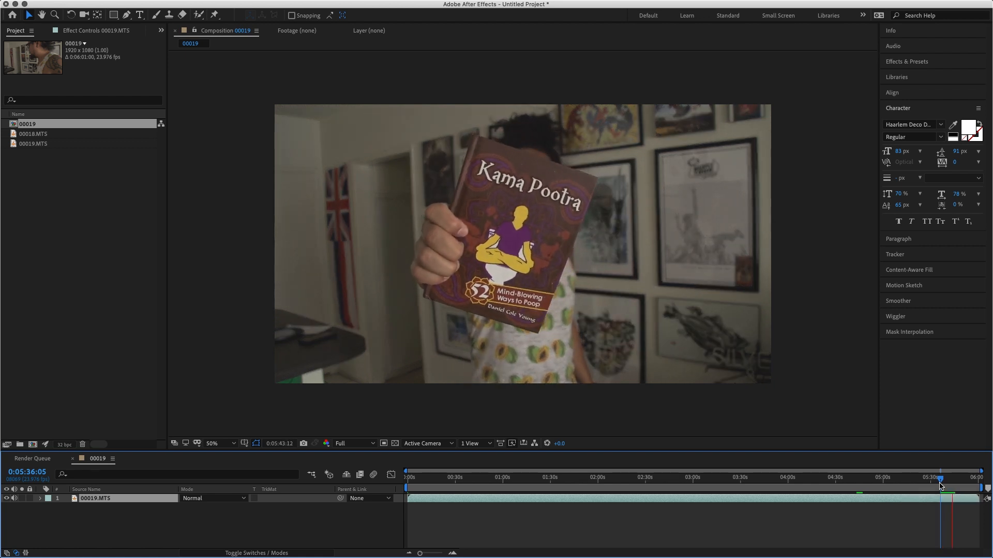
drag(940, 486, 944, 484)
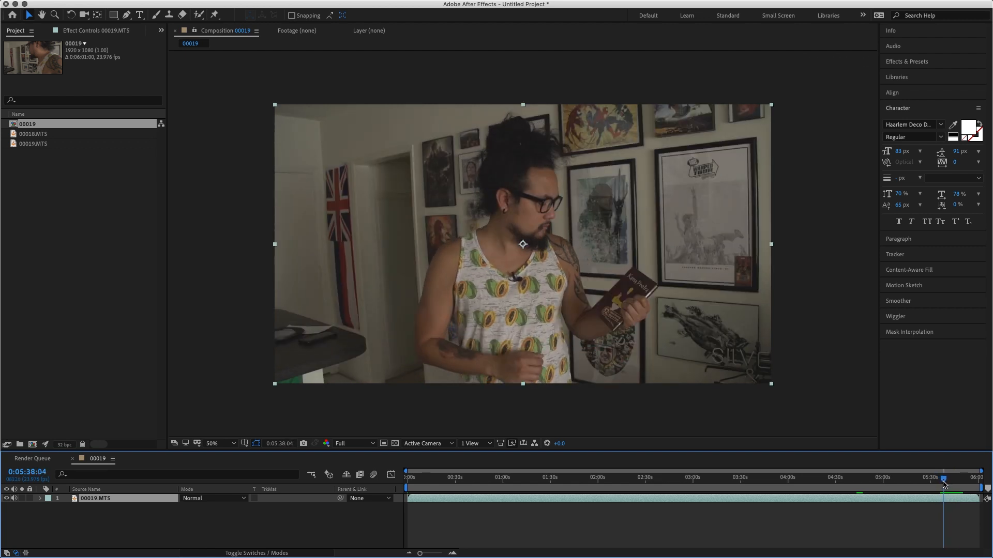
key(super+shift+d)
click(940, 509)
key(Delete)
drag(955, 499, 422, 487)
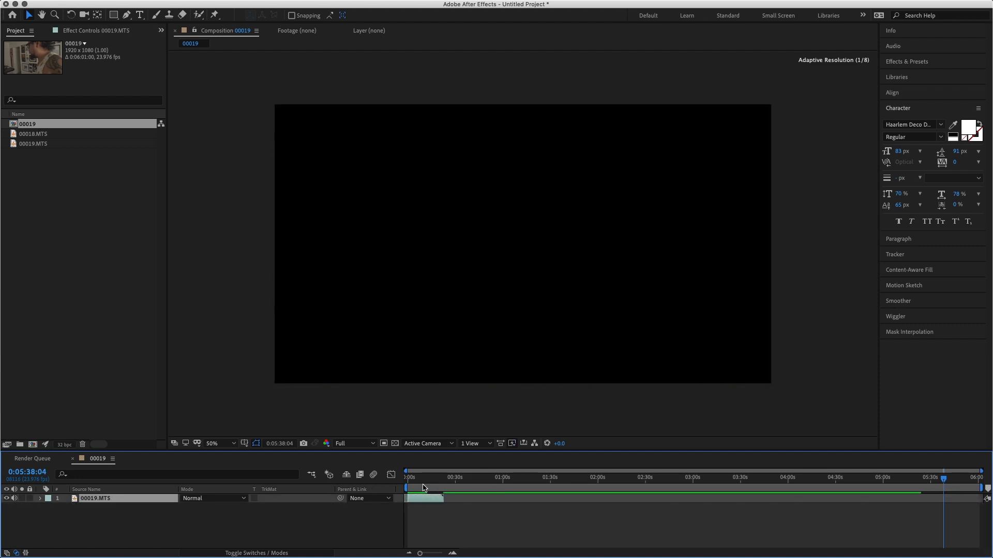
Preview the clip from the start, split it at 0:00:08:11 and delete the part after the cut.
click(408, 486)
key(space)
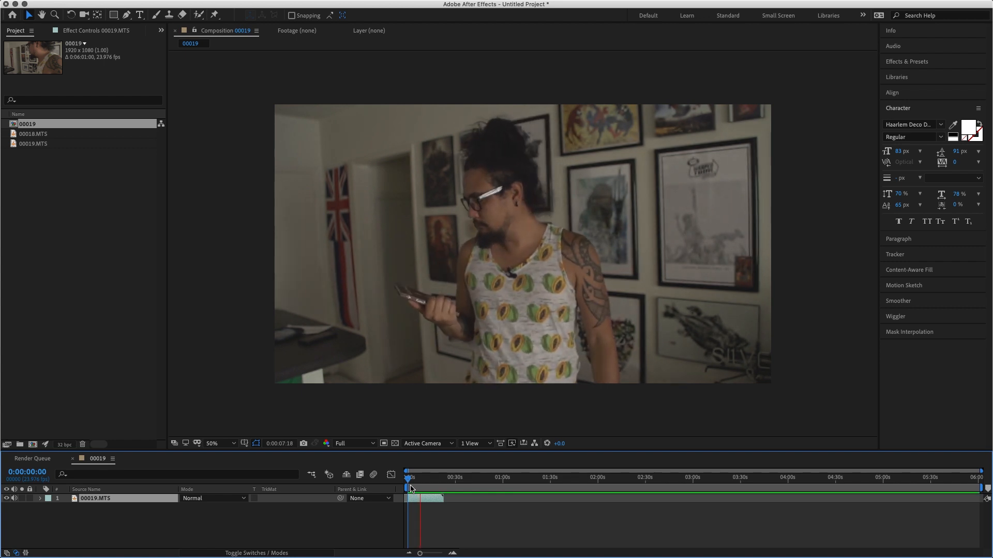
key(space)
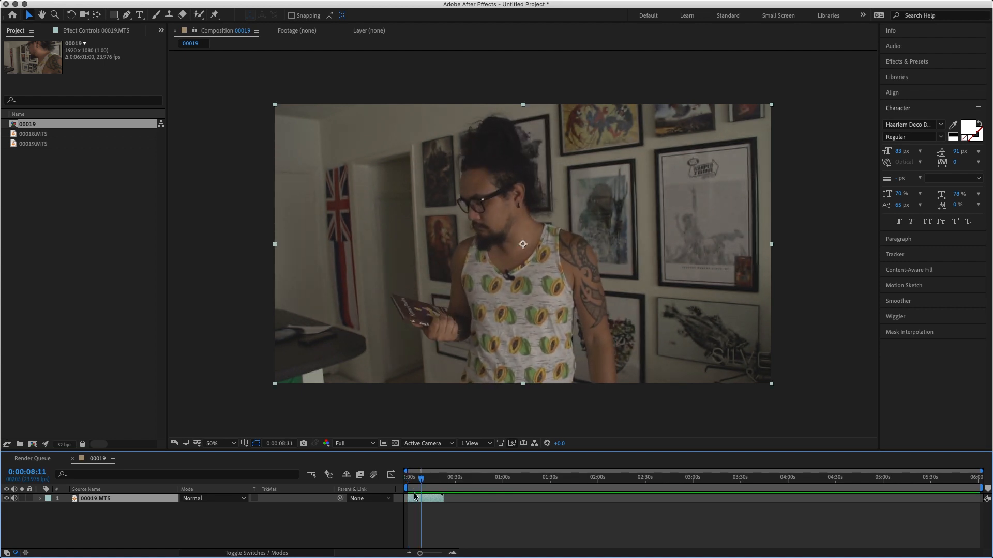
key(super+shift+d)
key(Delete)
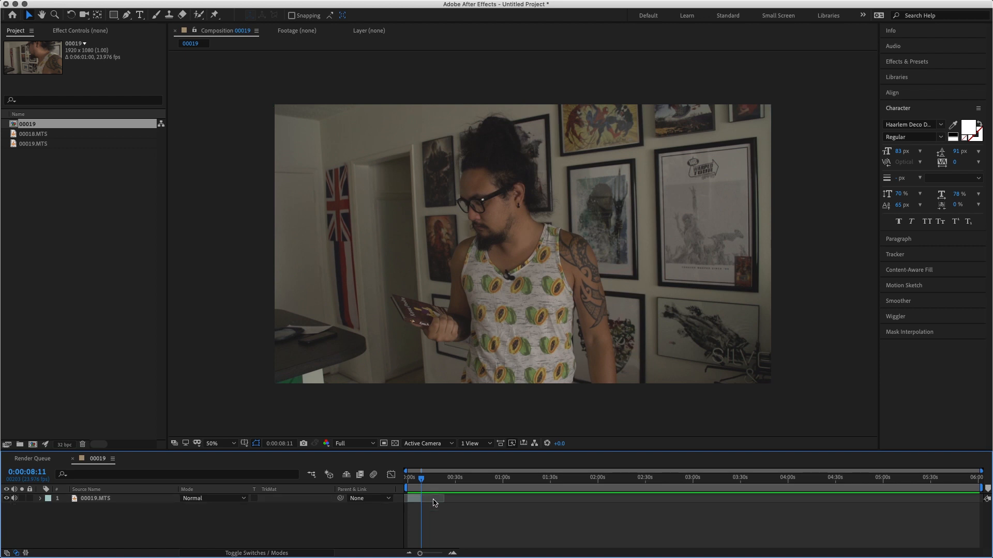
End the work area at 0:00:08:10, trim the 00019 composition to it and preview the result.
mouse_move(419, 485)
mouse_down()
mouse_move(408, 481)
mouse_move(421, 481)
mouse_up()
right_click(416, 498)
key(Escape)
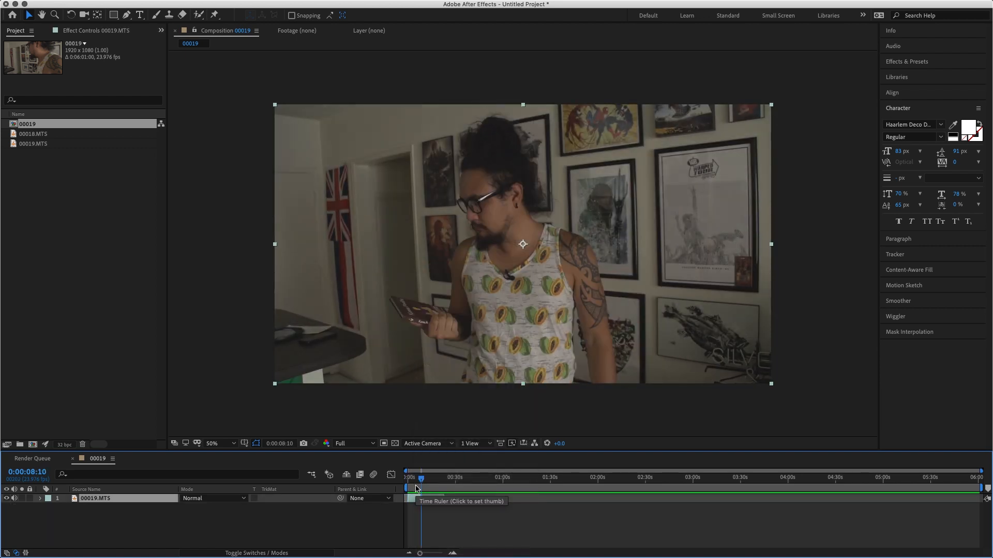
right_click(417, 488)
click(439, 516)
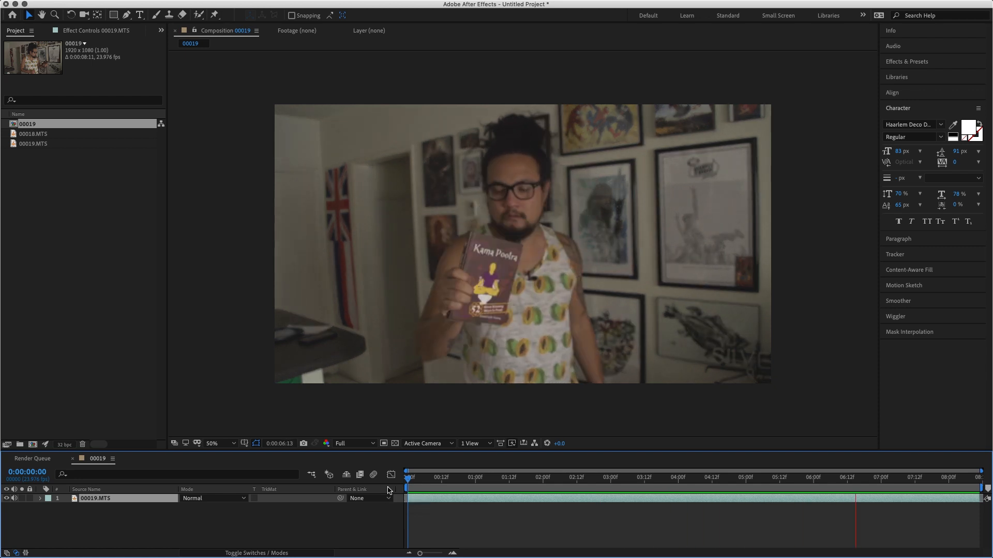
key(space)
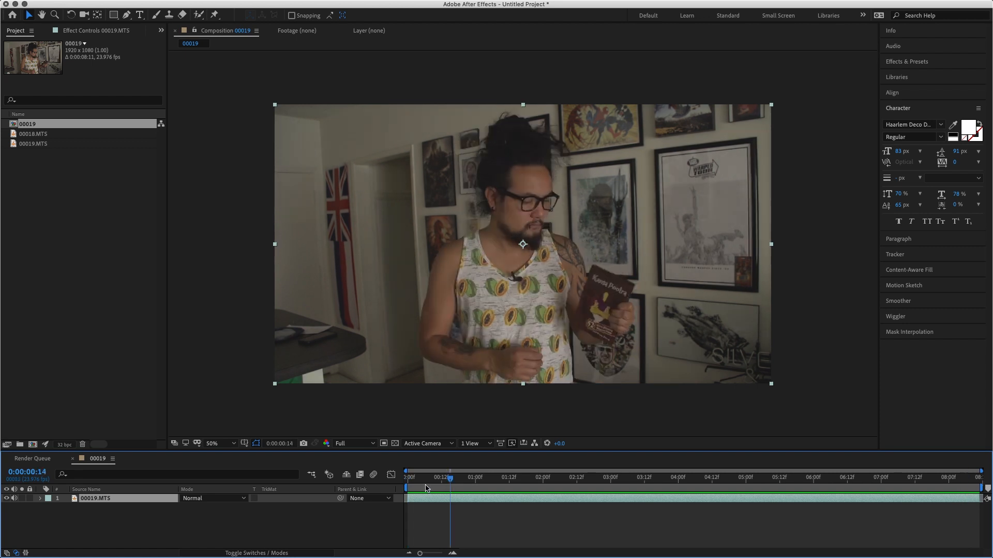
click(76, 353)
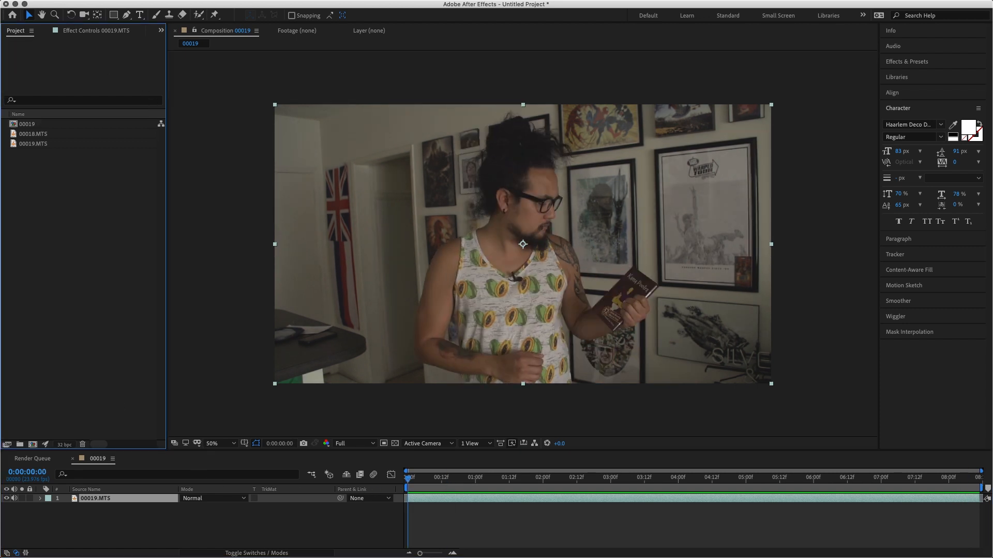
click(477, 538)
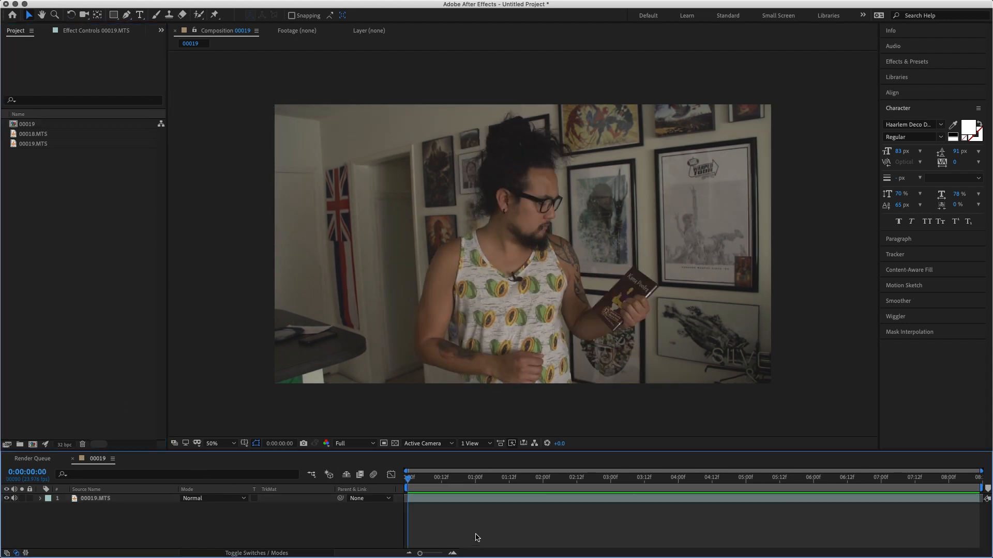
right_click(179, 512)
mouse_move(253, 445)
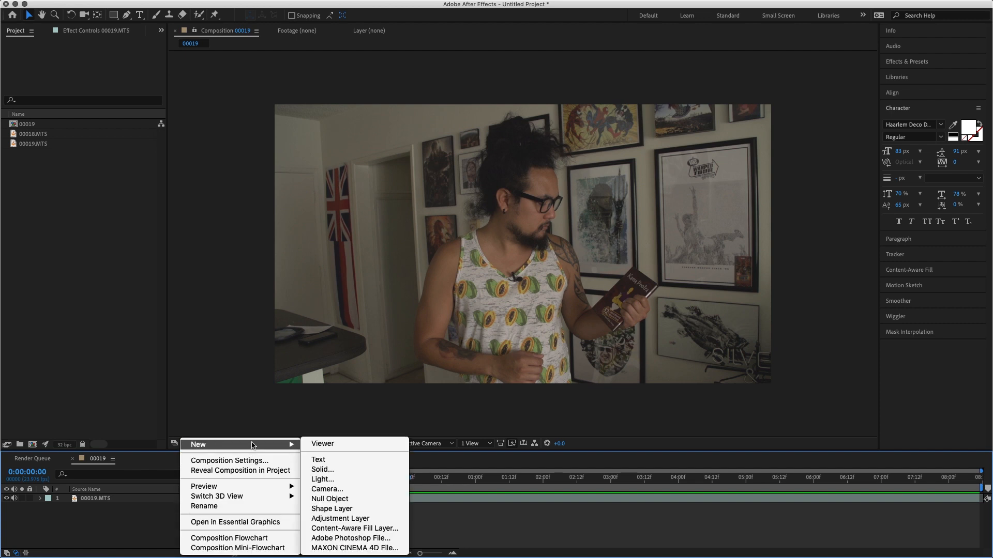
click(155, 540)
key(ctrl+Down)
key(ctrl+Down)
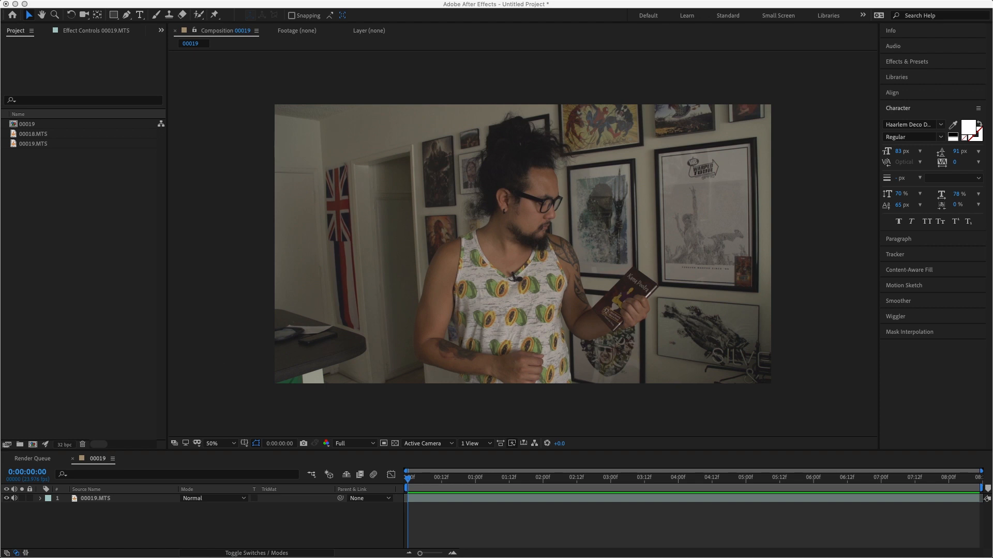
Create a 1080 × 1350 px composition at 23.976 fps with a one-minute duration and name it FIN.
key(super+n)
drag(803, 165, 536, 174)
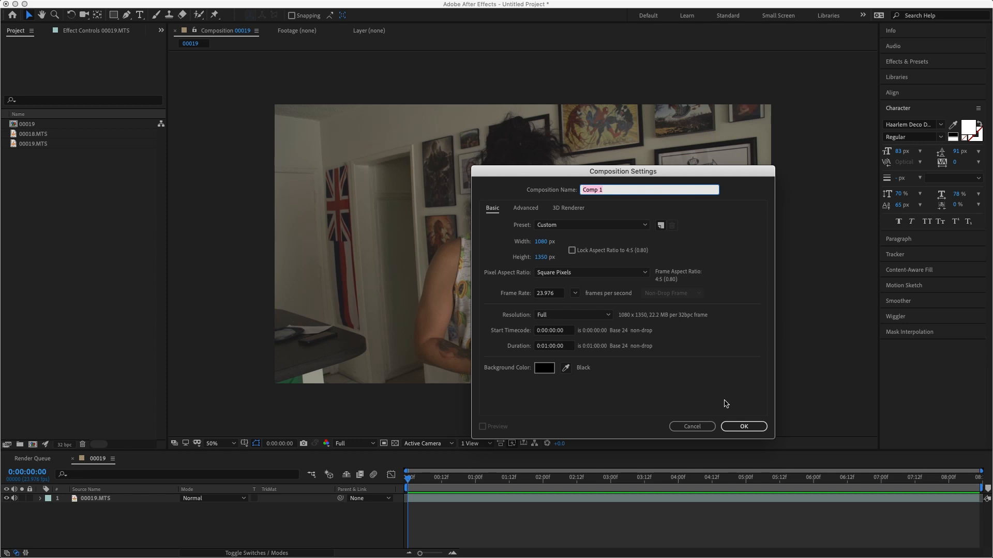
click(746, 425)
click(25, 151)
key(Return)
text(FIN)
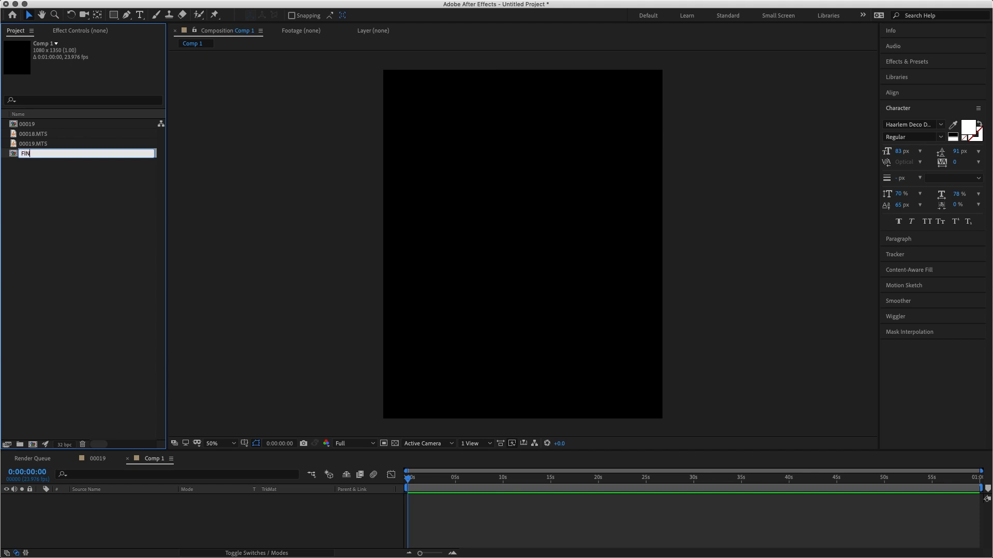
key(Return)
click(55, 174)
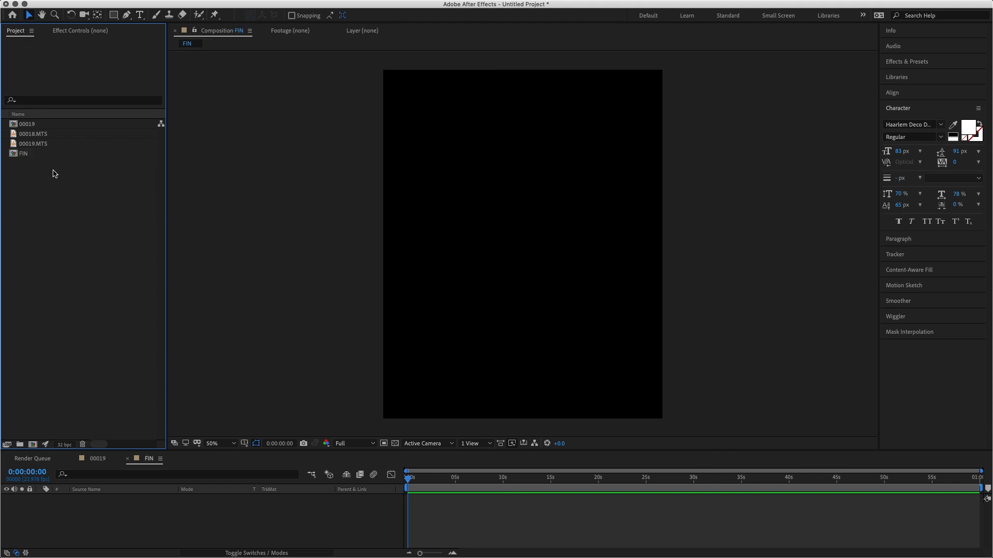
Place the 00019 composition as a layer in FIN, starting at 0:00:00:00, and scrub through it to check the framing.
click(12, 155)
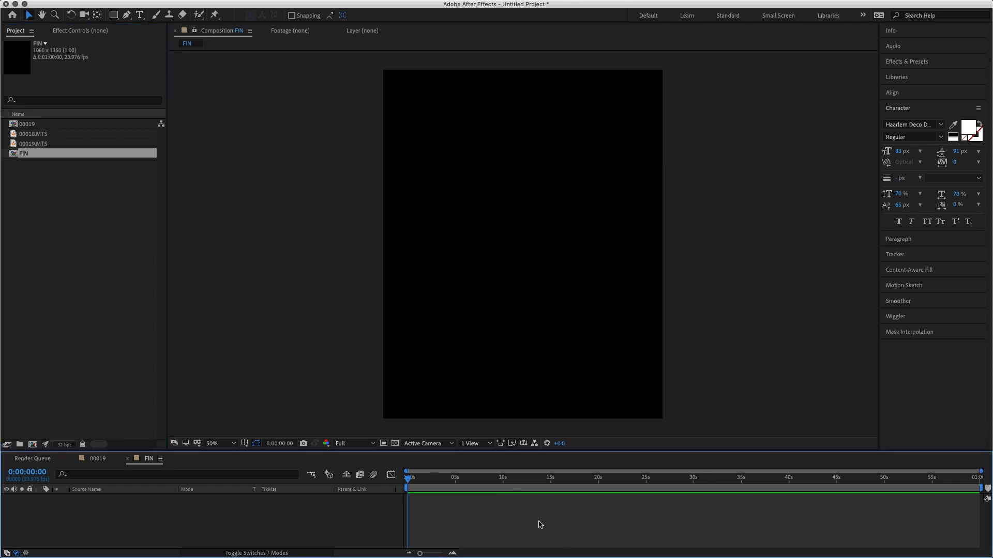
drag(462, 482, 382, 486)
click(91, 460)
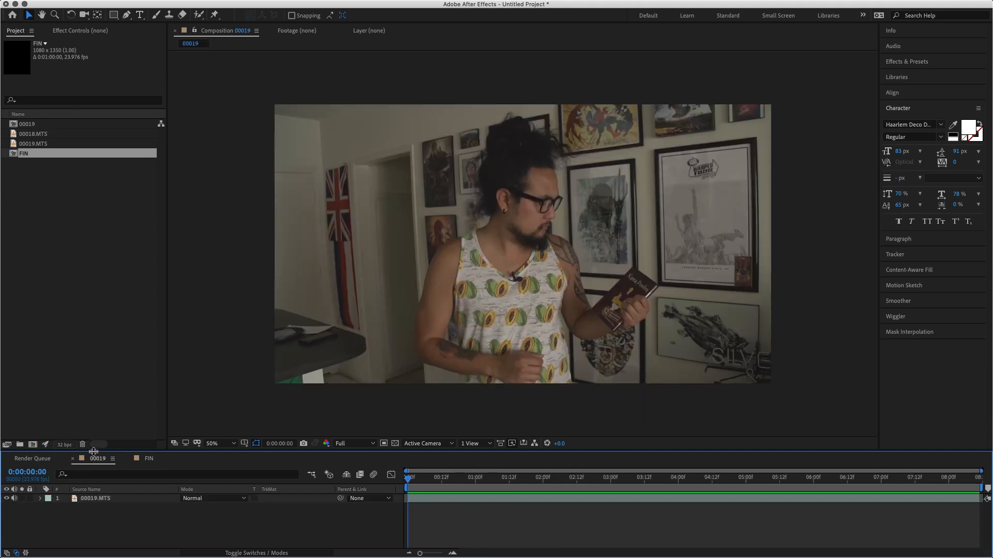
click(149, 459)
drag(26, 124, 151, 510)
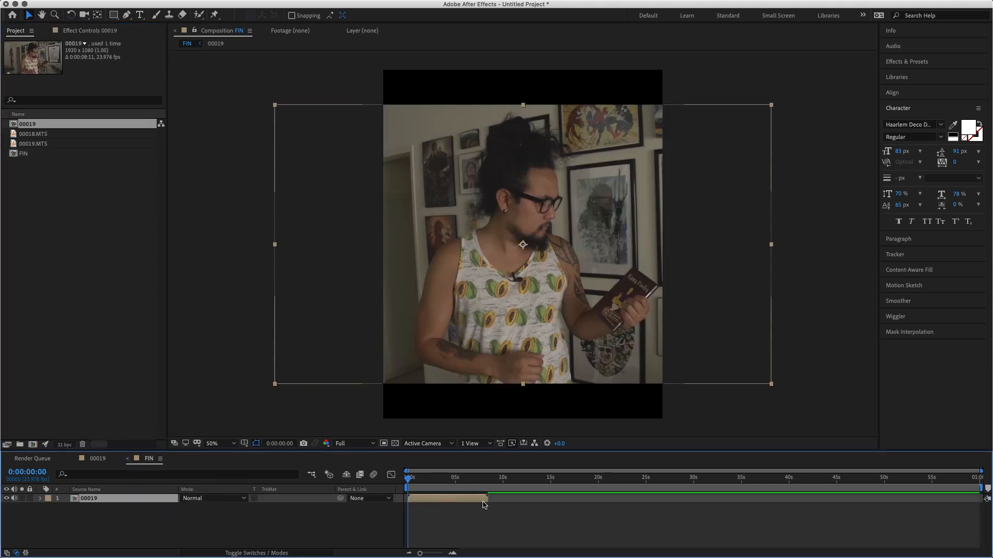
drag(464, 482, 482, 485)
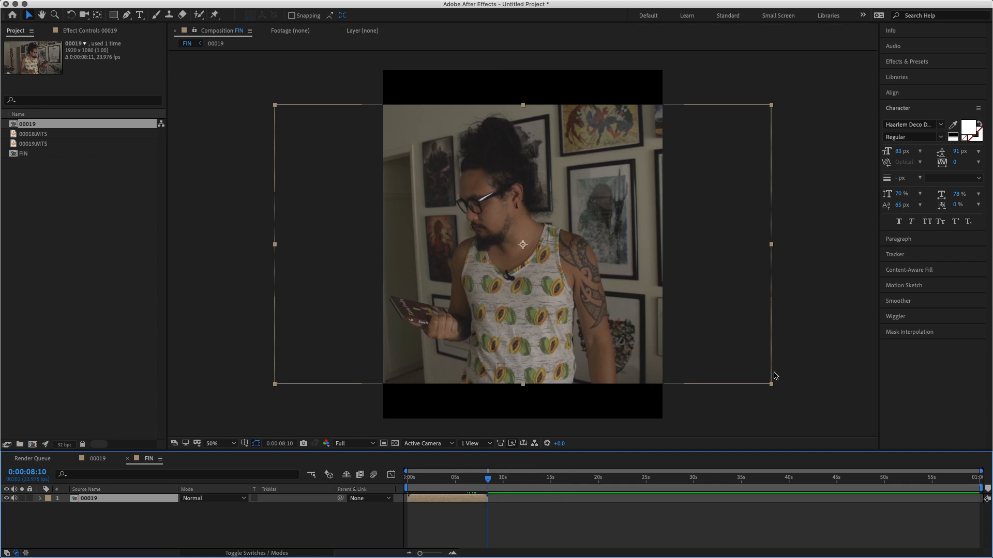
Try scaling the 00019 layer up freehand from its corner, and undo the scaling.
drag(771, 383, 801, 415)
key(Caps_Lock)
key(Caps_Lock)
key(super+z)
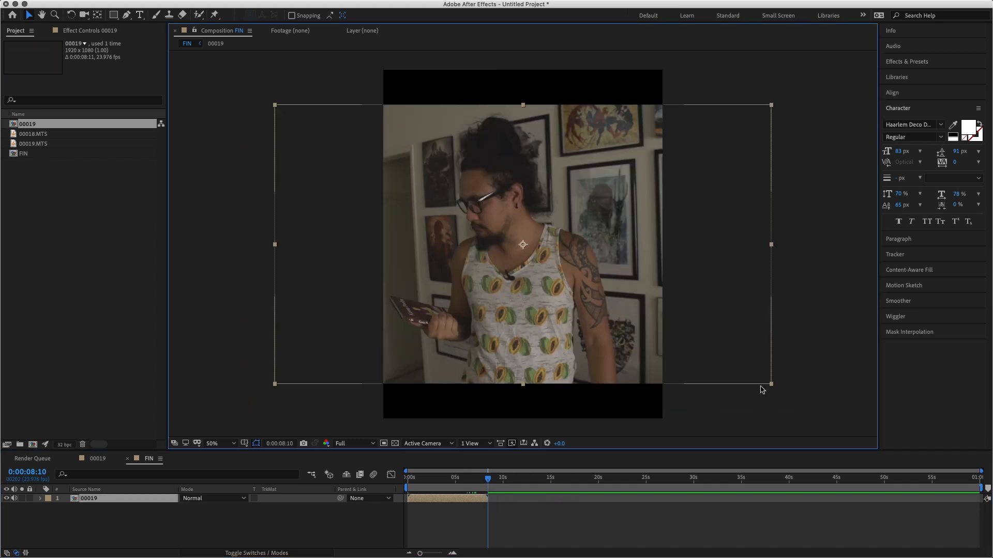
Fit the 00019 layer to the height of the FIN composition.
right_click(712, 349)
right_click(551, 271)
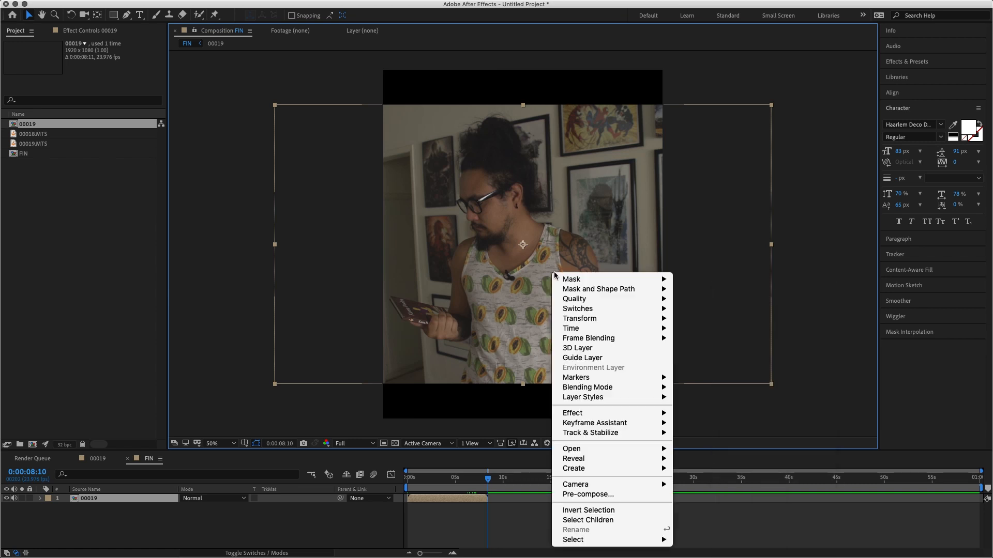
mouse_move(598, 324)
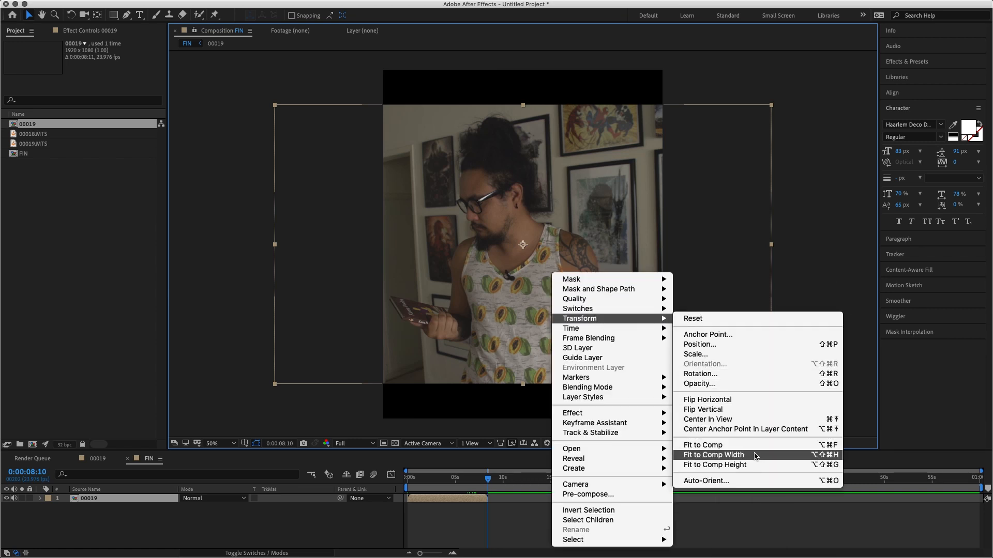
click(715, 465)
key(Caps_Lock)
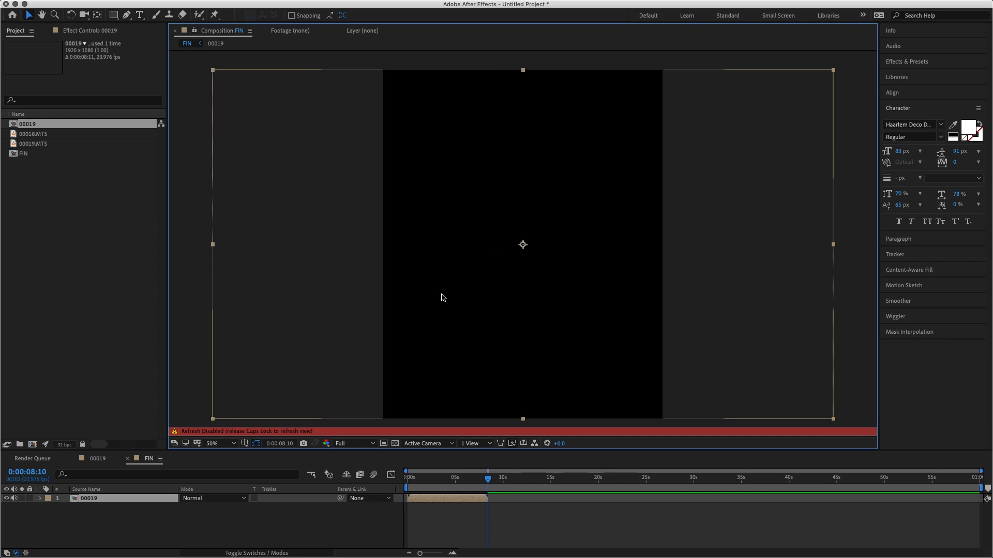
key(Caps_Lock)
End FIN's work area at 0:00:08:09, trim the composition to it and preview the result.
drag(434, 473, 482, 489)
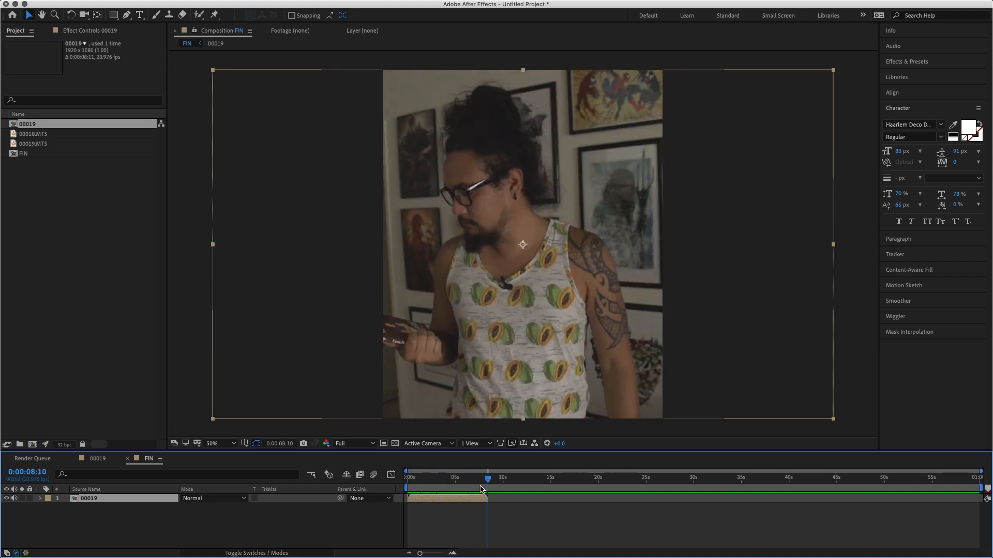
key(n)
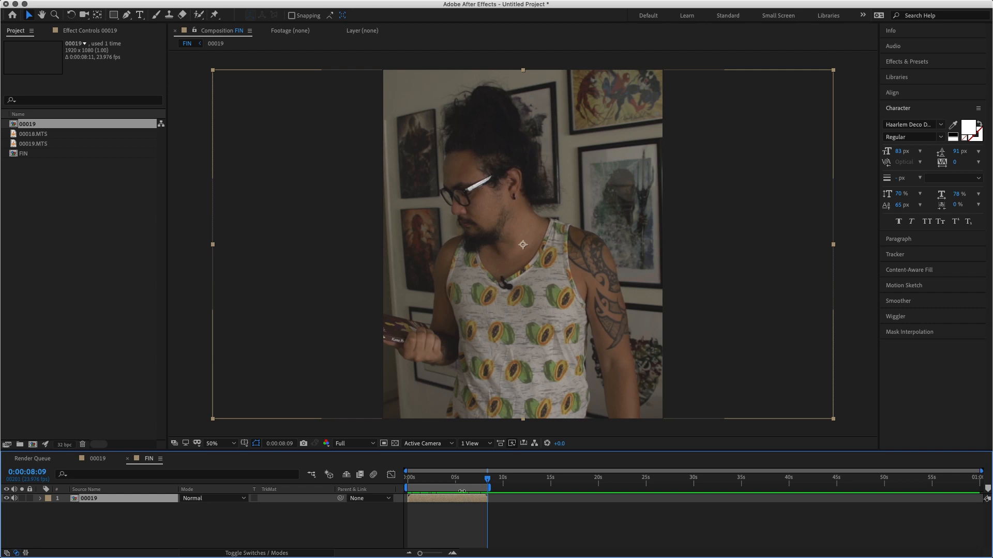
right_click(461, 492)
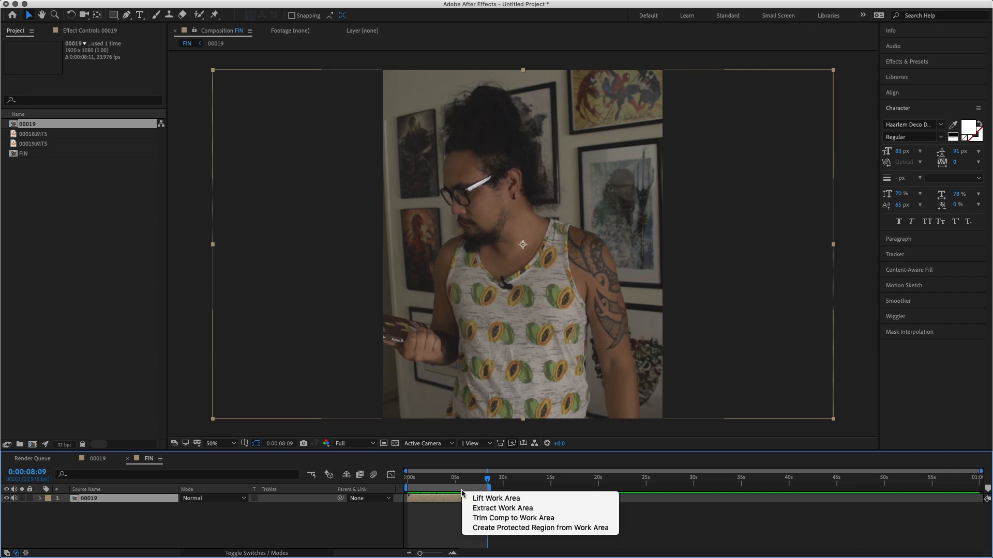
click(509, 519)
key(space)
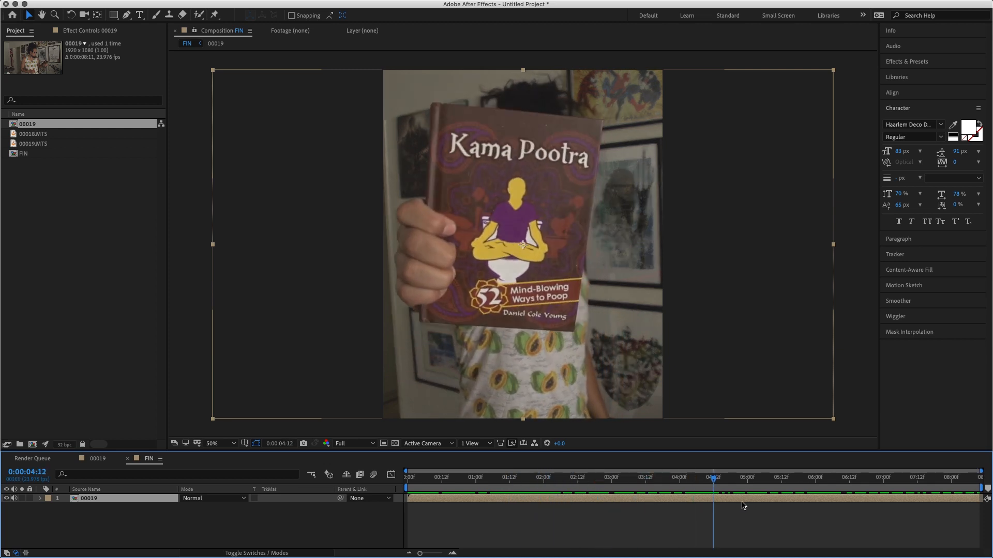
key(space)
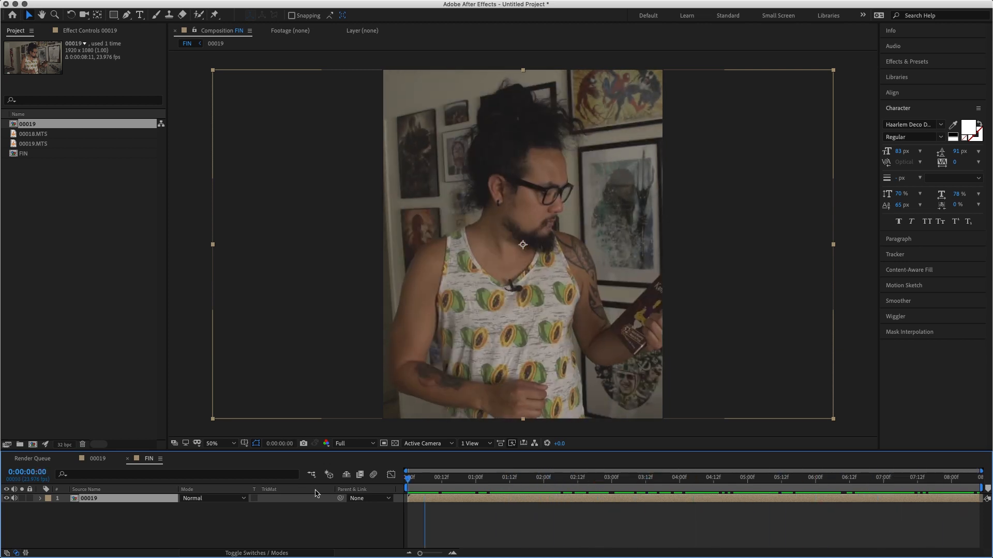
Add a white (FFFFFF) solid layer of 1080 × 1350 px above the footage in FIN.
right_click(263, 520)
right_click(228, 524)
right_click(228, 524)
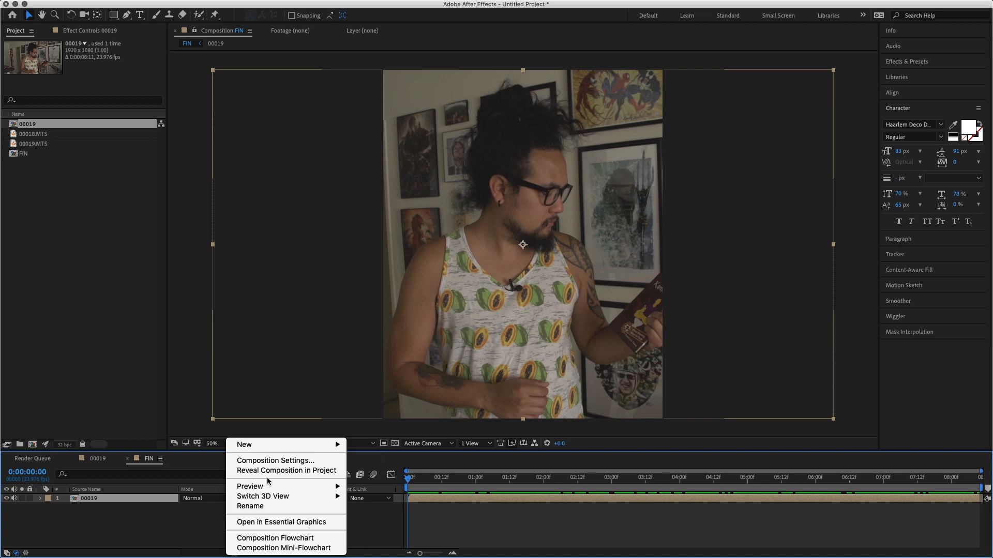
mouse_move(280, 445)
click(380, 470)
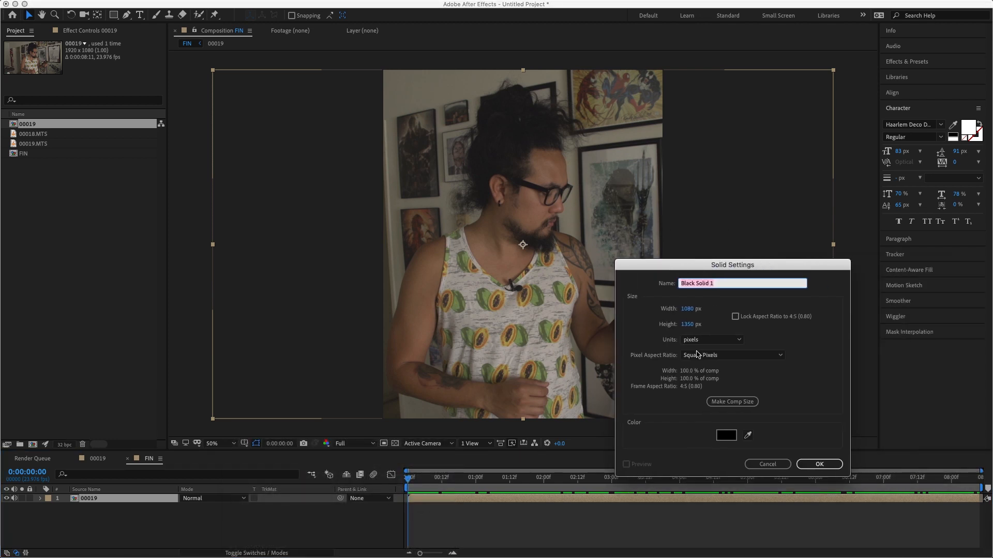
click(731, 440)
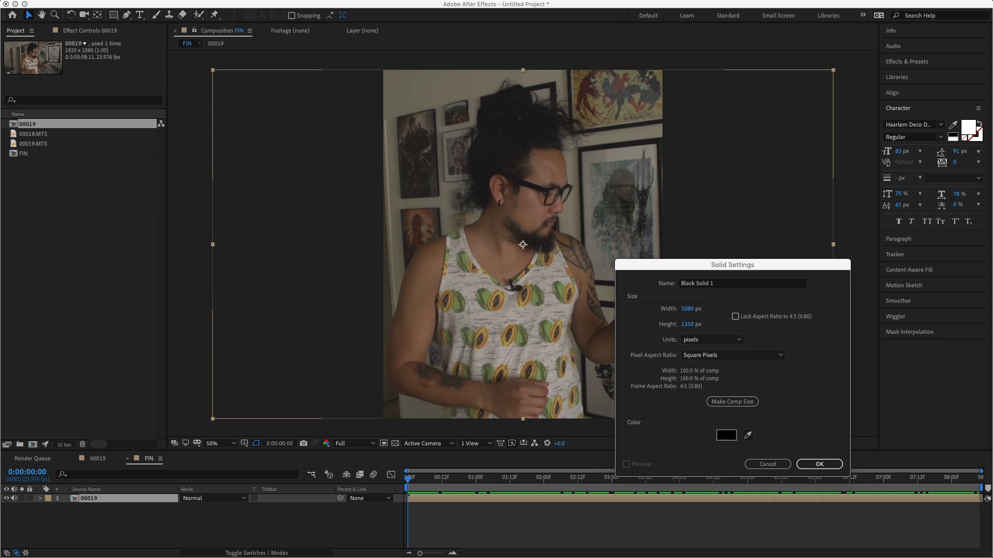
drag(441, 385, 249, 226)
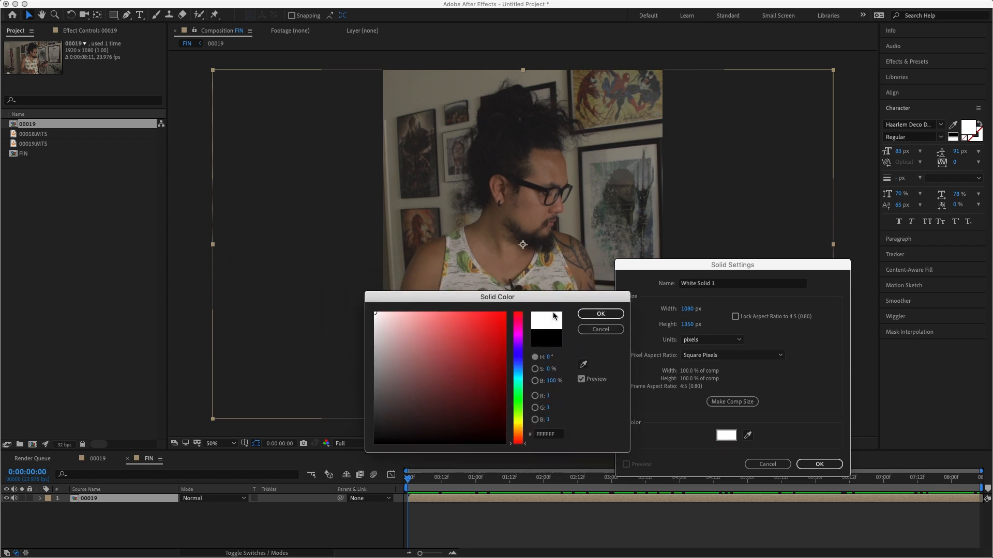
click(601, 314)
key(Return)
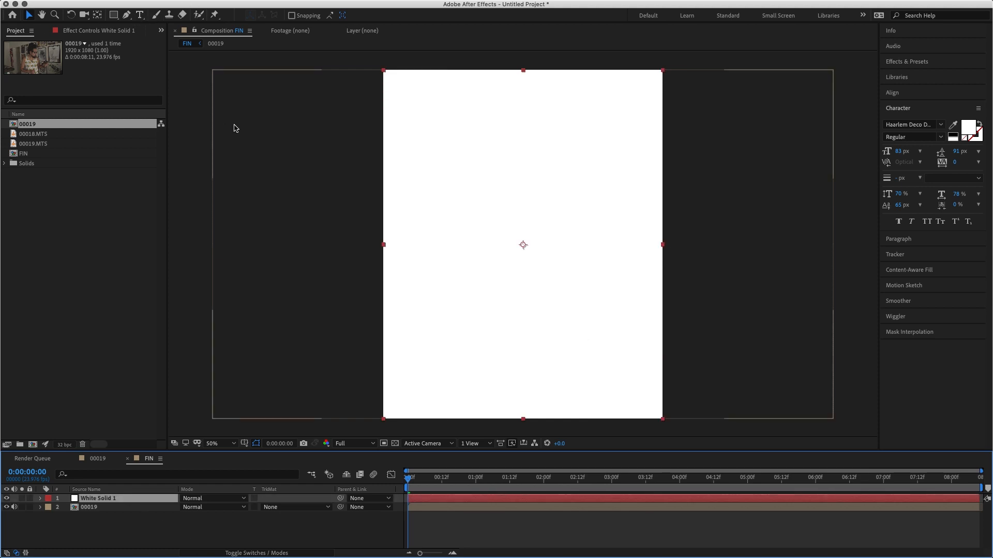
Show the title/action safe guides and the rulers over the FIN composition.
click(245, 443)
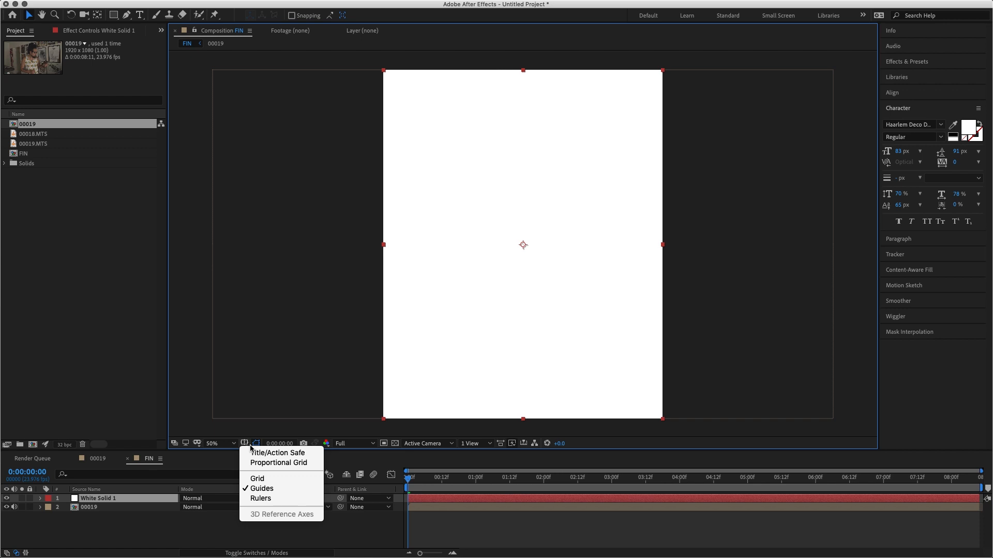
click(258, 451)
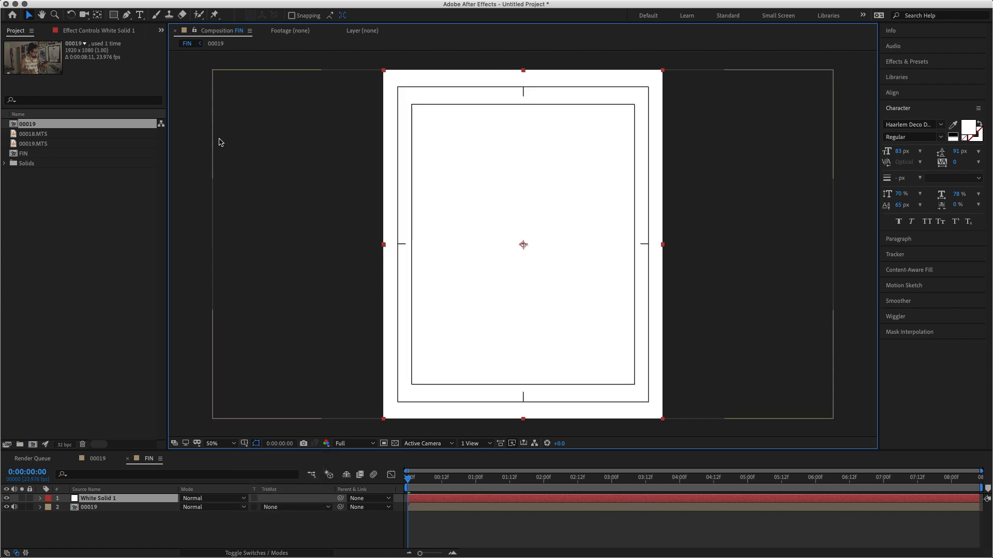
key(super+r)
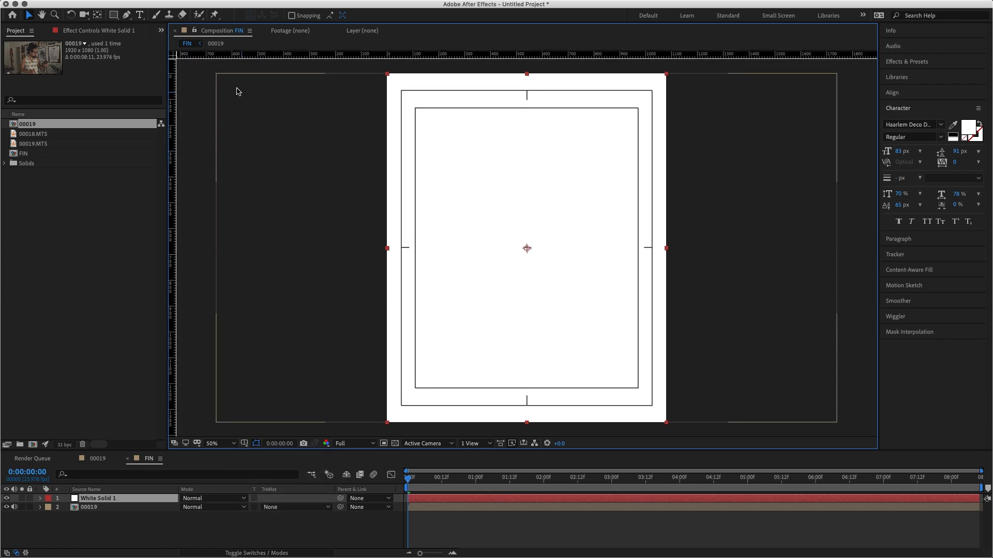
Add a full-size rectangular mask to White Solid 1, shrink it vertically to the title-safe lines and set its mode to Subtract.
click(113, 16)
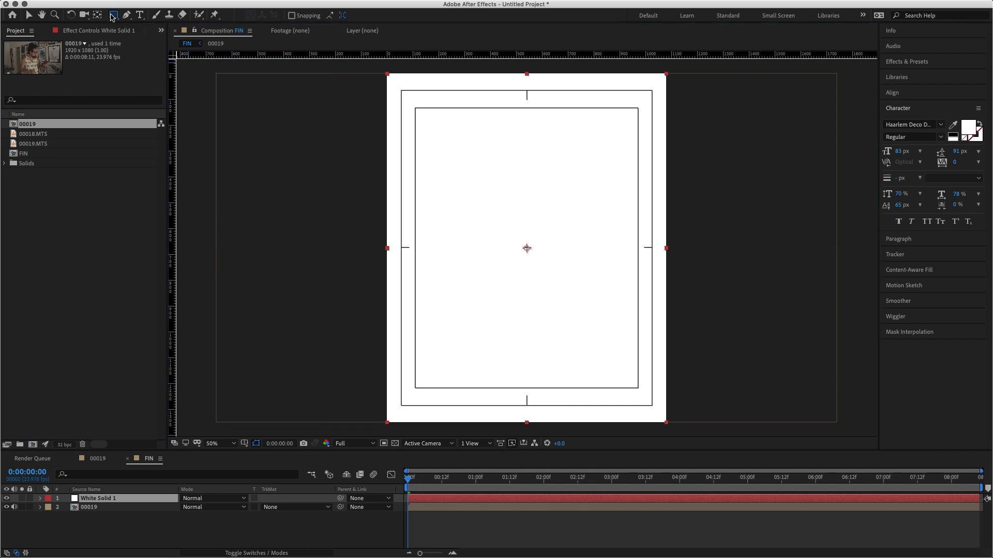
double_click(113, 16)
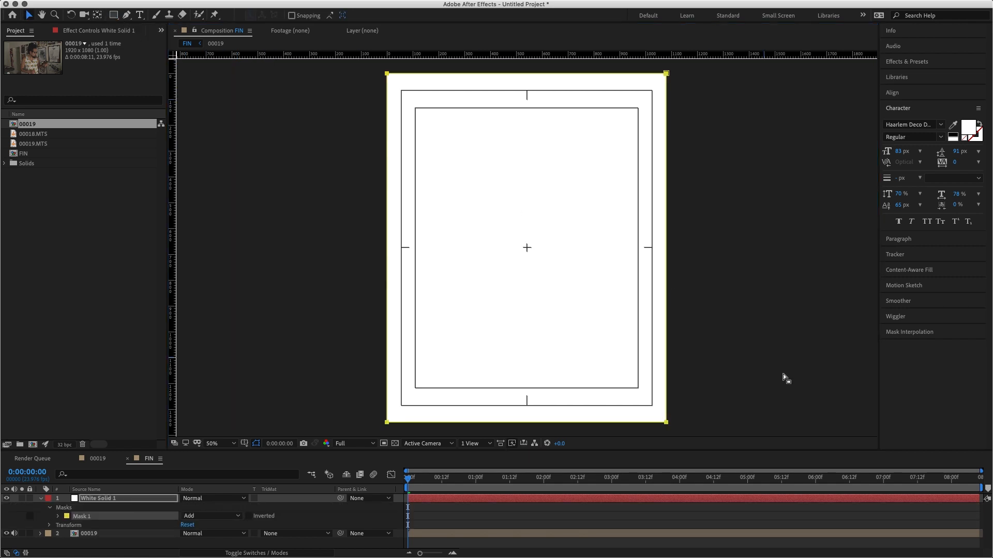
click(764, 447)
double_click(668, 423)
drag(526, 422, 525, 388)
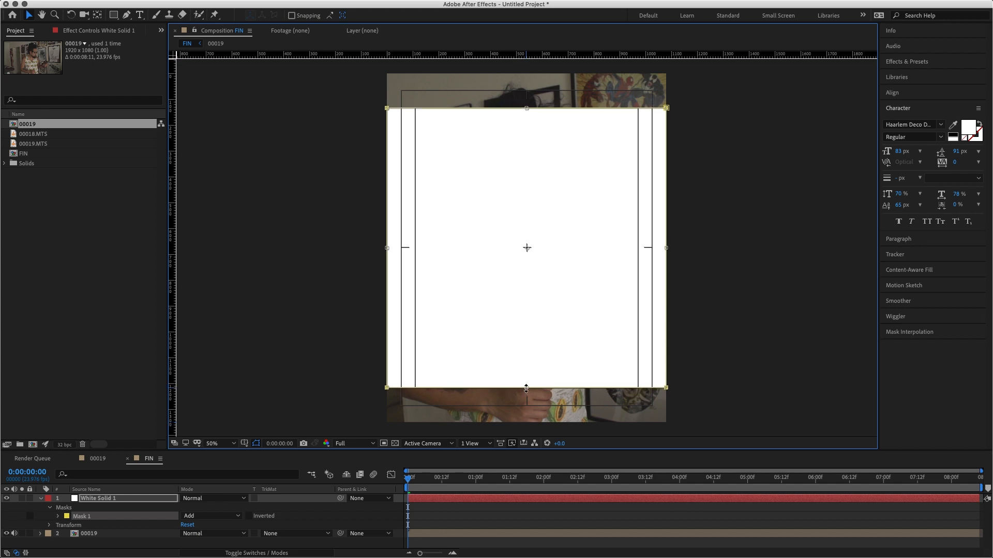
click(222, 516)
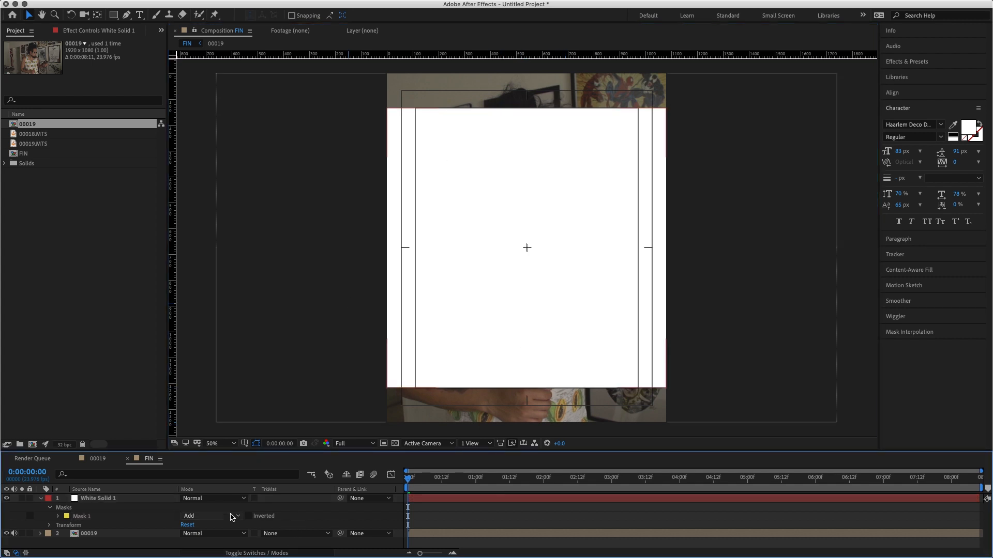
click(206, 509)
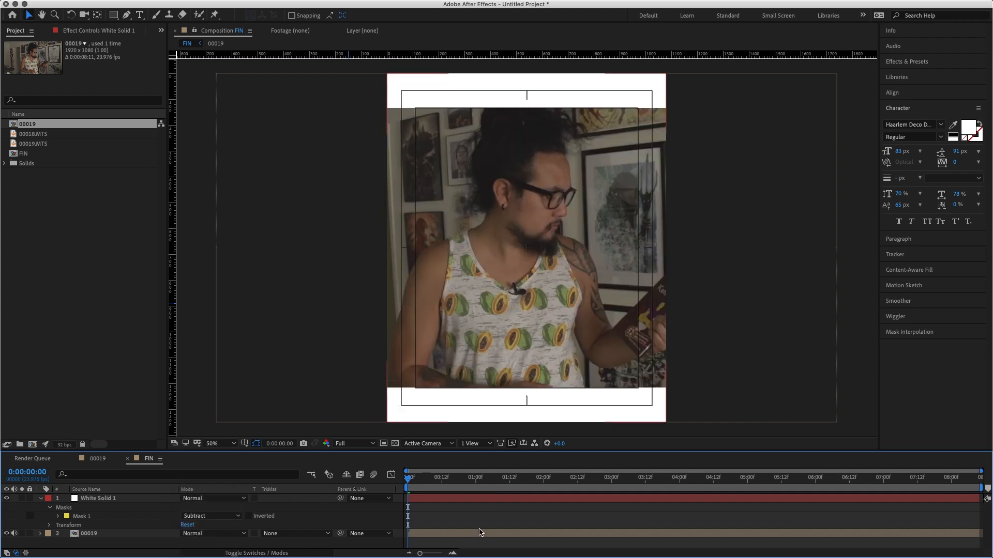
Scale the 00019 layer up around its centre so the book fills the opening at 0:00:02:10.
drag(412, 478, 626, 486)
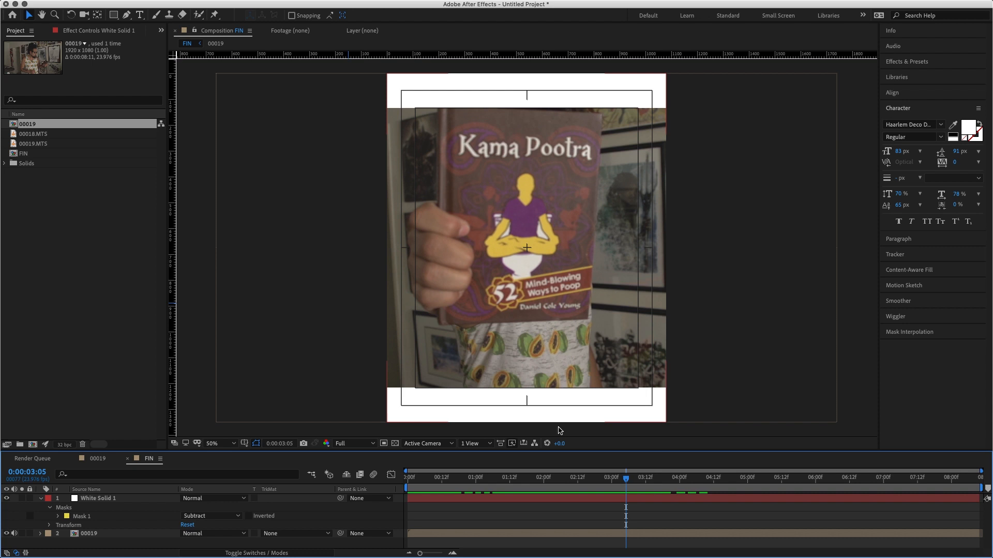
drag(626, 479, 572, 481)
click(562, 534)
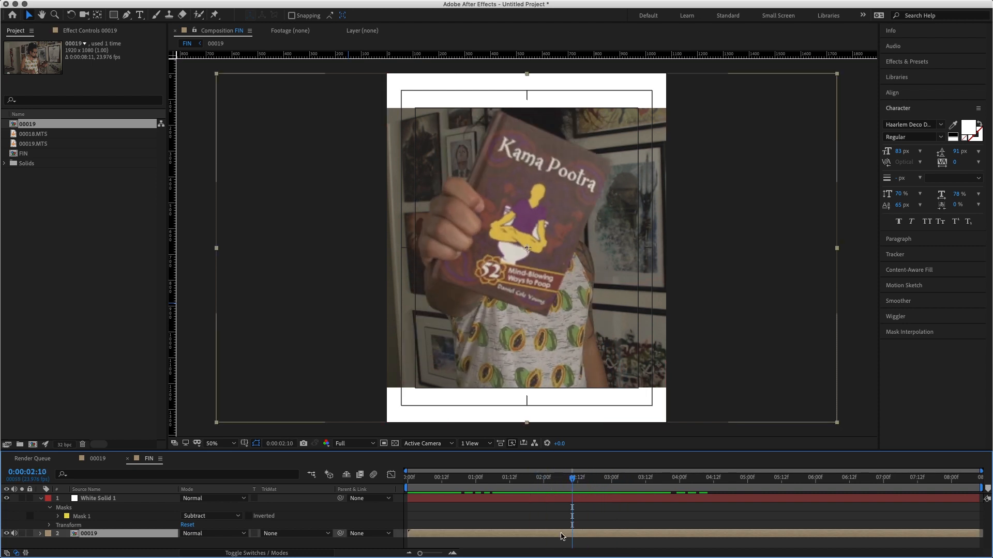
drag(837, 427, 874, 457)
scroll(770, 335, down, 2)
drag(620, 282, 620, 291)
drag(708, 364, 795, 465)
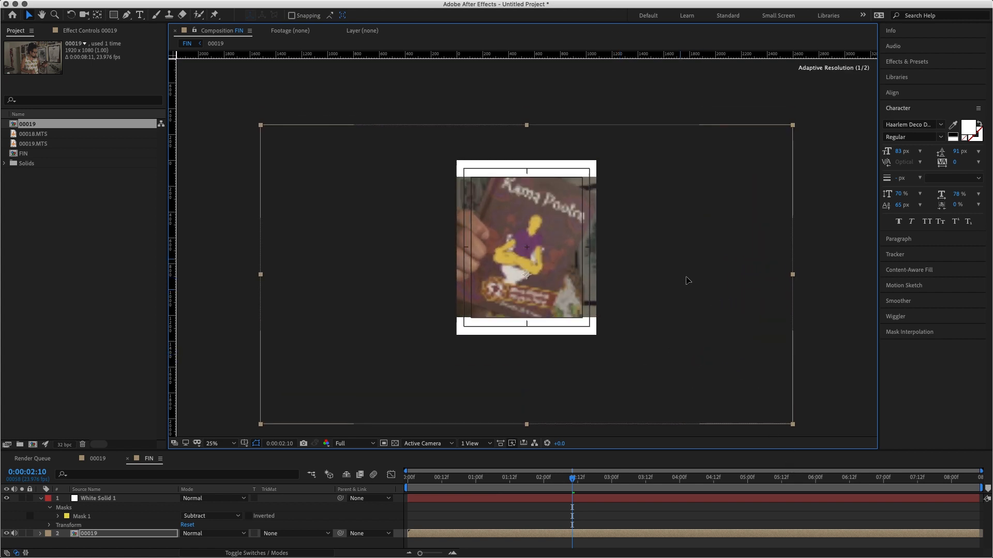
With White Solid 1 hidden, scale the 00019 layer down to frame the whole book at 0:00:03:04 and 0:00:03:18.
drag(569, 482, 631, 489)
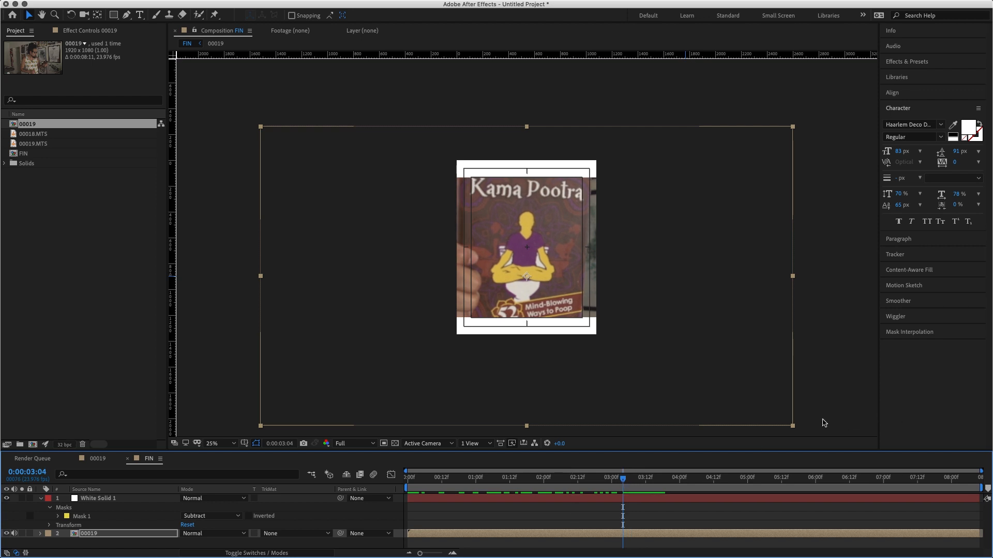
drag(791, 428, 782, 411)
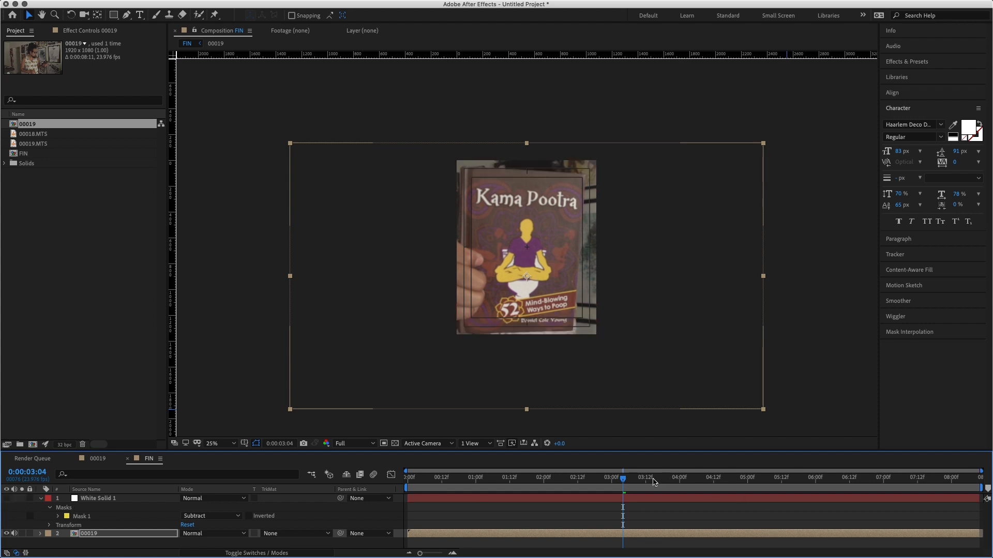
drag(623, 483, 661, 487)
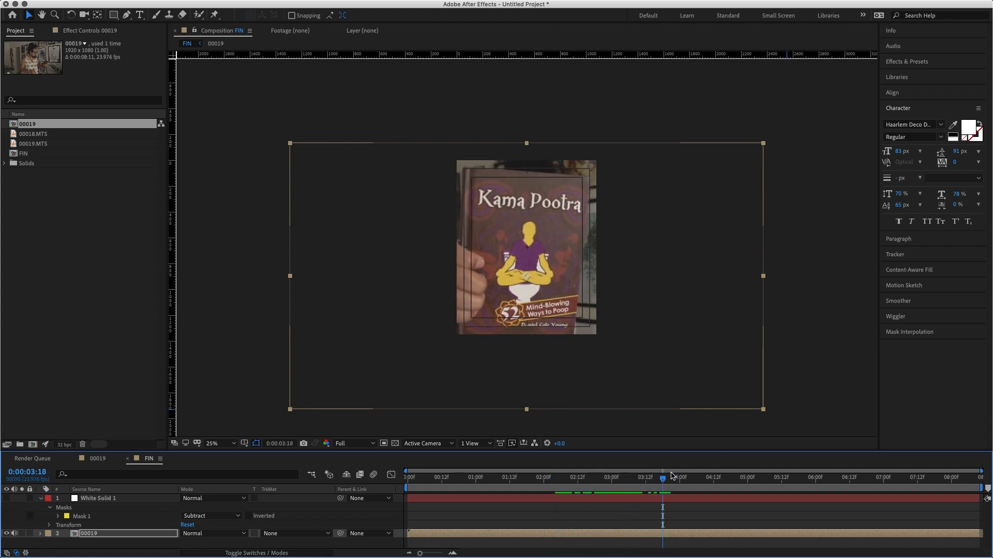
drag(764, 411, 745, 399)
Nudge the 00019 layer up and to the right to position the book in the frame at 0:00:03:18.
key(Up)
key(Up)
key(Up)
key(Up)
key(Up)
key(Right)
key(Right)
key(Right)
key(Right)
key(Right)
key(Right)
key(Right)
key(Right)
key(Right)
key(Right)
key(Right)
key(Right)
key(Right)
key(Right)
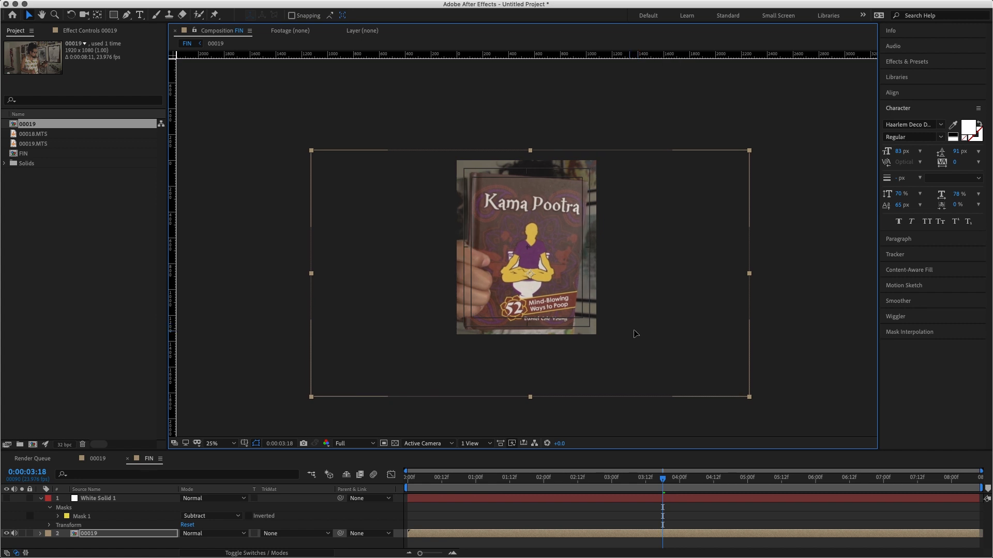
key(shift+Up)
key(shift+Up)
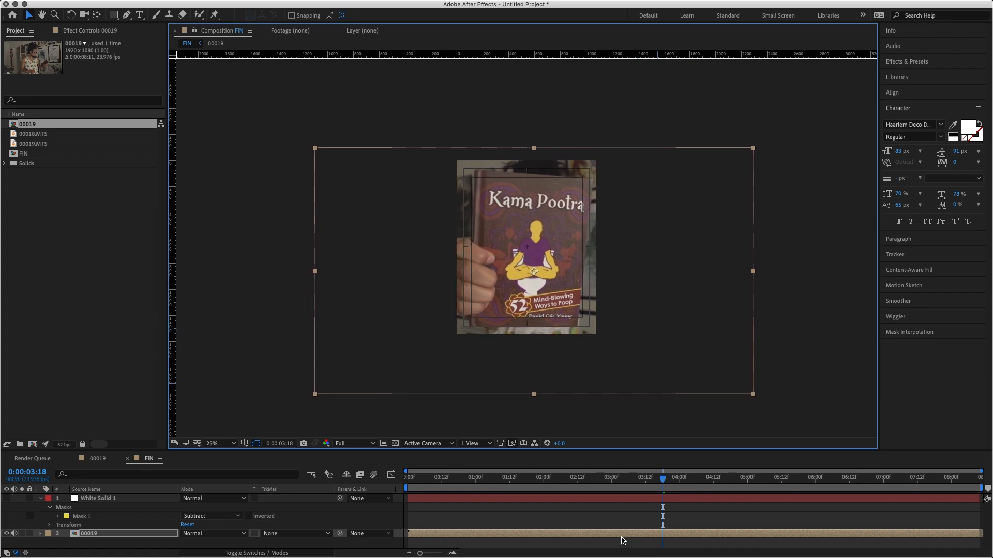
Scale the 00019 layer down slightly at 0:00:04:15 and show White Solid 1 again.
drag(658, 492, 722, 490)
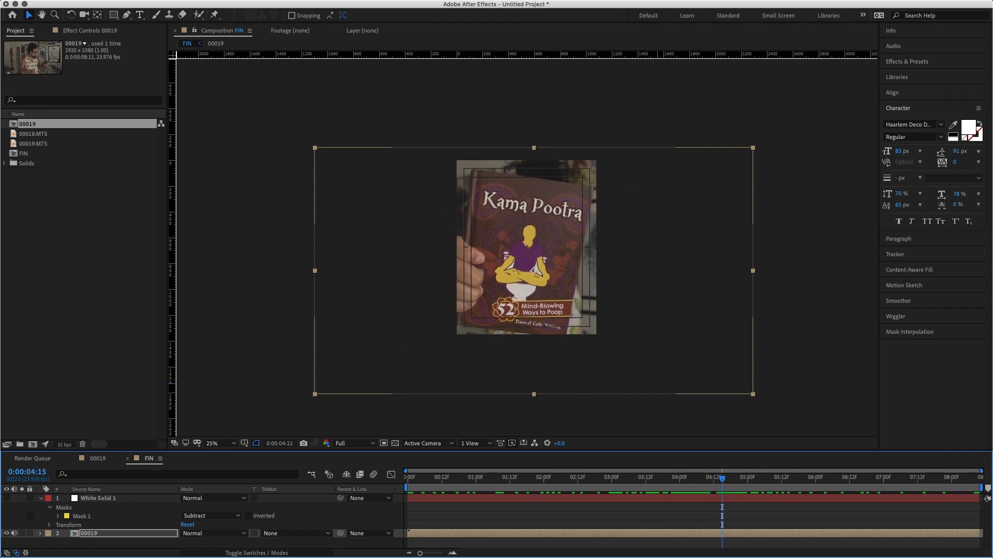
click(7, 498)
drag(753, 397, 719, 362)
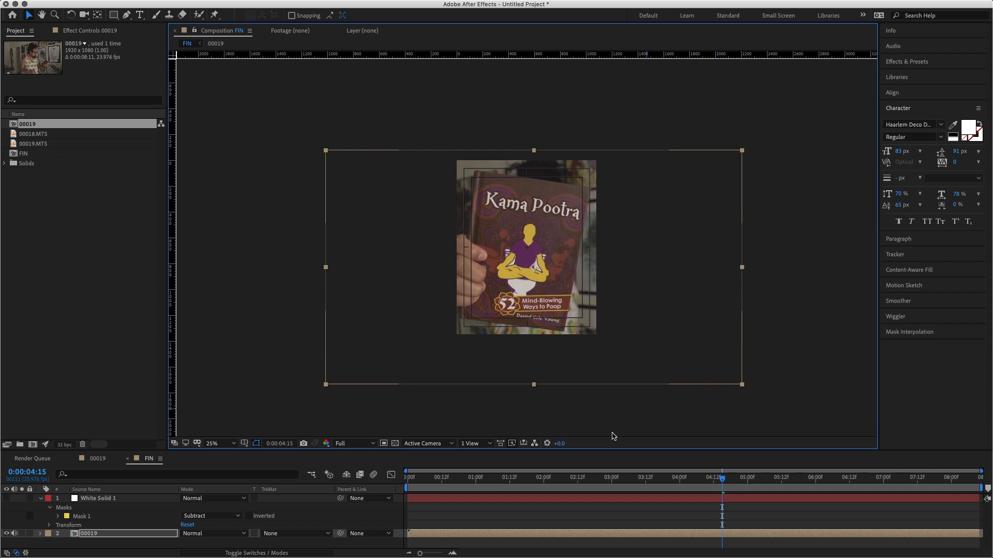
click(7, 498)
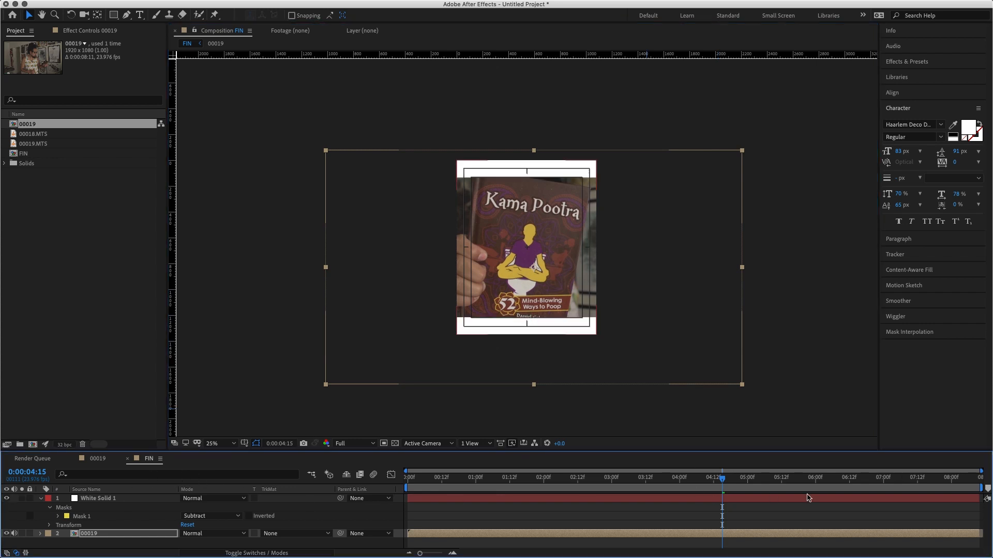
Hide White Solid 1, check the footage's framing along the timeline and return to the start of FIN.
drag(726, 482, 652, 473)
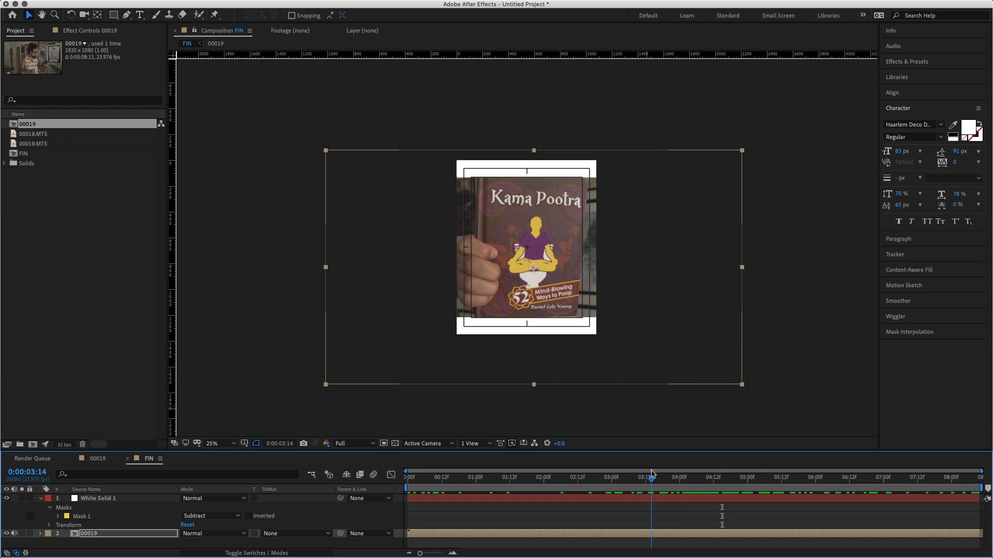
click(6, 498)
click(658, 524)
drag(652, 481, 831, 495)
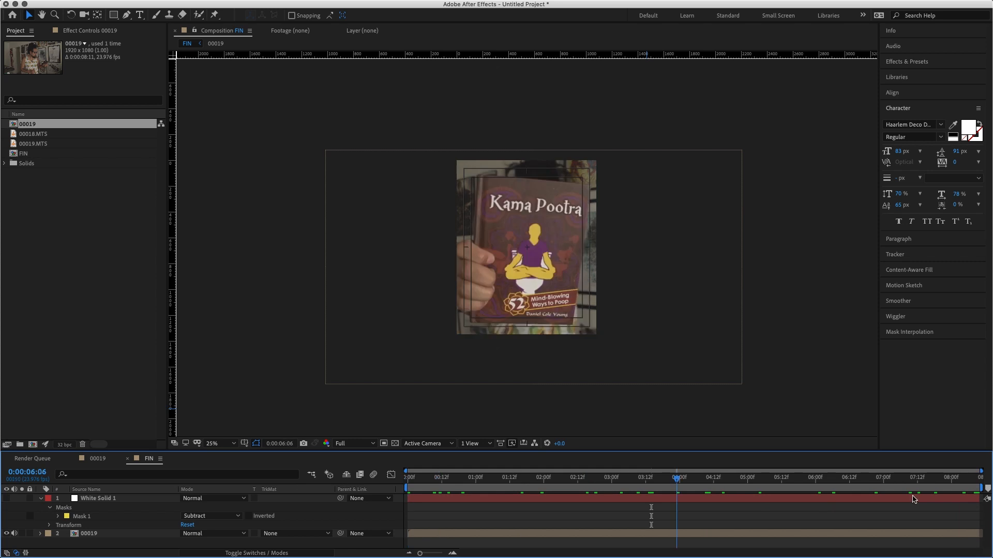
key(Home)
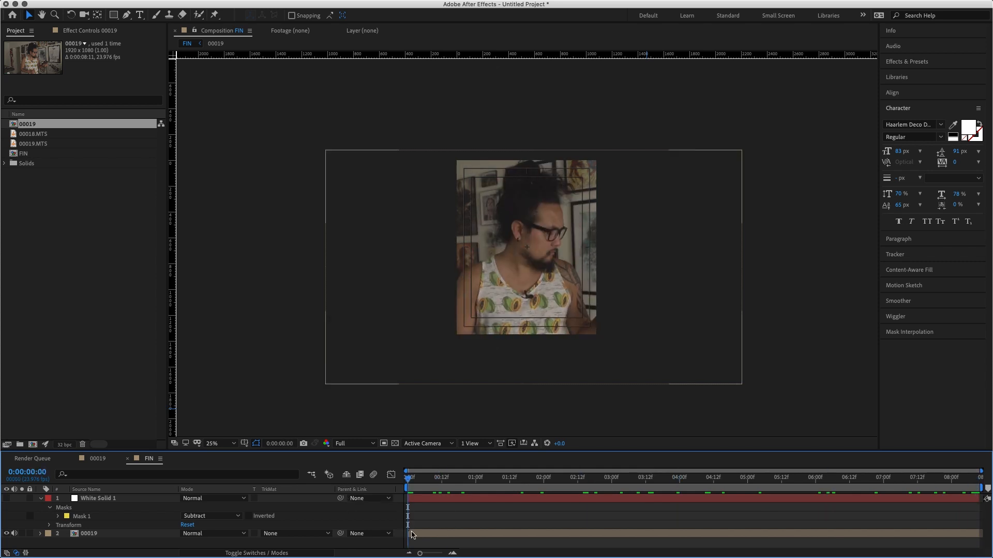
Open the 00019 composition, look through its opening frames and return to FIN.
click(427, 535)
double_click(427, 535)
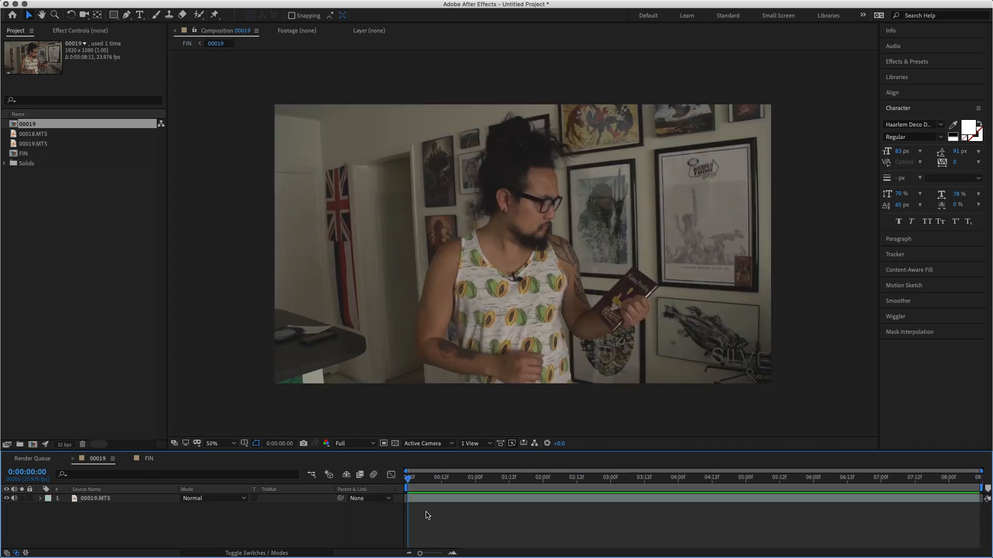
mouse_move(411, 478)
mouse_down()
mouse_move(775, 512)
mouse_move(547, 516)
mouse_move(441, 478)
mouse_move(831, 486)
mouse_move(419, 506)
mouse_move(407, 481)
mouse_move(952, 492)
mouse_move(409, 487)
mouse_move(424, 487)
mouse_up()
click(150, 460)
click(437, 516)
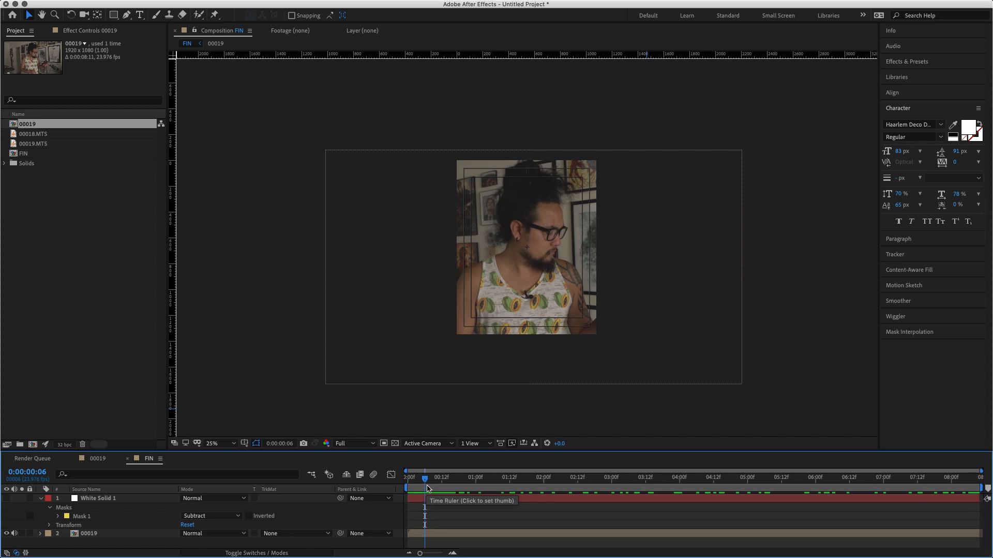
Examine FIN up close at 0:00:00:06 and 0:00:00:07, and return to the first frame.
key(period)
key(period)
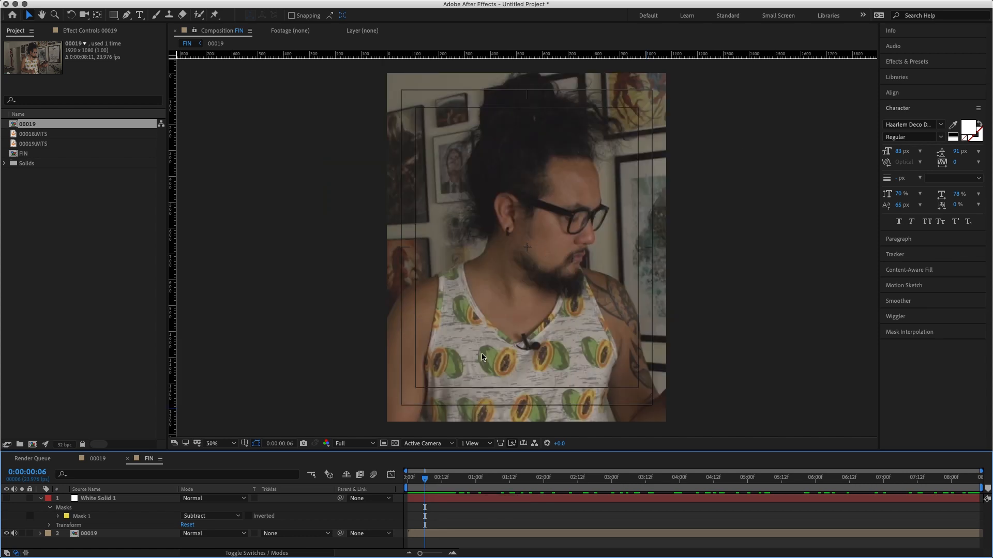
key(Page_Down)
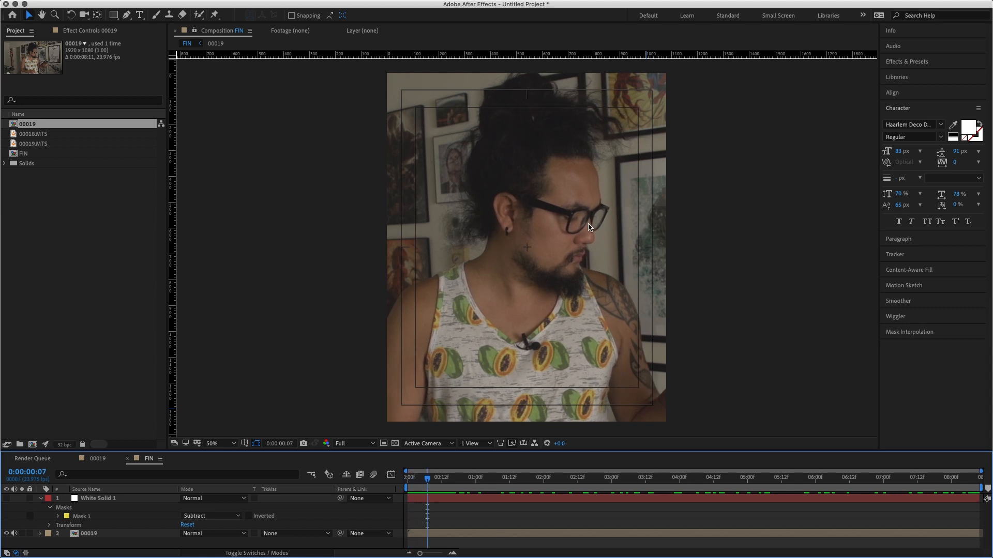
key(comma)
drag(427, 478, 403, 489)
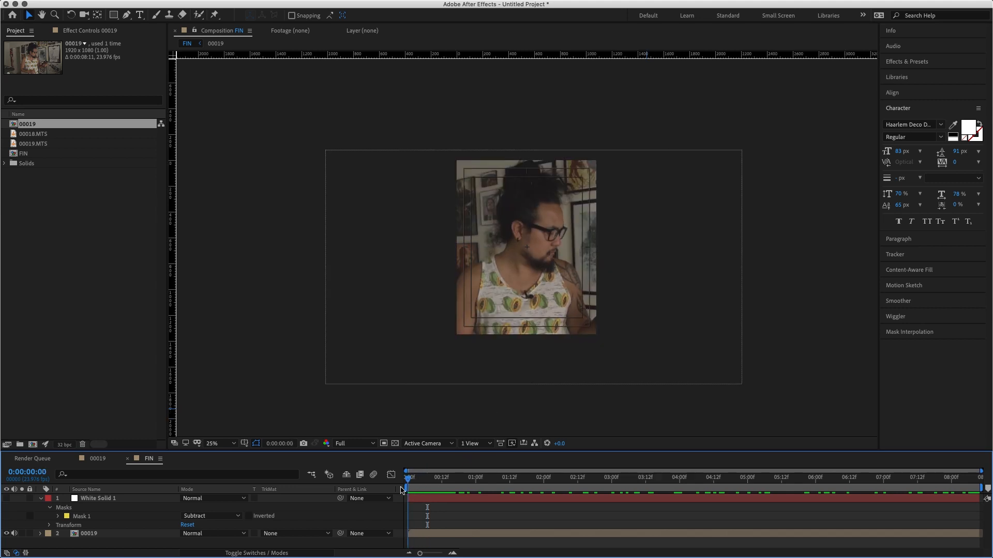
Add FIN to the render queue with a custom QuickTime output module and open its output destination.
click(421, 538)
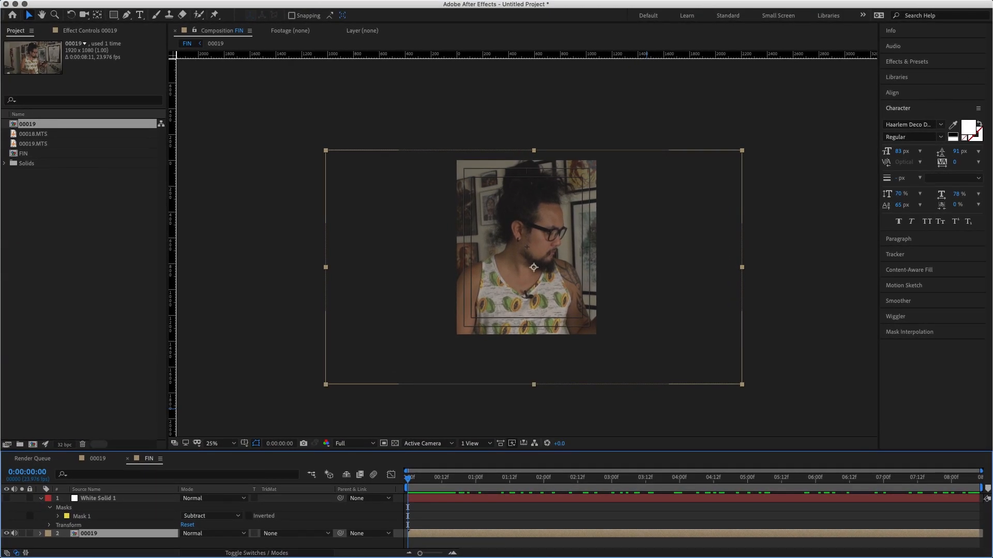
key(super+m)
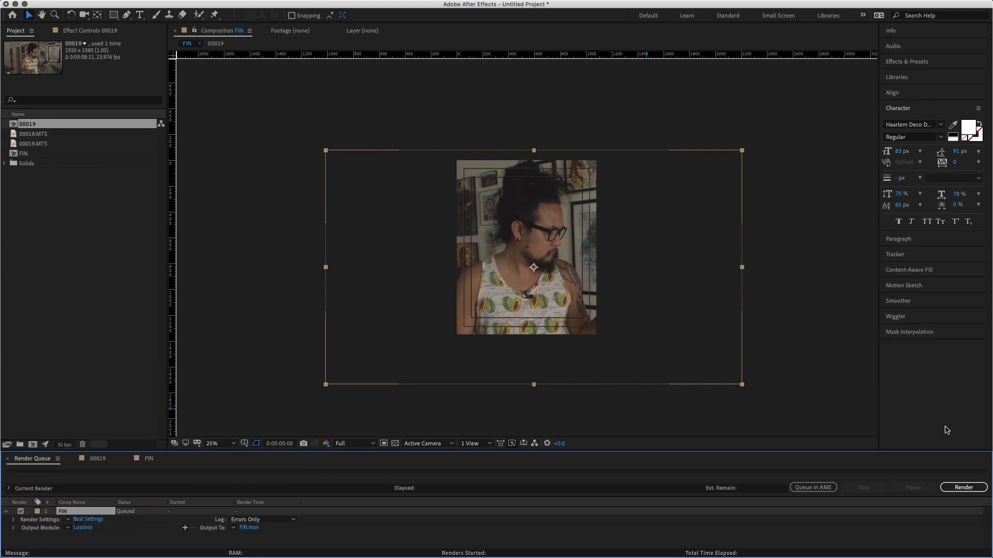
click(85, 528)
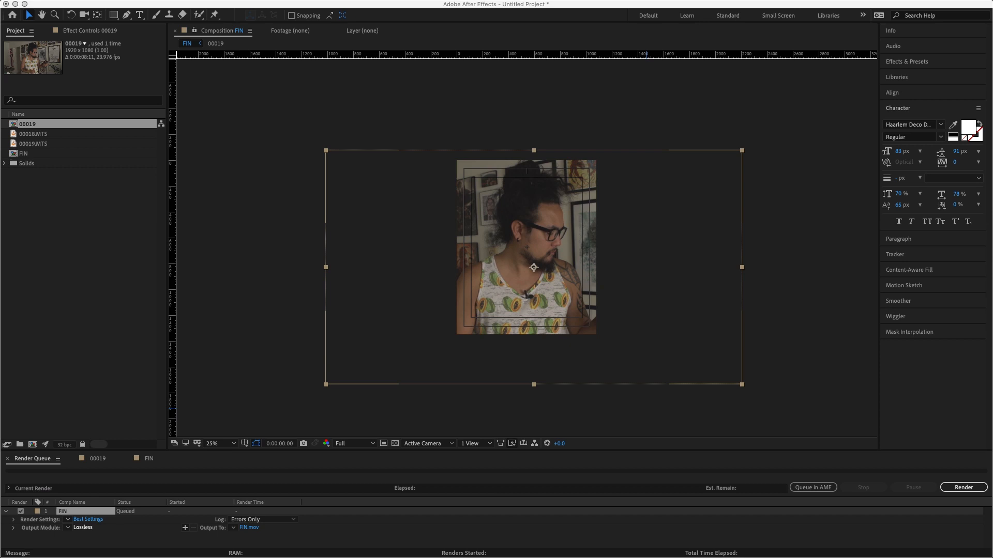
click(287, 460)
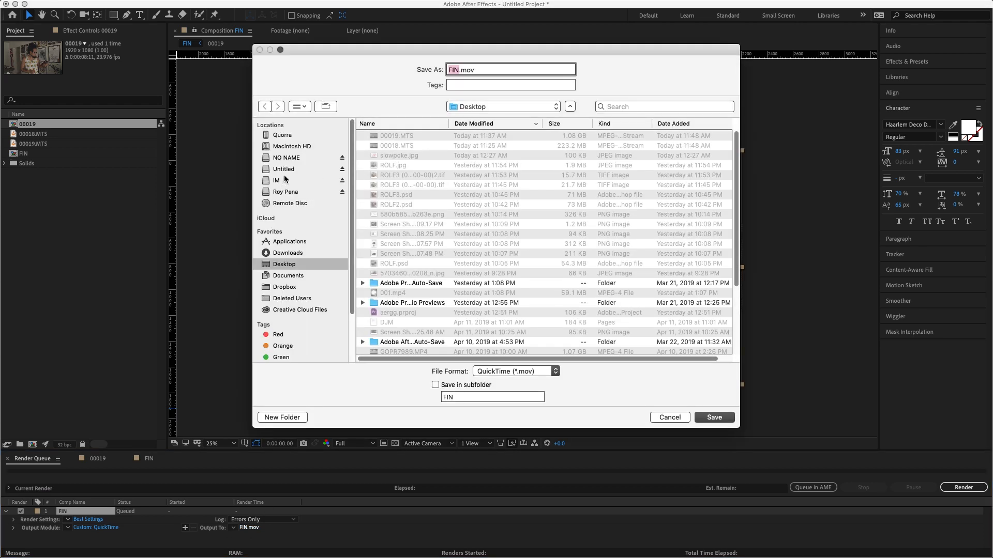
Save the render output as TRACK.mov on the Desktop and start rendering FIN.
click(305, 168)
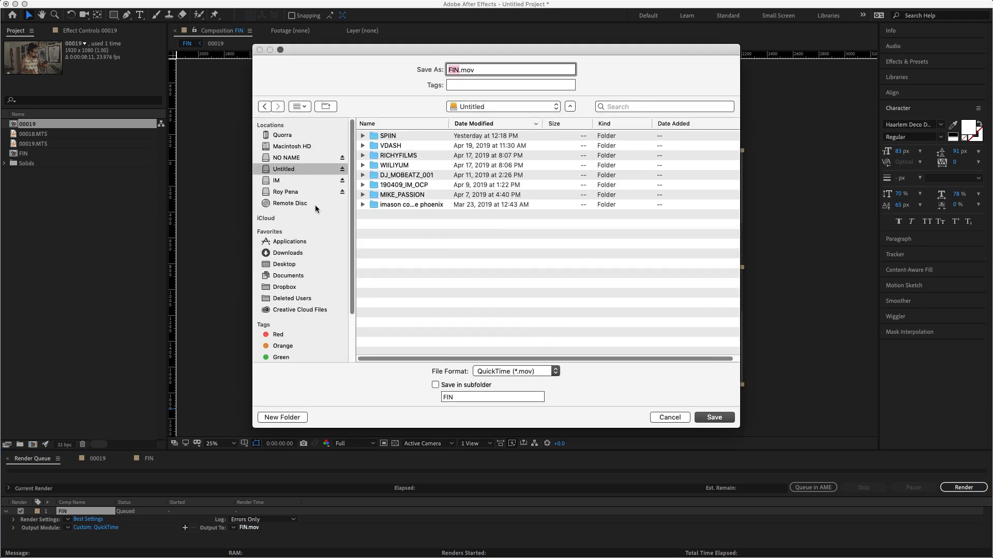
click(313, 265)
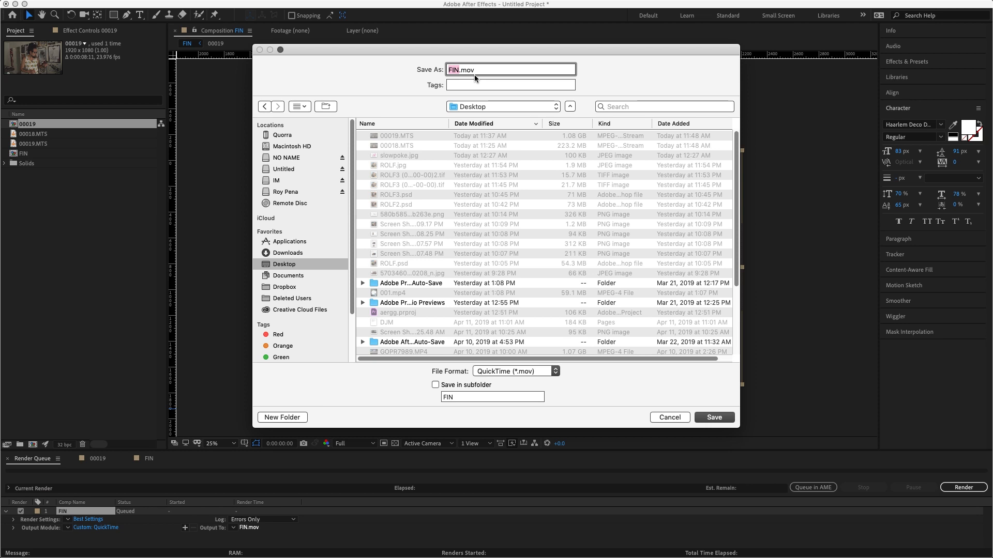
text(TRACK)
key(Return)
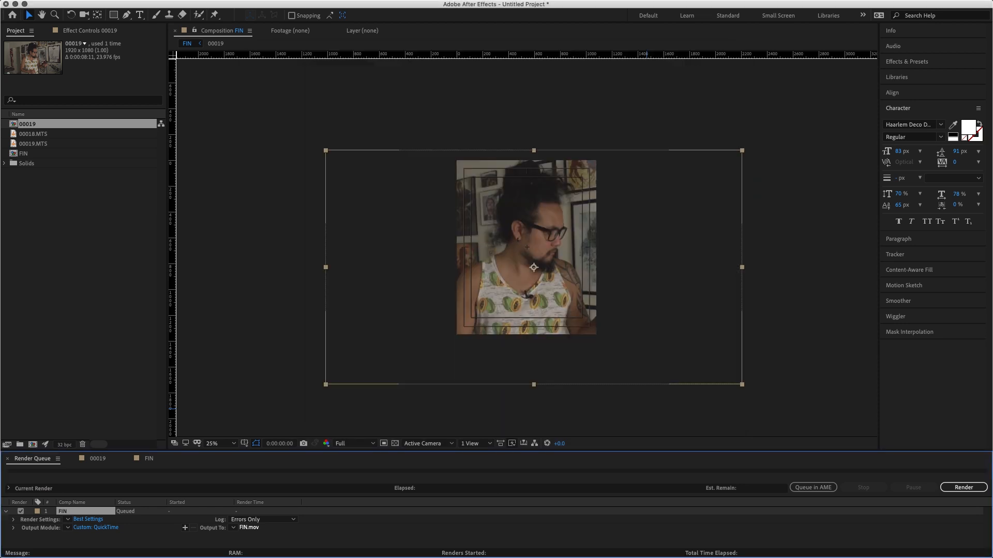
key(Return)
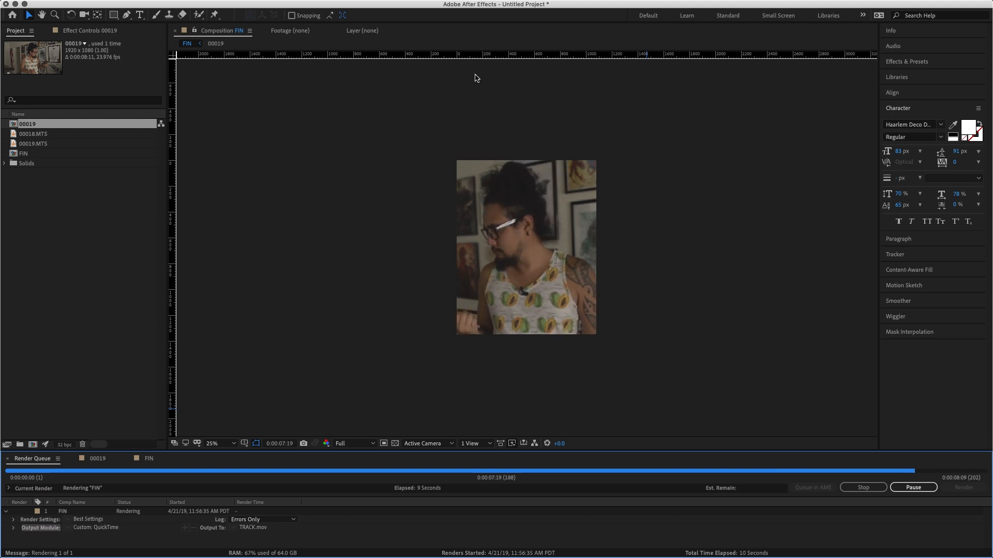
Return to the FIN composition, import the rendered TRACK.mov and place it as a layer directly above 00019.
click(149, 458)
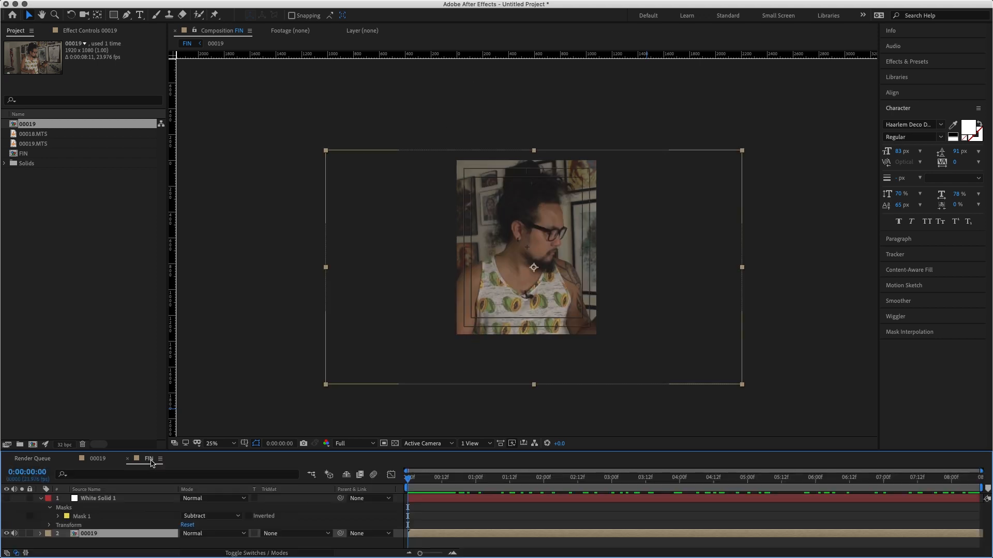
click(122, 231)
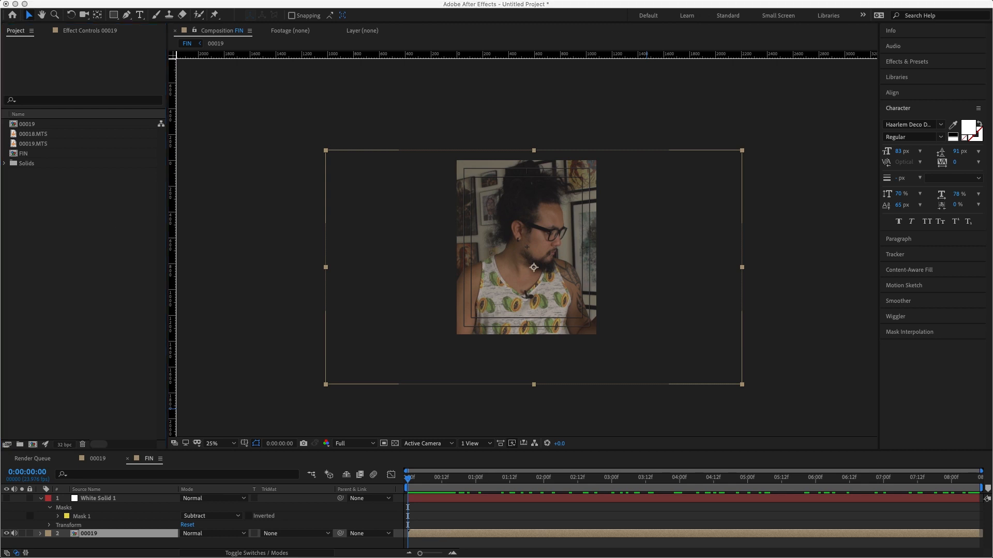
drag(1, 192, 111, 228)
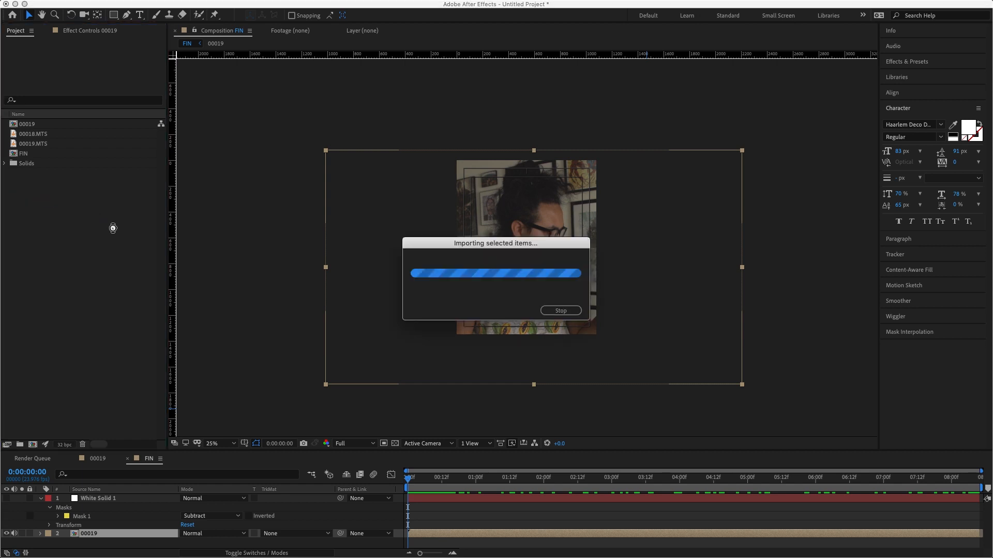
drag(21, 178, 140, 531)
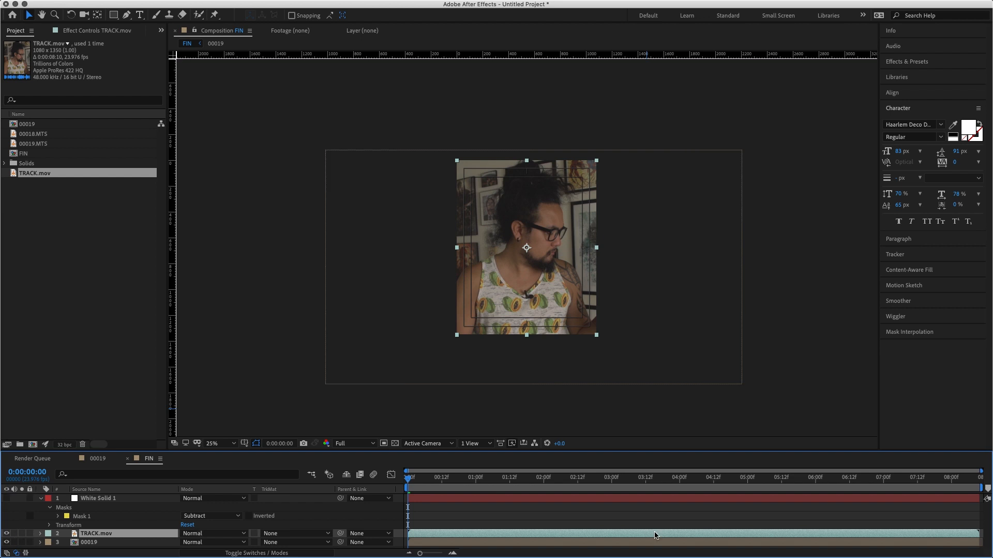
Apply the Mocha AE CC effect to the TRACK.mov layer at 0:00:03:23 and launch the Mocha plugin.
drag(646, 482, 676, 482)
right_click(669, 534)
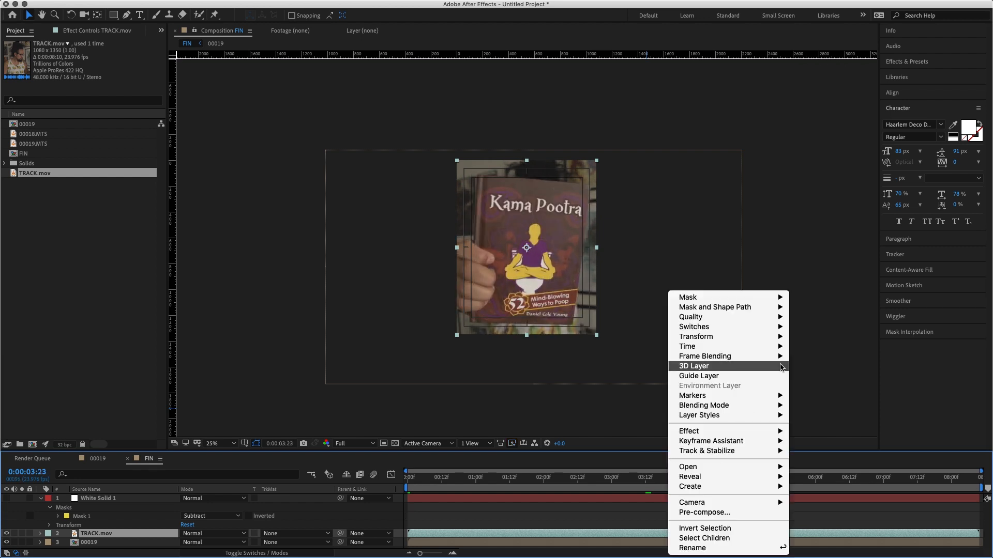
click(583, 538)
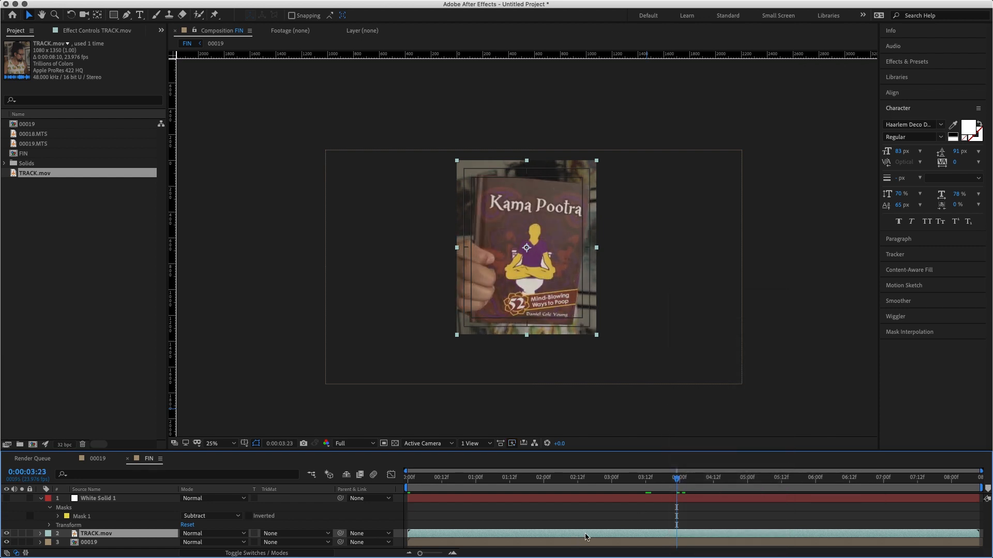
key(ctrl+space)
text(moch)
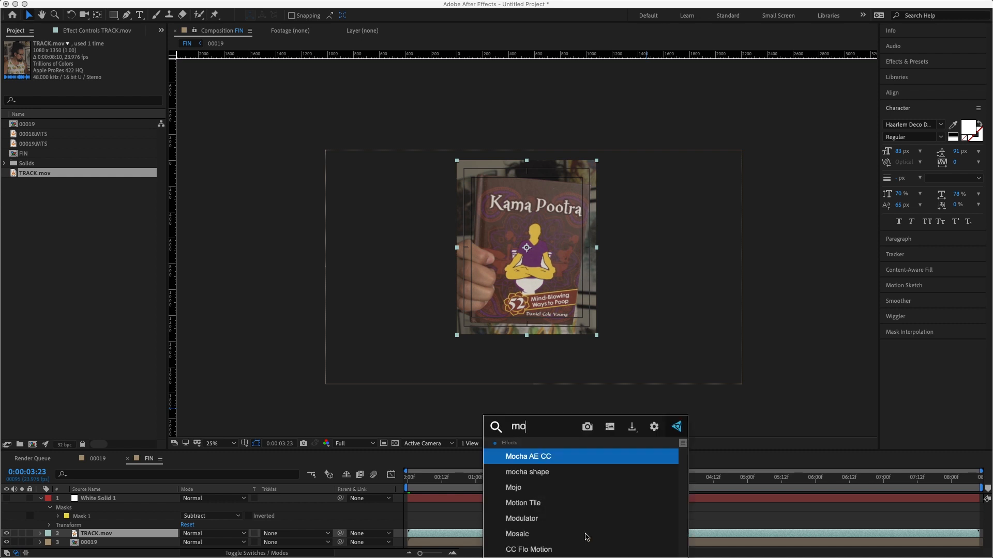
click(601, 457)
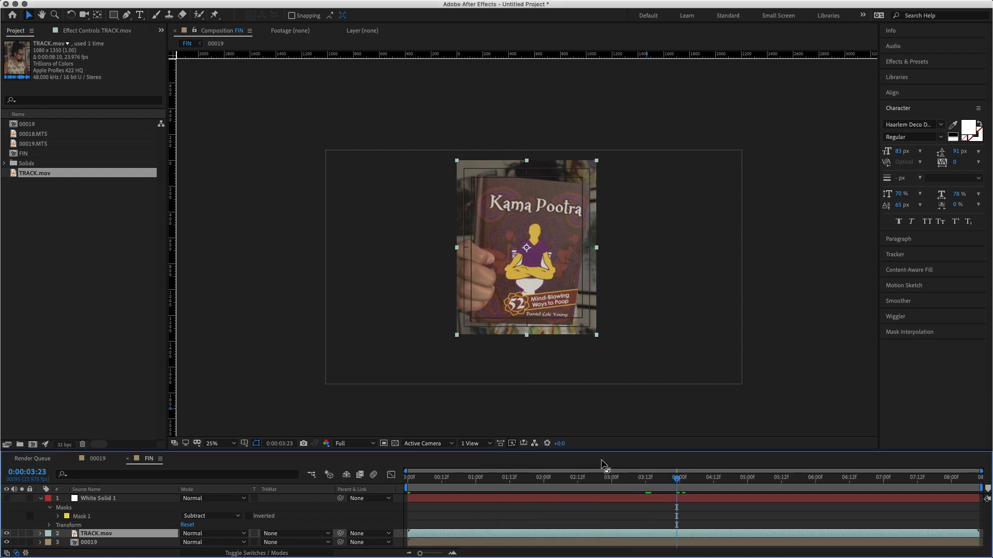
click(67, 76)
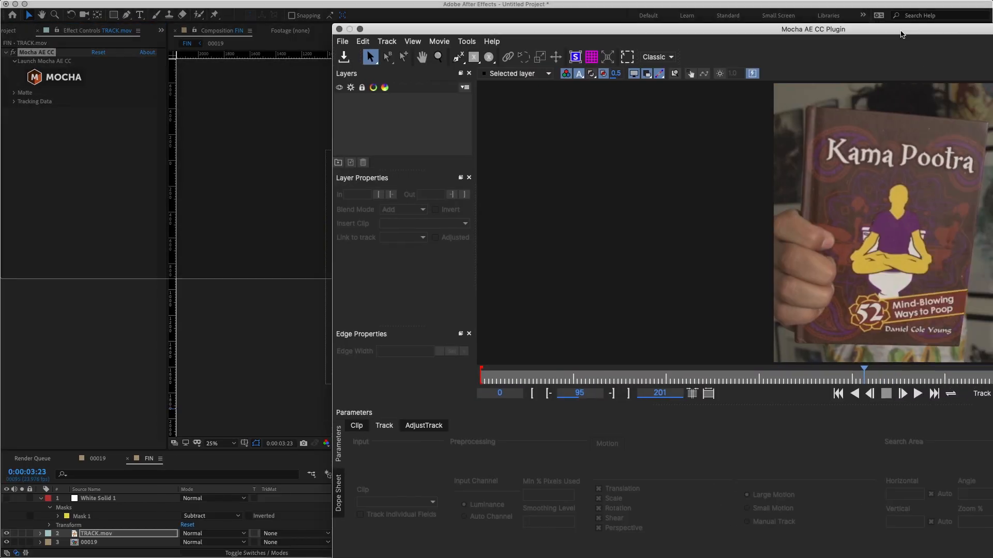
drag(902, 33, 612, 23)
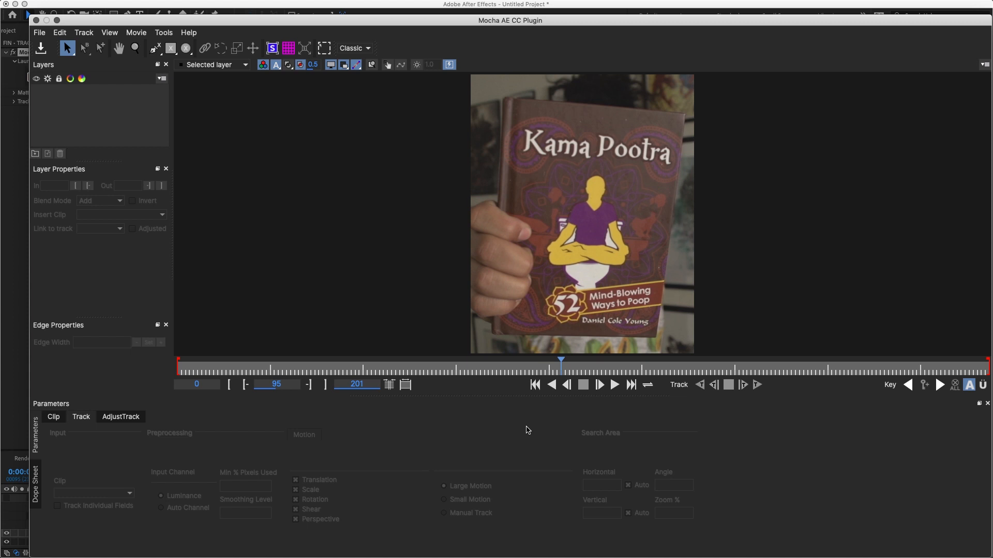
At frame 97, draw a closed spline around the book cover, placing points at its corners and along the spine.
mouse_move(561, 364)
mouse_down()
mouse_move(476, 373)
mouse_move(565, 365)
mouse_up()
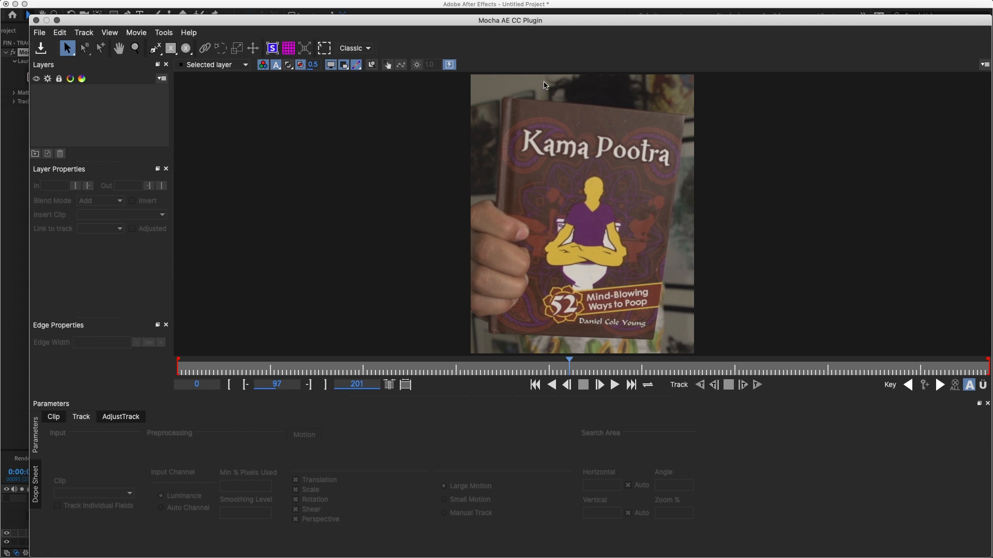
click(155, 48)
click(151, 48)
click(153, 68)
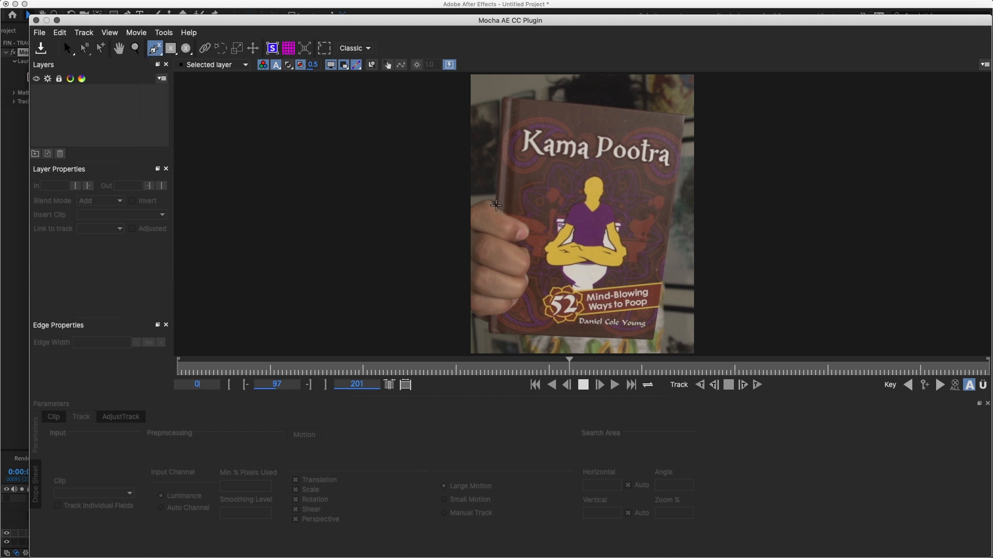
click(496, 206)
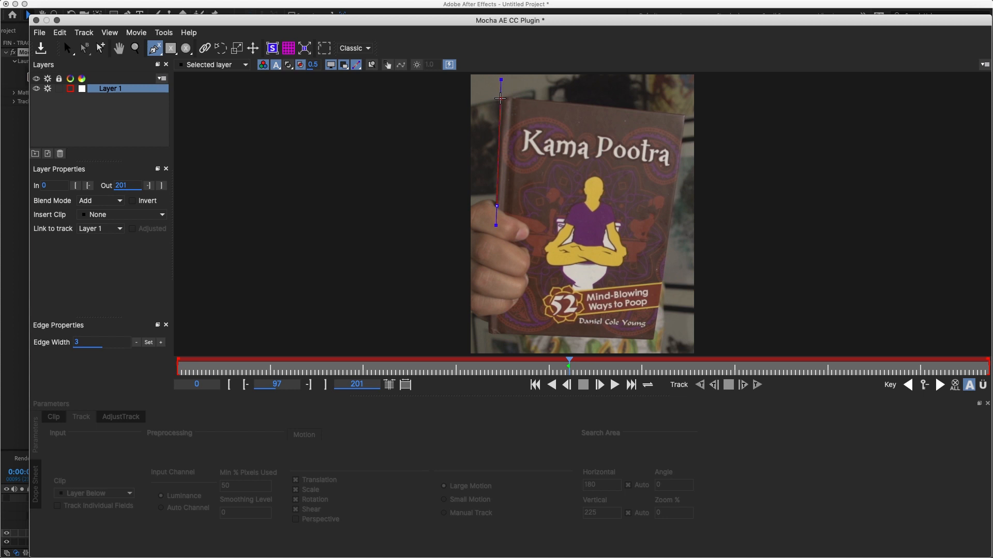
click(502, 98)
click(510, 98)
click(685, 114)
click(653, 341)
click(487, 333)
right_click(485, 342)
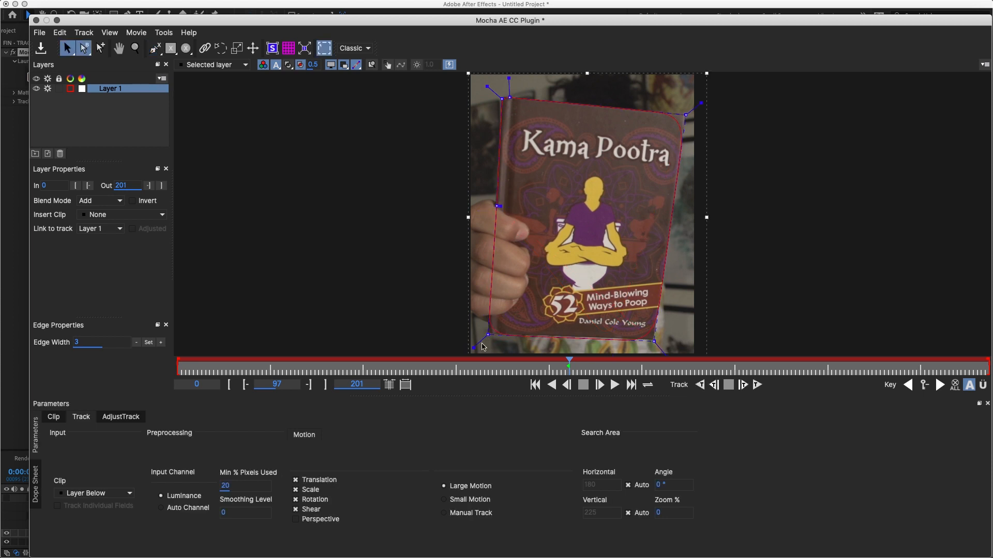
Extend the spline's corner handles at all four corners of the book to sharpen the outline.
drag(471, 348, 470, 351)
drag(487, 86, 507, 60)
drag(697, 102, 703, 101)
key(x)
drag(629, 298, 609, 259)
drag(646, 317, 673, 355)
Track Layer 1 backwards from frame 97 and stop at about frame 86.
key(x)
drag(592, 192, 590, 205)
key(z)
drag(591, 170, 592, 209)
key(x)
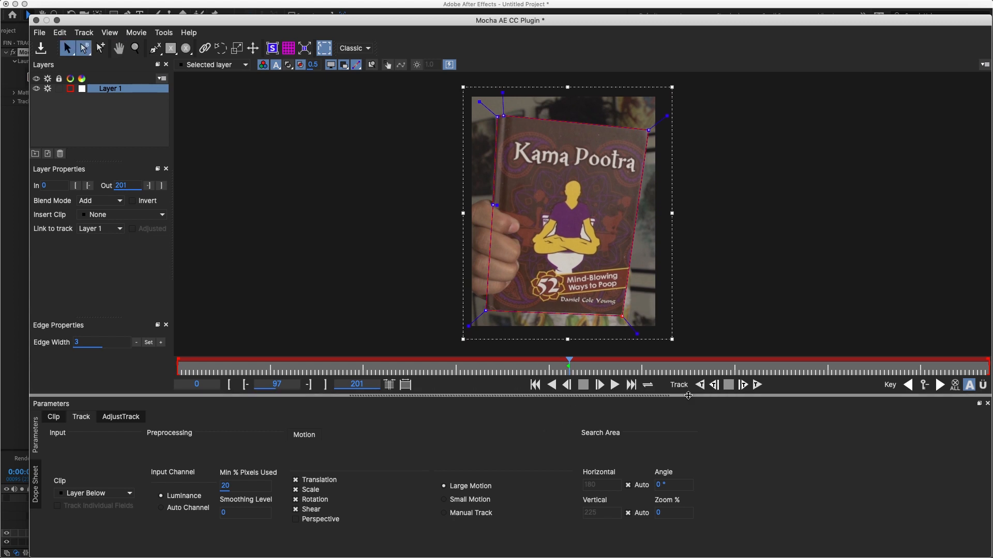
click(700, 386)
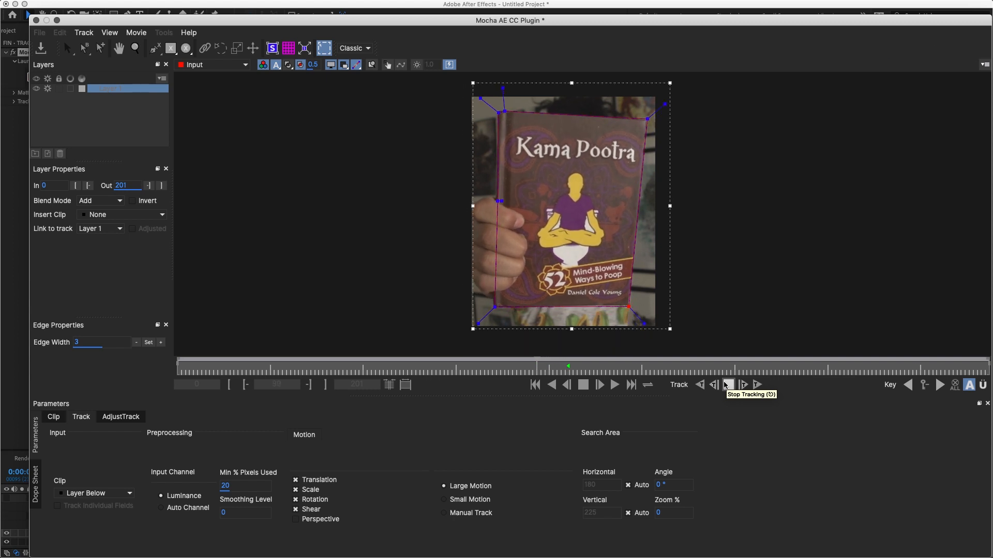
click(727, 385)
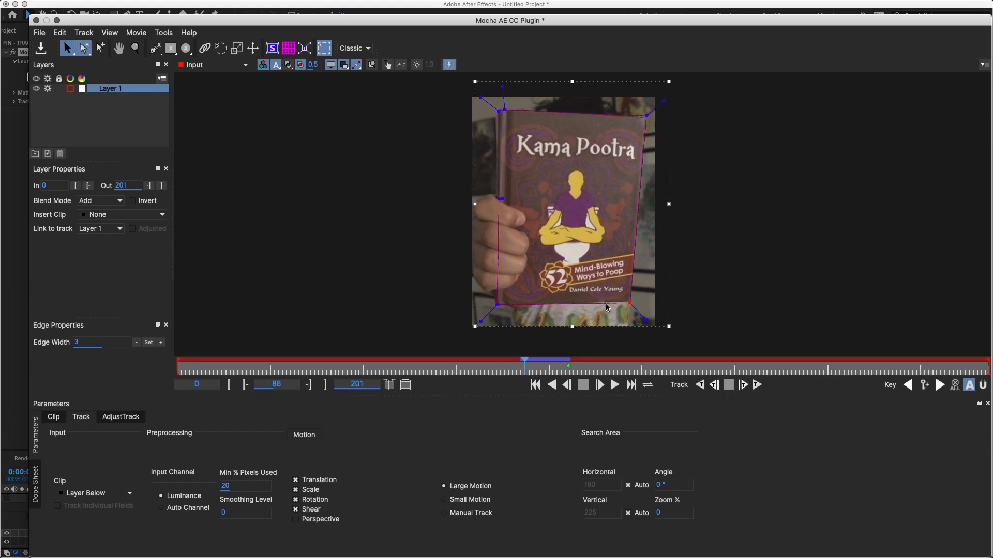
At frame 85, realign the spline's lower-right and upper-right points with the book's corners.
key(z)
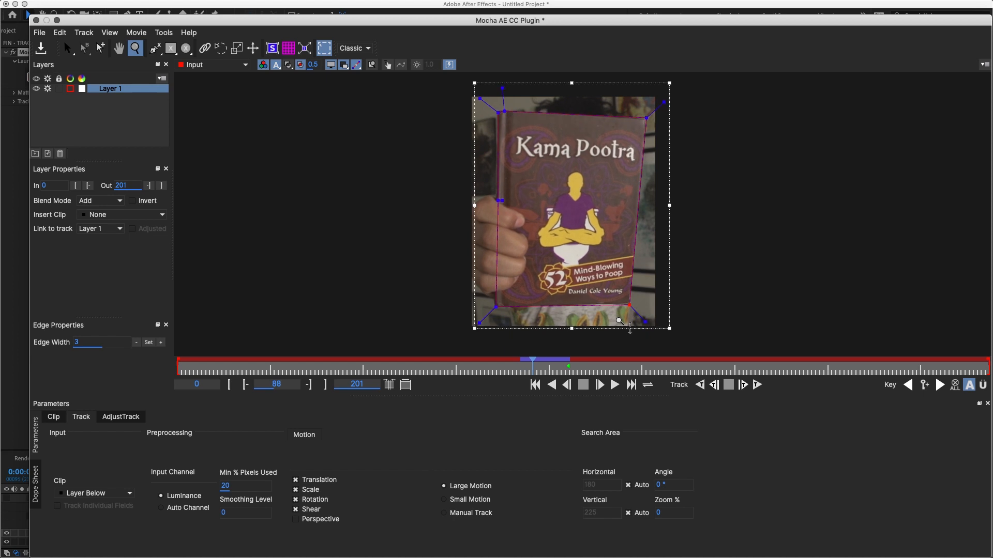
drag(619, 321, 559, 341)
key(s)
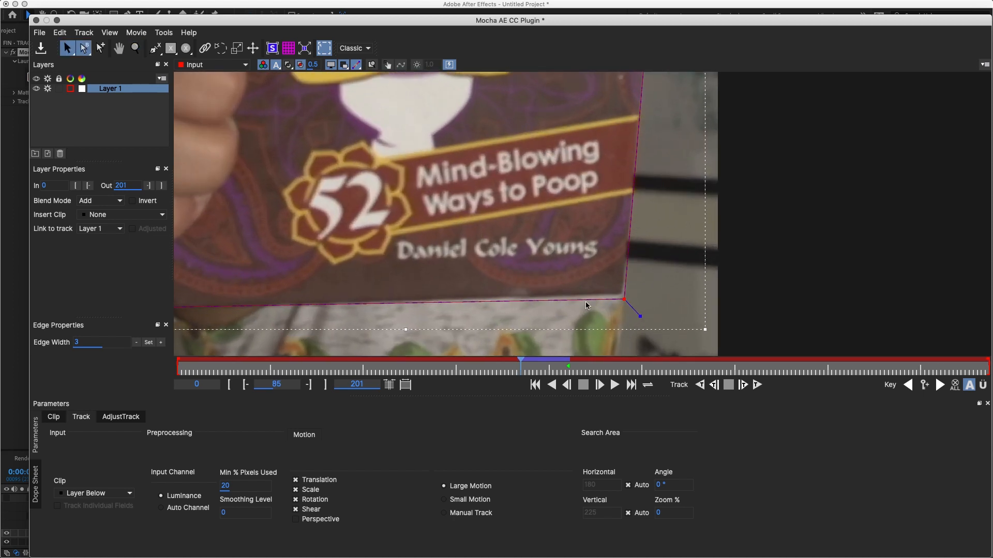
drag(624, 299, 620, 295)
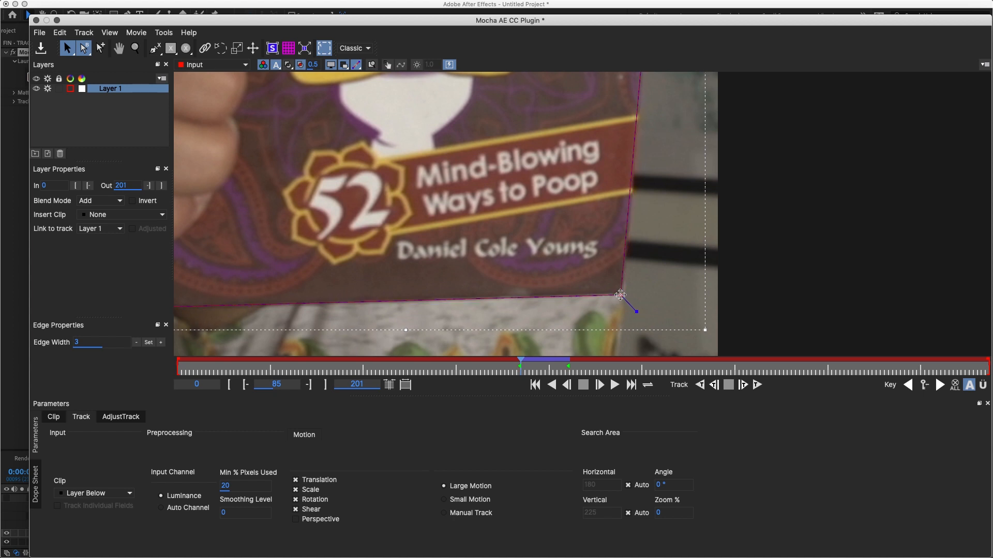
key(z)
drag(565, 247, 539, 272)
key(x)
drag(546, 144, 541, 246)
key(z)
drag(536, 191, 512, 207)
key(x)
drag(583, 126, 564, 194)
drag(579, 148, 578, 151)
Track Layer 1 backwards from frame 85 to frame 63, pausing at frame 71 to check the fit.
key(x)
drag(523, 229, 530, 198)
key(z)
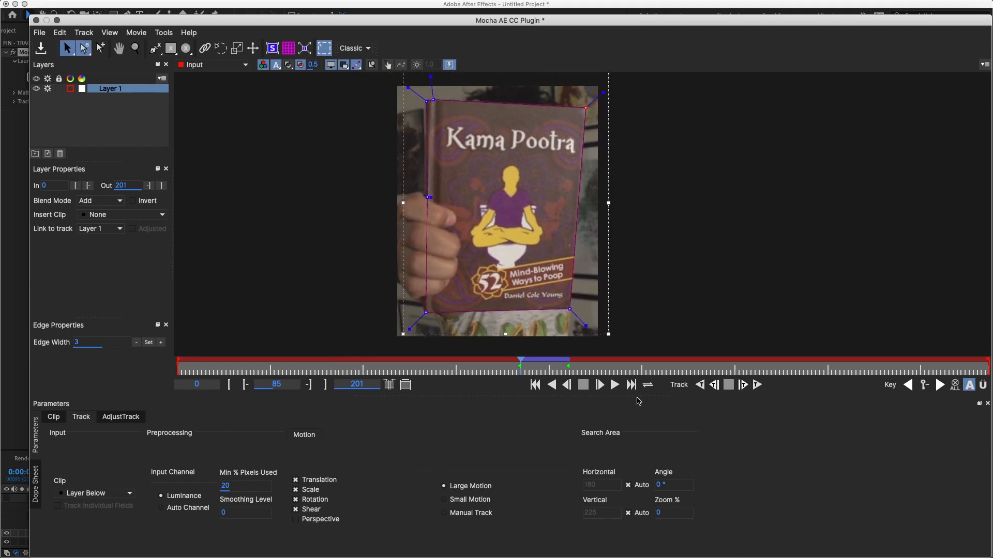
click(700, 385)
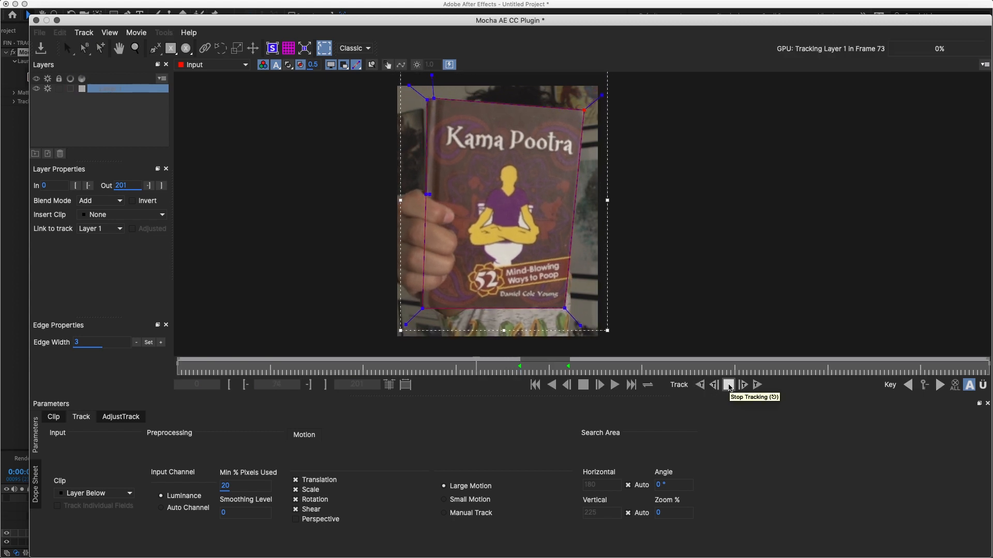
click(729, 386)
key(x)
drag(497, 218, 512, 242)
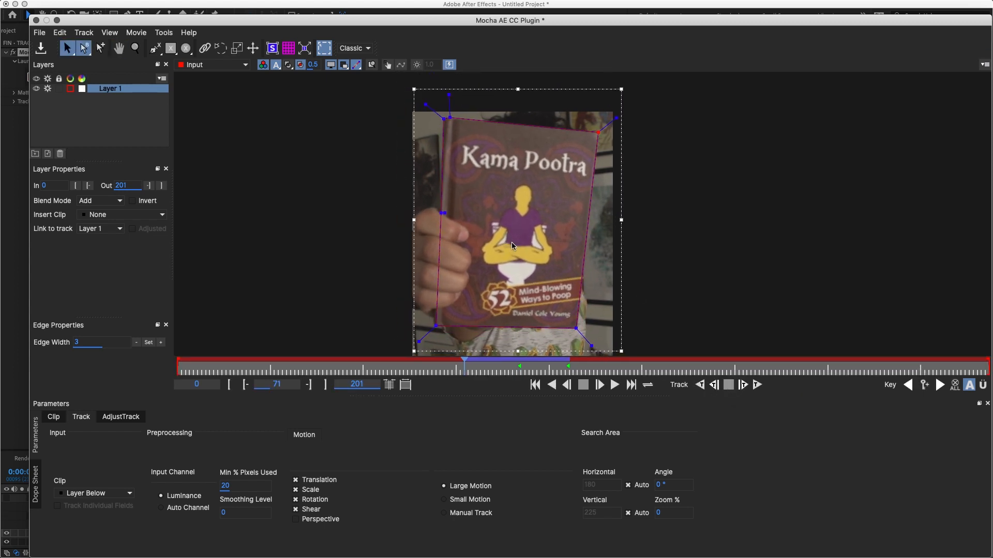
click(699, 386)
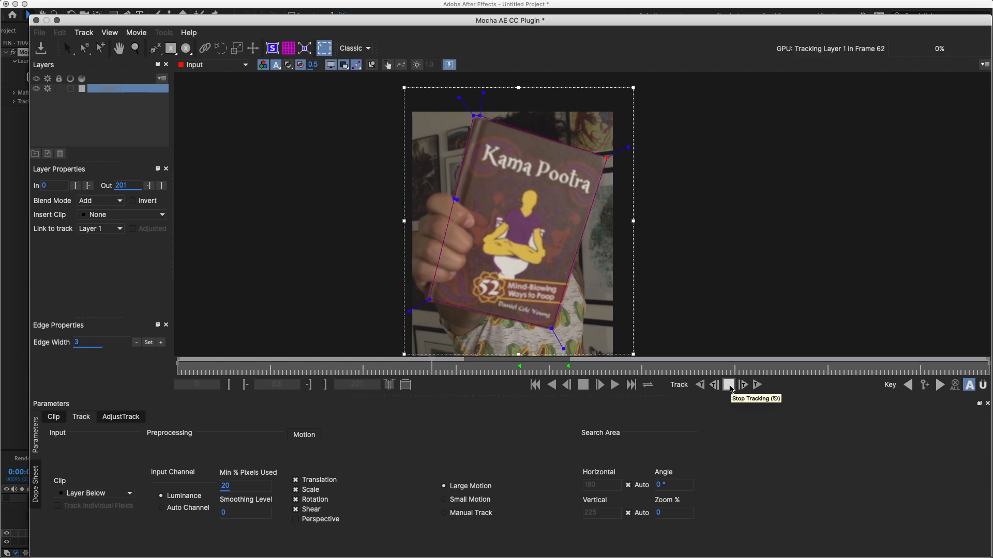
click(728, 386)
Realign the spline's upper-left, lower-right and lower-left points with the book at frame 63, and track backwards to frame 50.
drag(479, 115, 474, 118)
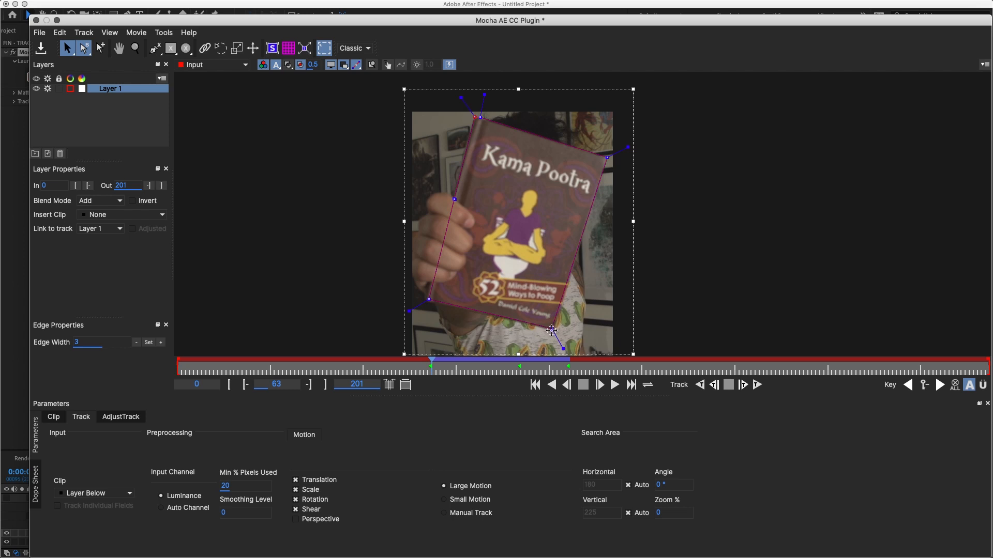
drag(551, 330, 553, 330)
drag(427, 300, 427, 301)
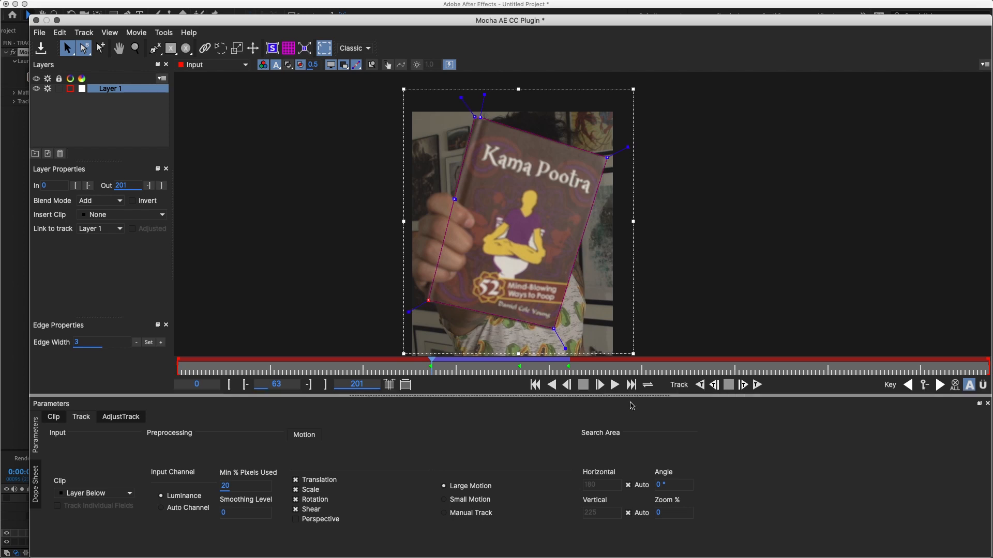
click(699, 386)
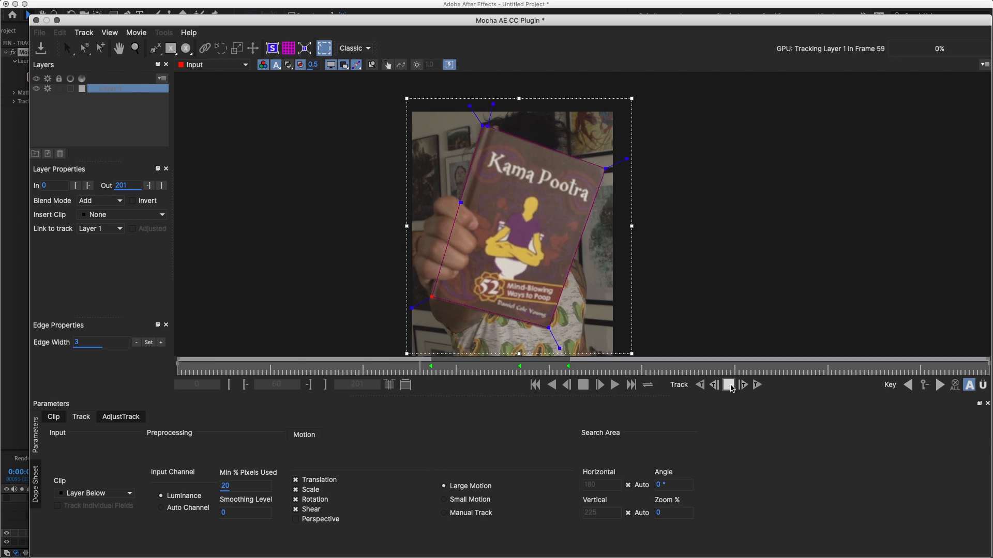
click(729, 386)
Realign the spline's four corner points with the tilted book at frame 50.
drag(526, 190, 524, 193)
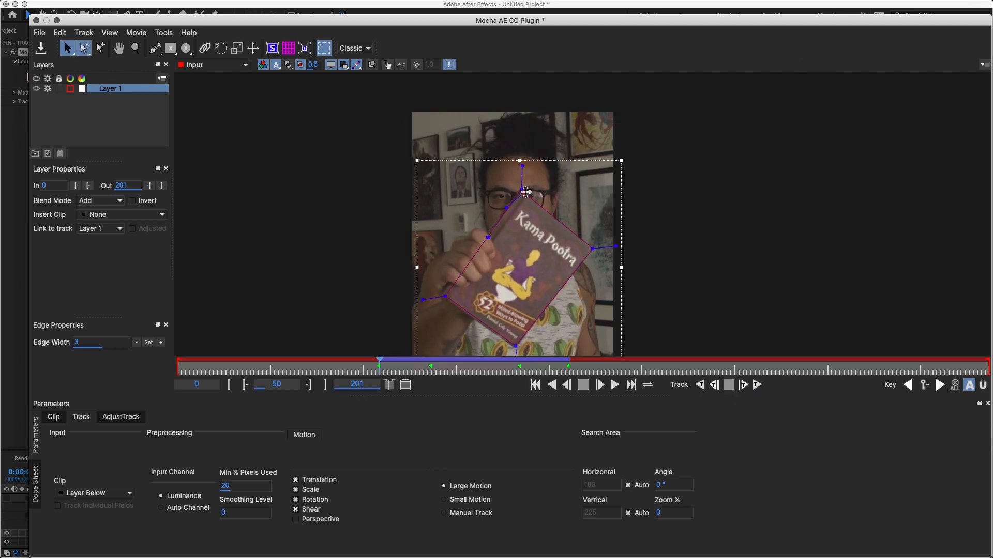
drag(589, 249, 592, 249)
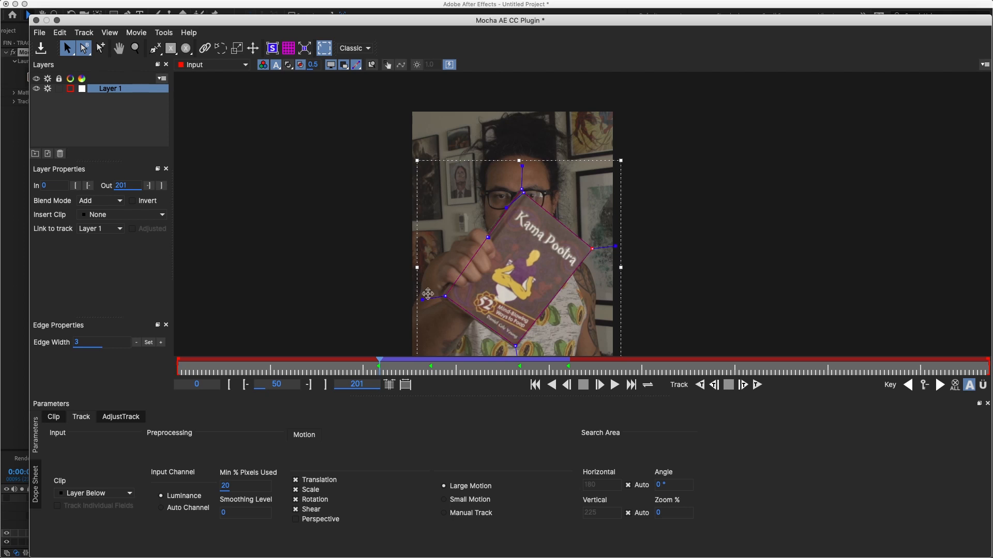
drag(447, 298, 444, 298)
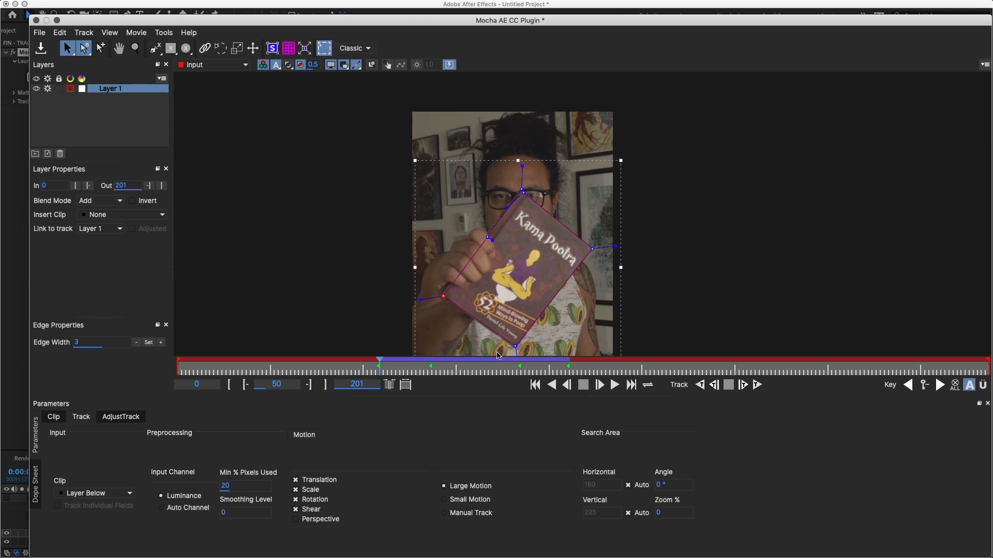
drag(513, 345, 515, 346)
Track Layer 1 backwards to frame 39 and add a keyframe there.
click(714, 385)
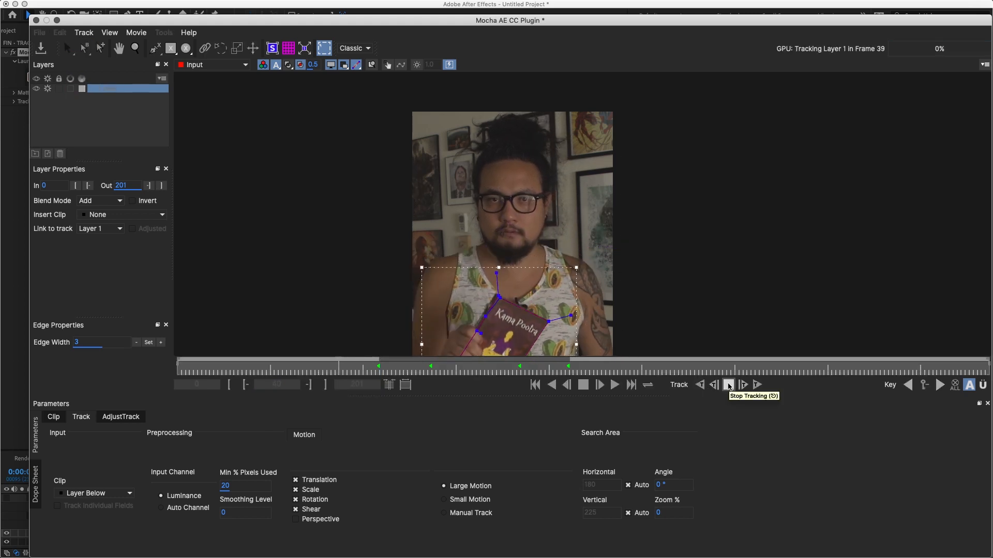
click(728, 385)
click(925, 385)
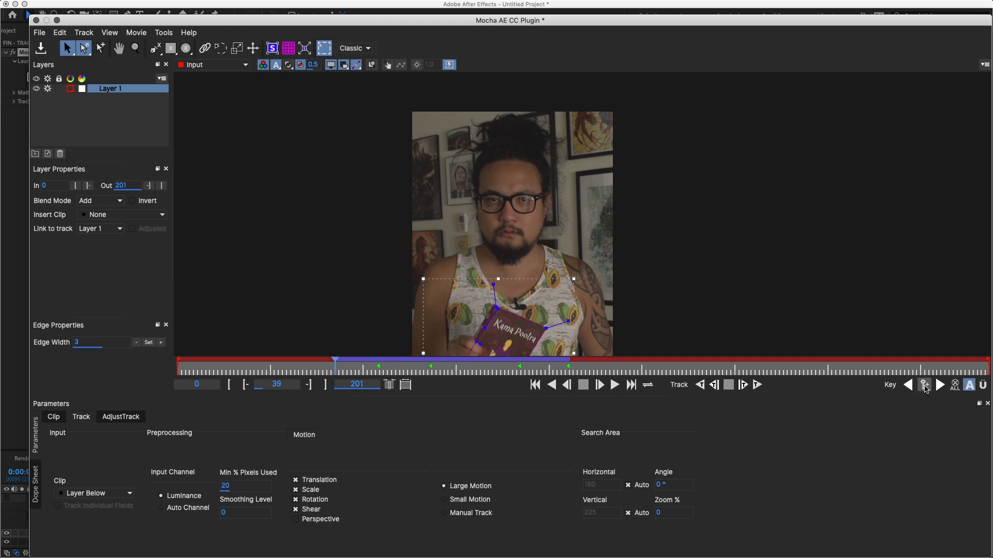
Return to frame 97 and start tracking Layer 1 forwards.
drag(440, 371, 568, 372)
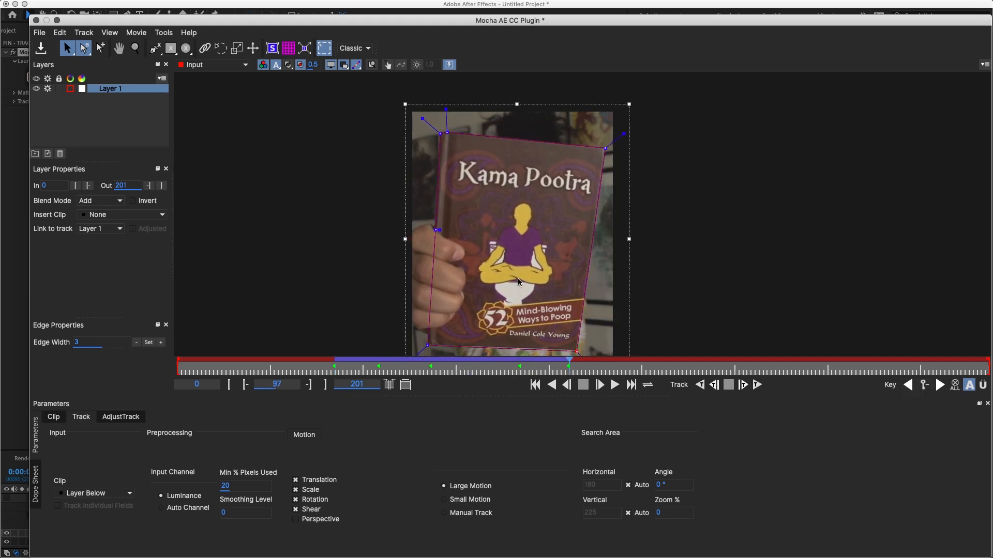
key(x)
mouse_move(518, 279)
mouse_down()
mouse_move(509, 259)
mouse_move(515, 264)
mouse_up()
key(z)
key(x)
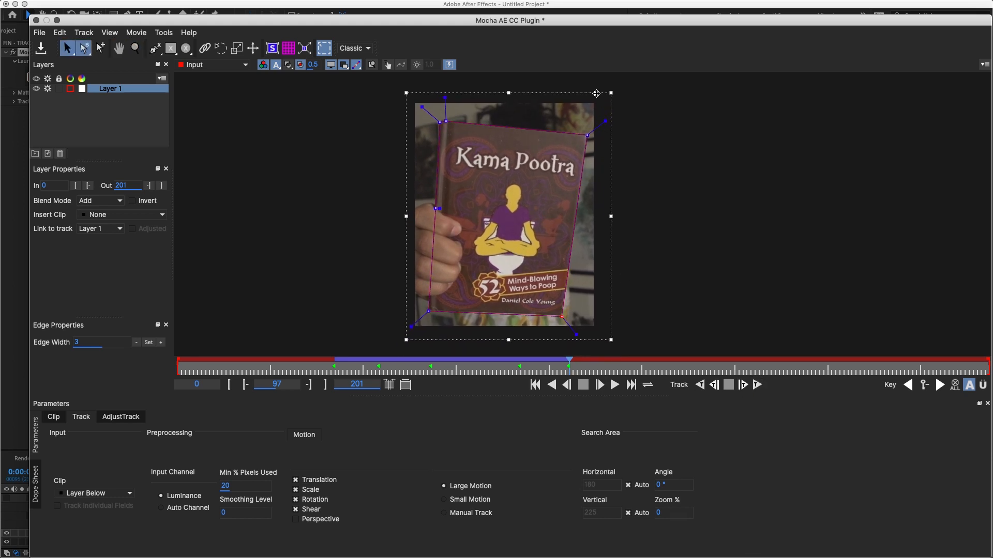
click(757, 385)
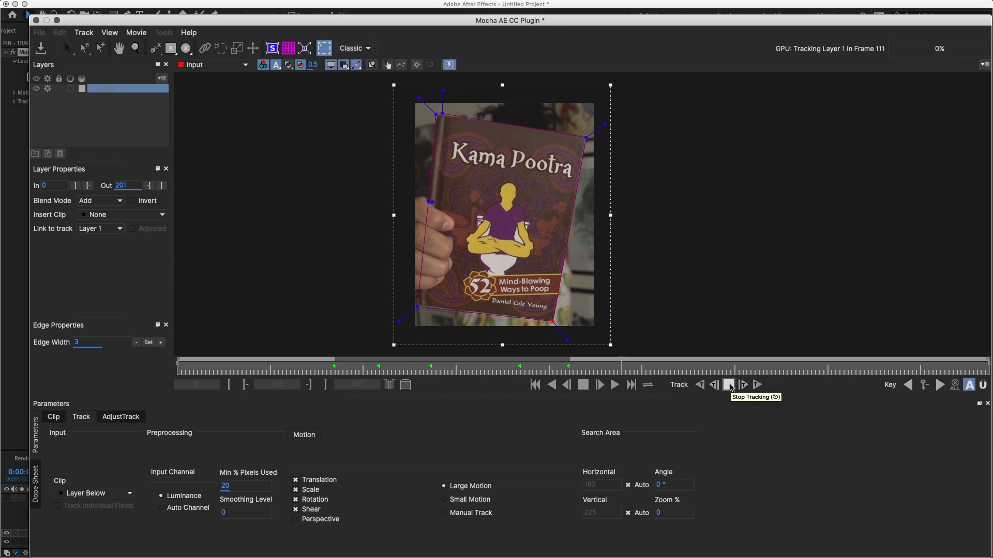
Track Layer 1 forwards to frame 114 and on to frame 144, realigning the spline's corner points with the book at both frames.
click(729, 385)
drag(412, 309, 410, 308)
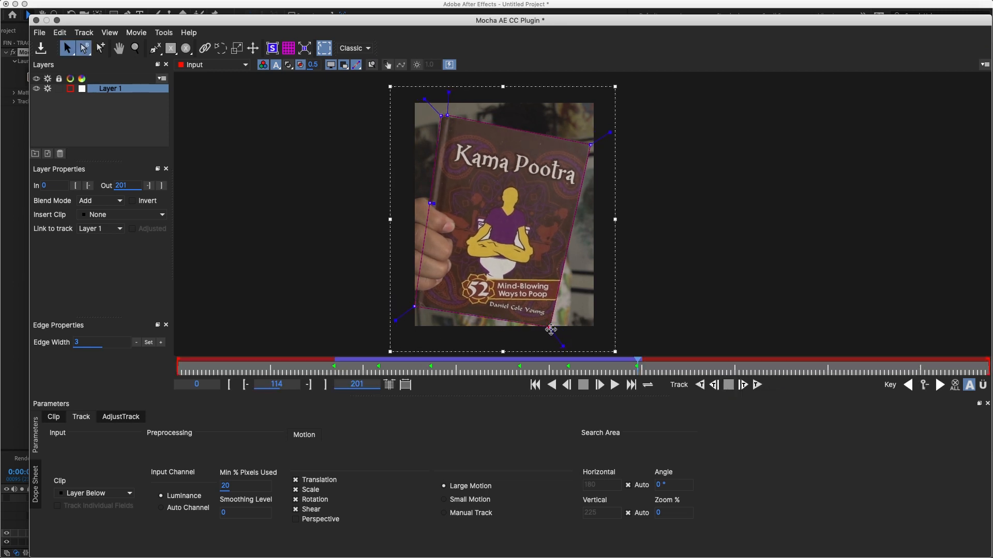
click(744, 385)
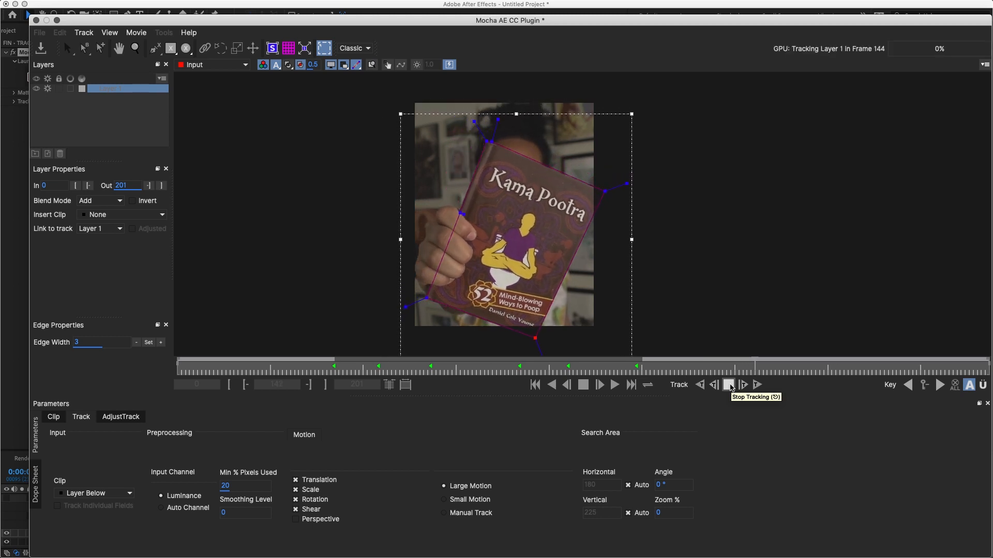
click(730, 385)
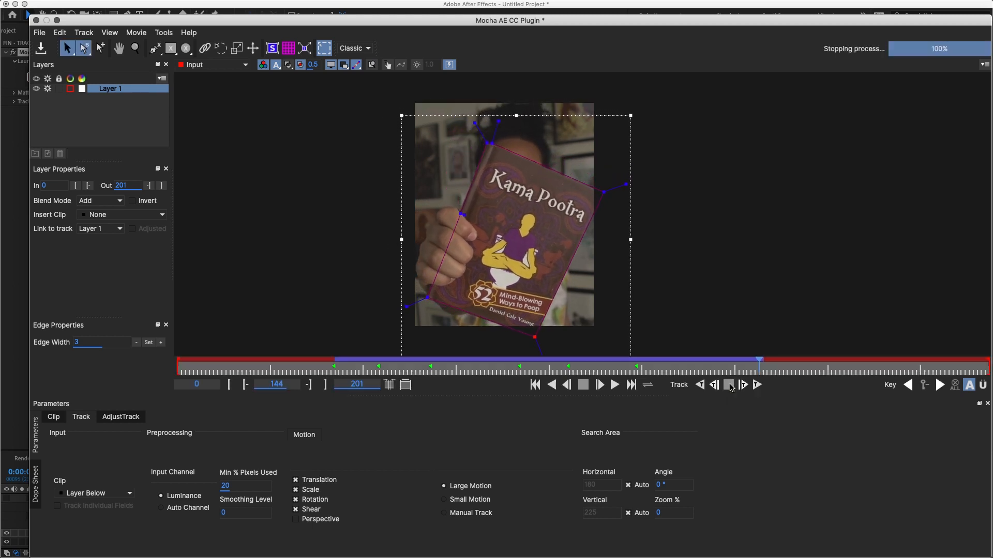
click(602, 193)
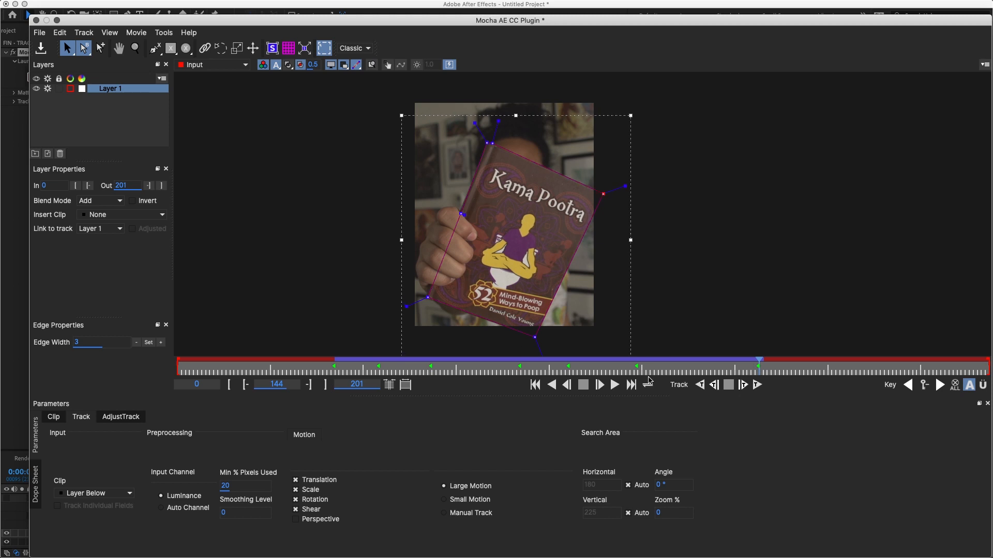
Track Layer 1 forwards to frame 151 and realign the spline's upper-right point with the book corner.
click(757, 385)
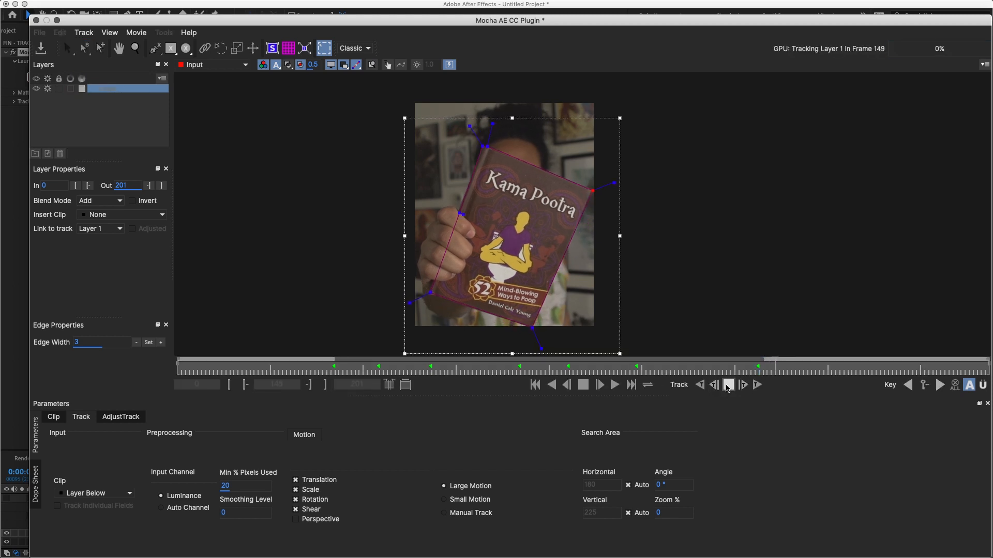
click(726, 386)
drag(577, 197, 576, 196)
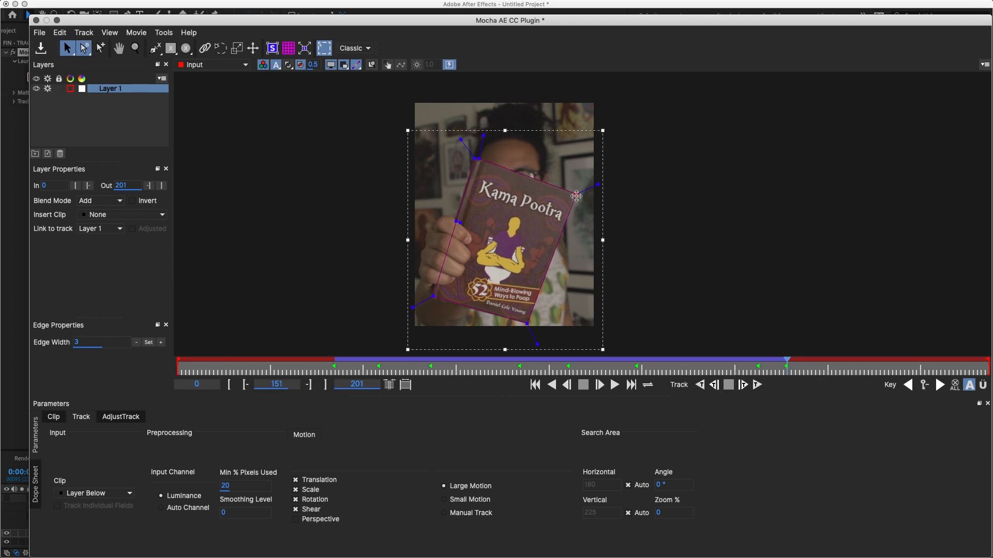
Track Layer 1 forwards to frame 157 and realign the spline's lower-left and upper-left points with the book.
click(757, 384)
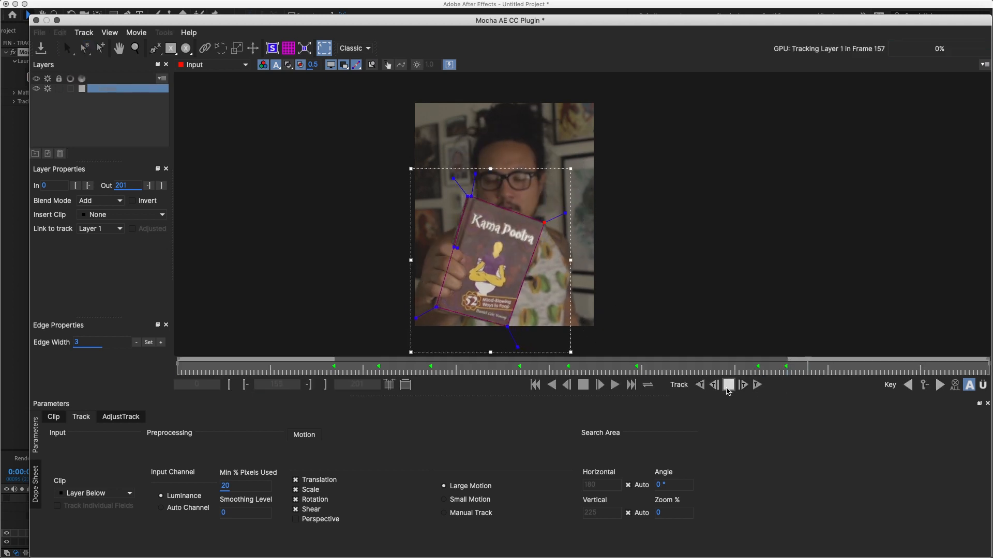
click(728, 386)
drag(438, 307, 435, 309)
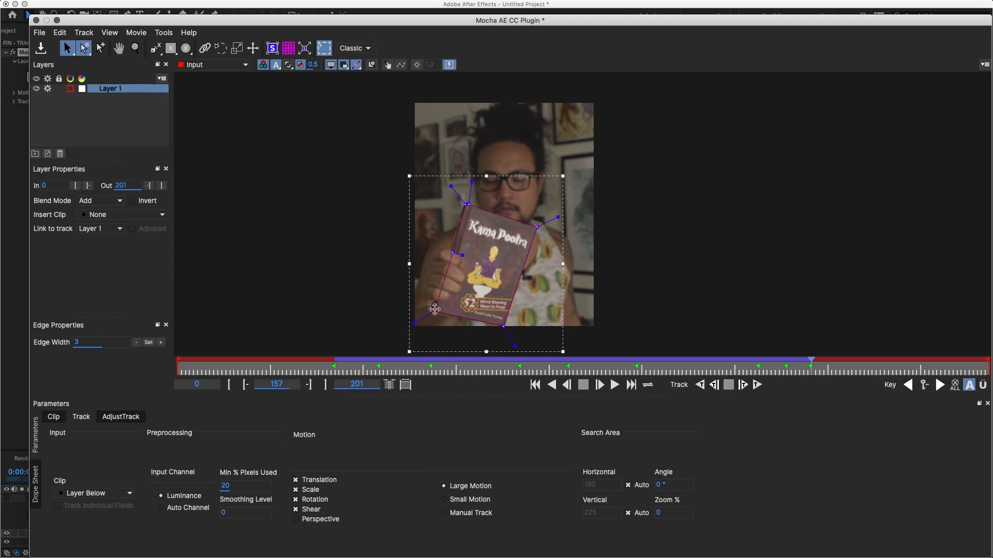
click(464, 203)
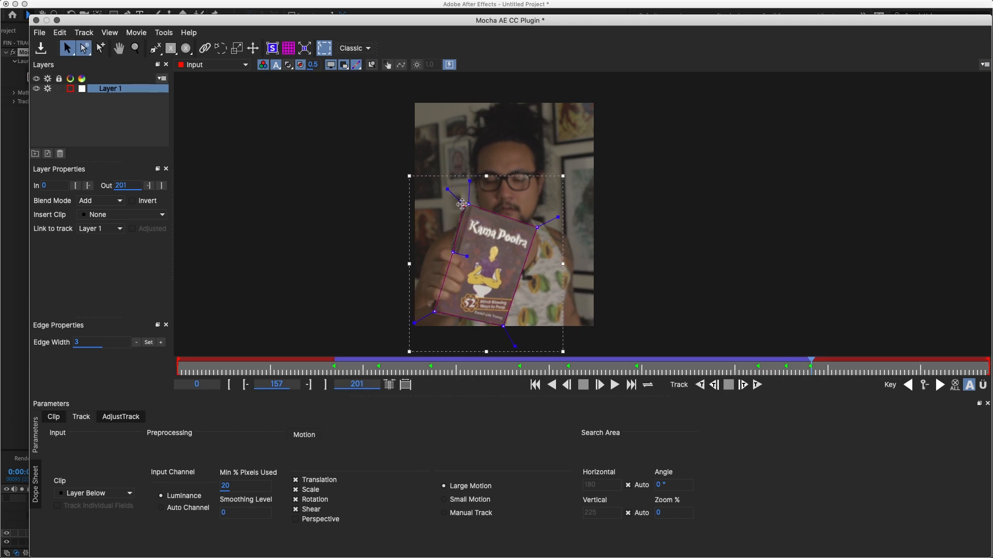
Track Layer 1 forwards until the book has left the picture and add a keyframe there.
click(757, 385)
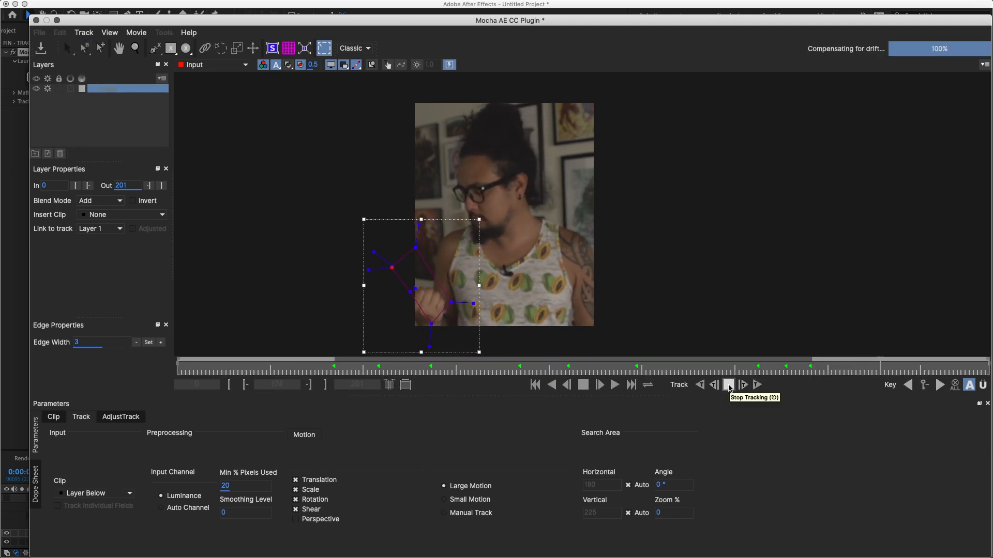
click(729, 385)
click(928, 387)
Scrub back through the tracked range to examine how closely Layer 1's spline follows the book, stopping at frame 59.
drag(895, 365, 333, 363)
drag(778, 378, 486, 358)
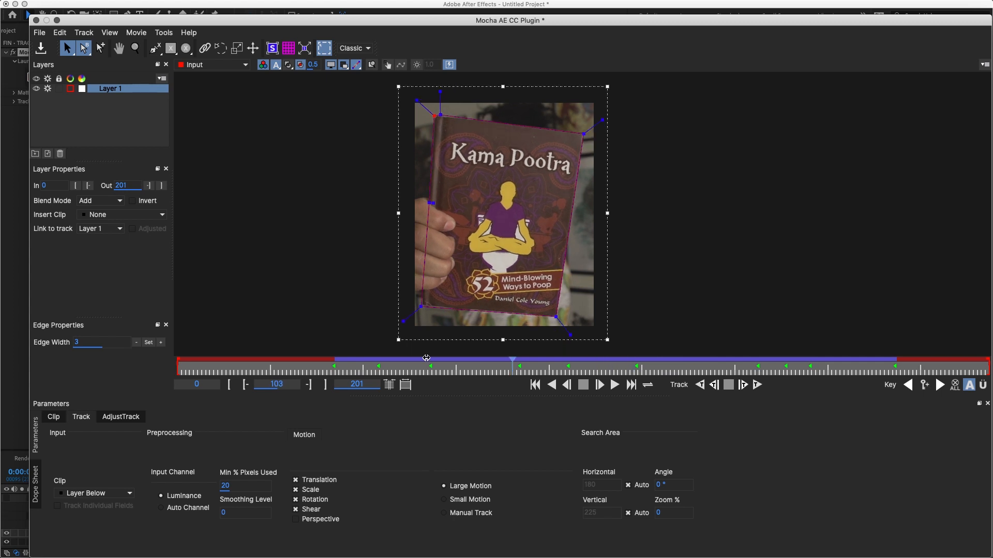
drag(347, 364, 361, 362)
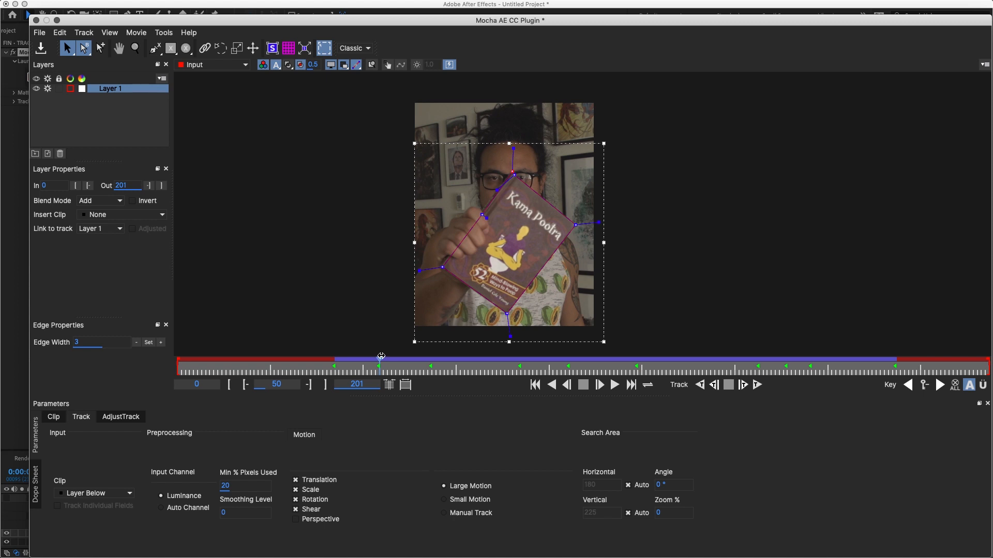
drag(389, 354, 359, 363)
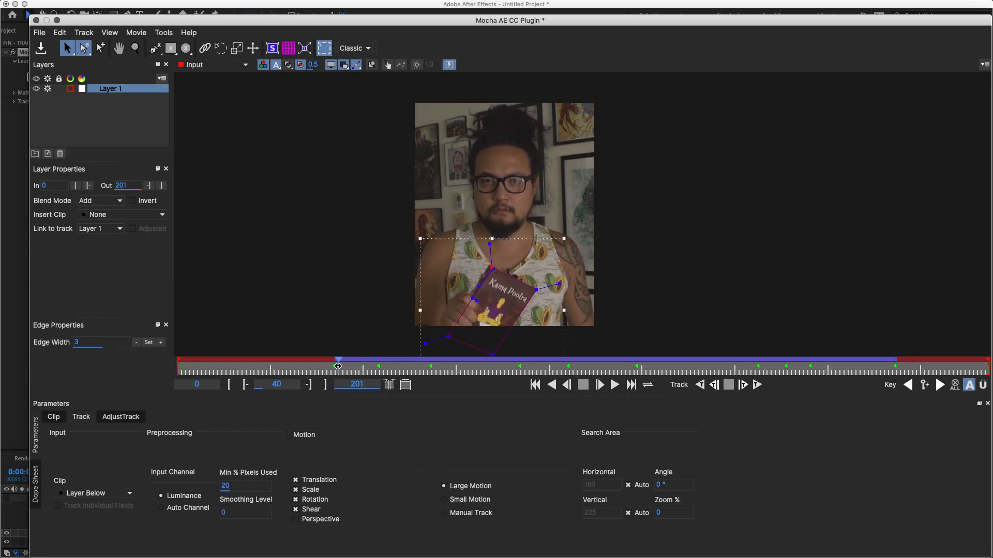
mouse_move(372, 364)
mouse_down()
mouse_move(353, 364)
mouse_move(373, 365)
mouse_up()
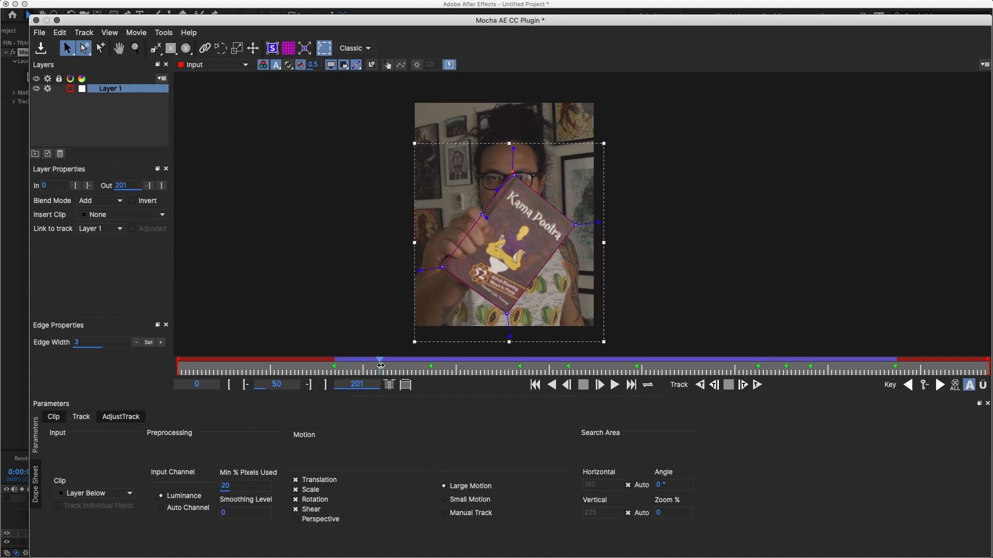
drag(475, 364, 416, 372)
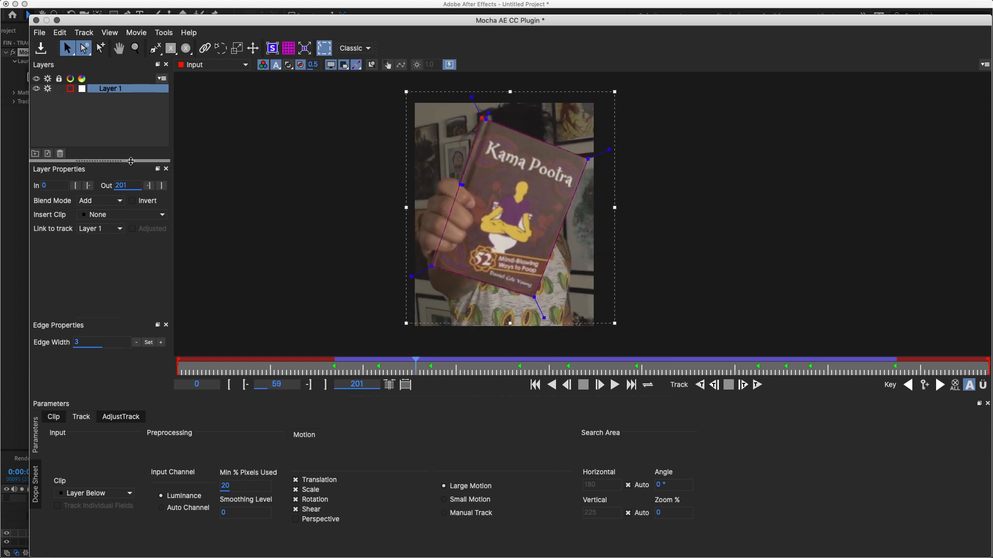
Draw a closed spline around the hand holding the book at frame 59, on a new layer.
key(z)
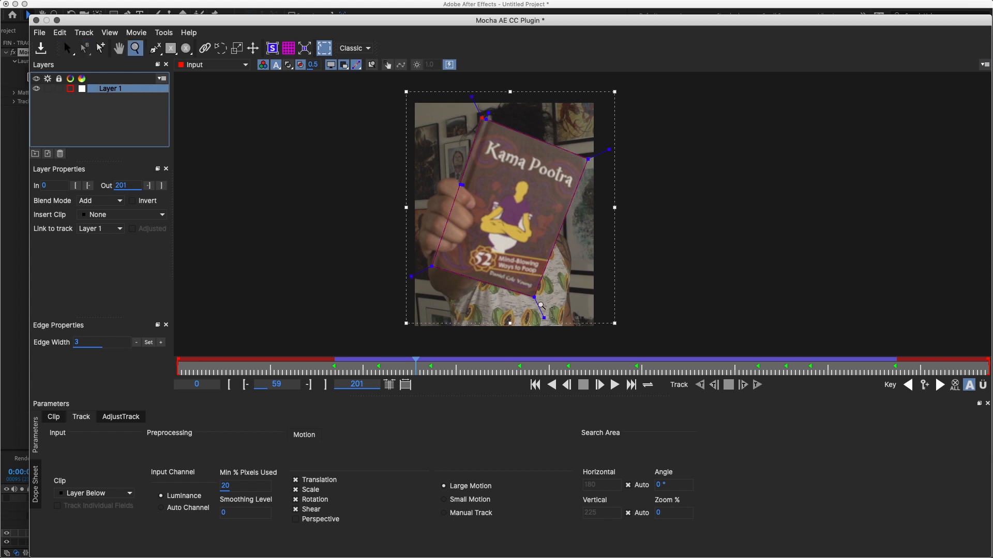
click(460, 229)
drag(460, 229, 461, 207)
key(x)
drag(461, 207, 463, 243)
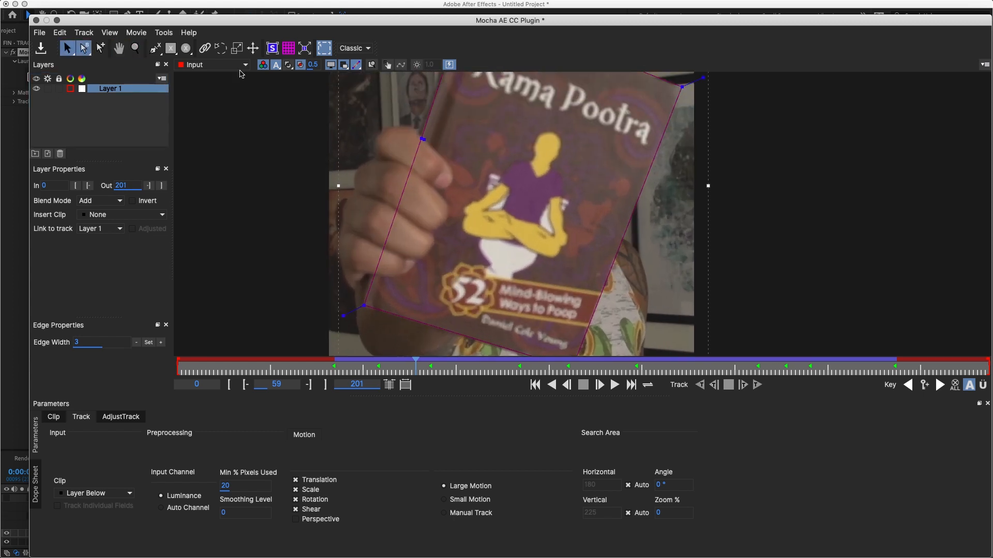
drag(158, 52, 156, 107)
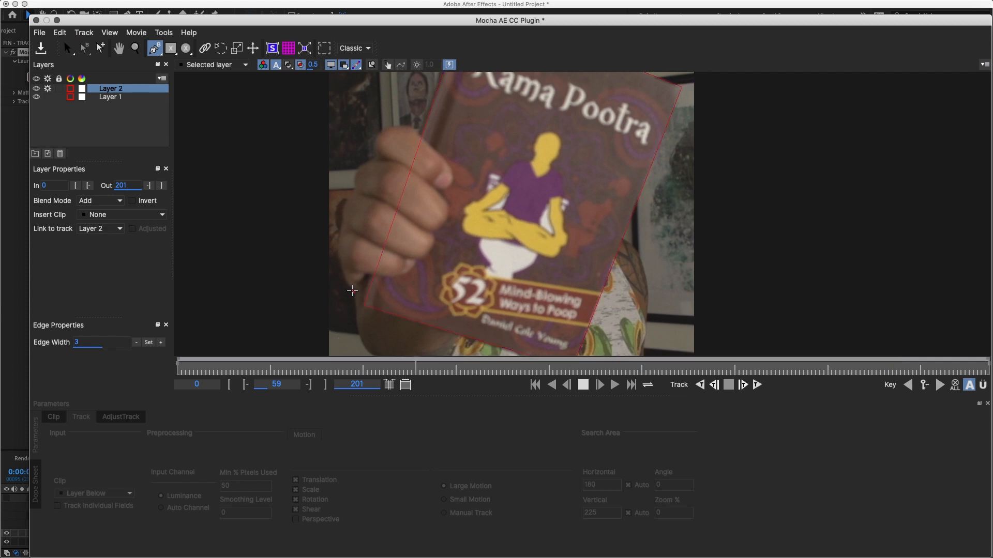
click(347, 283)
key(super+z)
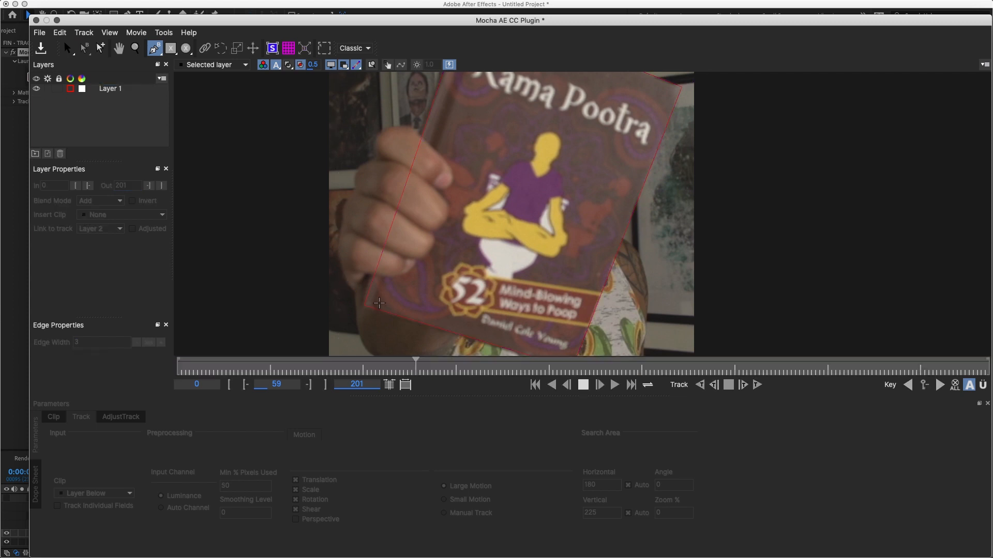
click(379, 302)
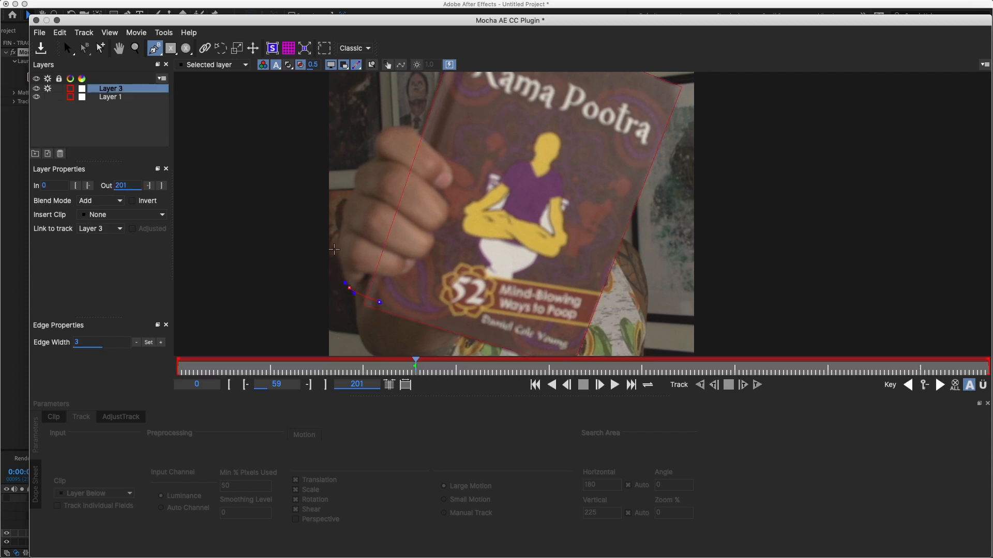
click(337, 242)
click(353, 190)
drag(450, 177, 451, 183)
drag(445, 226, 431, 255)
click(382, 299)
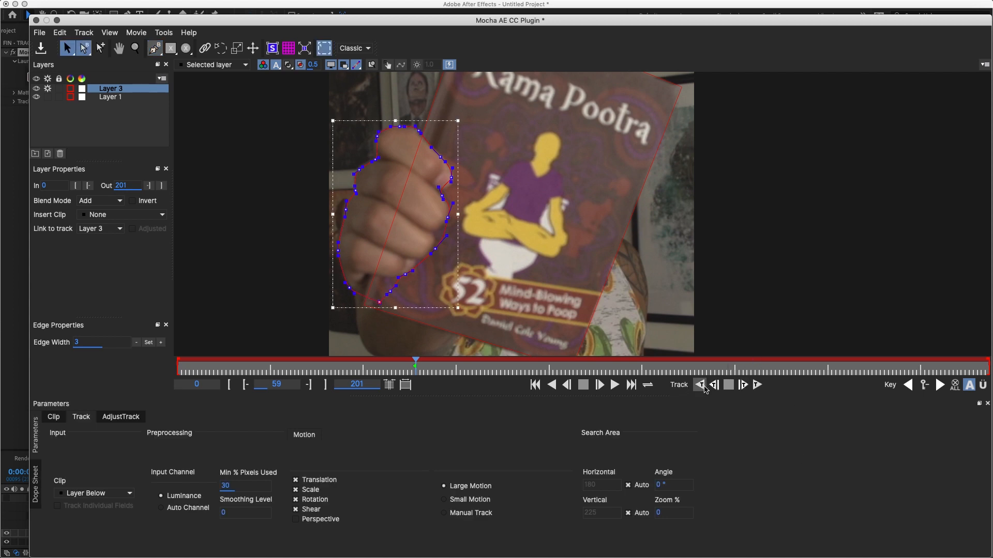
Track Layer 3 backwards from frame 59, and step through the tracked frames to check the hand outline, stopping at frame 55.
click(739, 386)
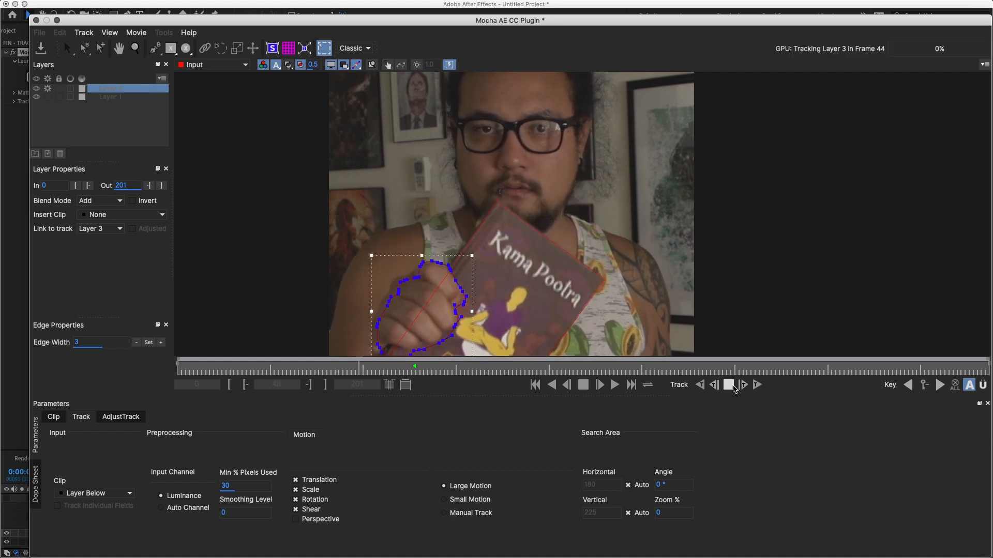
click(729, 386)
key(Right)
key(Right)
key(Right)
key(Right)
key(Right)
key(Right)
key(Right)
key(Left)
key(Left)
key(Left)
key(Left)
key(Left)
key(Right)
key(Right)
key(Right)
key(Right)
key(Right)
key(Right)
key(Right)
key(Right)
key(Right)
key(Right)
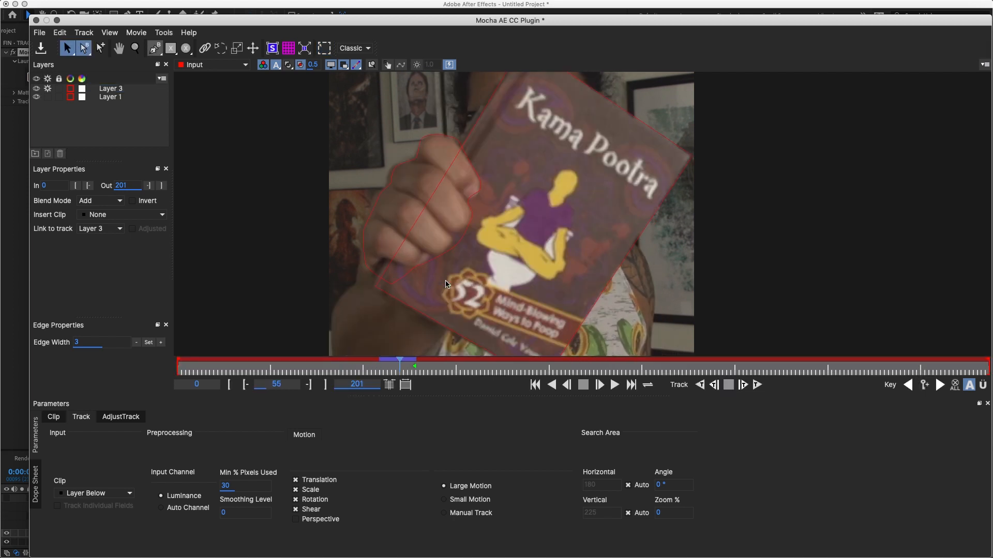
Realign the upper-left and lower-left points of the hand spline with the fingers at frame 55.
click(392, 189)
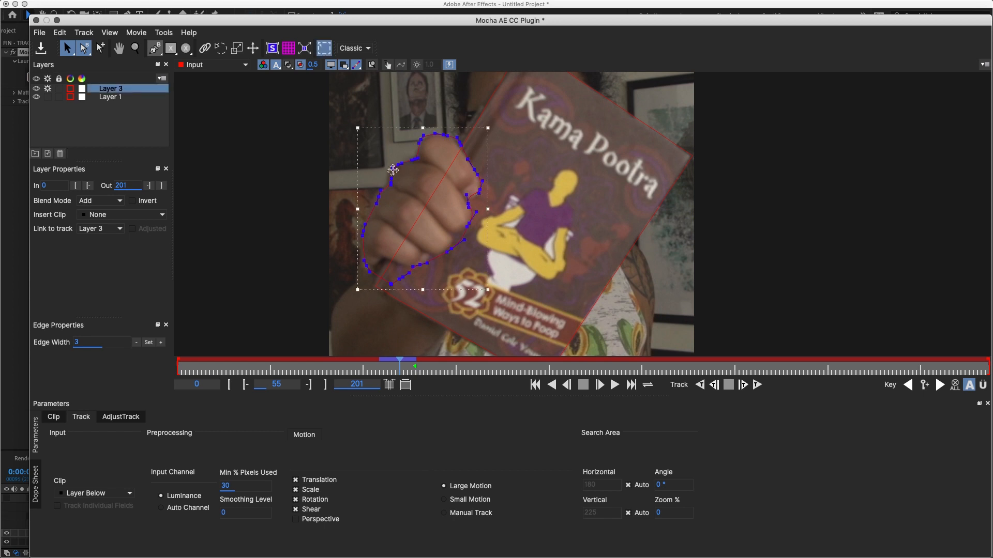
click(396, 162)
drag(389, 182, 374, 200)
drag(367, 265, 366, 261)
Track Layer 3 backwards frame by frame to frame 50 and realign the hand spline's lower-left, left and upper points.
click(714, 385)
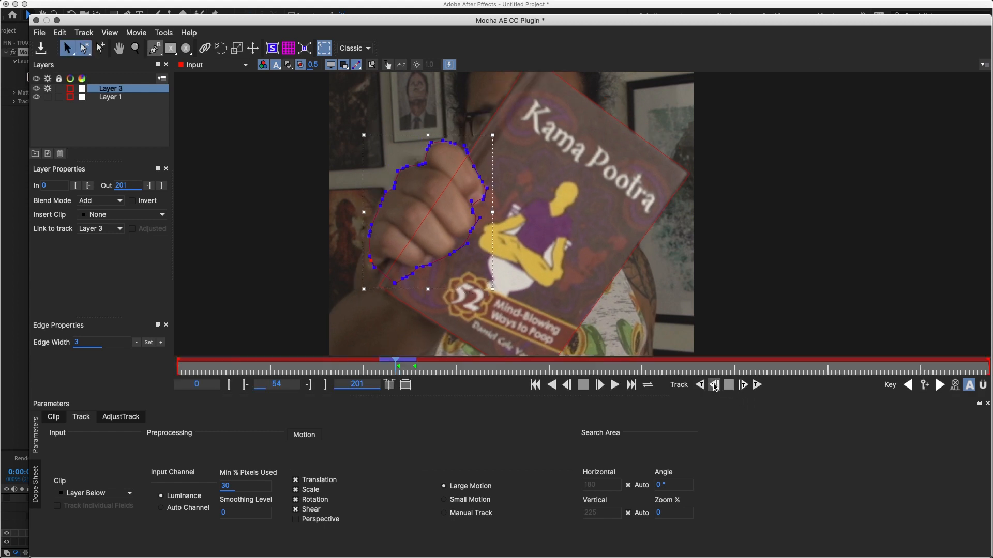
click(715, 385)
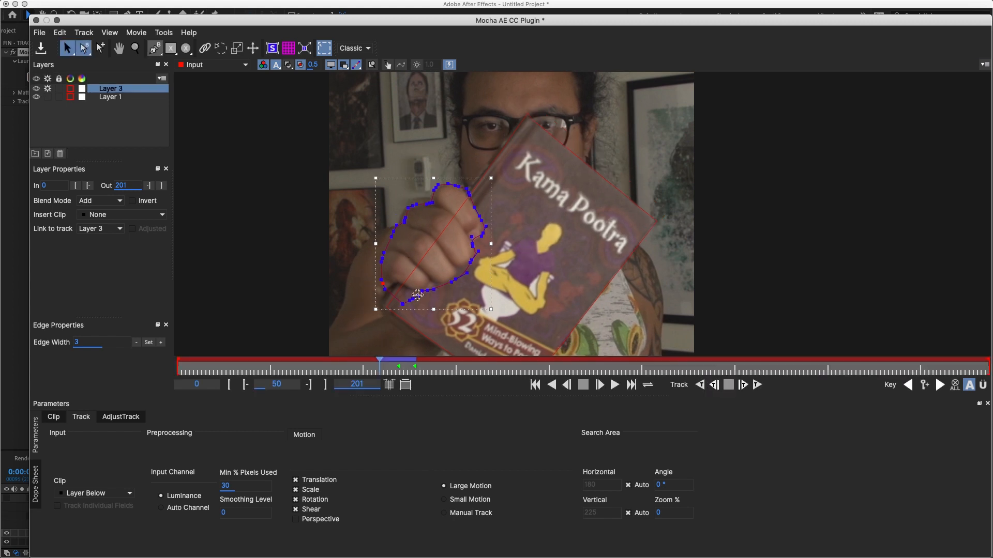
drag(383, 289, 374, 307)
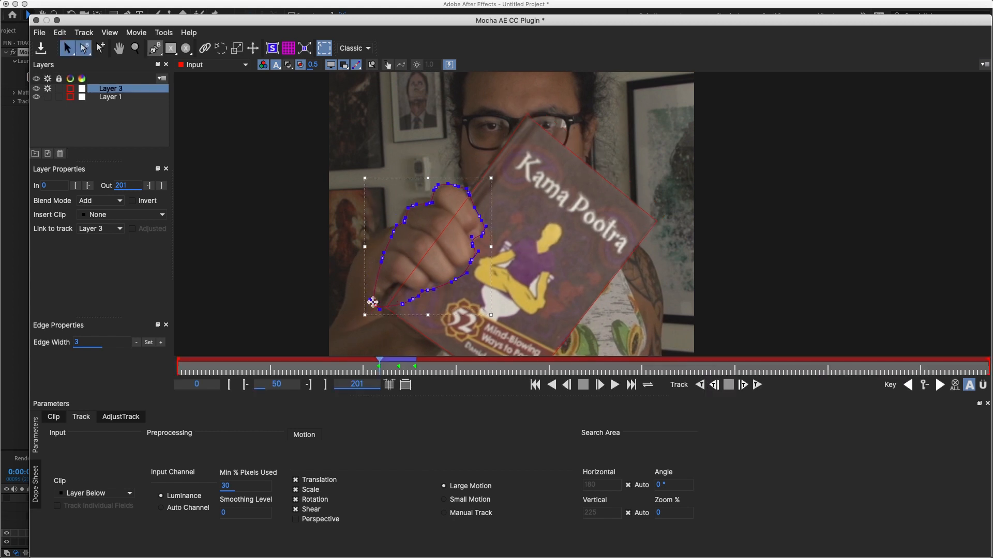
drag(381, 256, 374, 259)
click(427, 203)
Track Layer 3 backwards frame by frame to frame 37 and add a keyframe there.
click(715, 385)
click(715, 385)
click(715, 385)
click(715, 385)
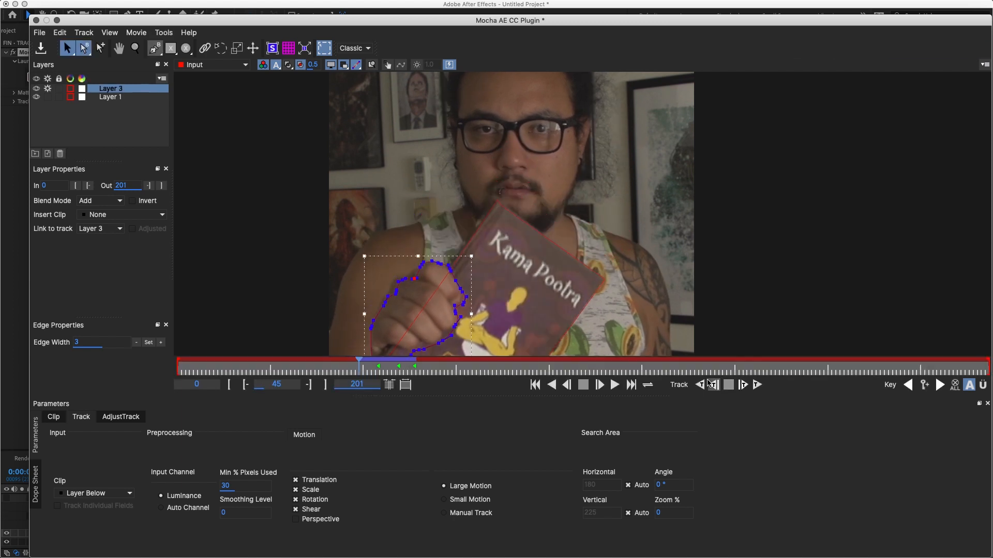
click(714, 384)
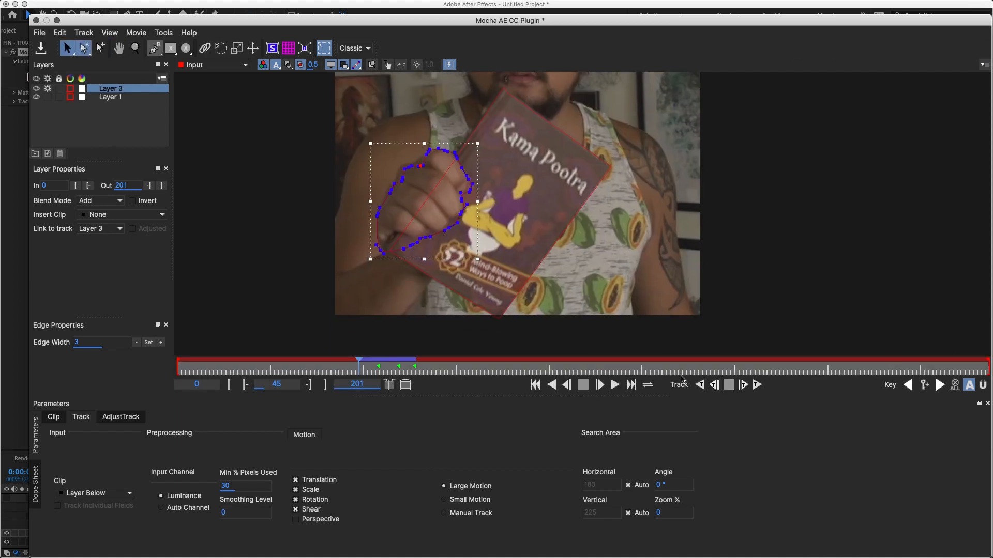
click(714, 385)
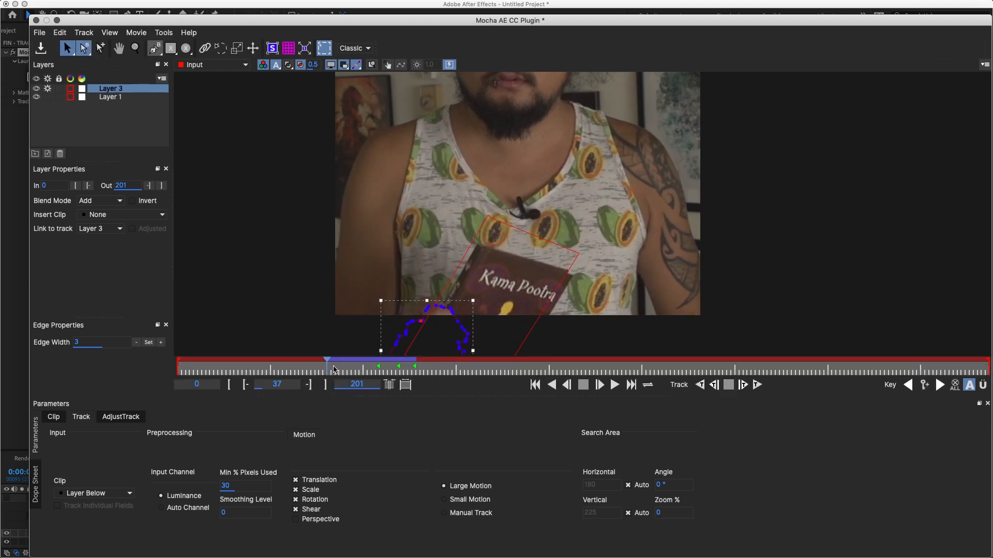
click(924, 385)
Return to the hand layer's keyframe at frame 59 and track Layer 3 forwards to frame 71.
click(416, 370)
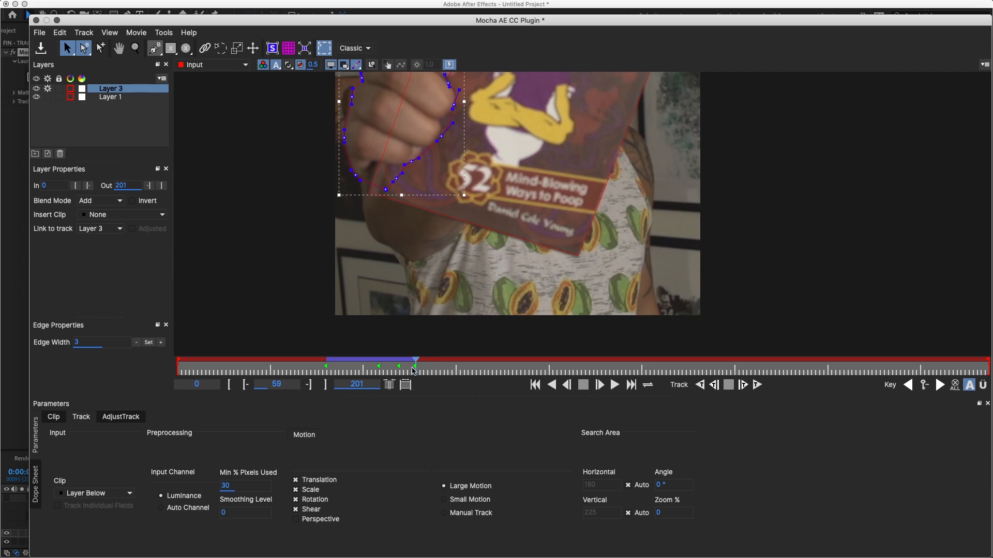
click(413, 367)
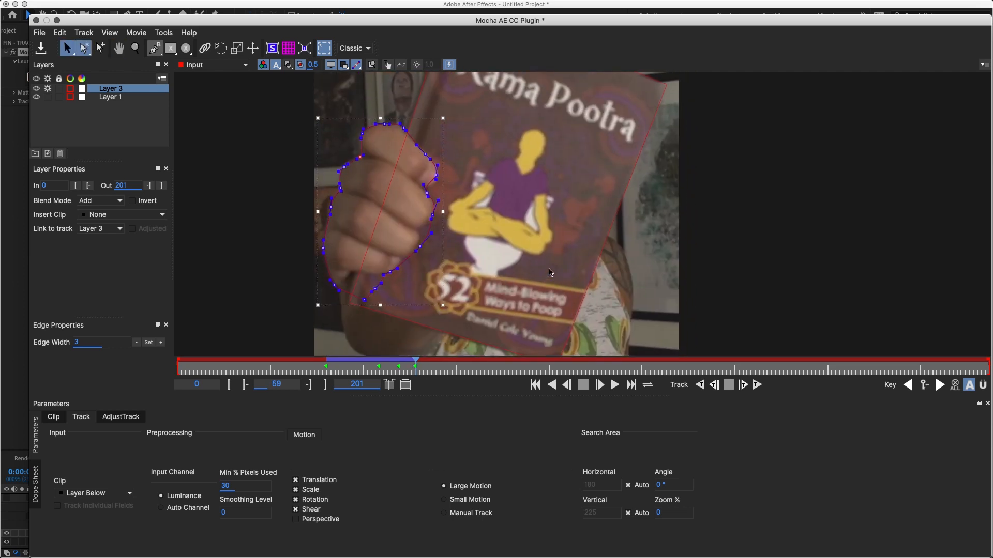
scroll(556, 217, down, 3)
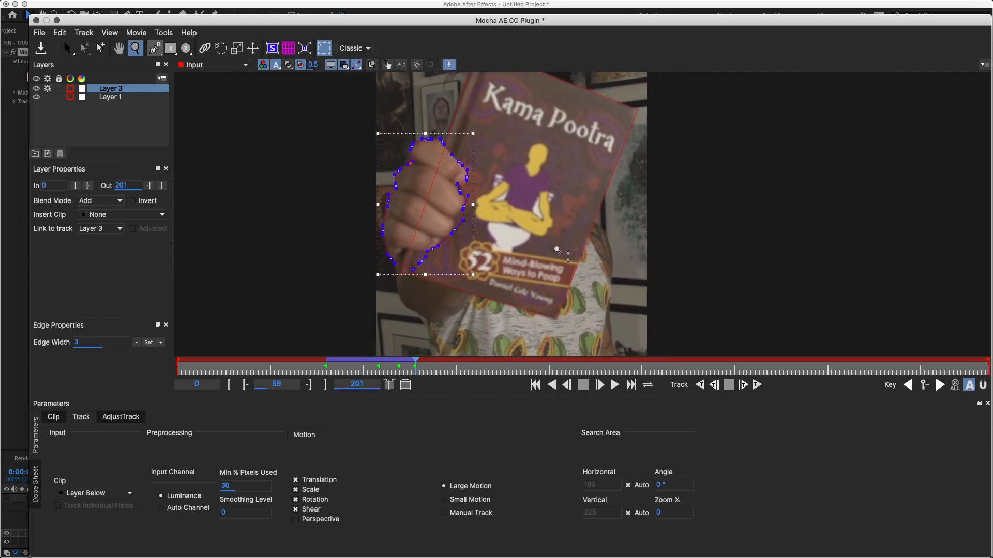
key(z)
drag(487, 272, 556, 251)
key(x)
key(s)
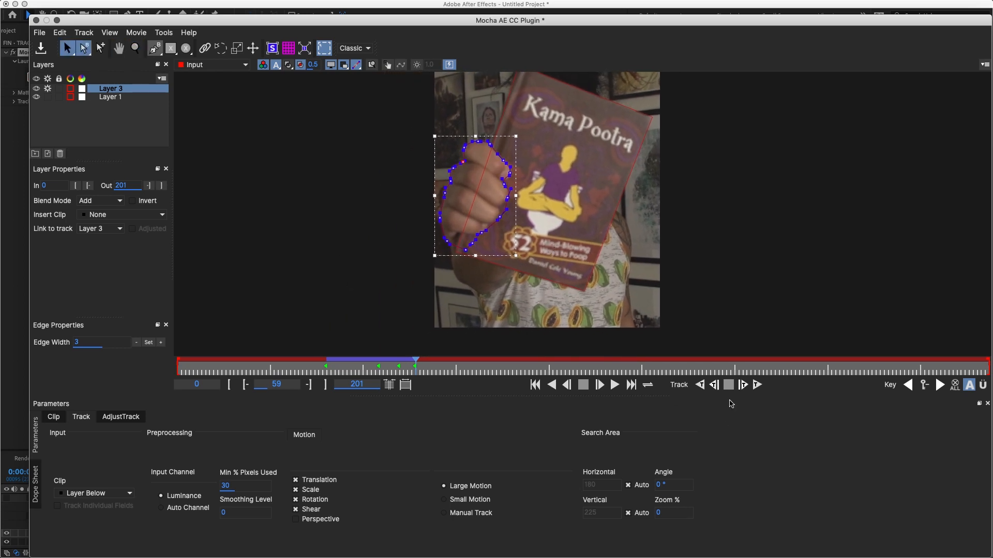
click(757, 385)
Realign the left-side points and handles of the hand spline with the fingers at frame 71.
key(z)
drag(470, 202, 466, 134)
drag(467, 234, 453, 155)
drag(428, 316, 477, 320)
key(x)
drag(458, 116, 424, 204)
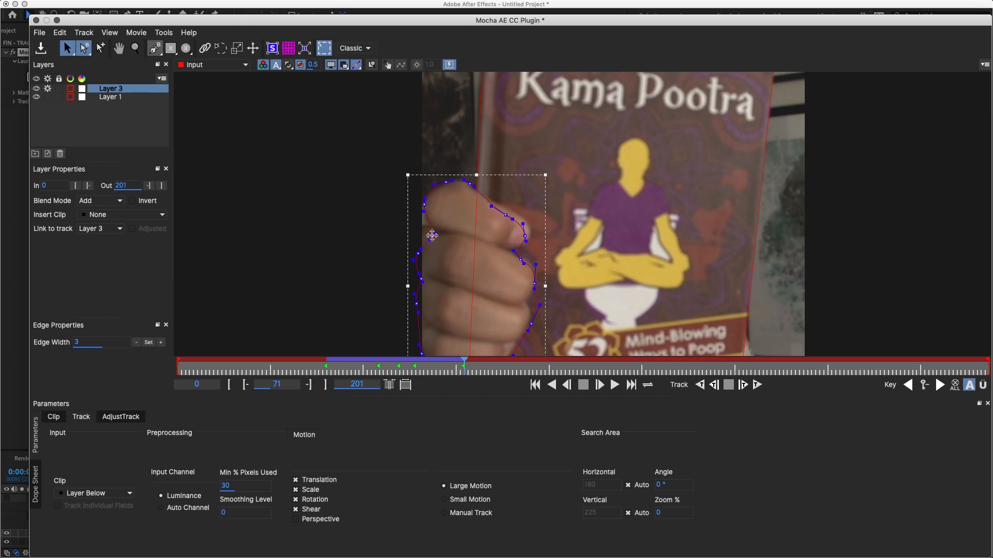
drag(417, 255, 428, 228)
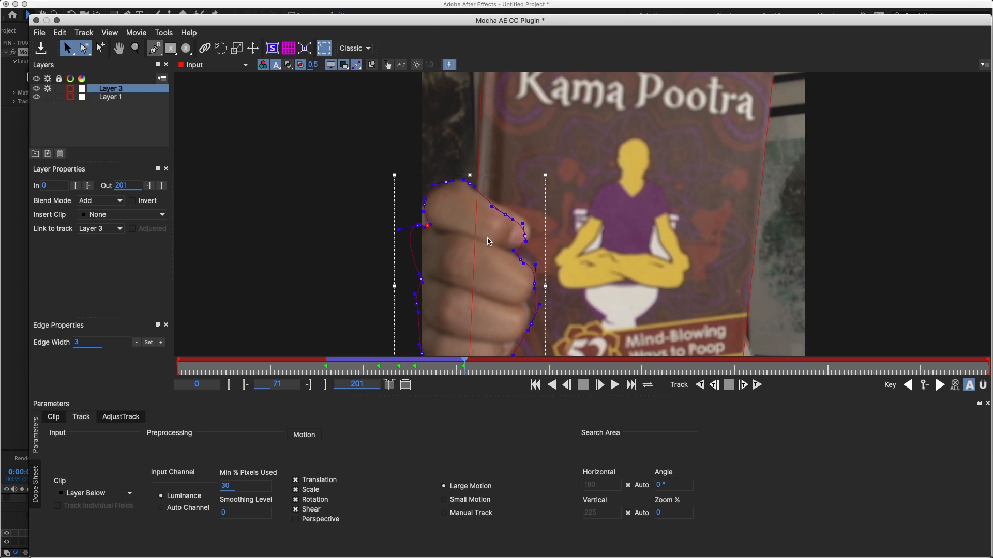
key(x)
drag(526, 260, 517, 235)
key(z)
key(x)
drag(583, 160, 563, 235)
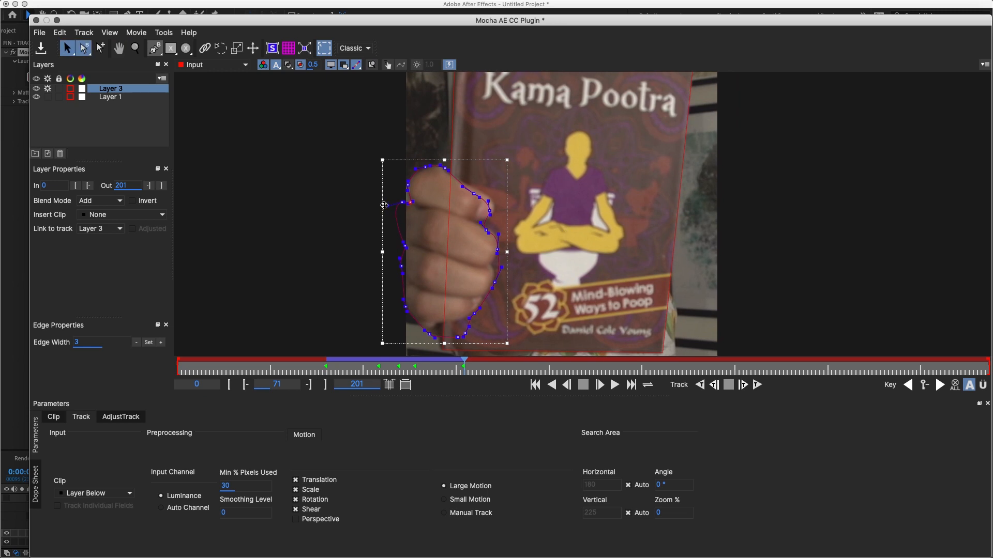
drag(388, 206, 408, 220)
Track Layer 3 forwards to frame 82, check the hand outline, and continue tracking to frame 109.
click(756, 386)
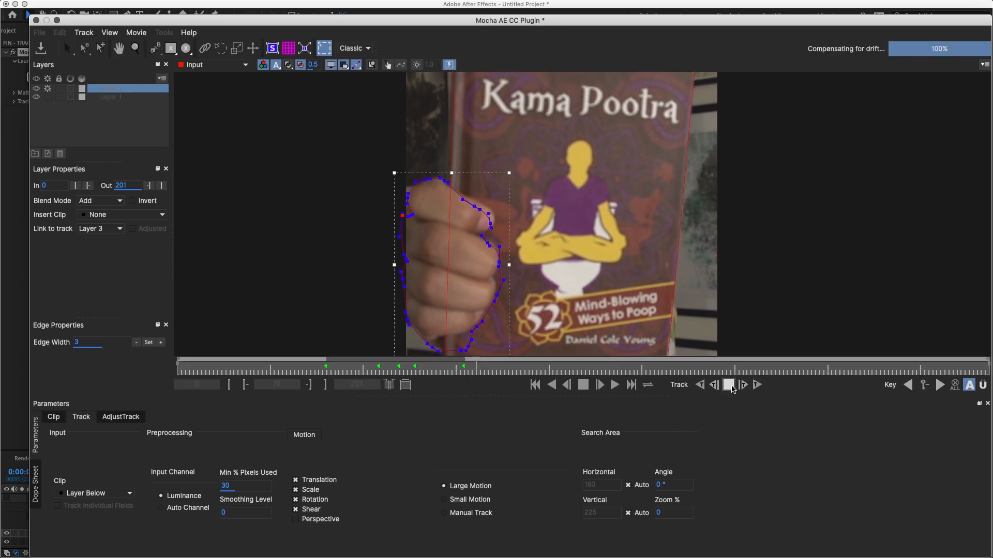
key(x)
drag(510, 246, 498, 201)
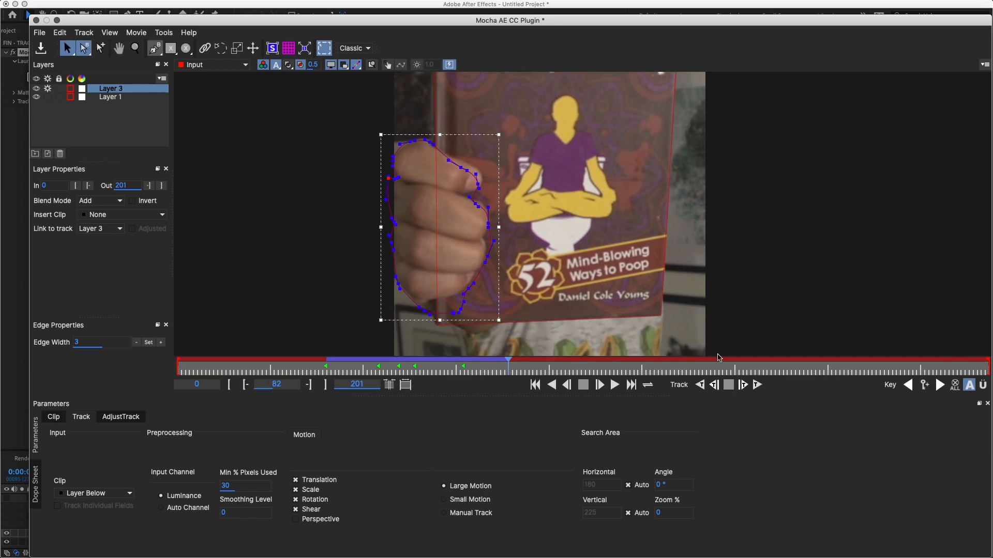
click(757, 384)
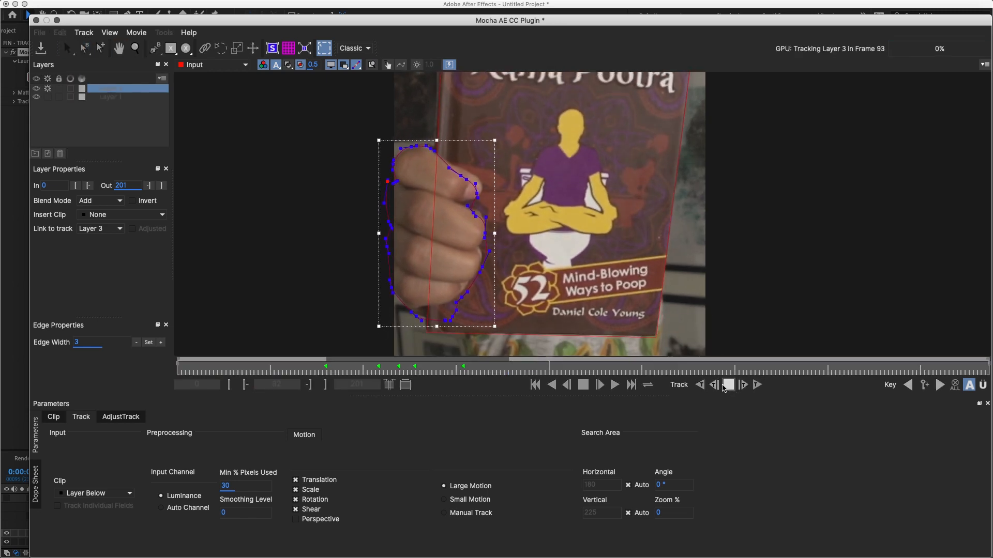
click(728, 386)
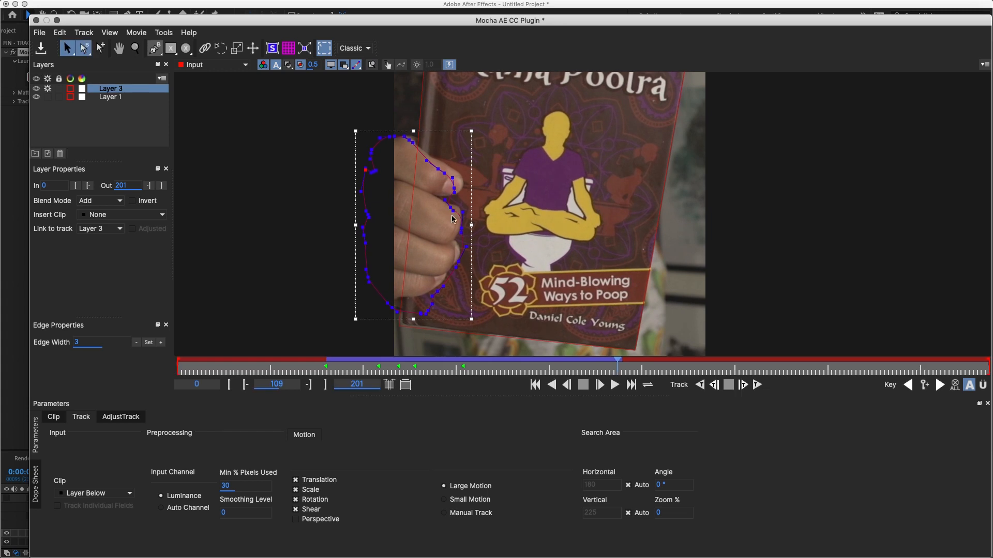
Realign the hand spline's upper point at frame 109, track one frame forwards, and adjust the lower-left point at frame 110.
drag(409, 139, 410, 137)
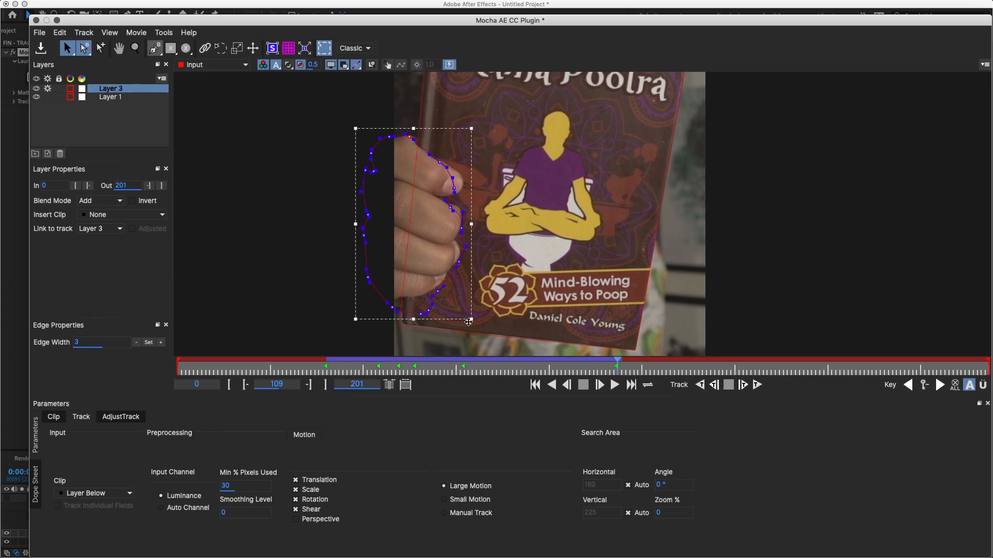
click(743, 385)
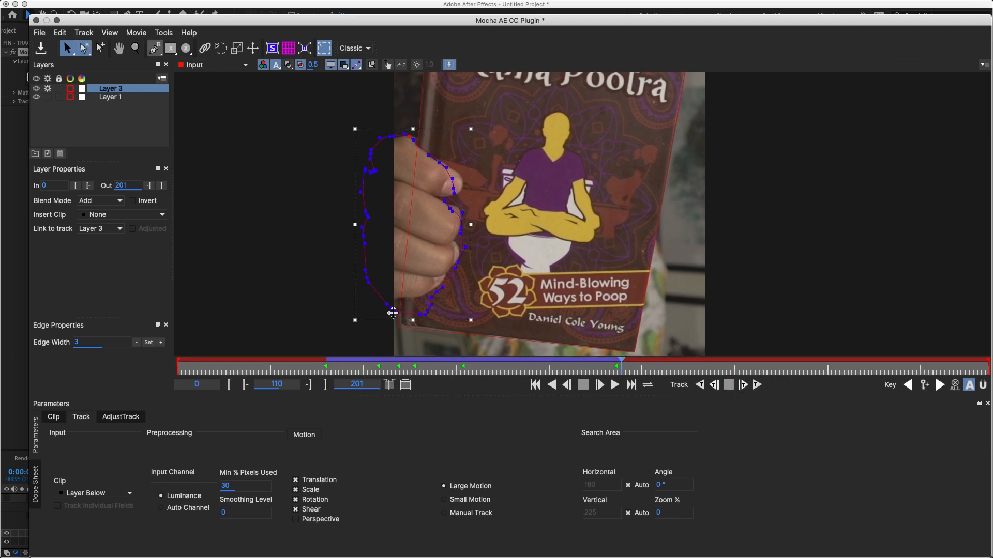
mouse_move(392, 312)
mouse_down()
mouse_move(421, 306)
mouse_move(406, 305)
mouse_up()
Track Layer 3 forwards to frame 141 and realign the hand spline's upper and left points with the fist.
click(757, 385)
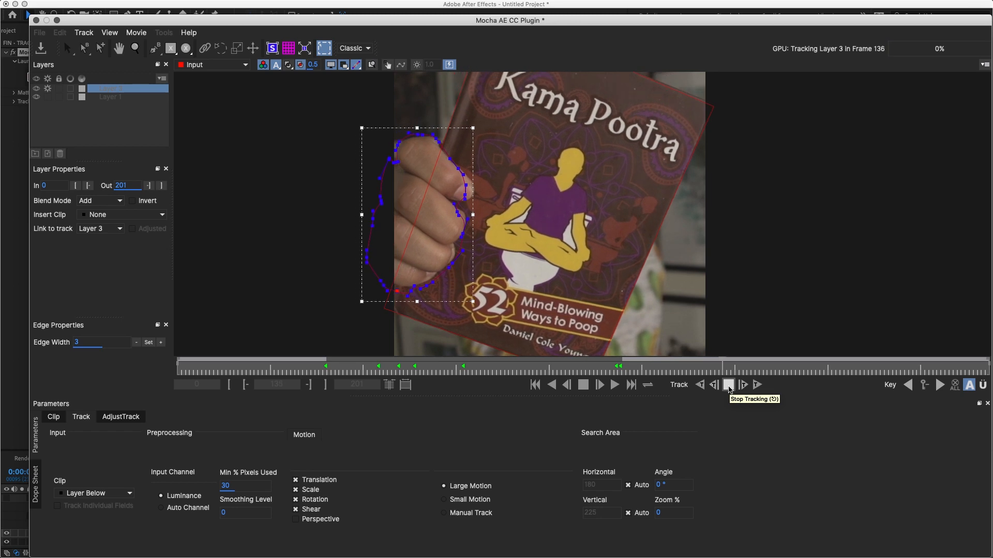
click(728, 387)
key(z)
drag(417, 237, 437, 110)
key(x)
key(s)
drag(452, 184, 429, 200)
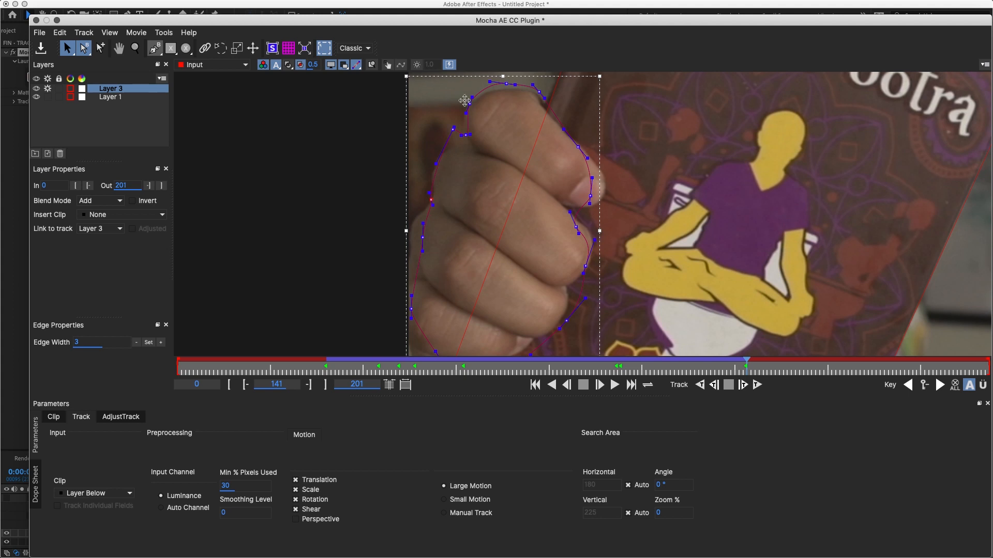
mouse_move(452, 127)
mouse_down()
mouse_move(422, 186)
mouse_move(466, 139)
mouse_up()
drag(506, 83, 534, 96)
drag(422, 240, 411, 229)
drag(412, 310, 401, 317)
Pull the lower-left point of the hand spline outward to enclose the fist's lower edge at frame 141.
key(x)
drag(472, 240, 461, 118)
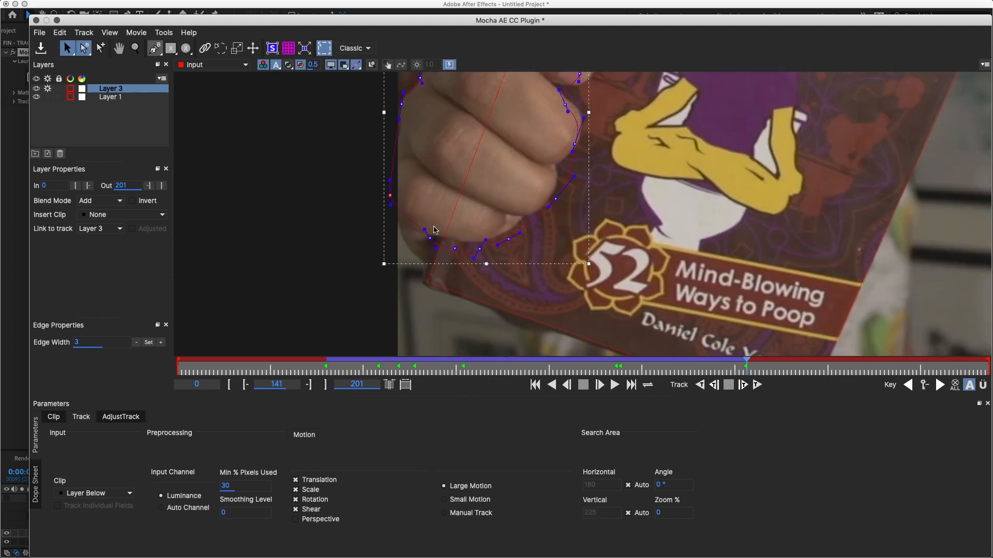
drag(430, 239, 416, 258)
key(x)
drag(503, 200, 531, 283)
key(z)
Track Layer 3 forwards to frame 147 and realign the hand spline's left points with the fingers.
click(756, 385)
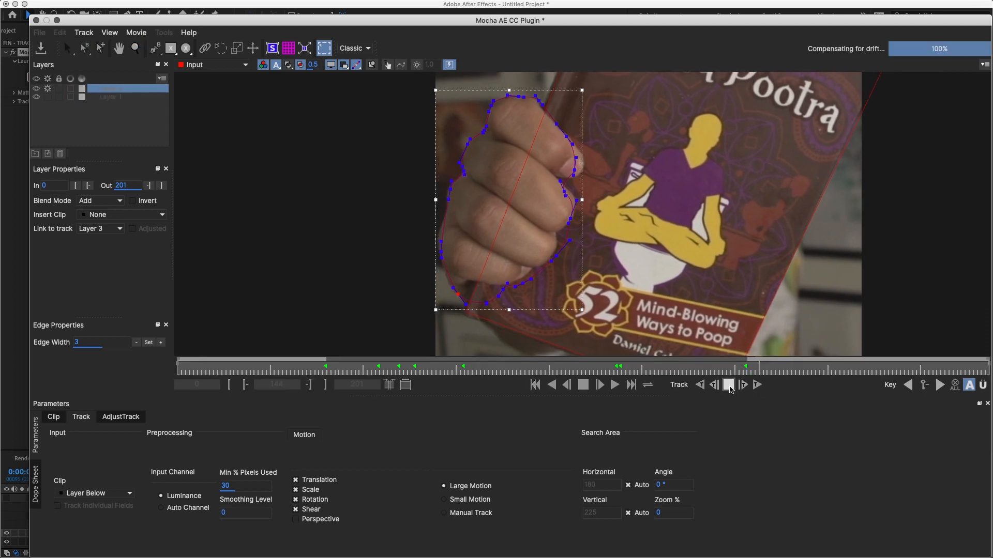
click(729, 386)
drag(450, 246, 442, 242)
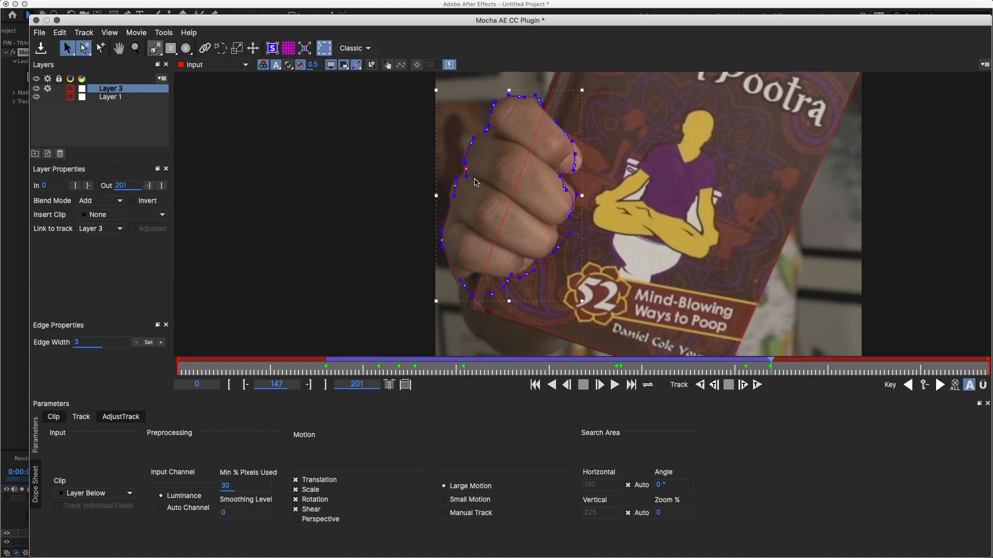
Track Layer 3 forwards to frame 155 and realign the hand spline's lower-left and upper-left points.
click(758, 385)
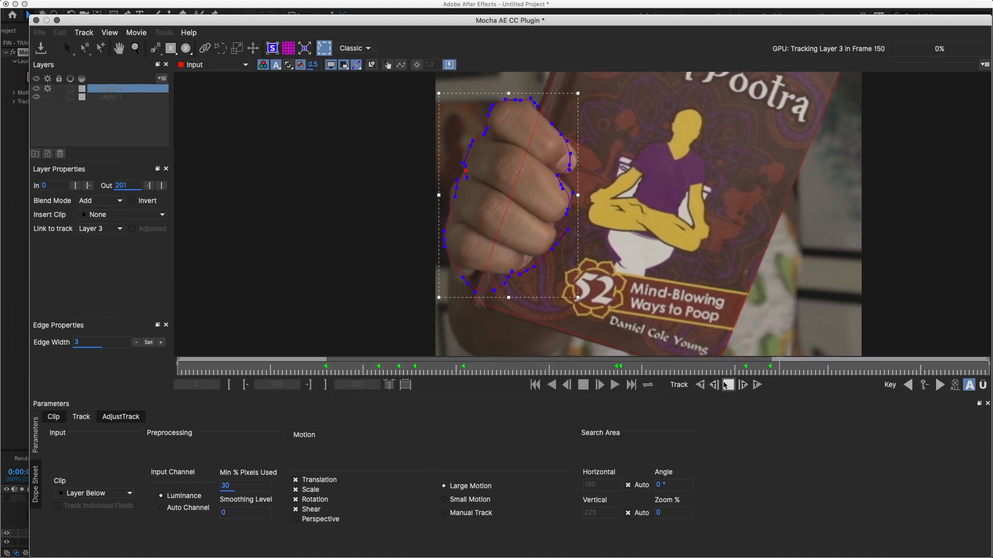
drag(460, 279, 452, 279)
drag(468, 238, 490, 176)
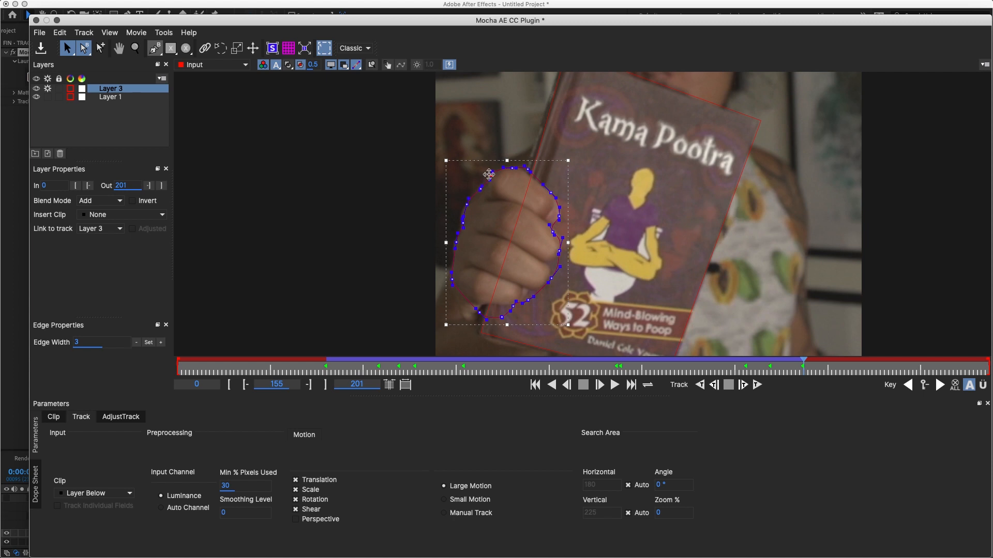
Track Layer 3 forwards to frame 177, re-enable processing of Layer 1, and close Mocha, saving the tracking.
click(758, 384)
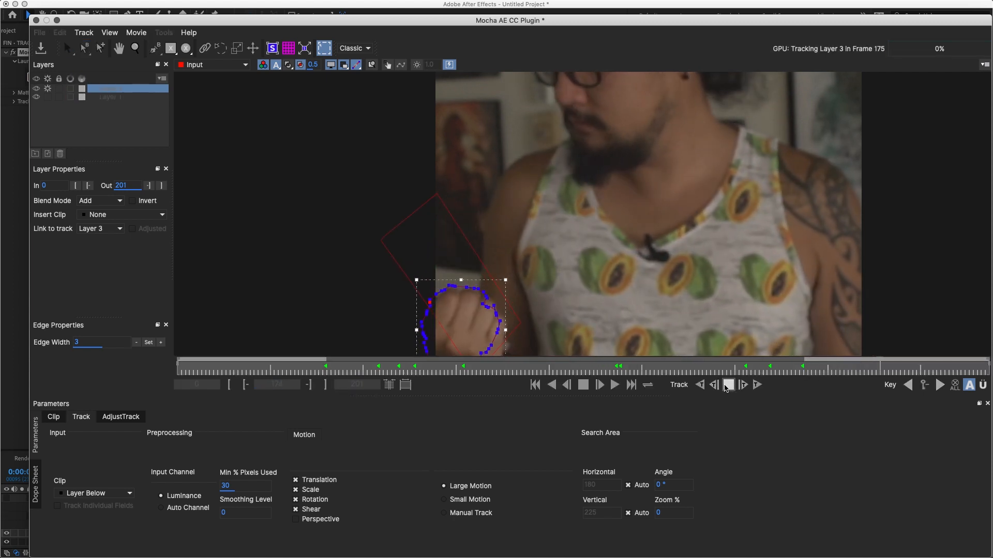
click(728, 386)
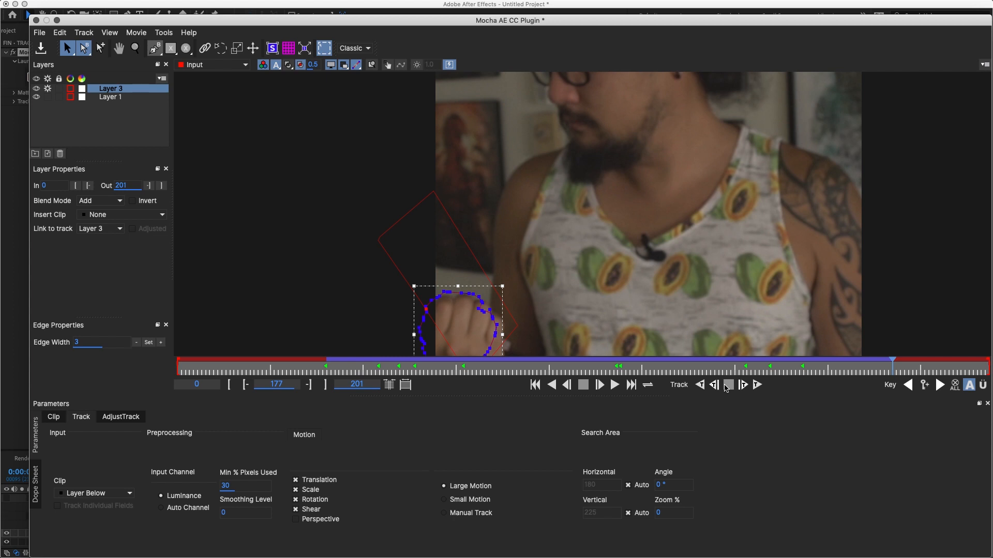
click(49, 98)
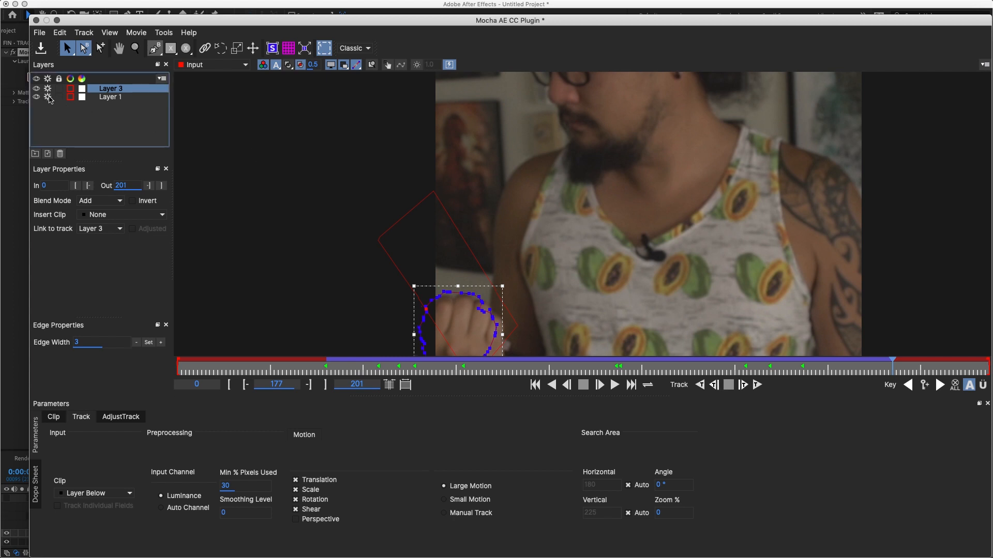
click(36, 21)
click(666, 80)
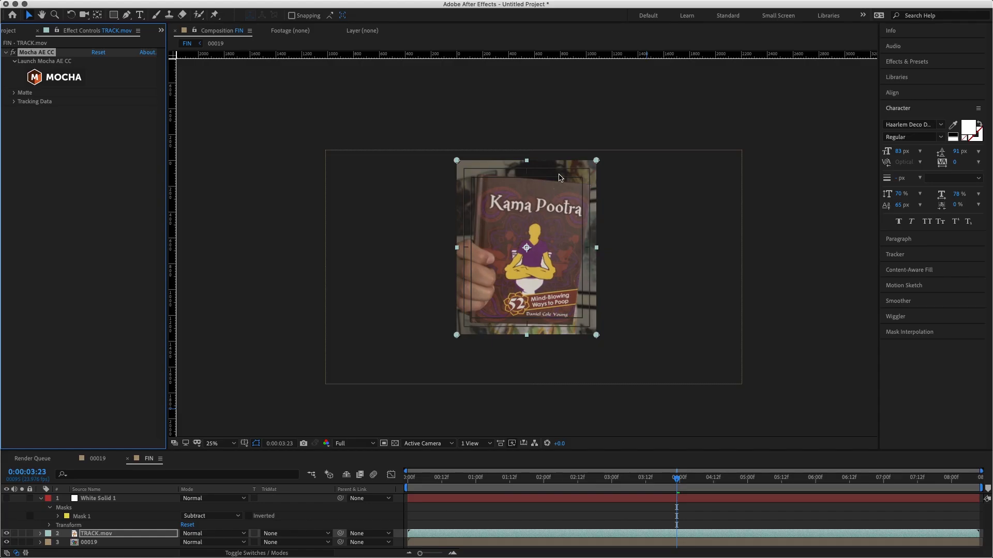
Collapse the properties of all layers in the FIN timeline and add a new adjustment layer.
click(516, 523)
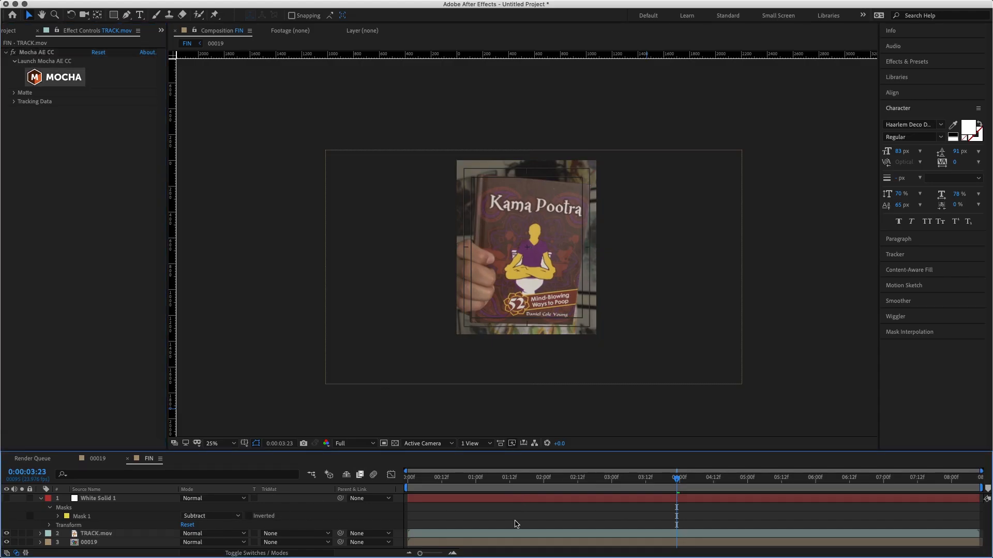
key(super+a)
click(40, 499)
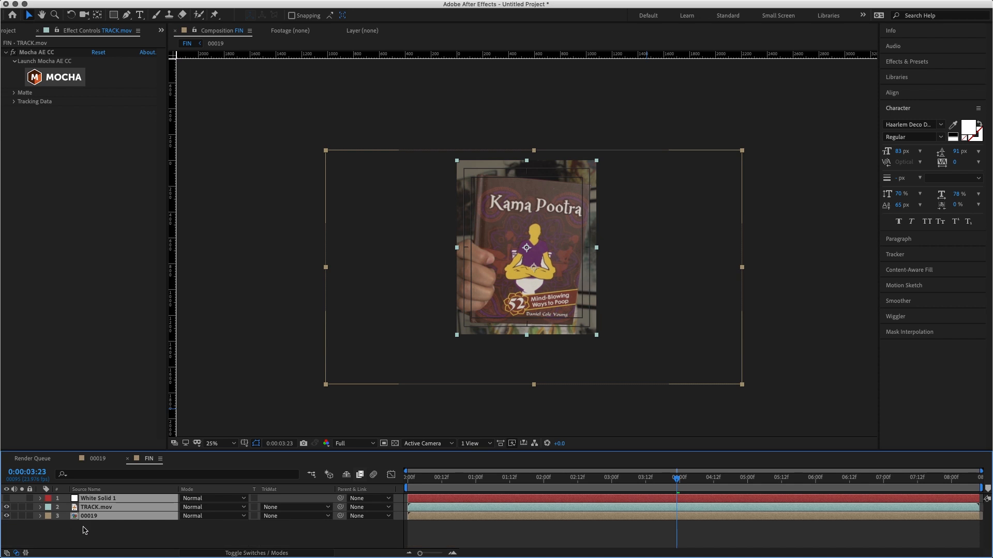
click(84, 530)
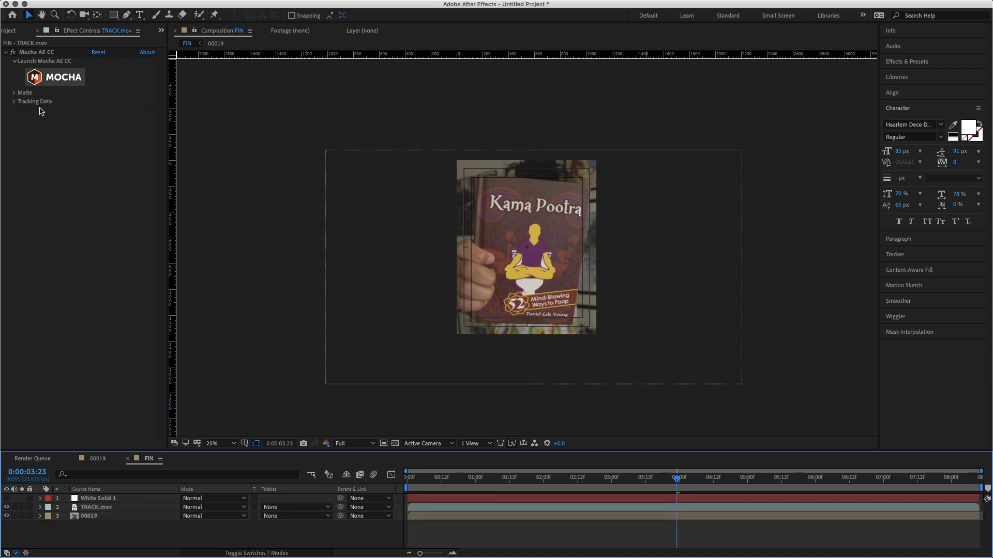
right_click(176, 539)
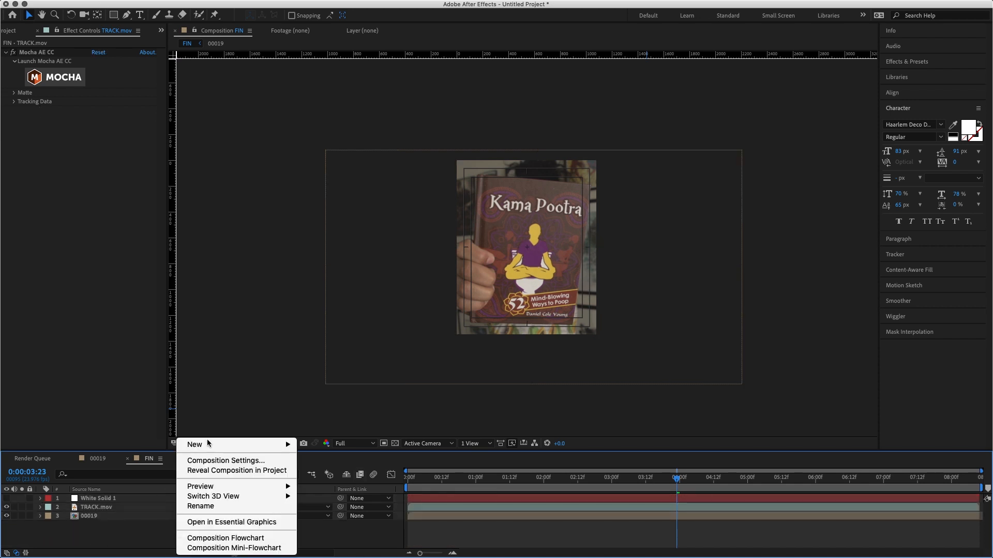
mouse_move(209, 445)
click(396, 518)
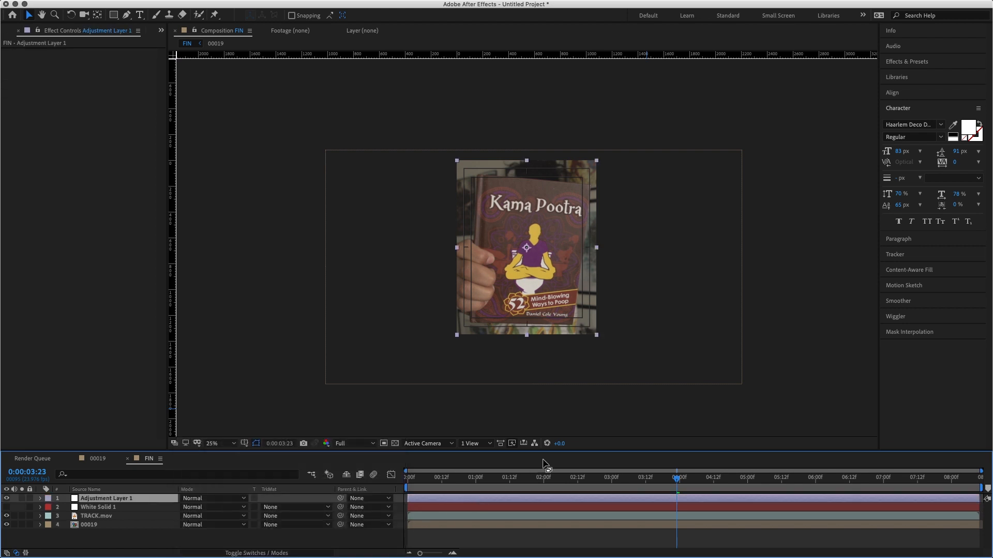
Return to the start of FIN and create AE masks from the Mocha matte on TRACK.mov.
key(Home)
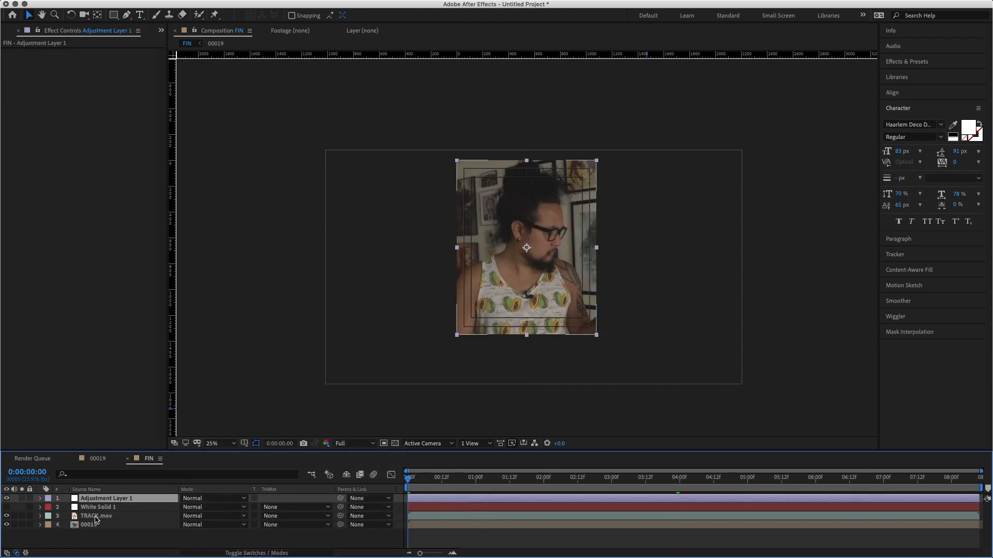
click(96, 516)
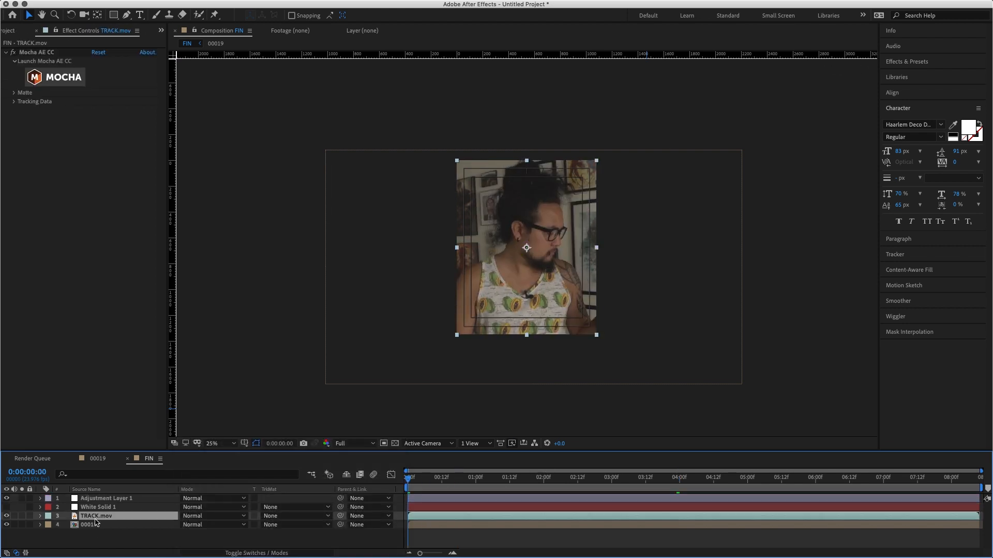
click(14, 94)
click(124, 154)
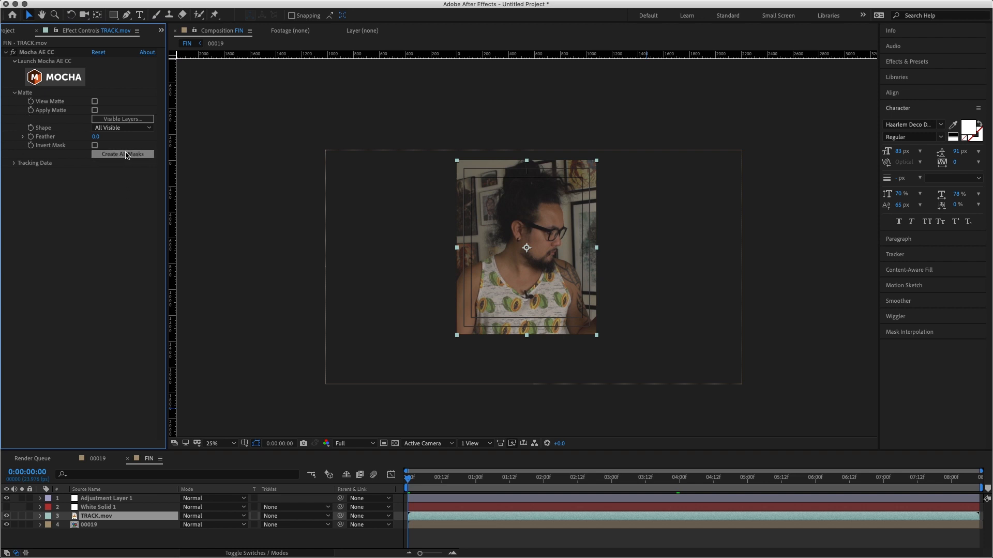
Cut the Layer 1 and Layer 3 masks from TRACK.mov and paste them onto Adjustment Layer 1.
click(421, 516)
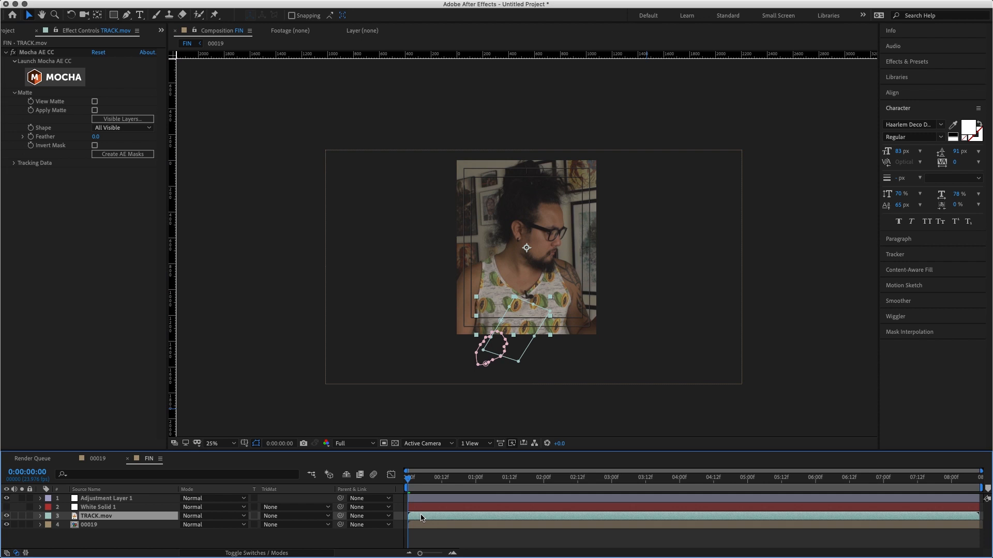
key(m)
click(79, 510)
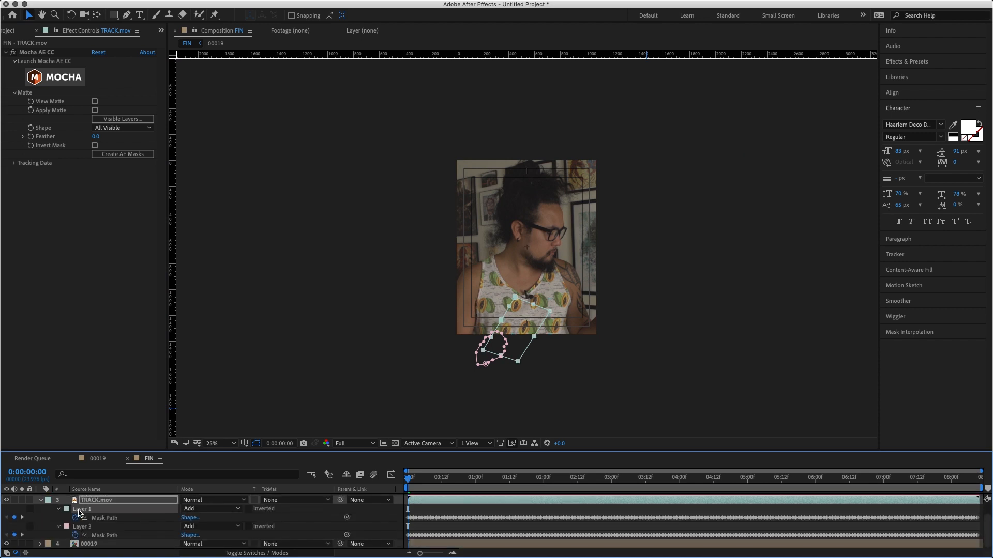
shift+click(79, 527)
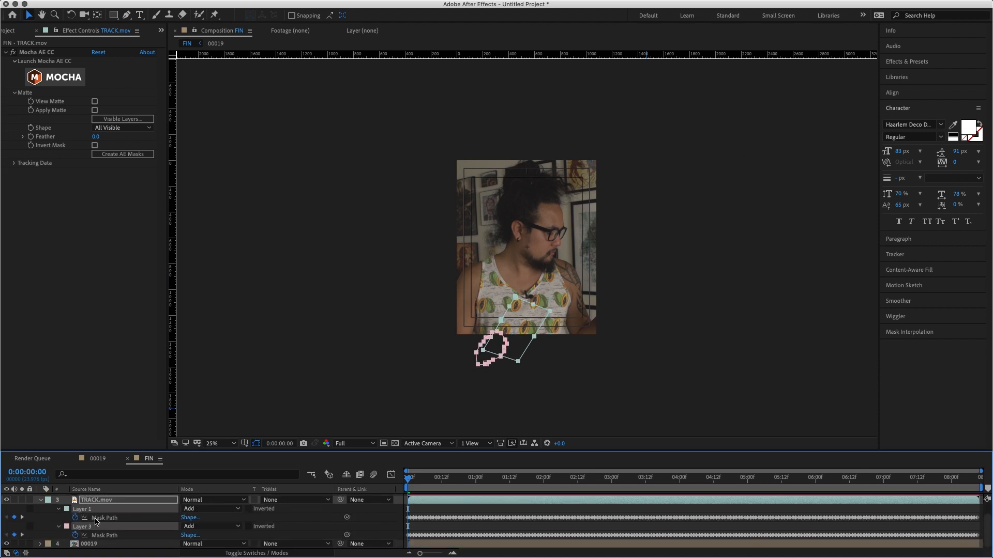
key(Delete)
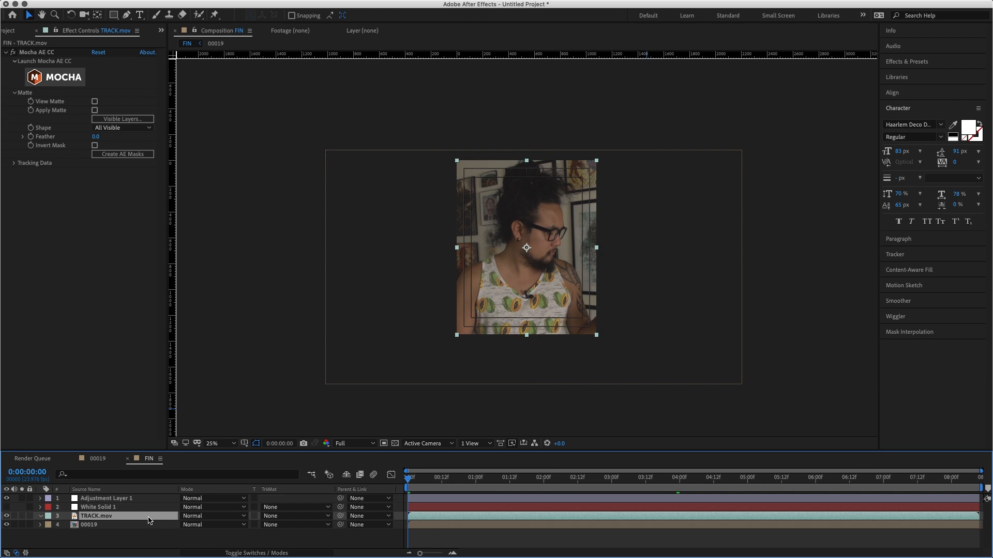
click(134, 500)
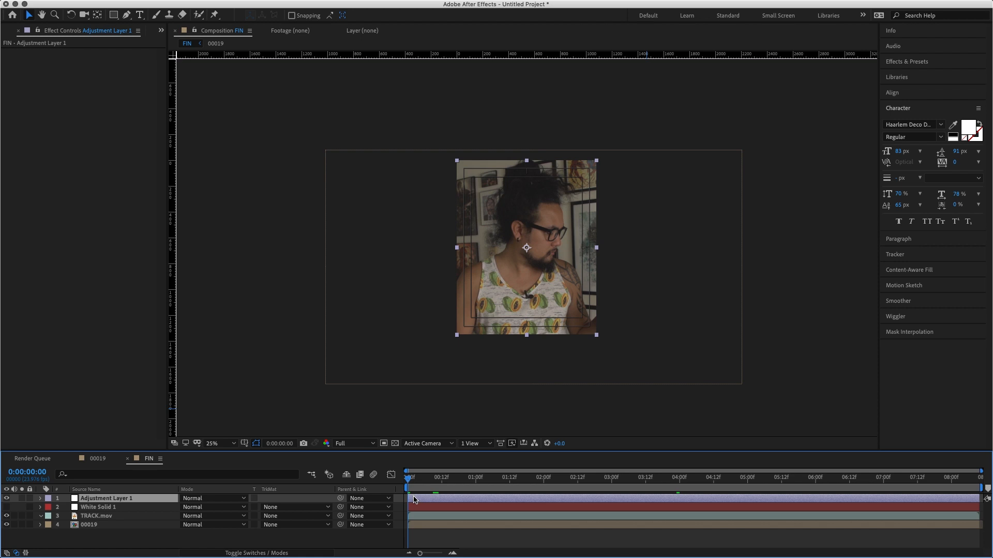
key(super+v)
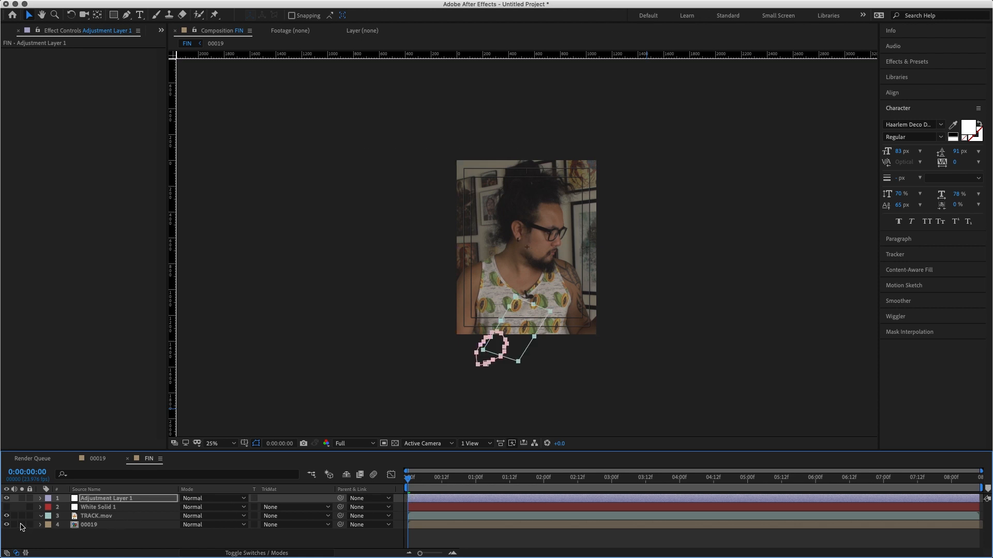
Move TRACK.mov below the 00019 layer in the FIN layer stack.
click(111, 518)
drag(110, 518, 73, 526)
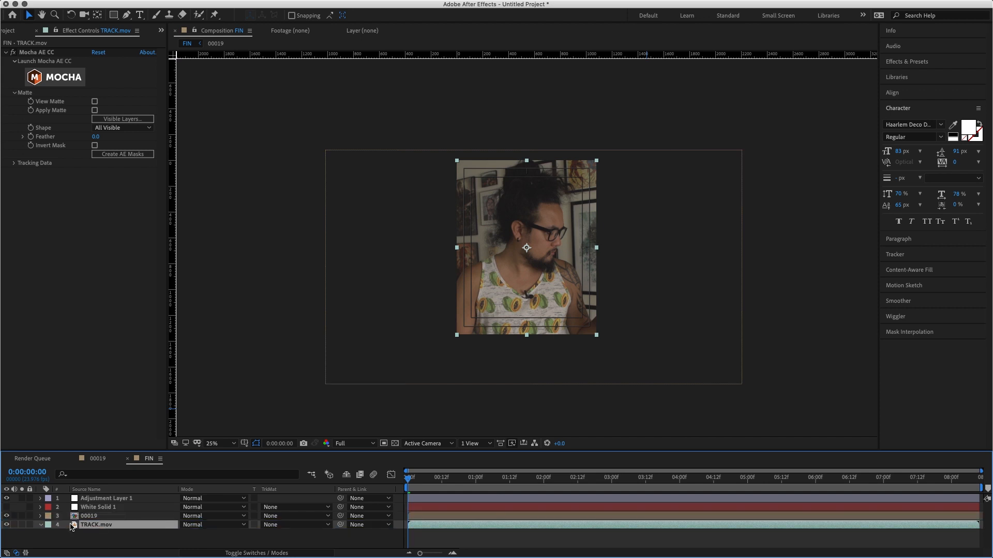
Show the White Solid 1 layer and pre-compose it as IG_UI, leaving all attributes in FIN.
click(6, 506)
click(102, 508)
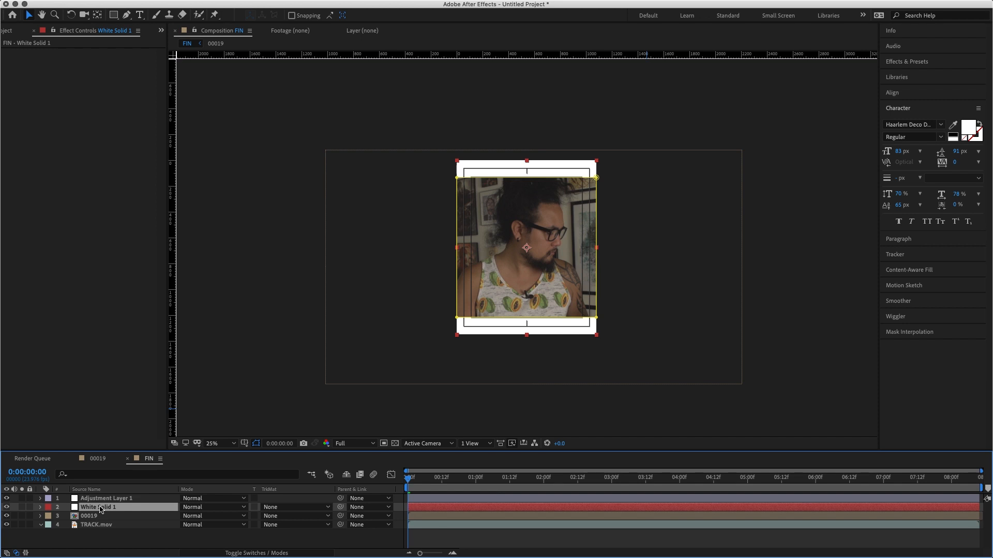
right_click(101, 510)
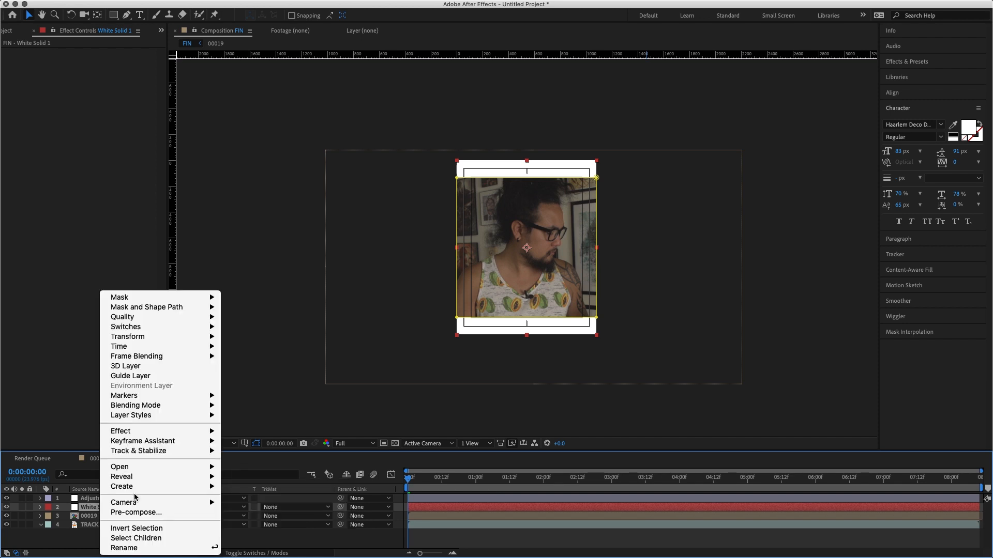
click(287, 544)
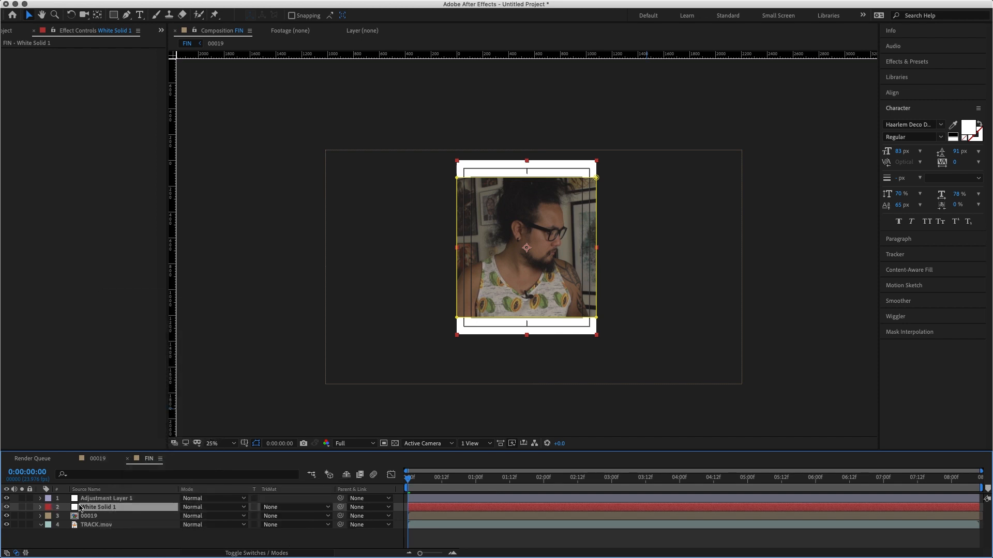
right_click(82, 507)
click(136, 512)
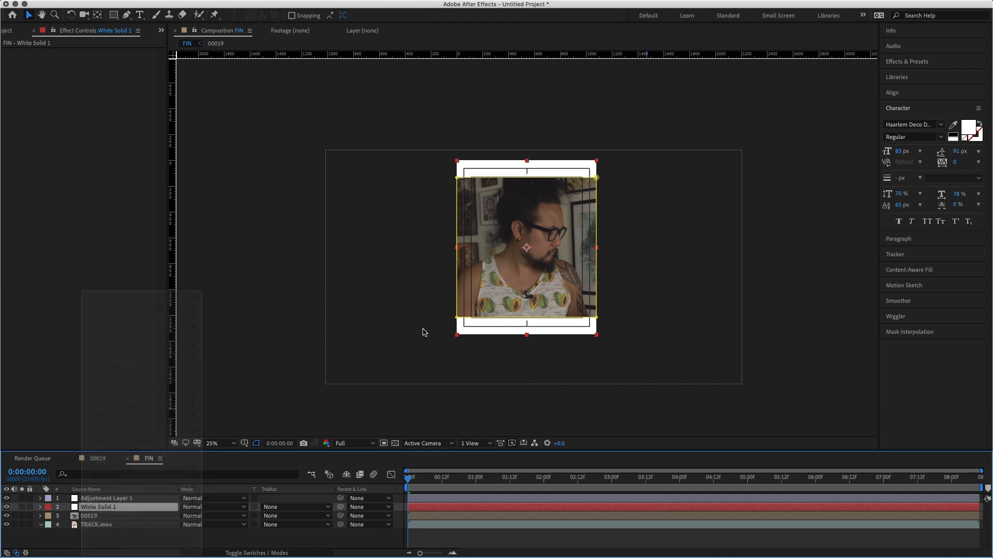
drag(328, 262, 567, 355)
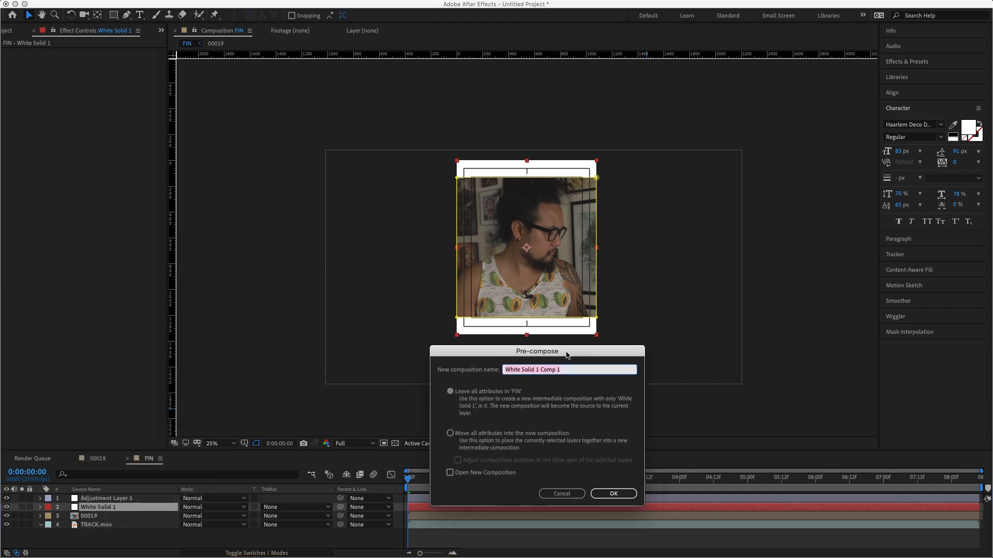
text(IG_UI)
key(Return)
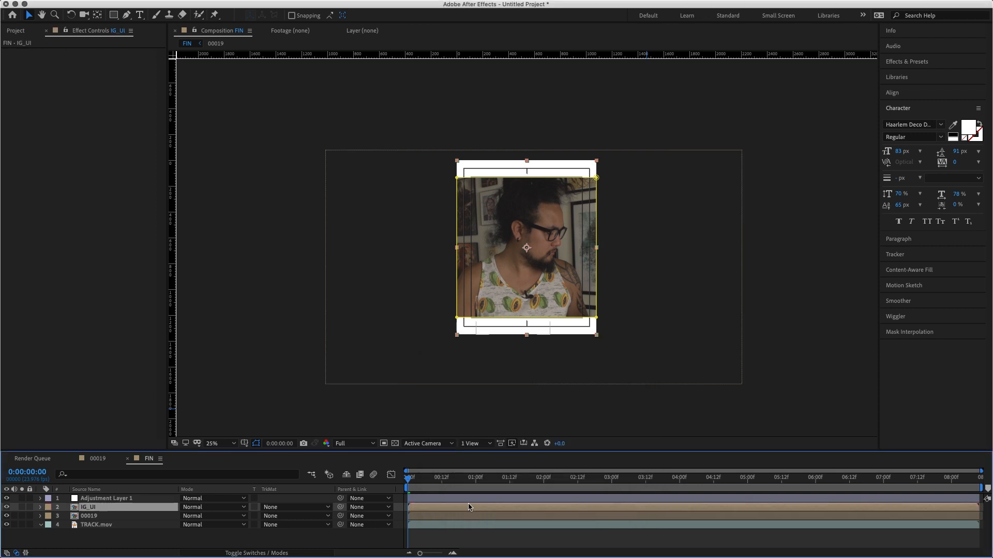
Check the book and hand masks on Adjustment Layer 1 and set the FIN work area from 0:00:02:09 to 0:00:06:13.
click(454, 540)
click(440, 508)
click(117, 499)
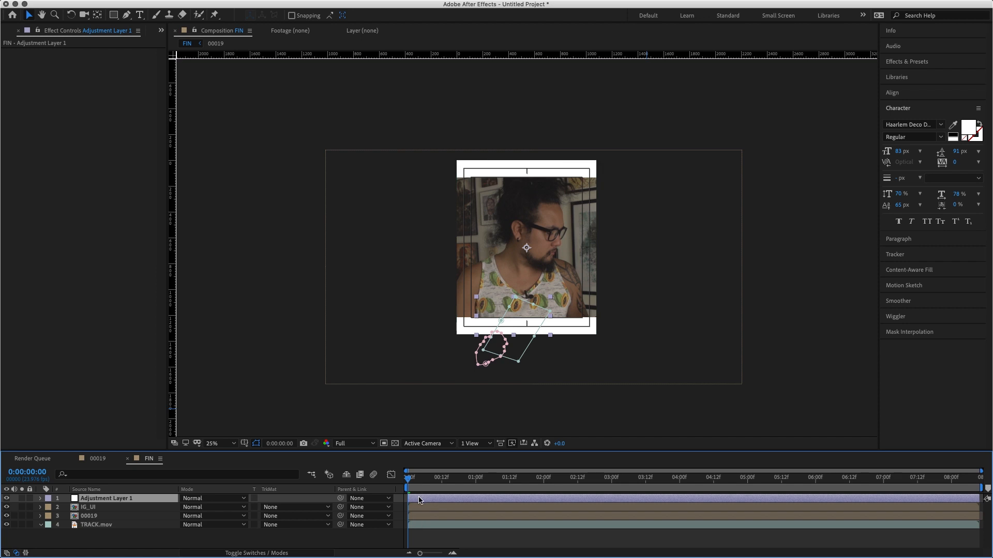
drag(417, 487, 566, 489)
key(period)
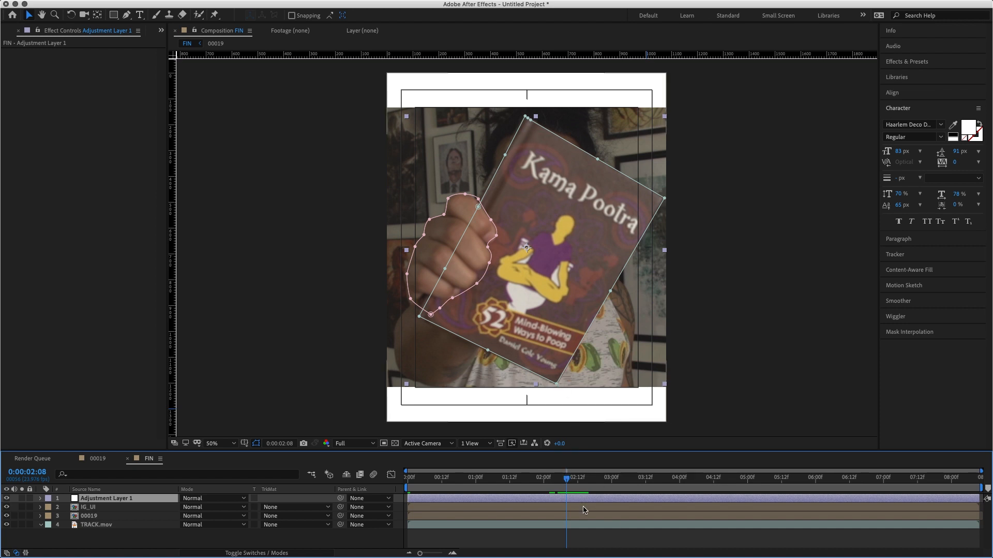
drag(569, 484, 855, 492)
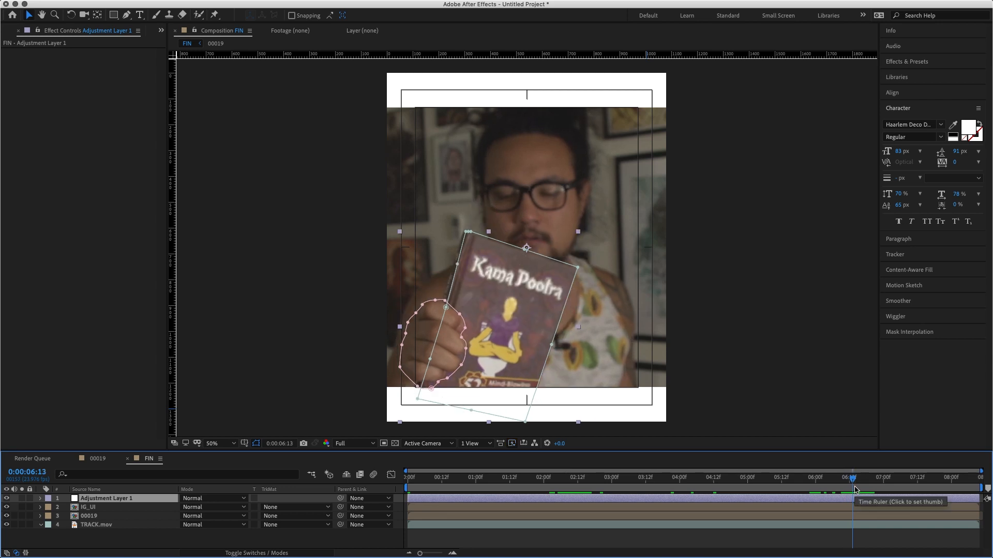
key(n)
drag(816, 483, 569, 501)
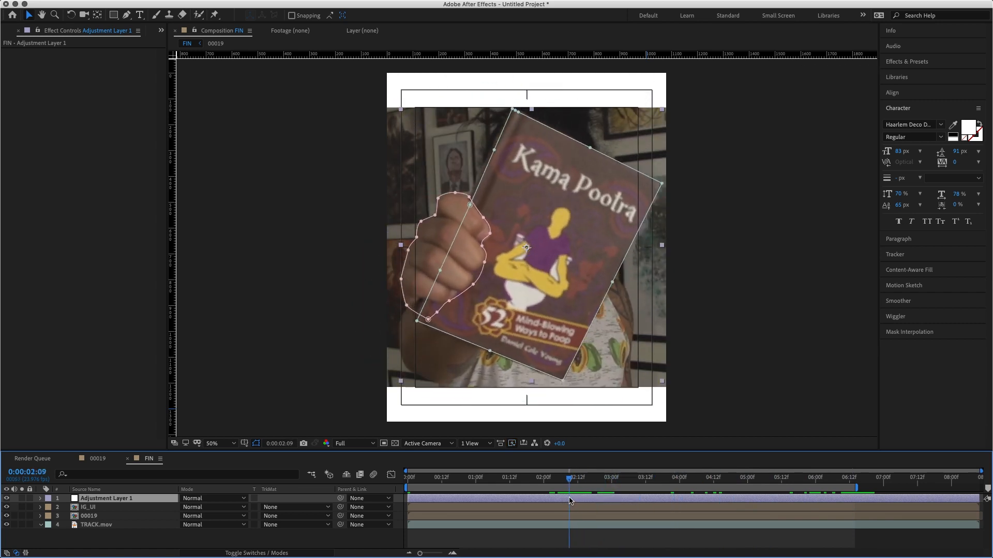
key(b)
drag(573, 479, 582, 508)
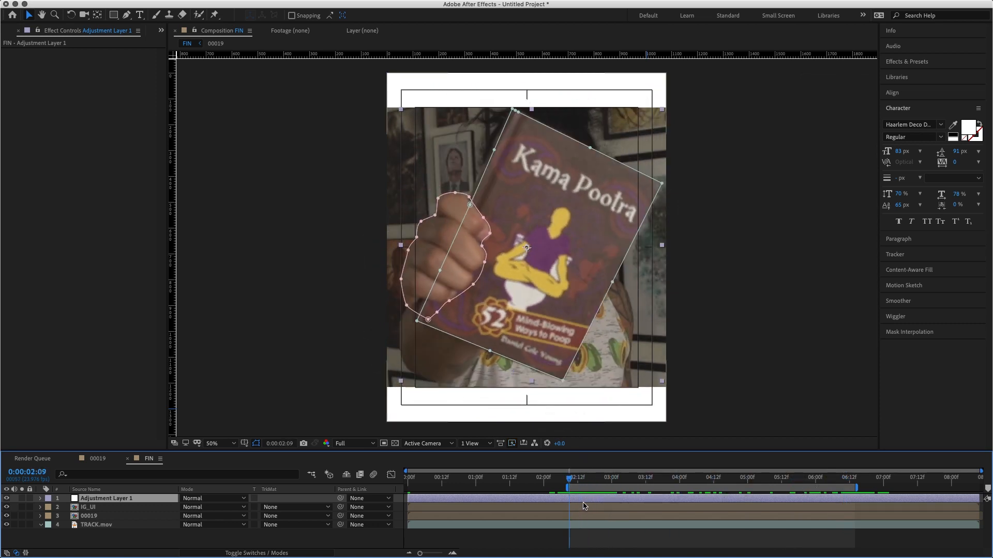
Set the track matte of IG_UI to Alpha Inverted Matte "Adjustment Layer 1" with the playhead at 0:00:04:01.
drag(569, 480, 683, 485)
click(53, 510)
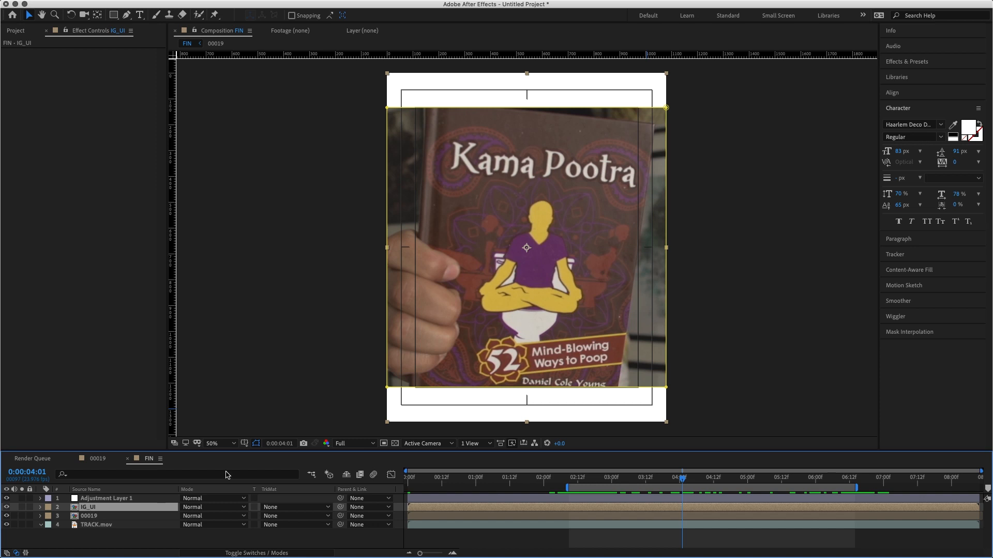
click(288, 507)
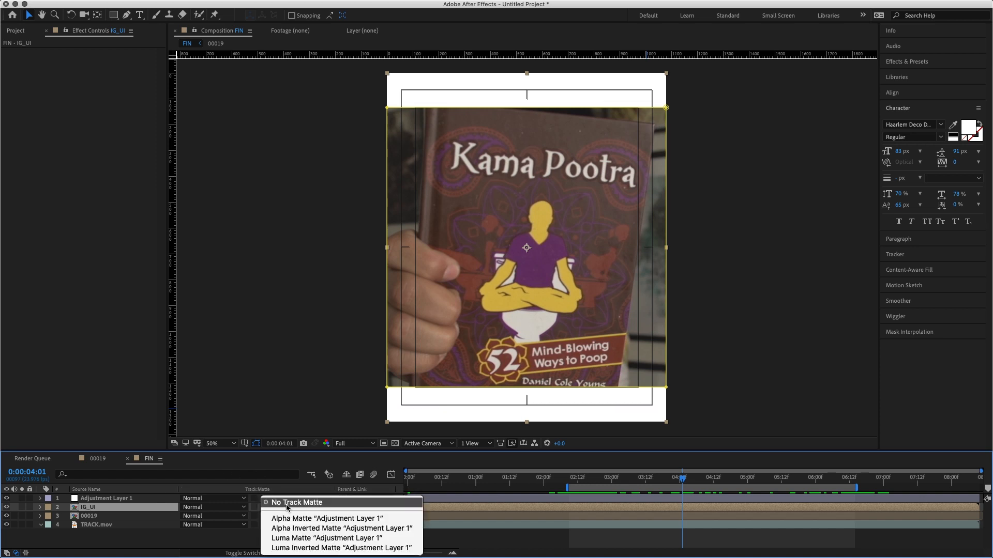
click(307, 528)
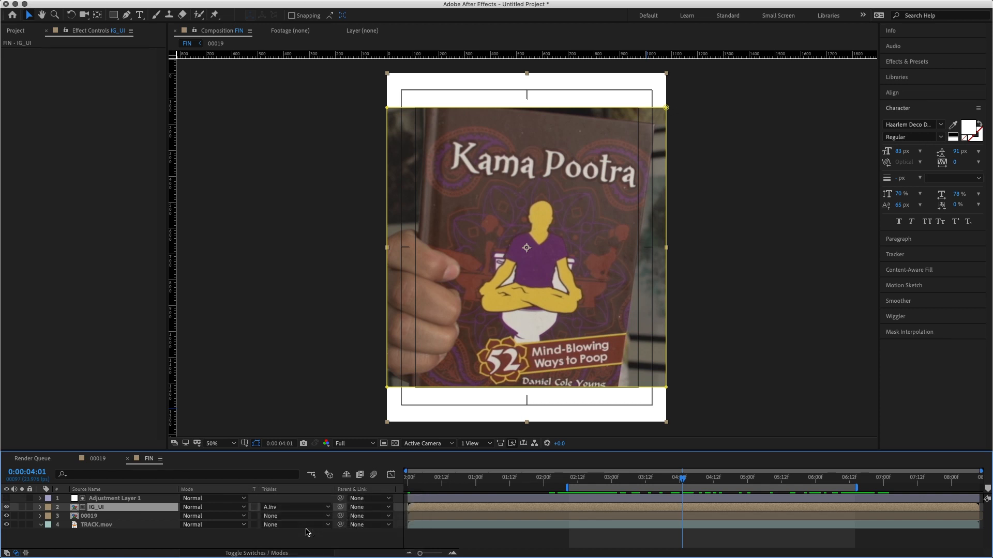
Play and scrub through FIN to examine how the book and hand overlap the white border.
key(period)
drag(597, 389, 568, 243)
scroll(610, 283, down, 3)
drag(683, 479, 576, 499)
key(space)
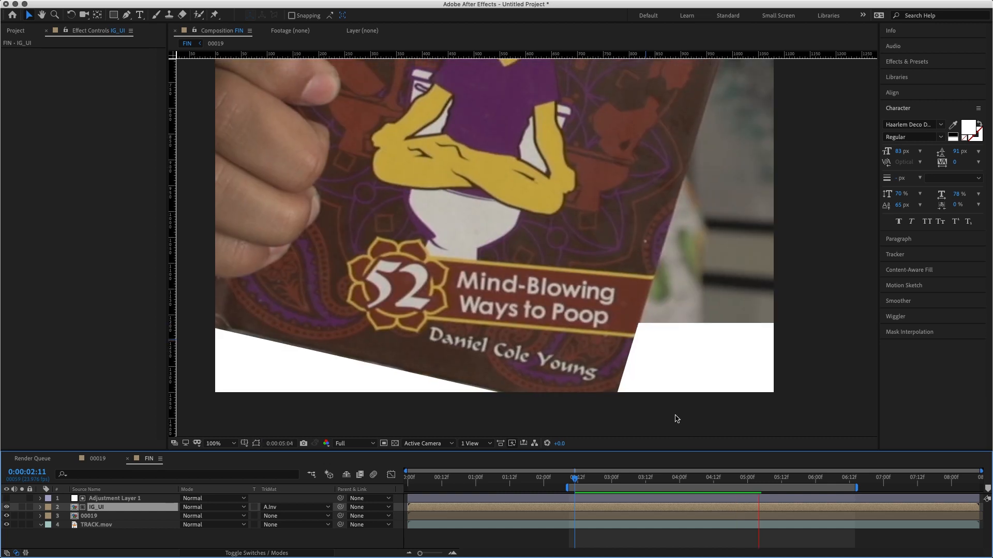
key(space)
drag(718, 481, 608, 494)
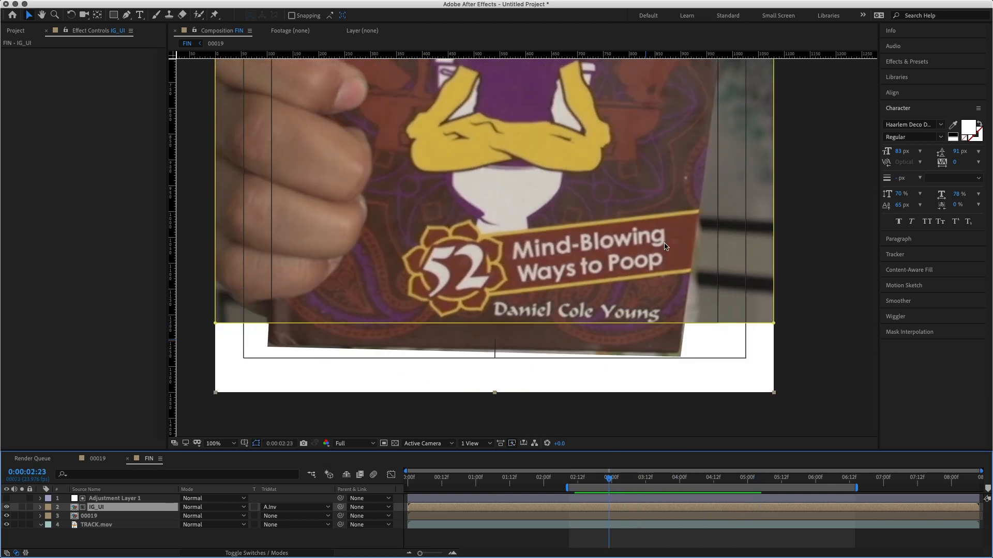
scroll(665, 246, down, 1)
scroll(596, 206, down, 2)
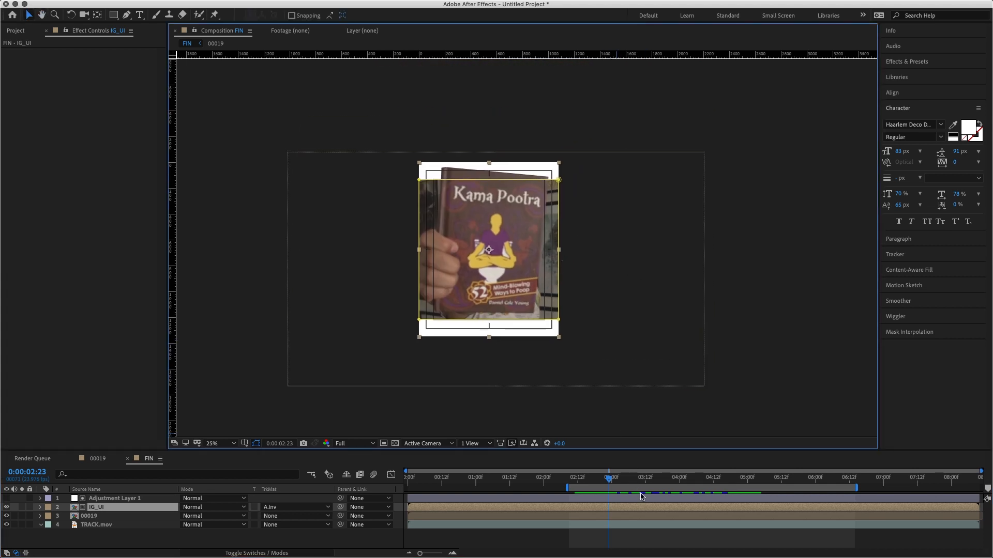
drag(622, 486, 733, 489)
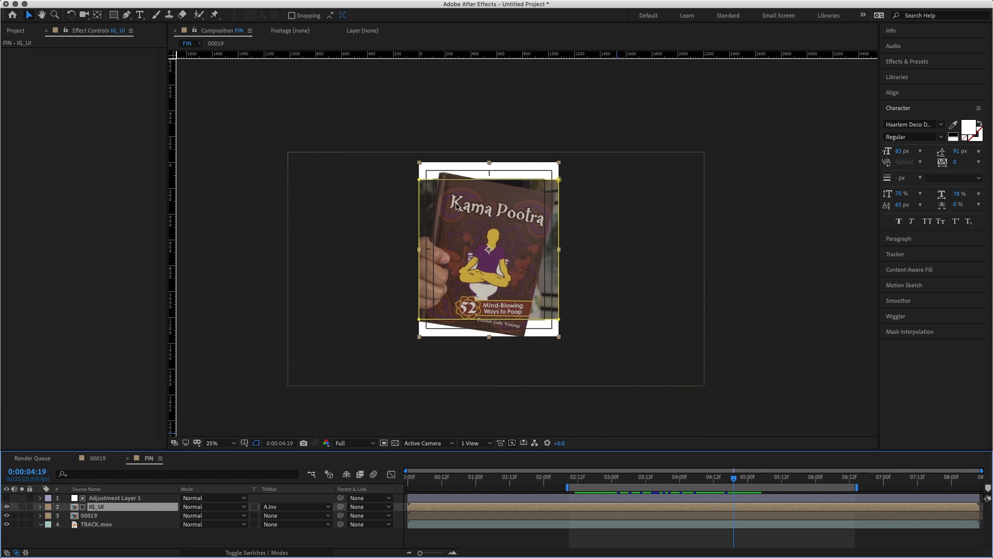
mouse_move(592, 487)
mouse_down()
mouse_move(560, 488)
mouse_move(611, 485)
mouse_up()
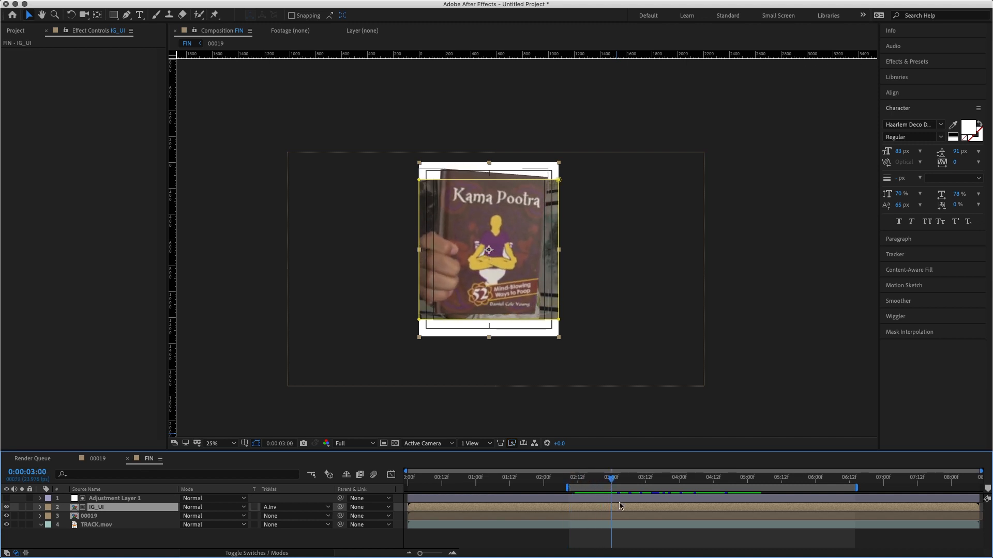
Raise the lower edge of the IG_UI mask to deepen the white border beneath the picture.
click(559, 320)
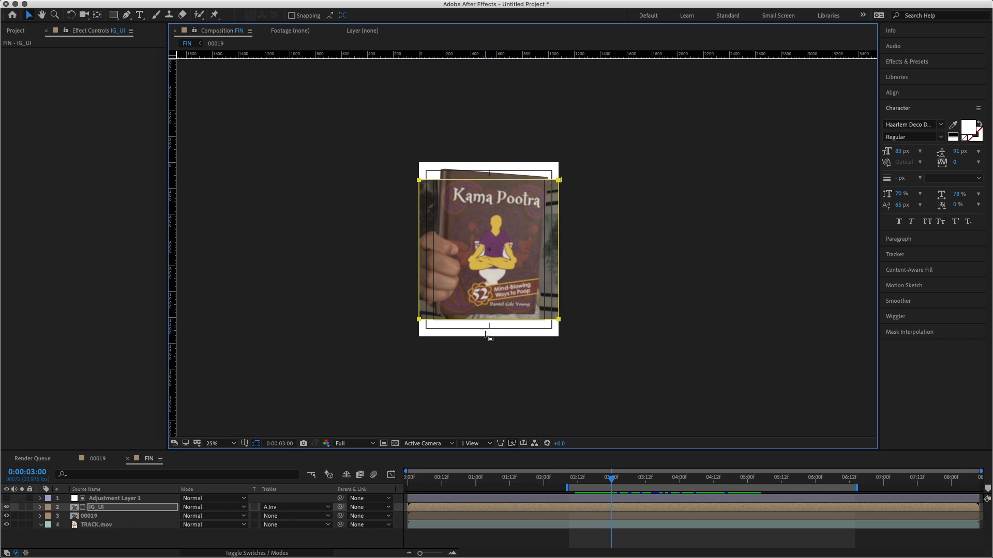
key(period)
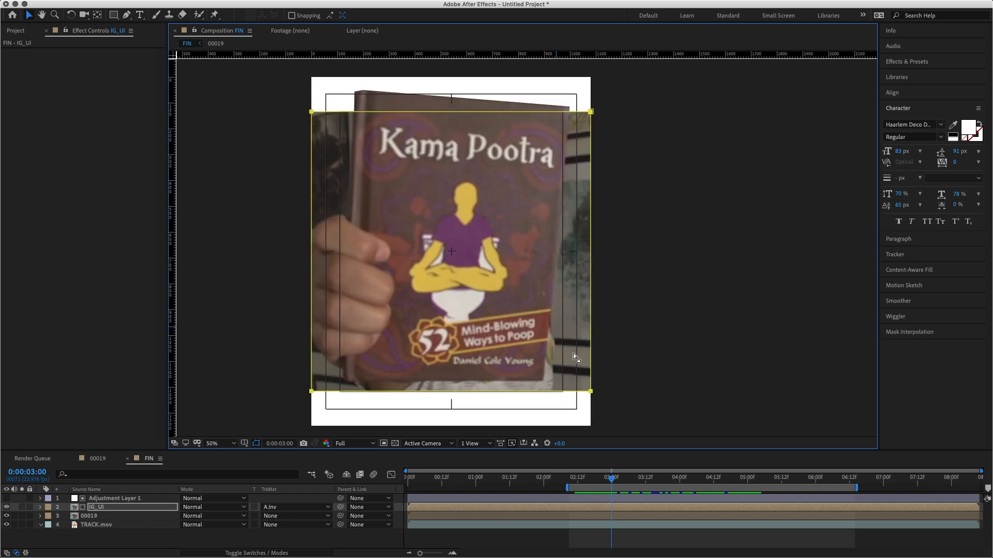
drag(450, 393, 456, 322)
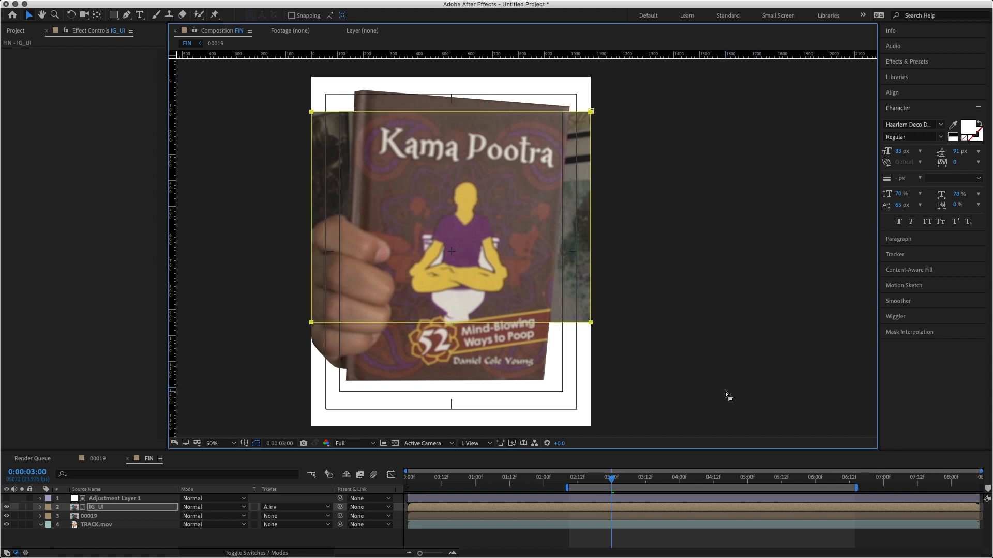
Play back FIN from 0:00:02:09 to check the book against the deeper lower border.
drag(606, 477, 571, 486)
key(space)
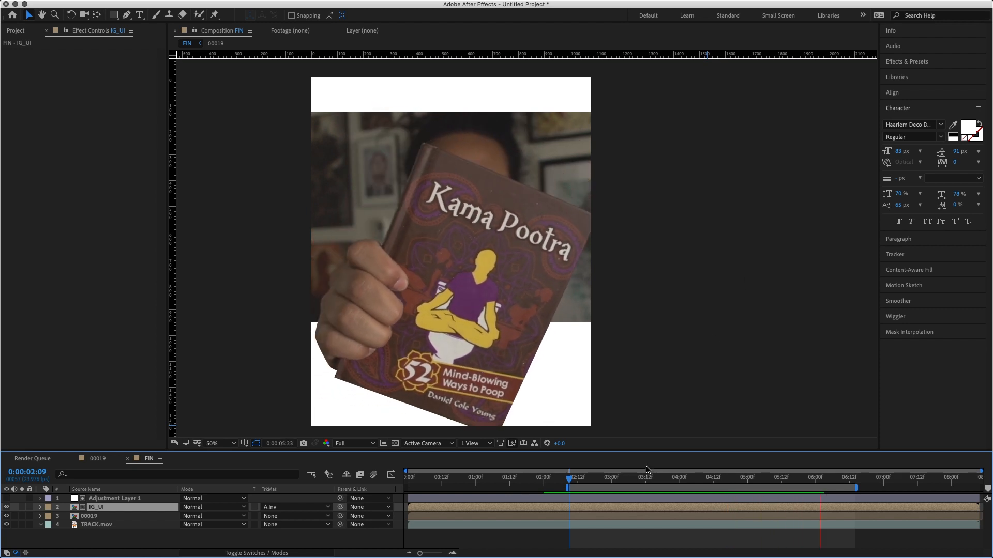
key(space)
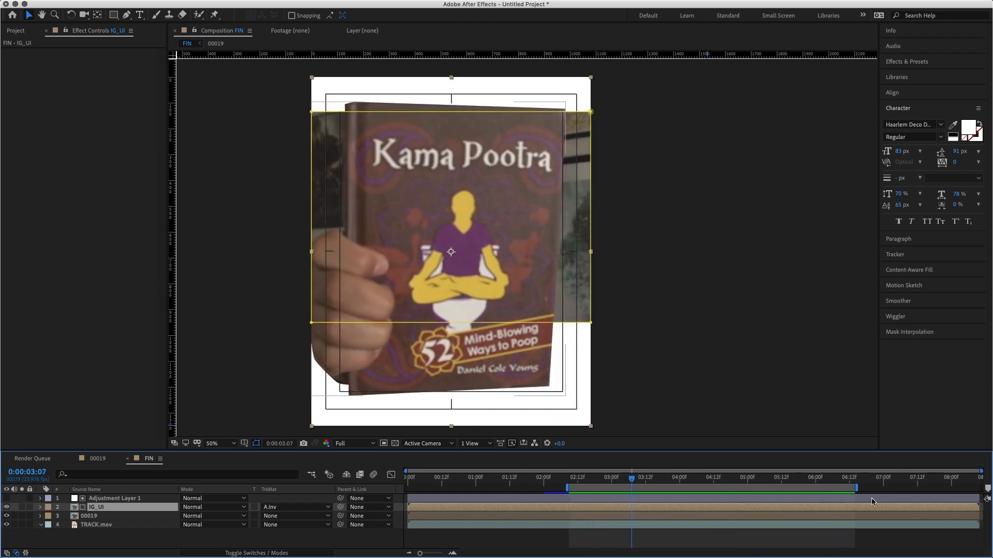
Extend the work area to the full length of FIN and play it from the start.
drag(858, 489, 990, 486)
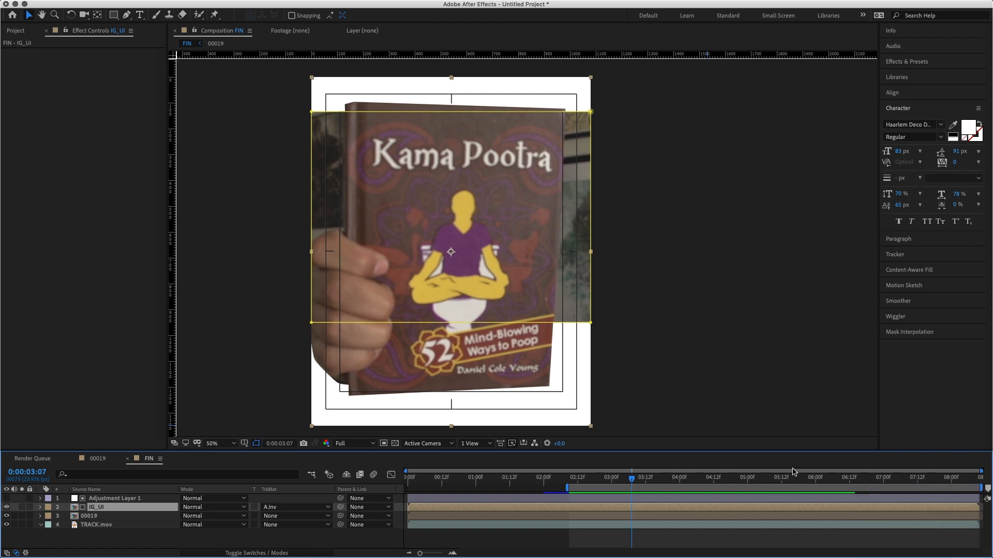
key(space)
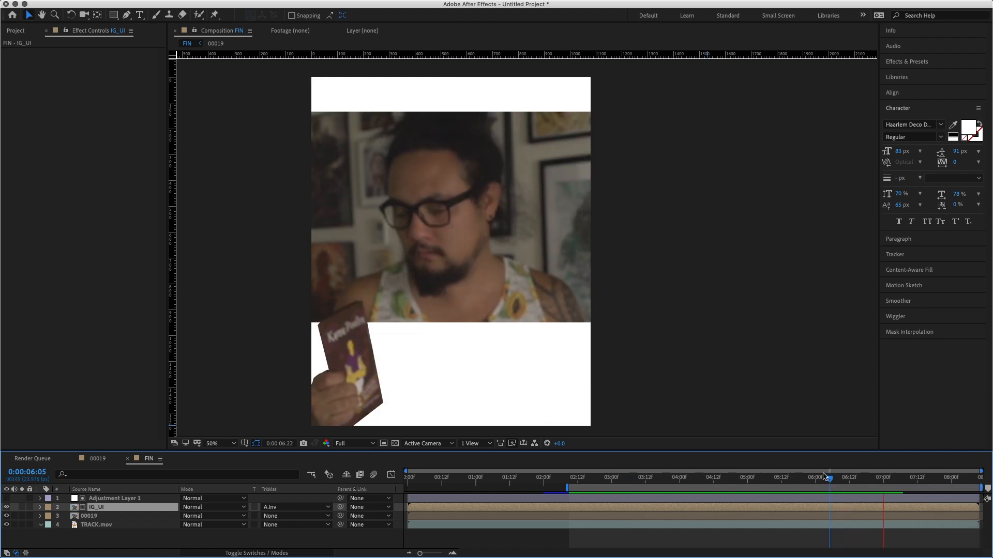
key(space)
drag(819, 484, 300, 484)
key(b)
key(space)
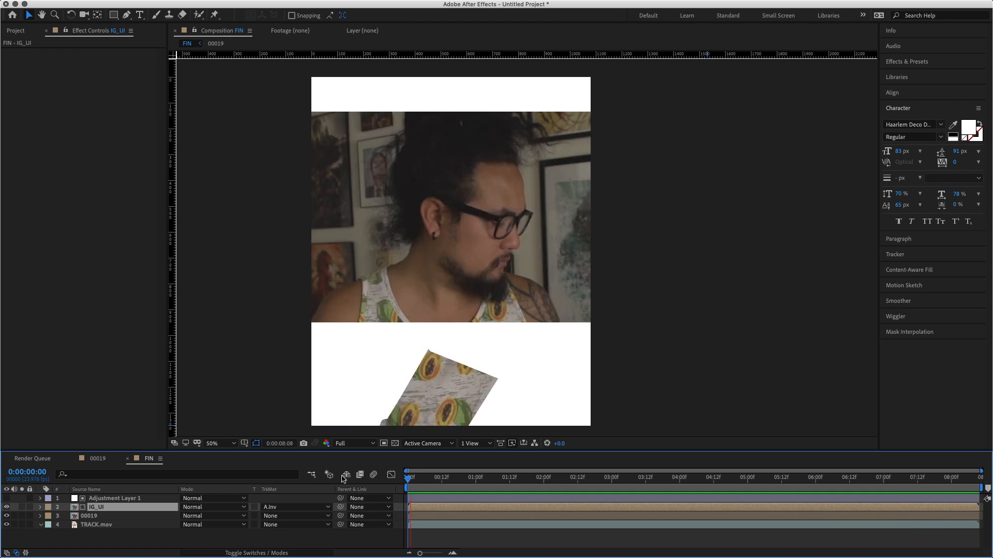
Set the FIN work area to run from 0:00:01:22 to 0:00:06:14, while the book overlaps the border.
drag(771, 480, 861, 484)
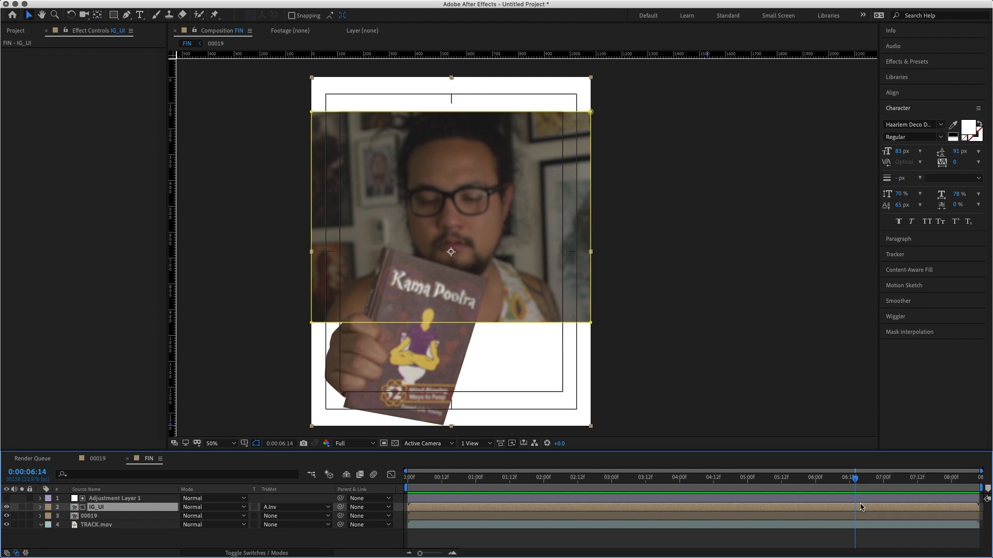
key(n)
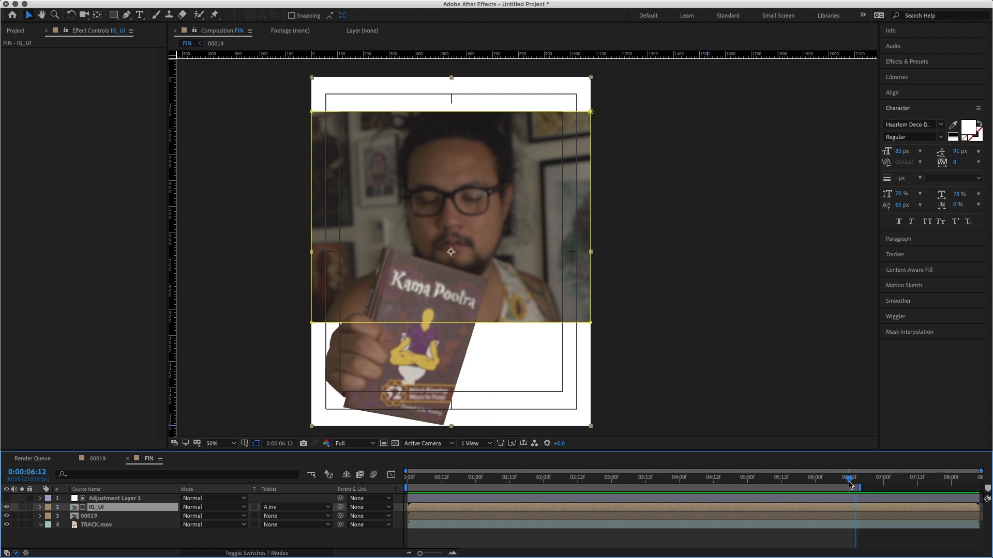
click(552, 495)
mouse_move(552, 495)
mouse_down()
mouse_move(521, 497)
mouse_move(536, 498)
mouse_up()
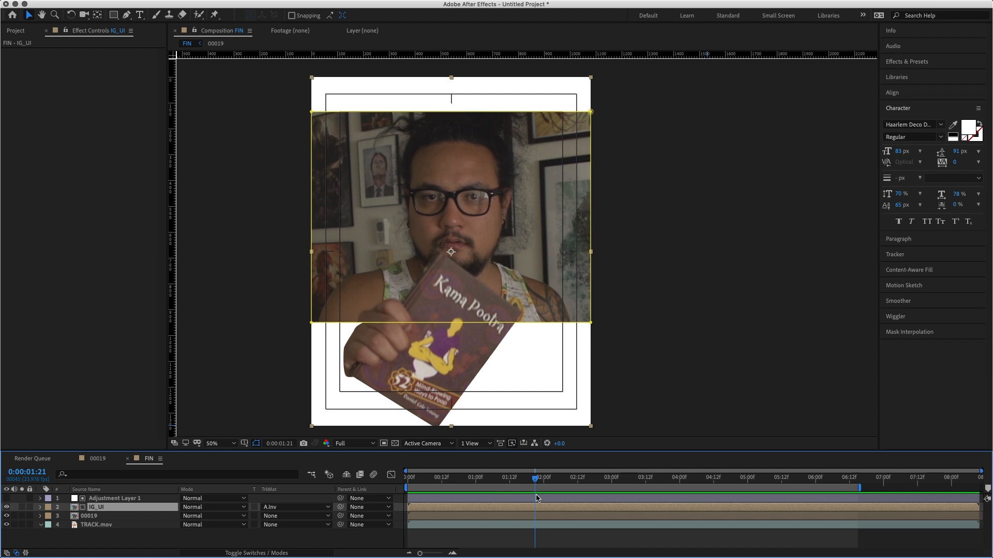
drag(538, 482, 541, 483)
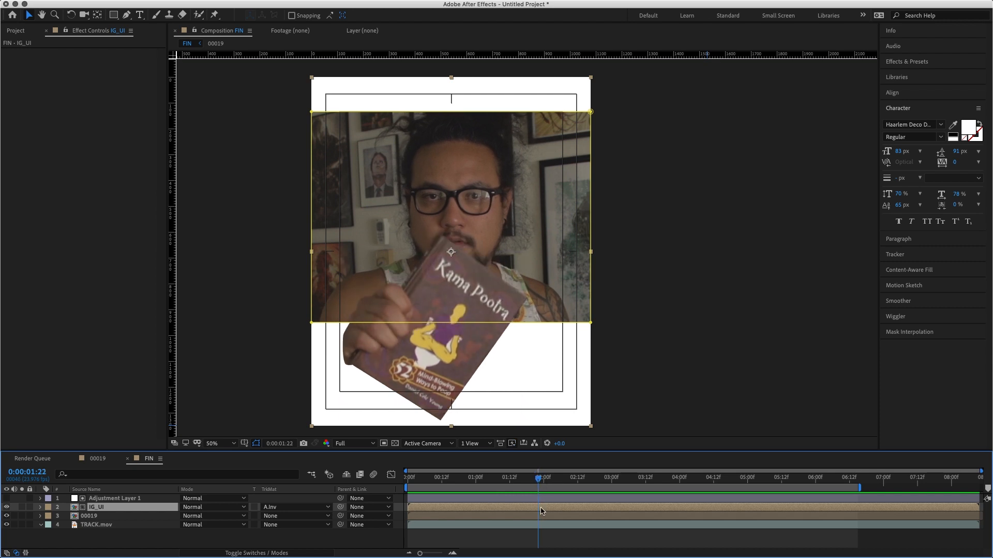
key(b)
Split Adjustment Layer 1 and IG_UI together at 0:00:01:22 and at 0:00:06:15.
click(542, 504)
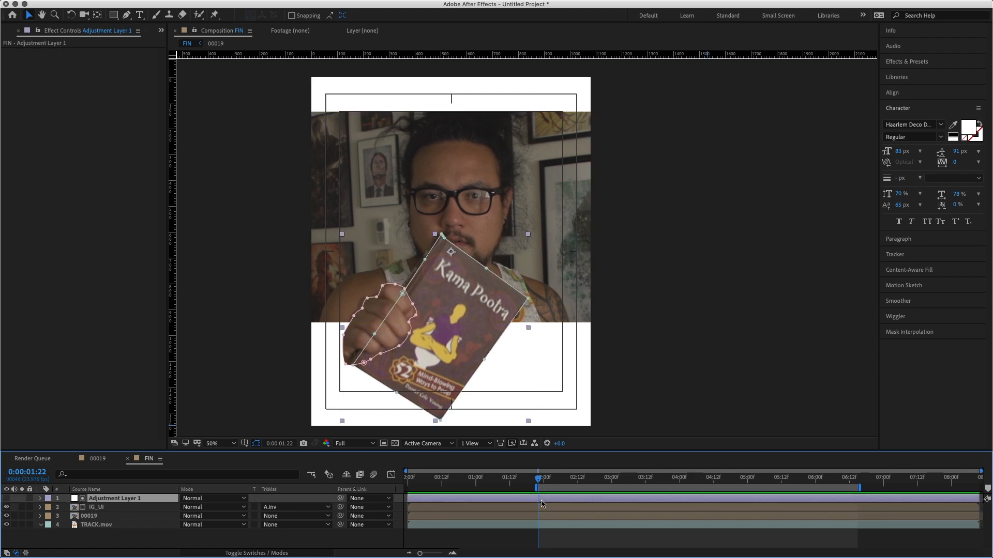
click(542, 511)
key(super+shift+d)
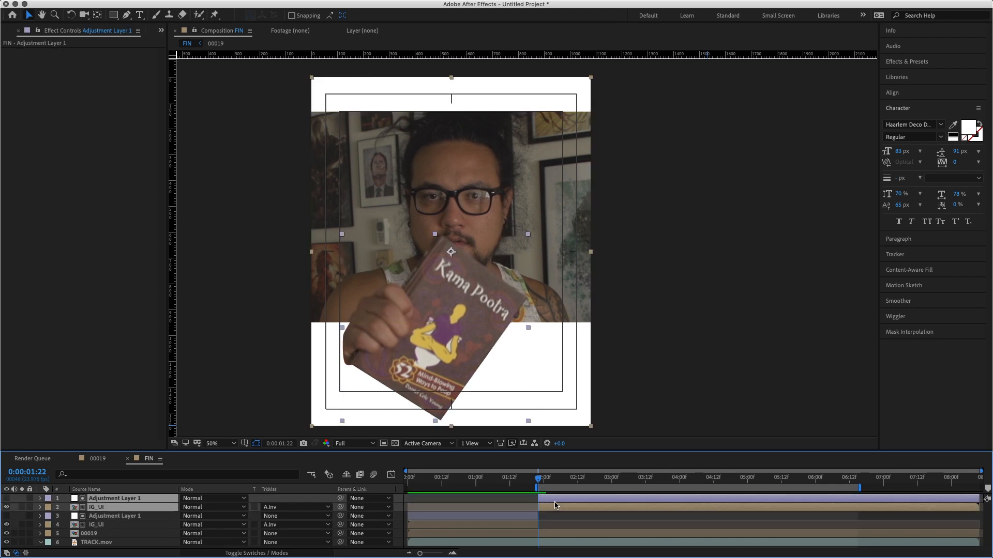
click(856, 479)
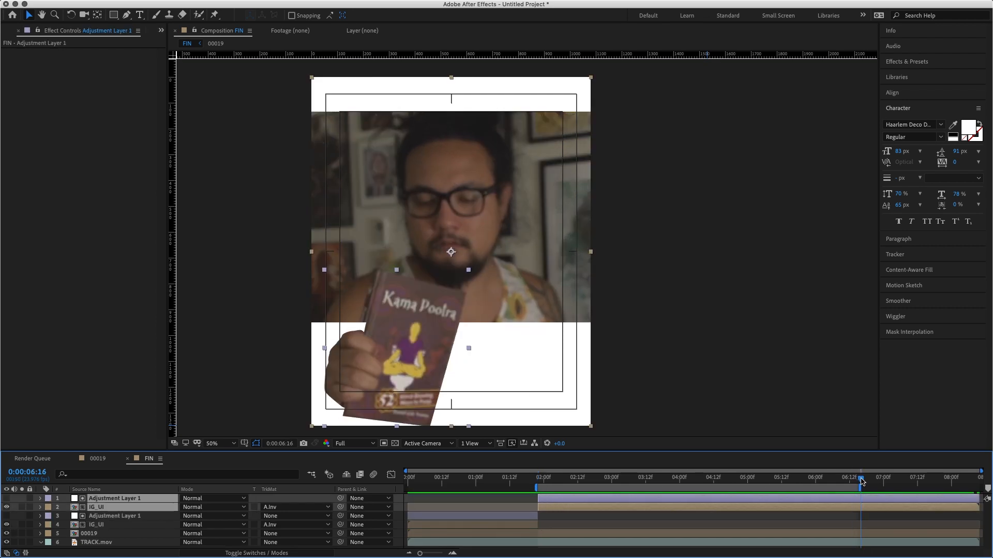
key(super+shift+d)
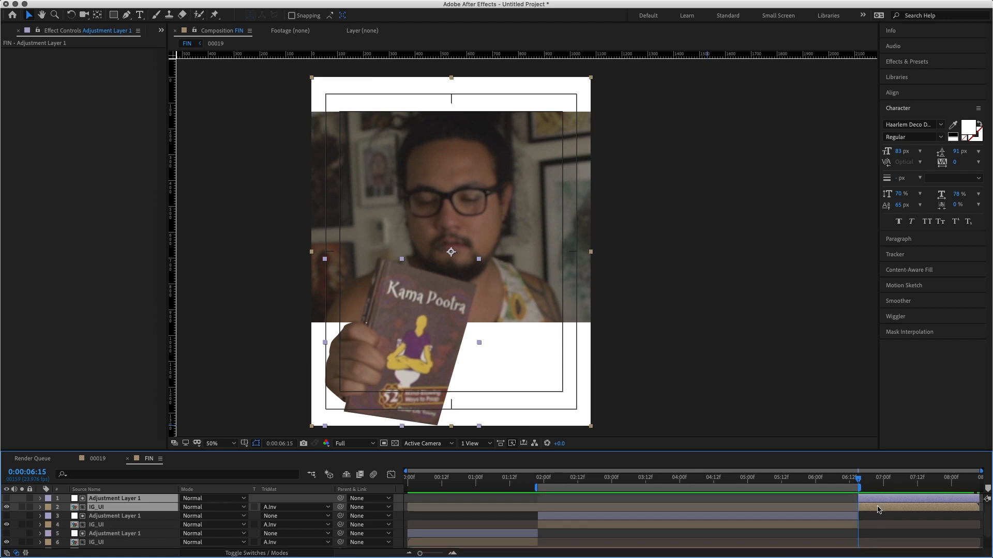
Delete the Adjustment Layer 1 segments after 0:00:06:15 and before 0:00:01:22, keeping only the middle segment.
click(882, 524)
click(878, 500)
key(Delete)
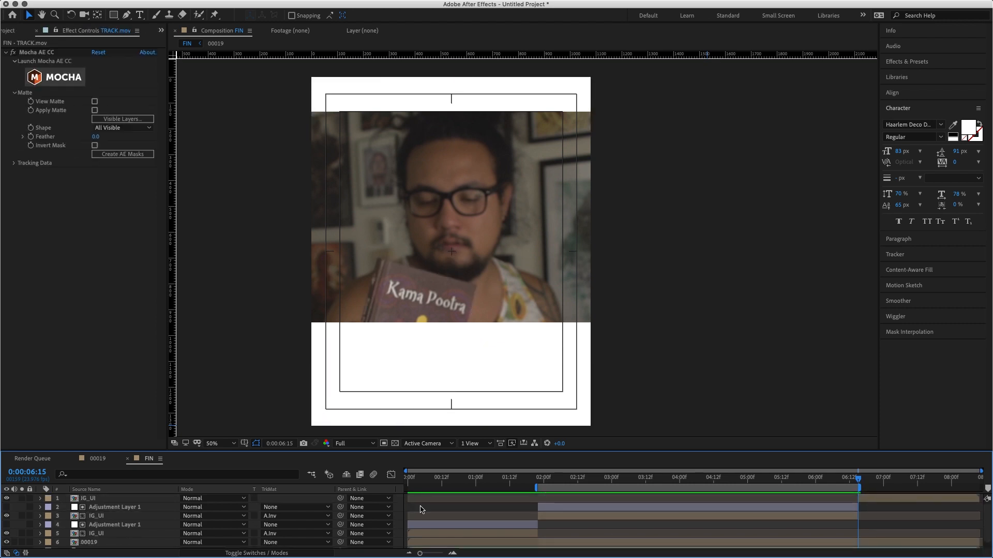
click(429, 525)
key(Delete)
Widen the work area slightly beyond both split points and play FIN from 0:00:01:11 to check the border transitions.
click(539, 480)
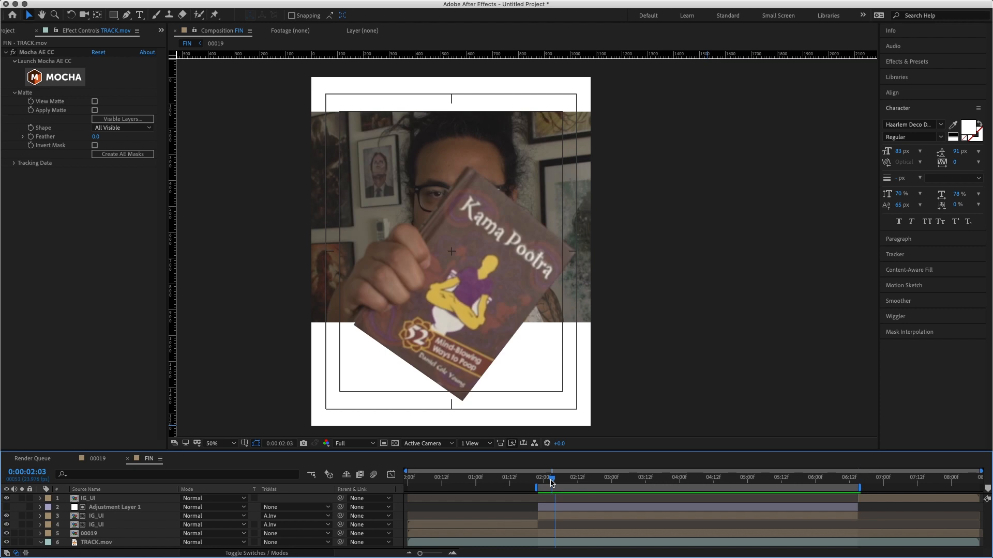
drag(532, 487, 492, 489)
drag(859, 487, 882, 487)
key(super+z)
click(507, 479)
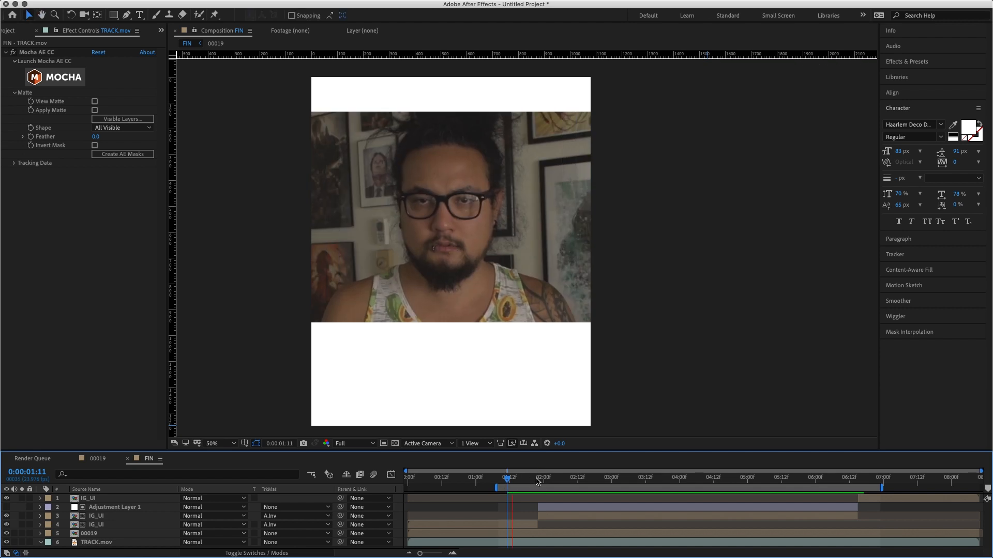
key(space)
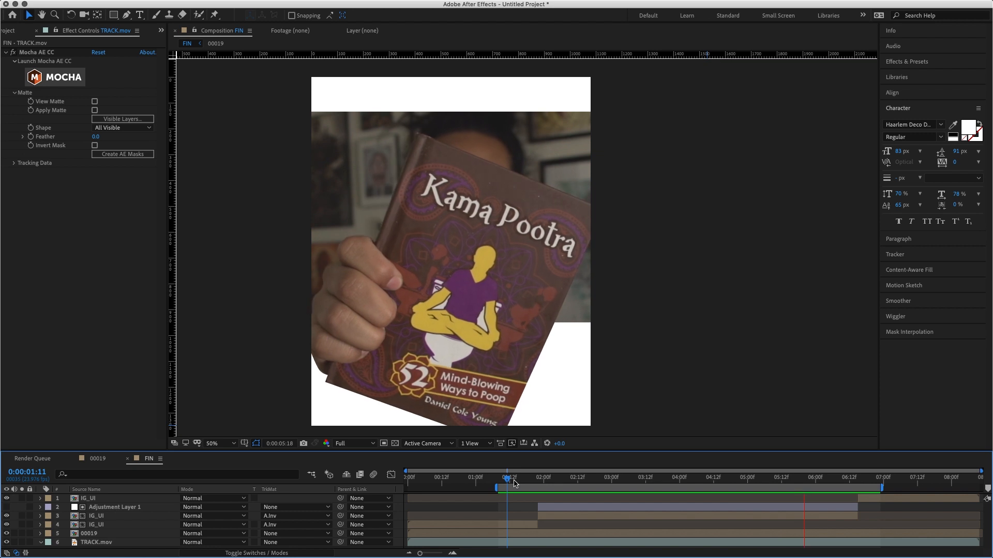
drag(514, 483, 528, 482)
drag(596, 484, 636, 488)
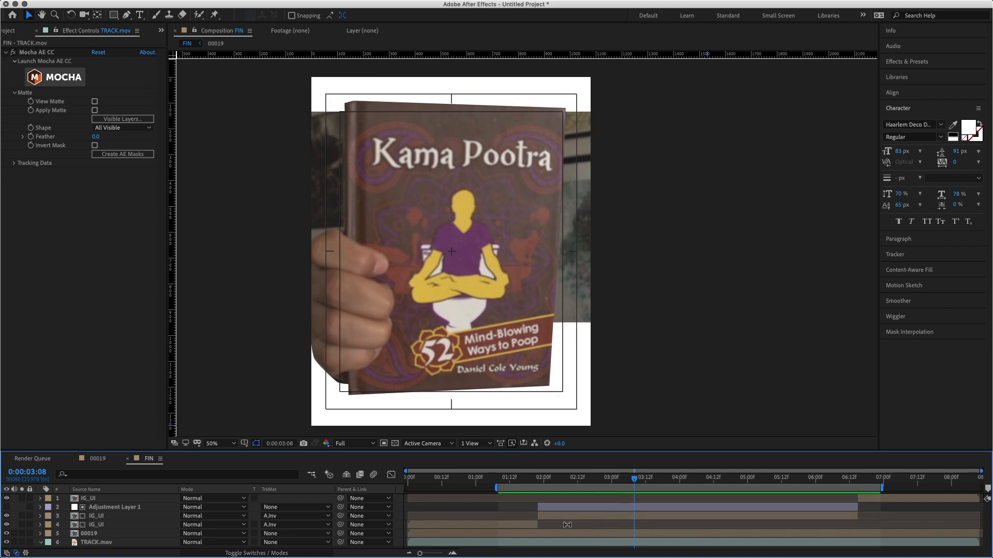
Undo the segment deletions and both splits, restoring Adjustment Layer 1 and IG_UI as full-length layers.
key(super+z)
key(super+z)
key(super+z)
key(super+z)
key(super+z)
key(super+z)
key(super+z)
key(super+z)
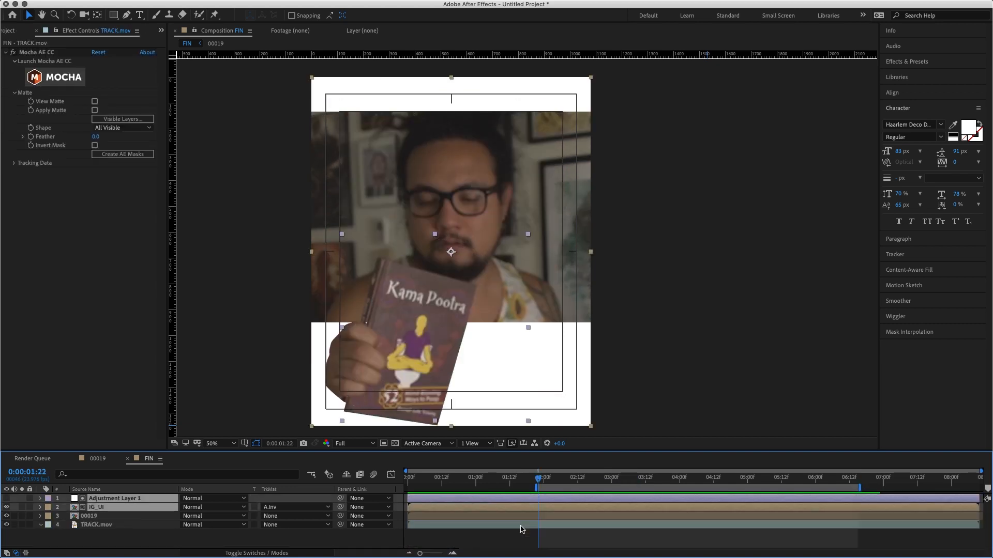
At 0:00:03:03, lower the bottom edge of IG_UI's rectangular mask to make the white lower border shallower.
click(583, 539)
drag(562, 480, 620, 481)
click(617, 499)
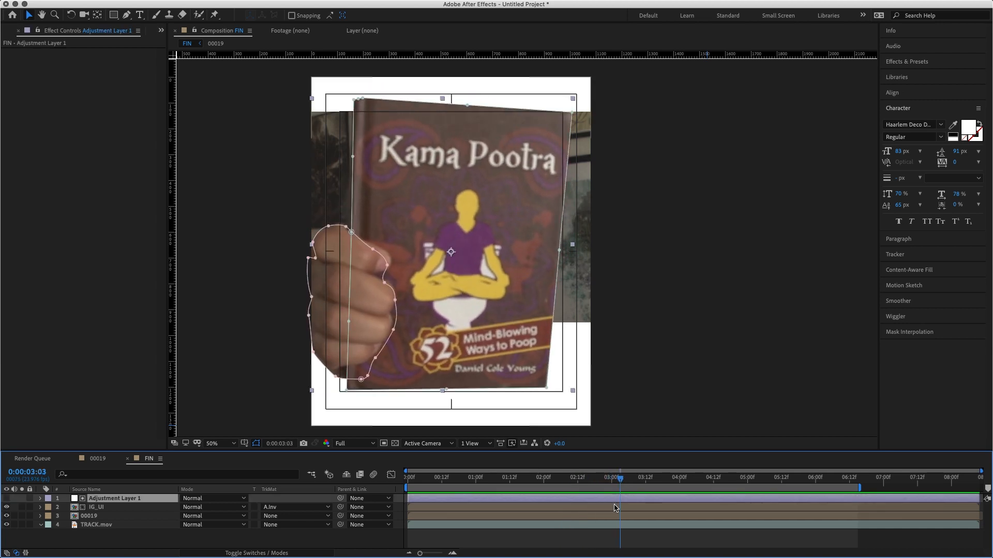
click(617, 508)
click(496, 321)
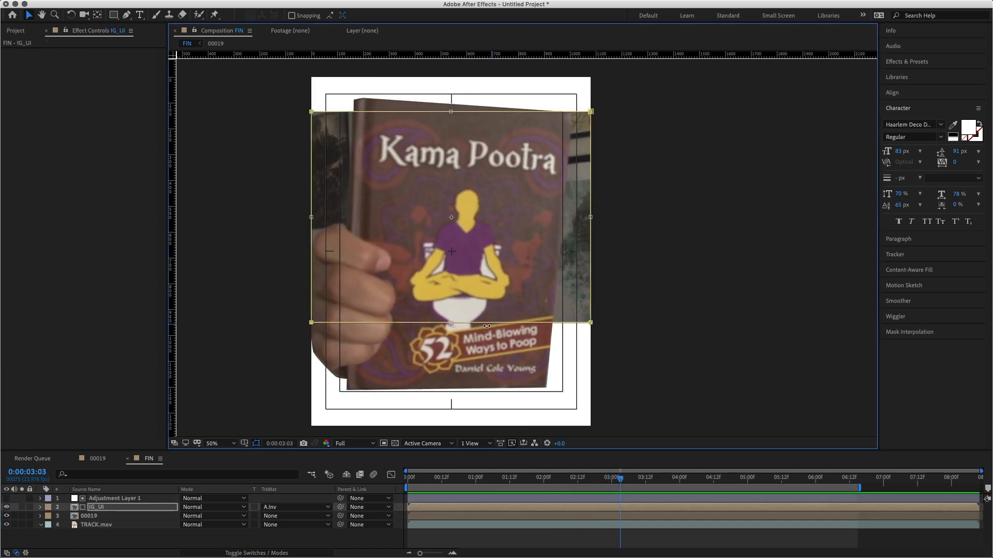
drag(452, 323, 451, 358)
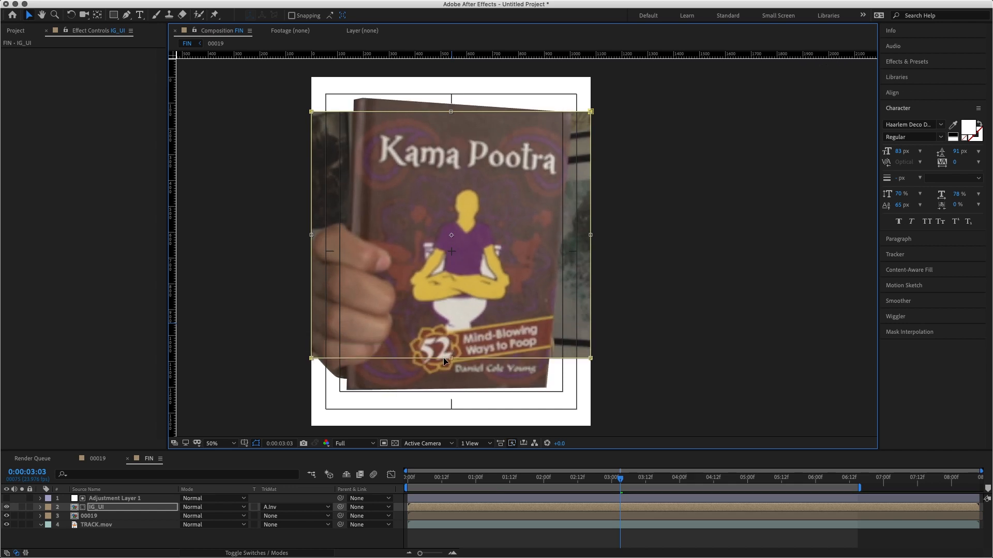
drag(444, 361, 448, 352)
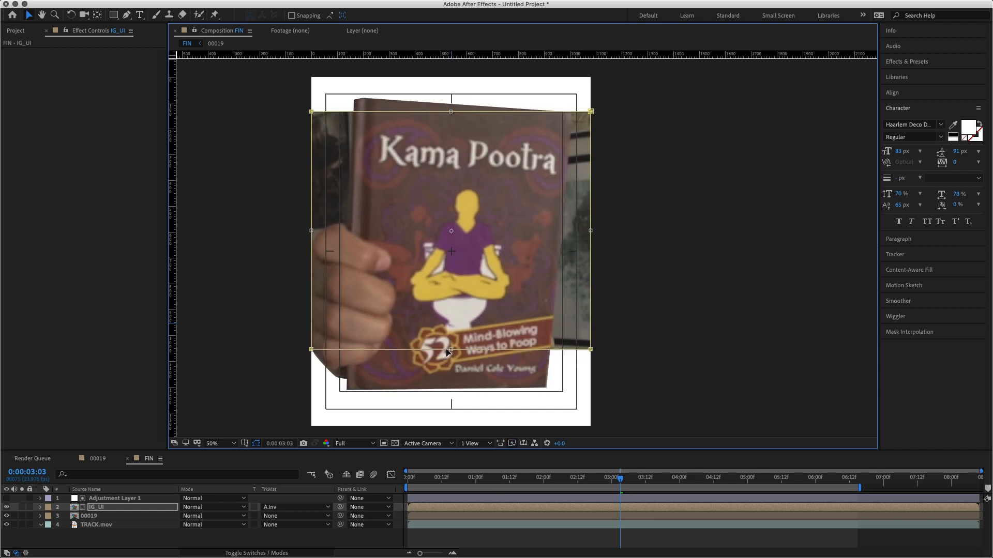
click(729, 542)
Split Adjustment Layer 1 and IG_UI together at 0:00:02:01, where the book overlaps only the lower border.
drag(621, 479, 558, 491)
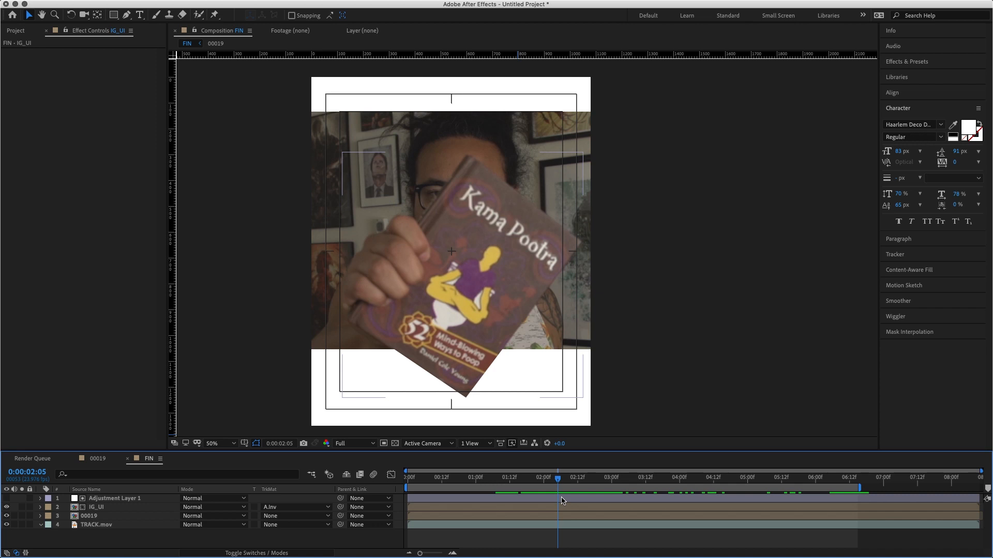
drag(556, 479, 538, 482)
right_click(536, 505)
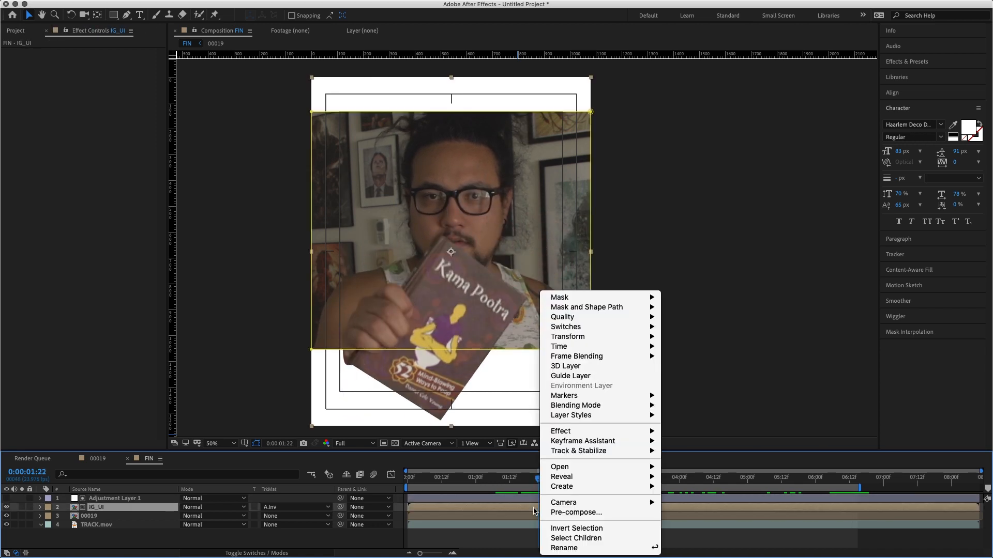
key(Escape)
click(539, 499)
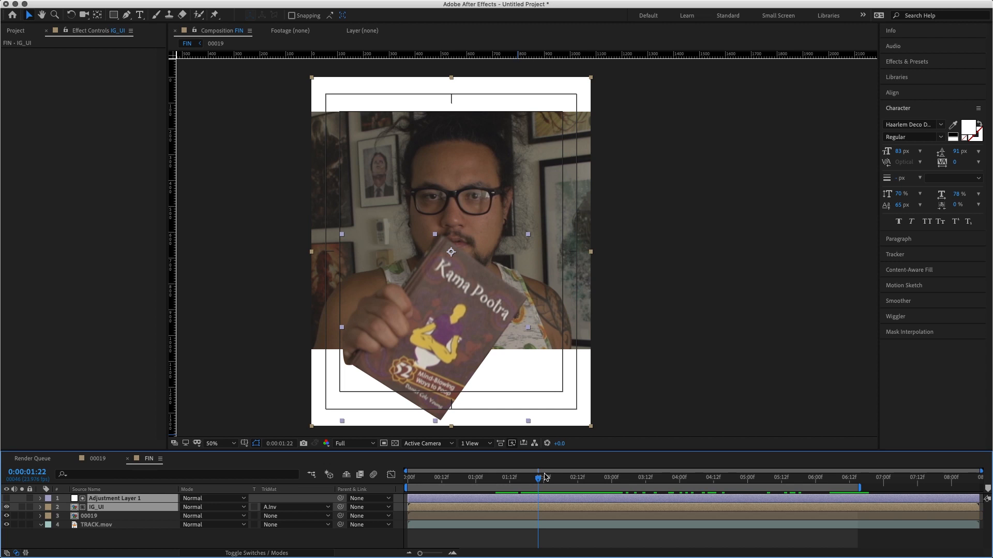
drag(539, 479, 546, 484)
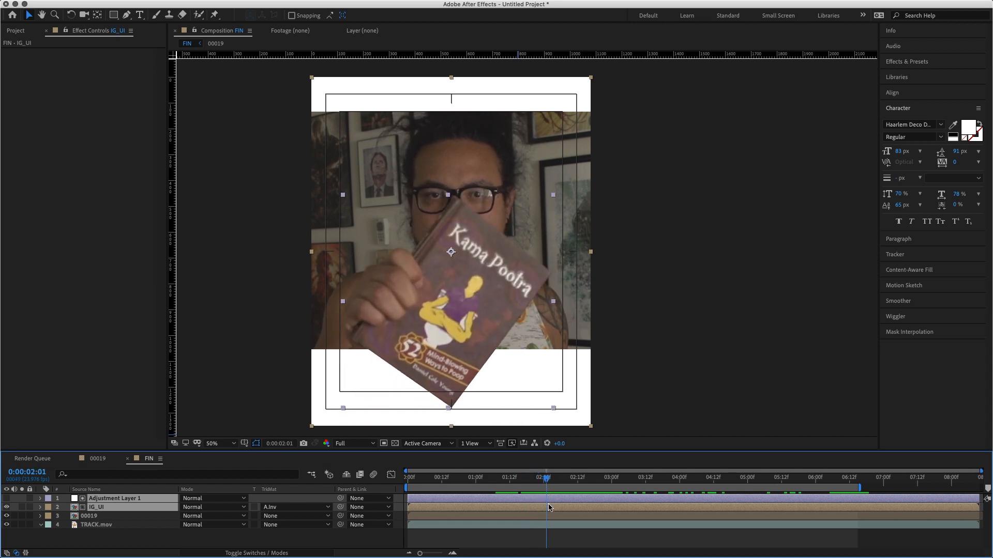
key(ctrl+shift+d)
Delete the Adjustment Layer 1 segment that lies before 0:00:02:01.
click(543, 525)
click(541, 518)
key(Delete)
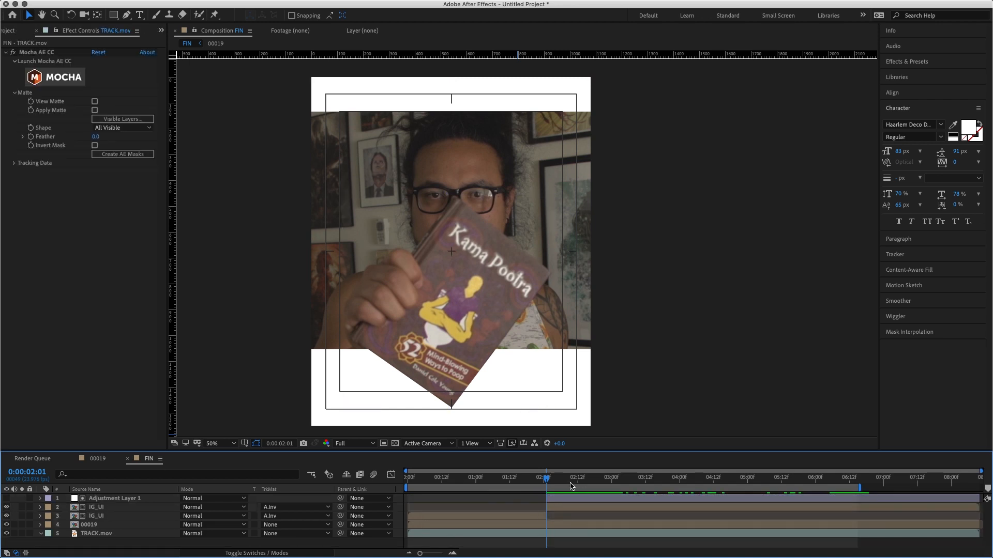
Play FIN repeatedly from just before the 0:00:02:01 split to check how the book breaks over the border.
drag(536, 482, 529, 483)
key(space)
key(space)
click(529, 481)
key(space)
click(529, 481)
key(space)
key(space)
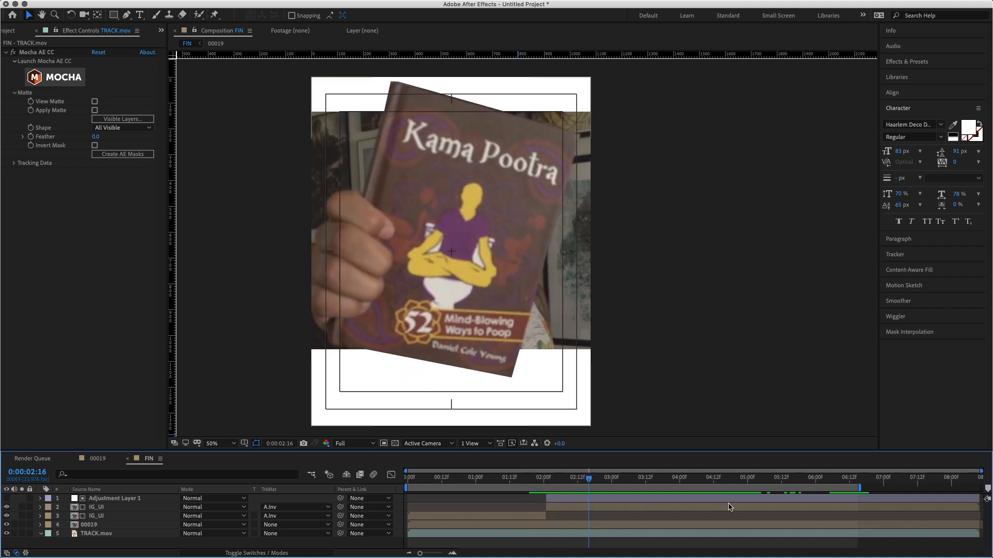
Split Adjustment Layer 1 and IG_UI at 0:00:06:15 and delete the adjustment layer's segment after that point.
drag(529, 481, 818, 481)
click(856, 481)
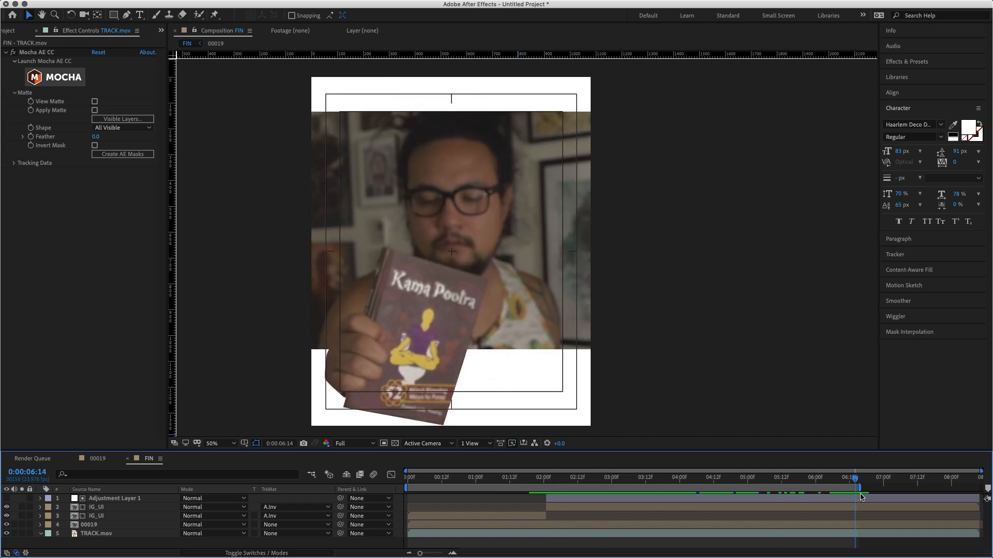
mouse_move(856, 487)
mouse_down()
mouse_move(867, 480)
mouse_move(858, 481)
mouse_up()
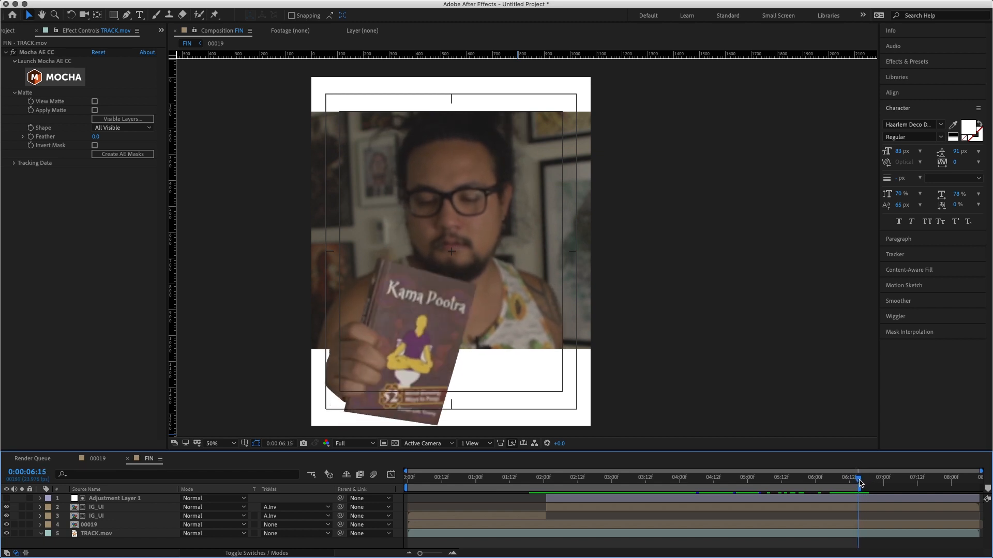
click(868, 516)
click(867, 508)
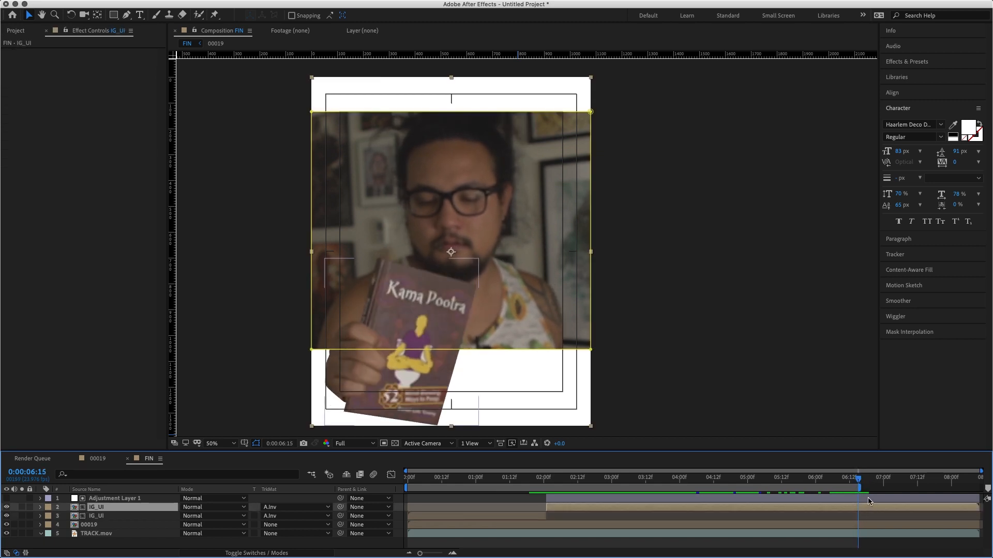
shift+click(868, 498)
key(super+shift+d)
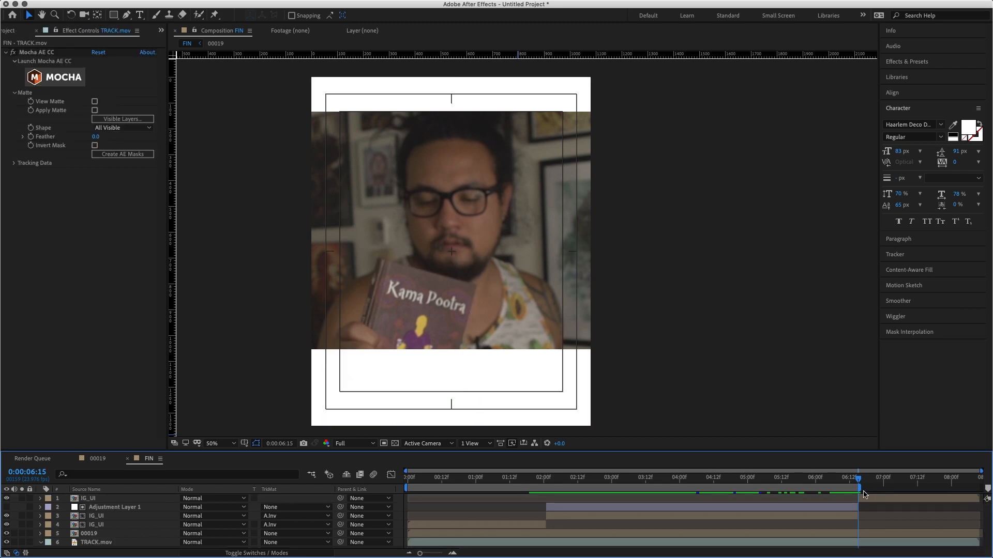
Extend the work area to the end of FIN and play back the composition with the new splits.
drag(859, 488, 911, 488)
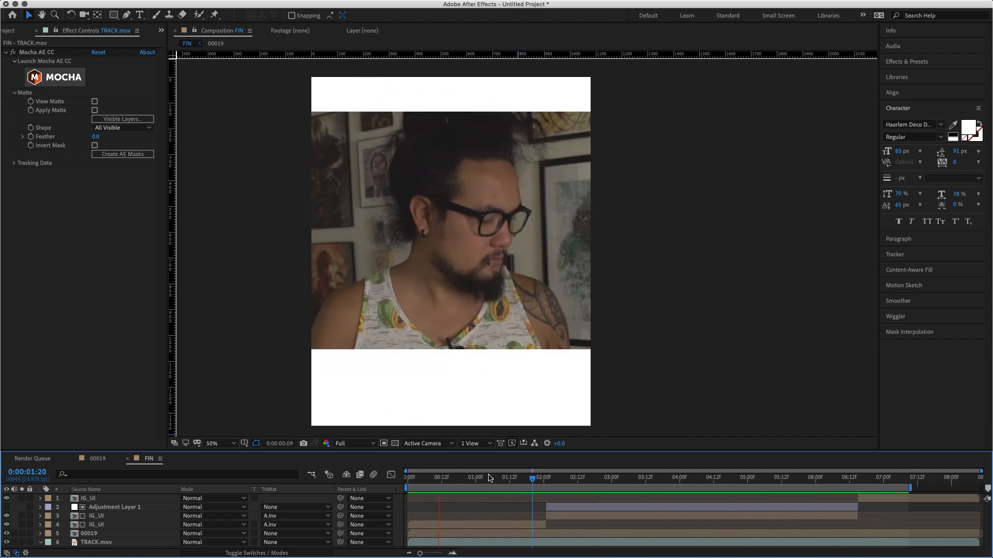
key(space)
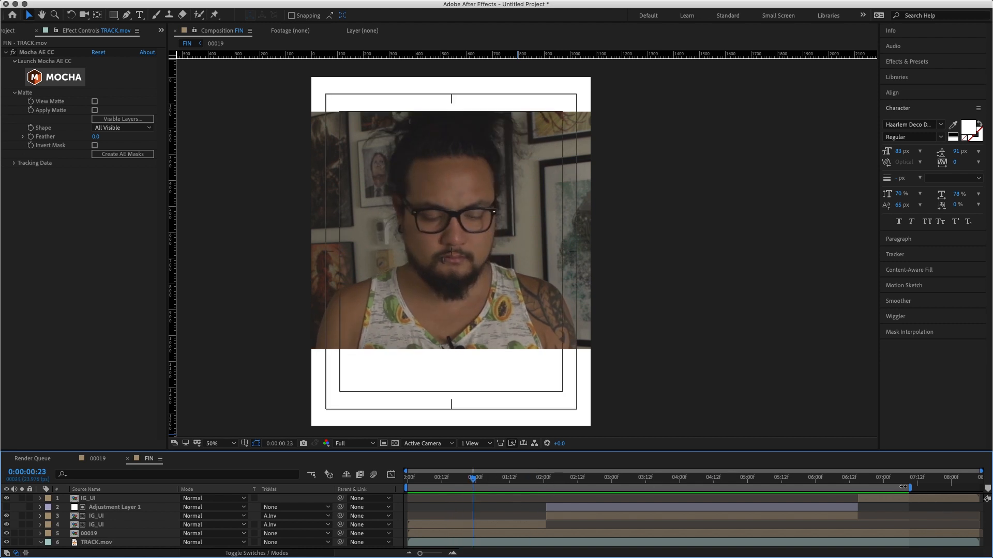
drag(911, 489, 982, 490)
key(space)
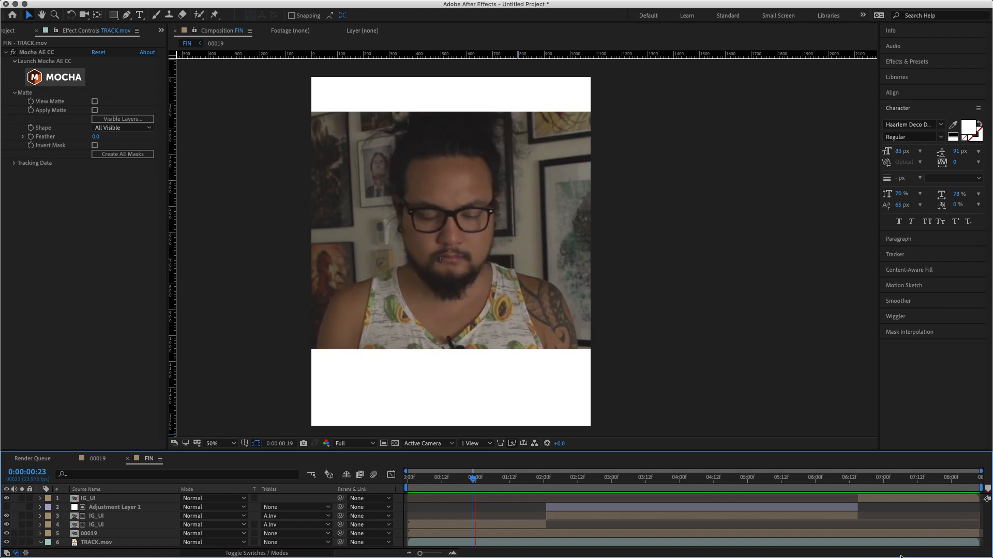
key(space)
Scrub FIN from 0:00:02:03 to 0:00:04:06 and select the middle IG_UI segment to inspect its border.
drag(510, 480, 552, 500)
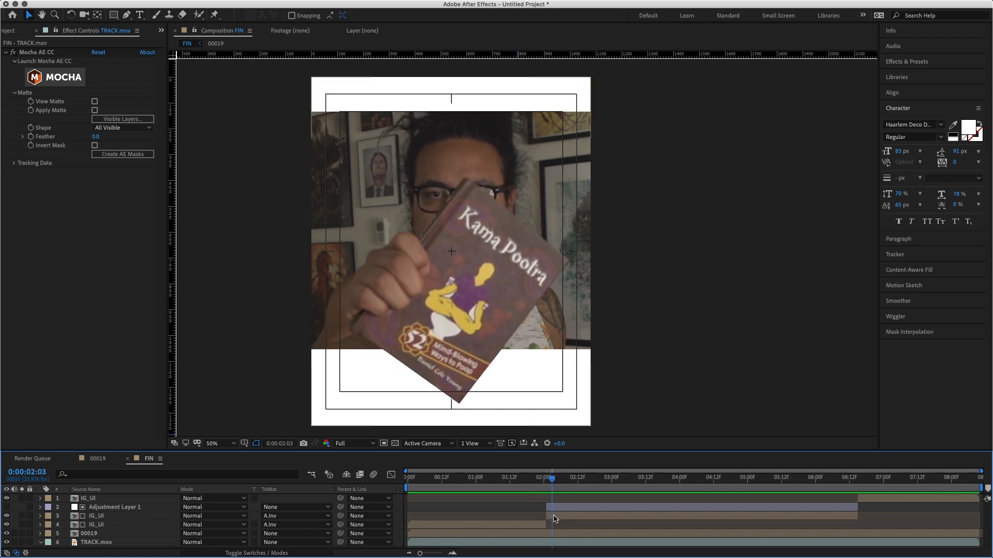
click(555, 519)
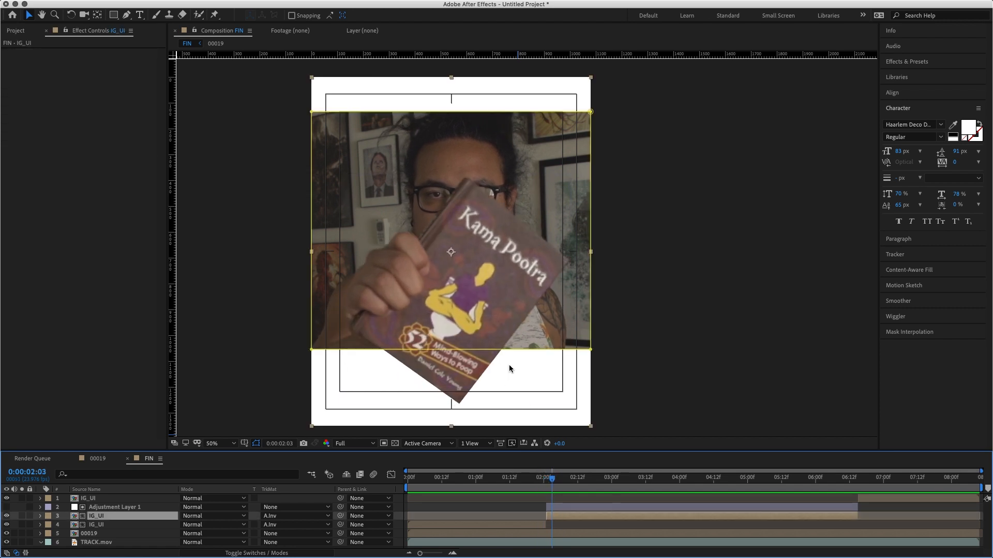
drag(558, 478, 696, 480)
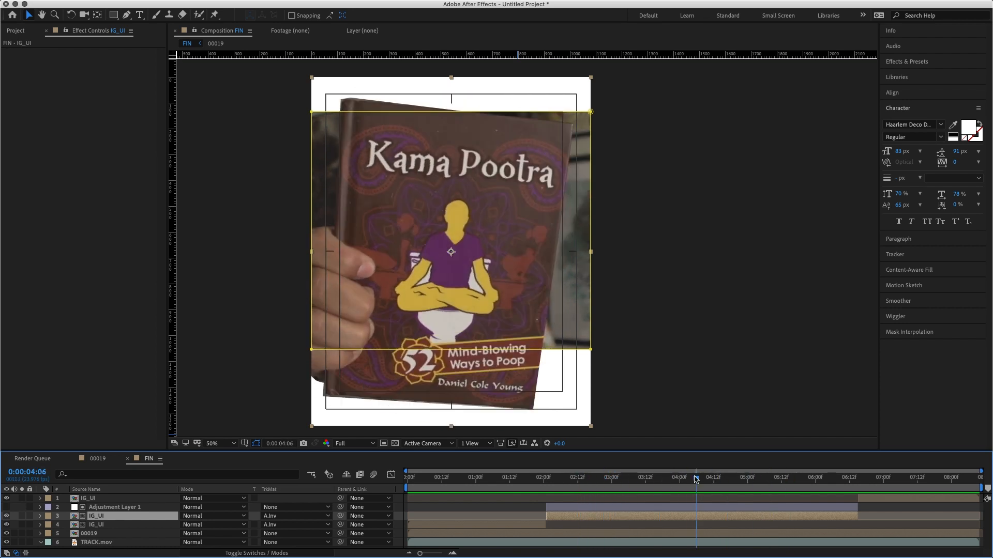
click(658, 497)
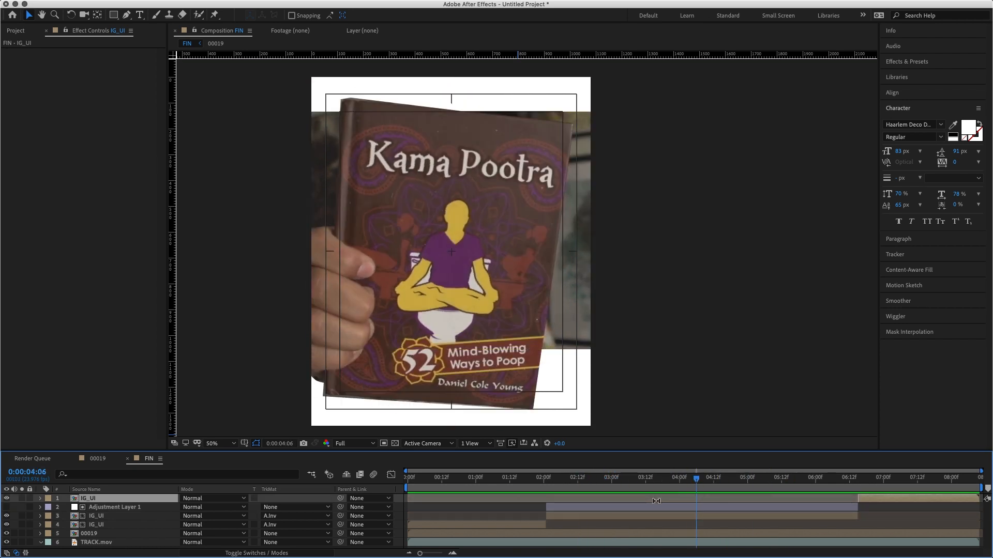
click(623, 517)
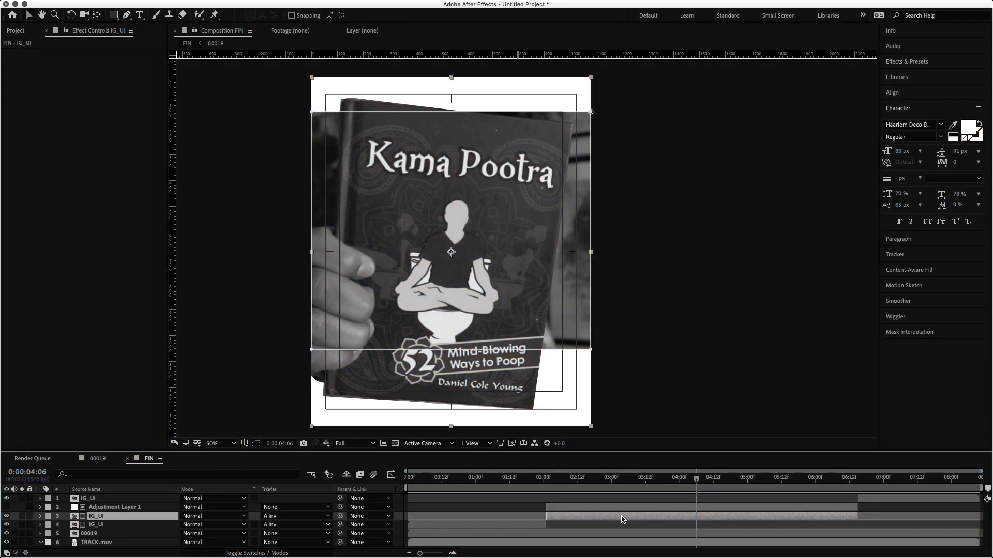
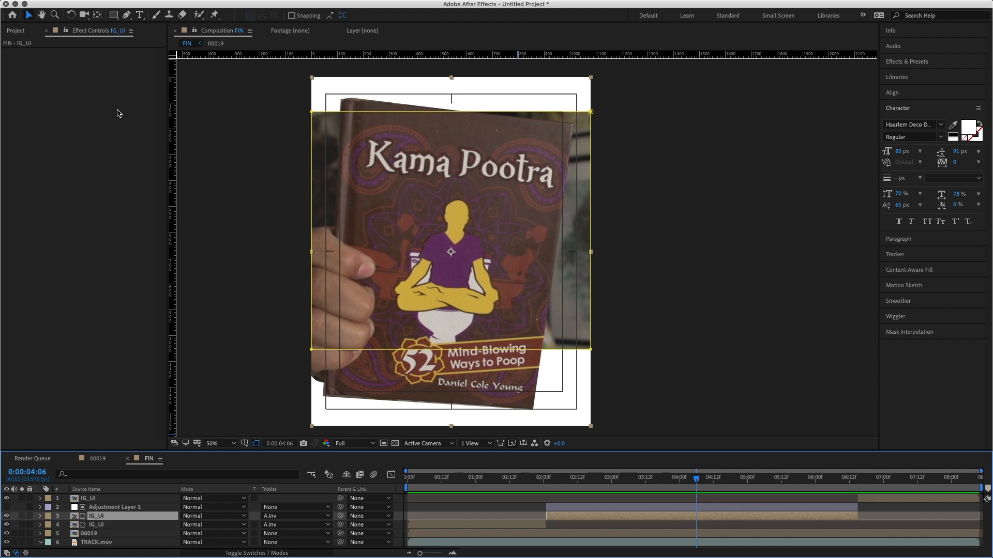
Import the two files whose names begin with 57471933 and 57491780 into the project.
click(16, 31)
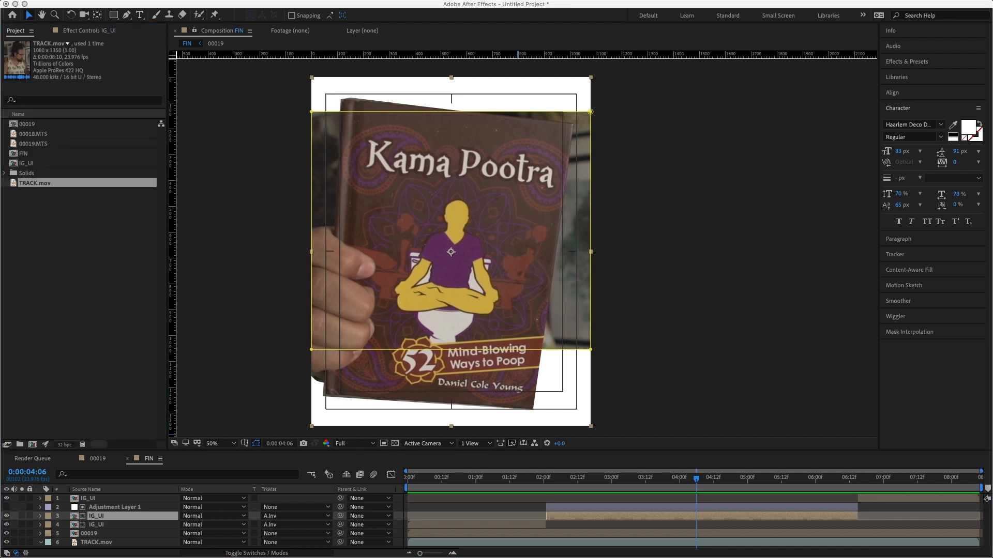
drag(0, 178, 60, 213)
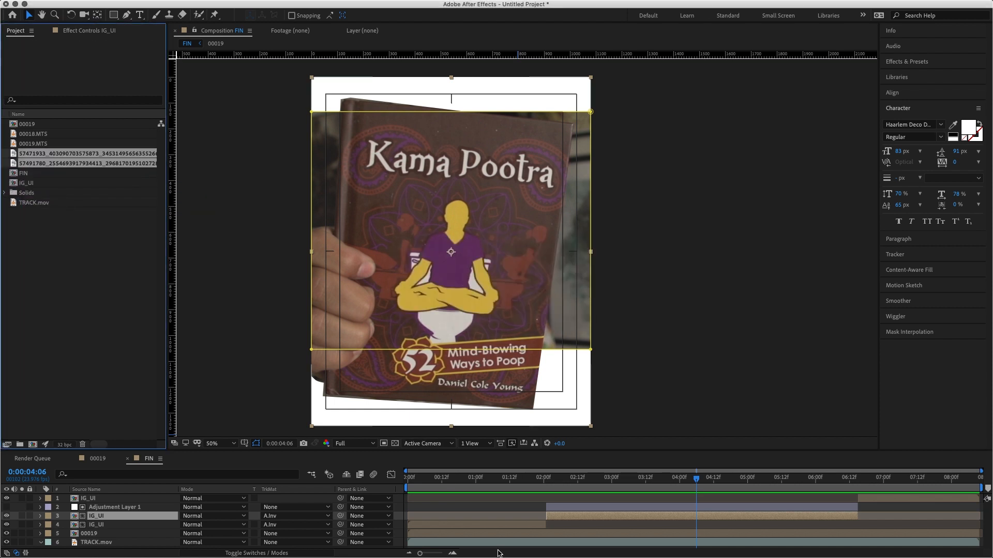
click(496, 499)
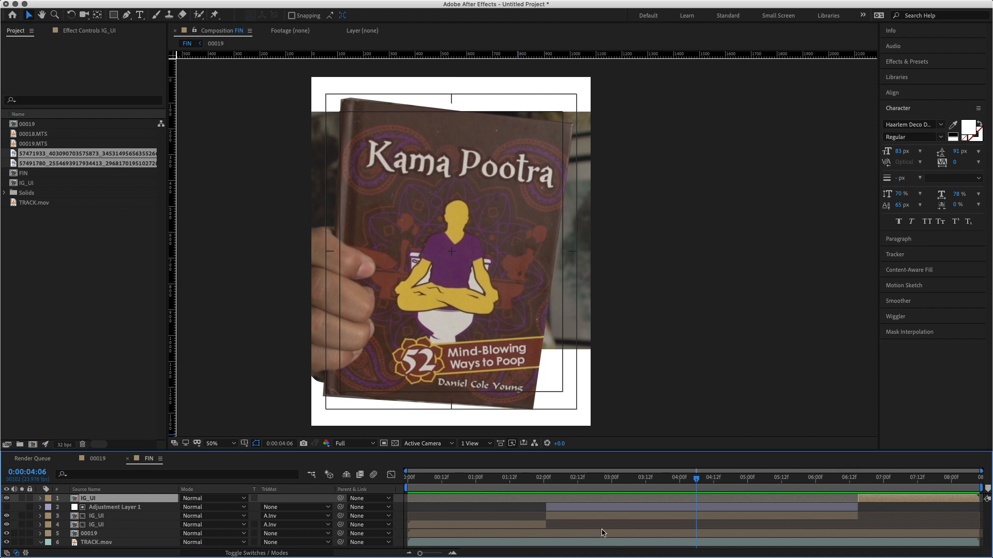
Open the IG_UI composition from its middle segment in FIN.
double_click(611, 516)
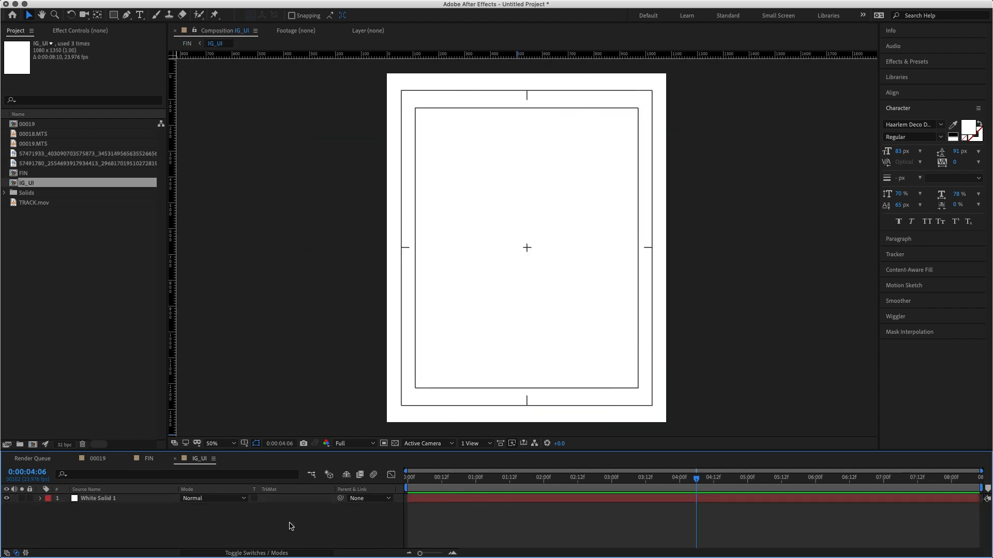
click(146, 460)
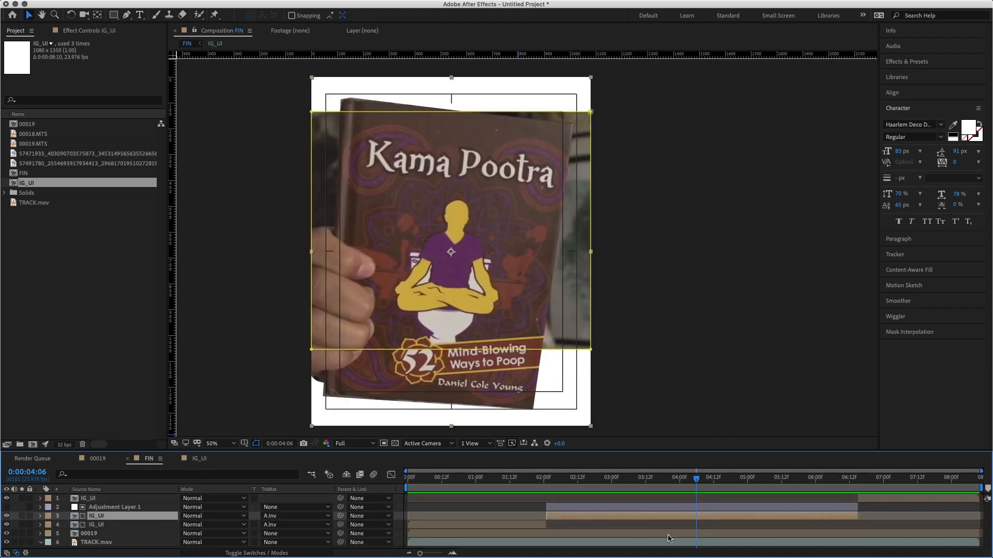
double_click(716, 517)
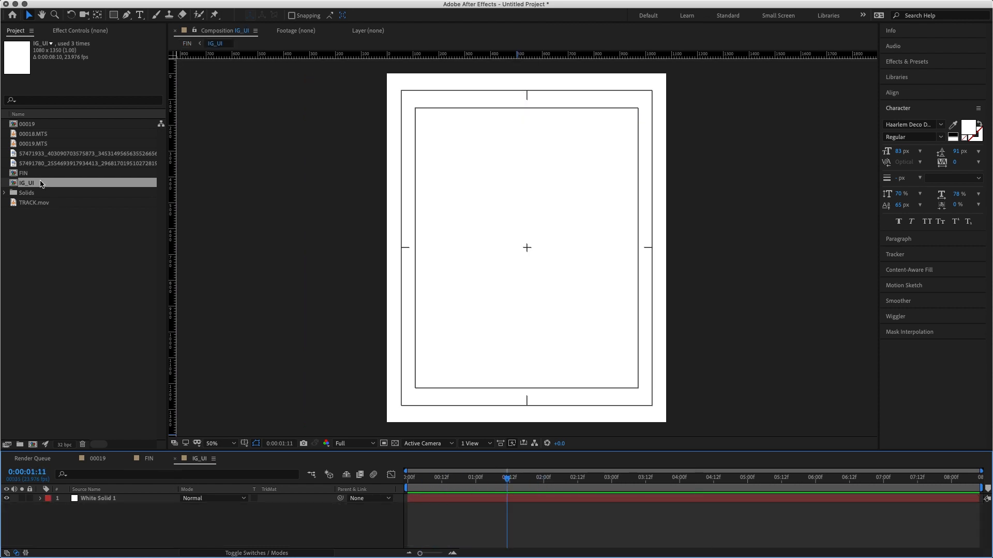
Place the 57471933 image above White Solid 1 in IG_UI, fit it to the composition width, and lower it so its header meets the frame's upper edge.
click(51, 154)
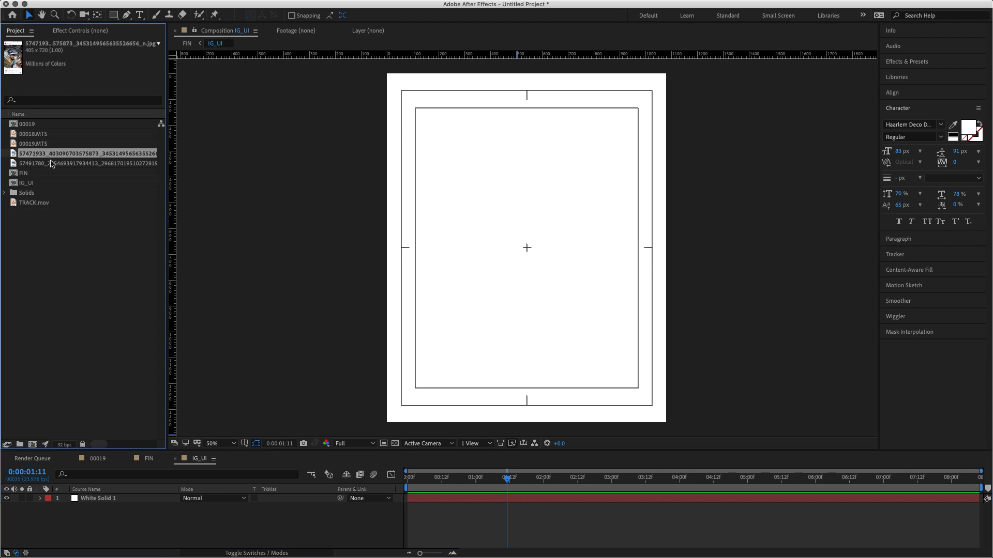
drag(55, 156, 138, 505)
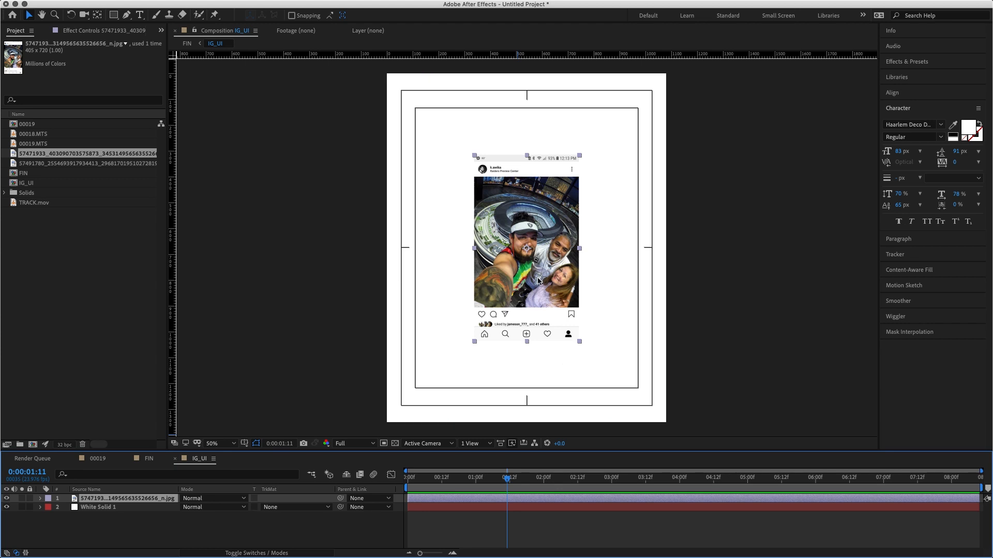
right_click(538, 281)
mouse_move(597, 335)
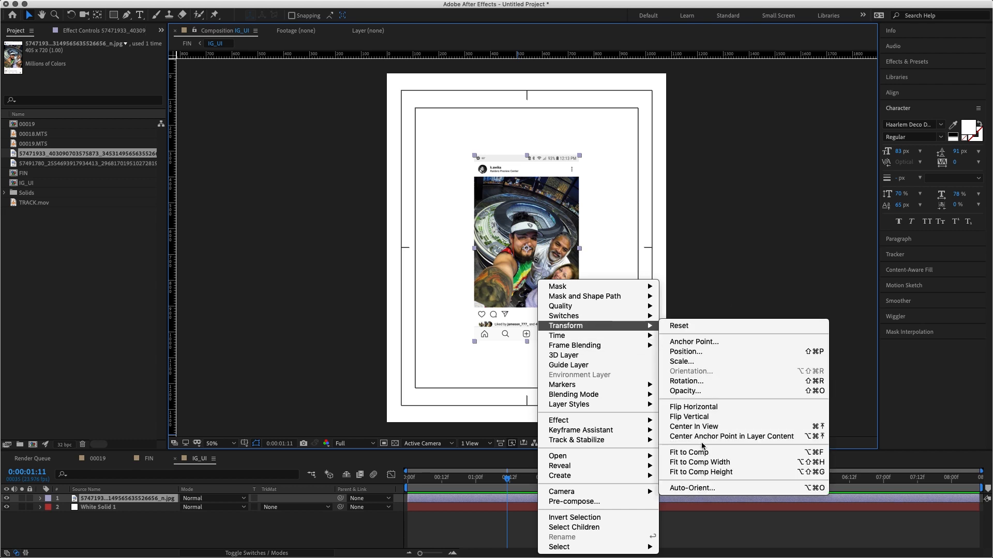
click(714, 472)
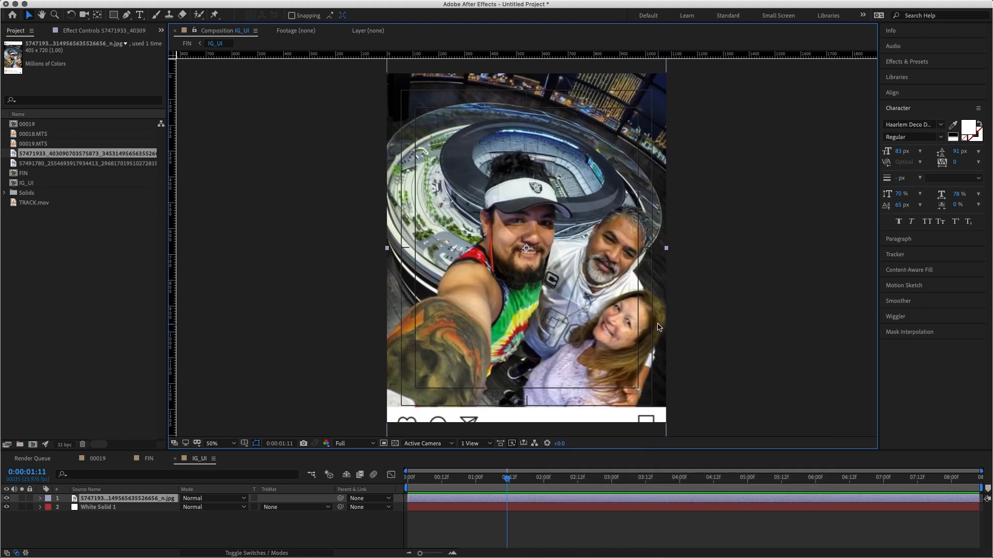
key(comma)
drag(556, 209, 562, 236)
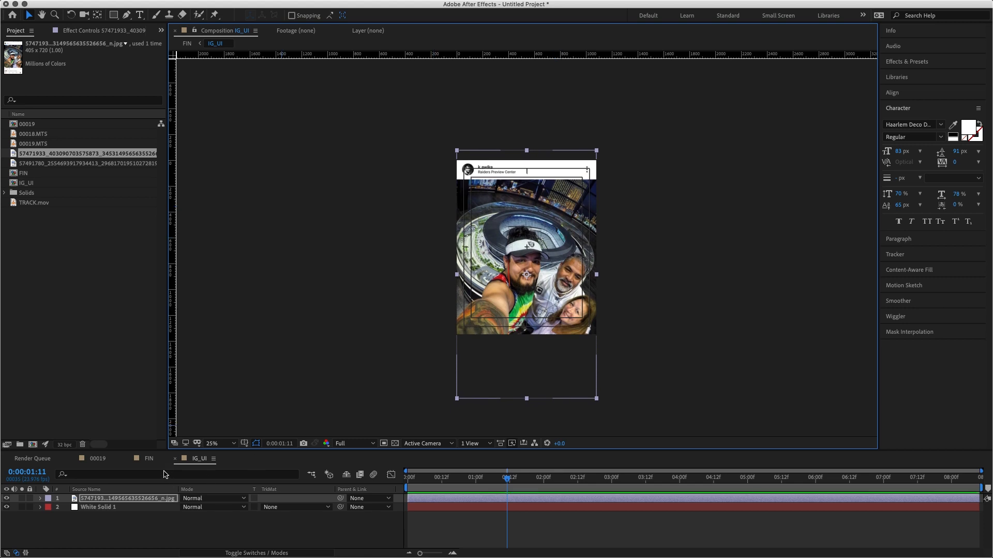
Check the post header's placement above the video in FIN and return to IG_UI.
click(150, 459)
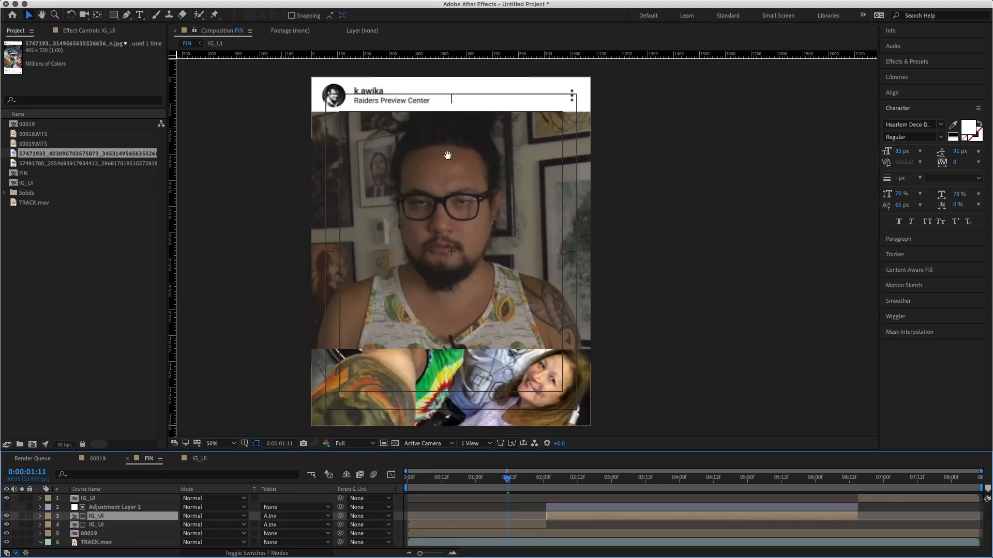
drag(442, 136, 464, 253)
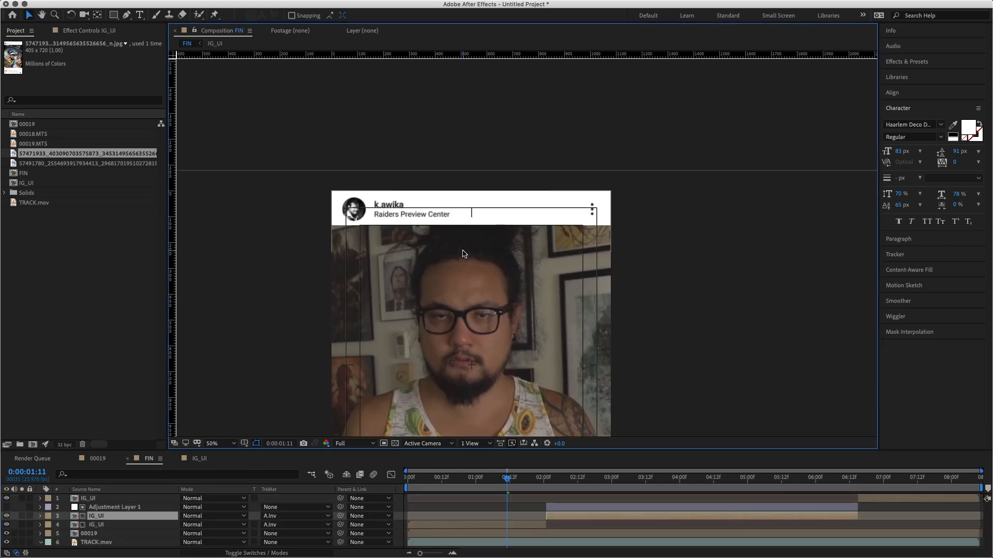
click(200, 459)
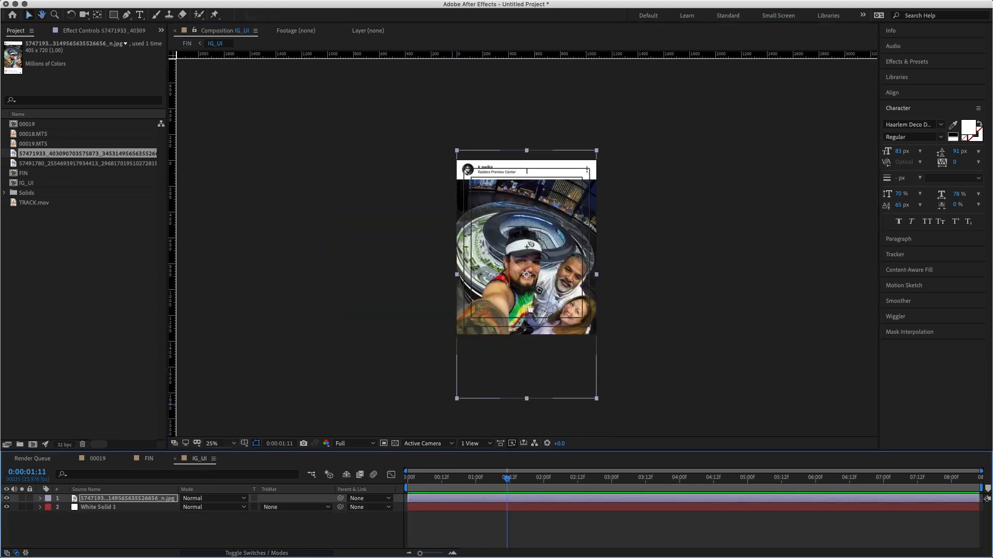
Add the 57491780 image to IG_UI as the uppermost layer.
drag(530, 309, 529, 277)
drag(63, 167, 115, 500)
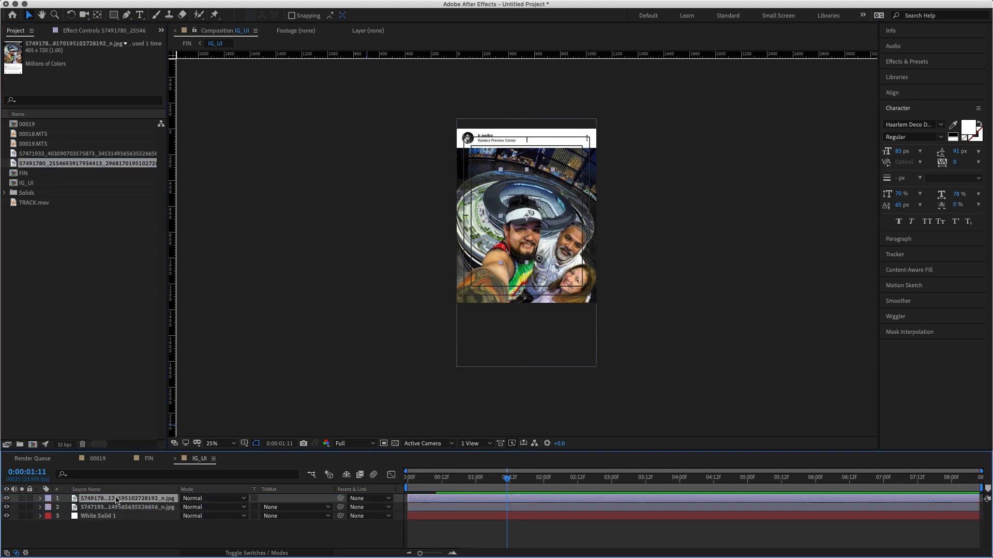
Try fitting the 57491780 layer to the full composition size and undo it.
right_click(521, 240)
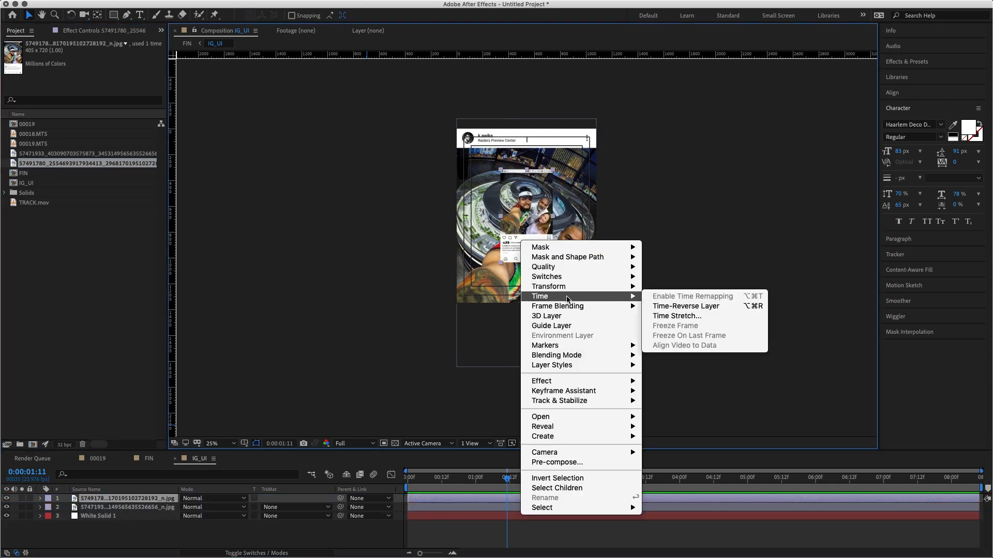
mouse_move(574, 287)
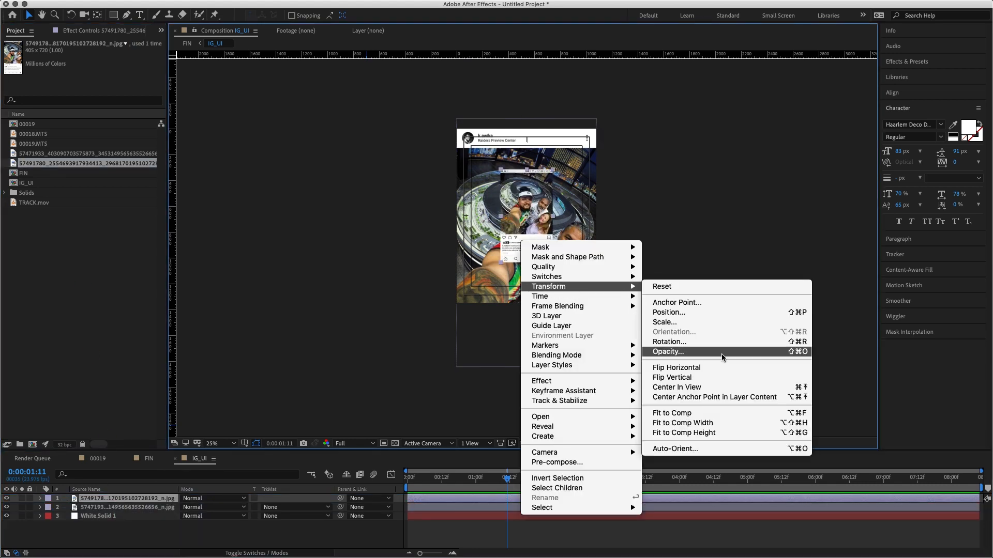
click(729, 413)
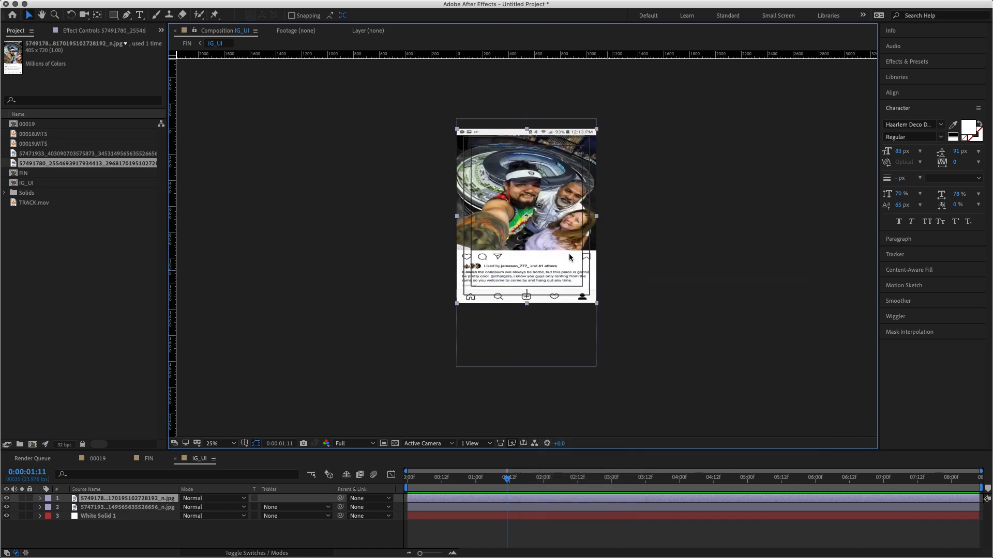
key(cmd+z)
Fit the 57491780 layer to the composition width and raise it slightly so the post's icons and caption fill the lower border.
right_click(549, 237)
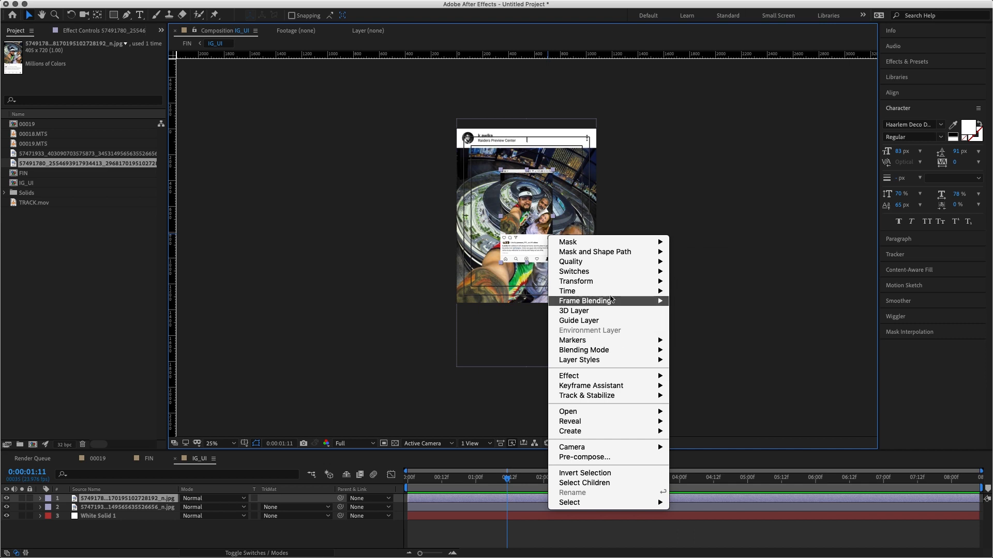
mouse_move(613, 283)
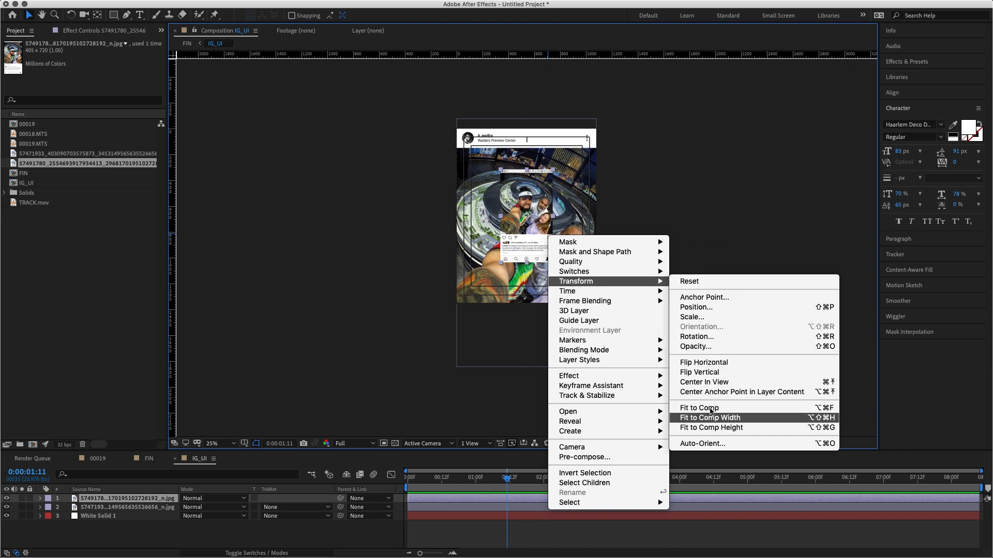
click(724, 422)
drag(531, 252, 532, 258)
drag(532, 254, 530, 258)
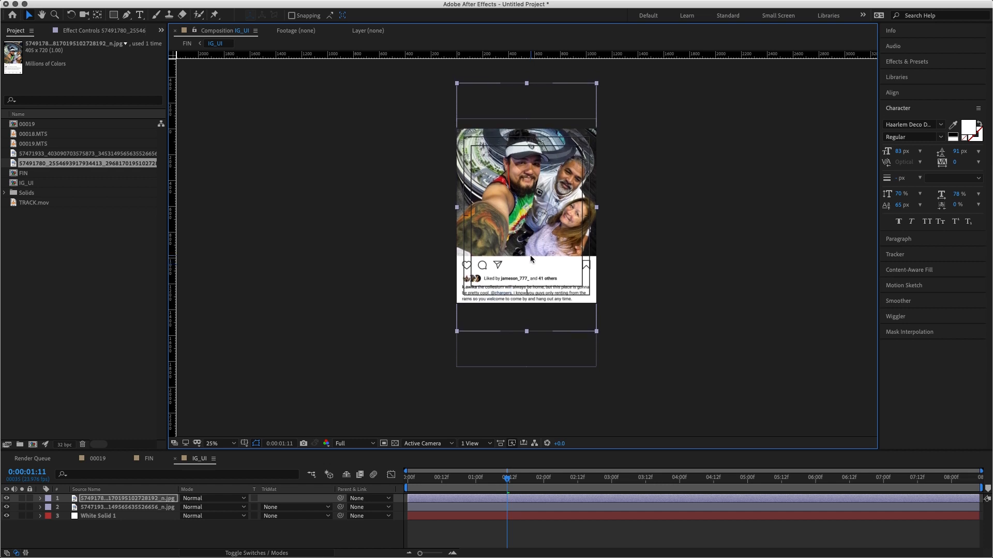
Add a full-size rectangular mask to the 57491780 layer and lower its upper edge to just above the like and comment icons.
double_click(114, 16)
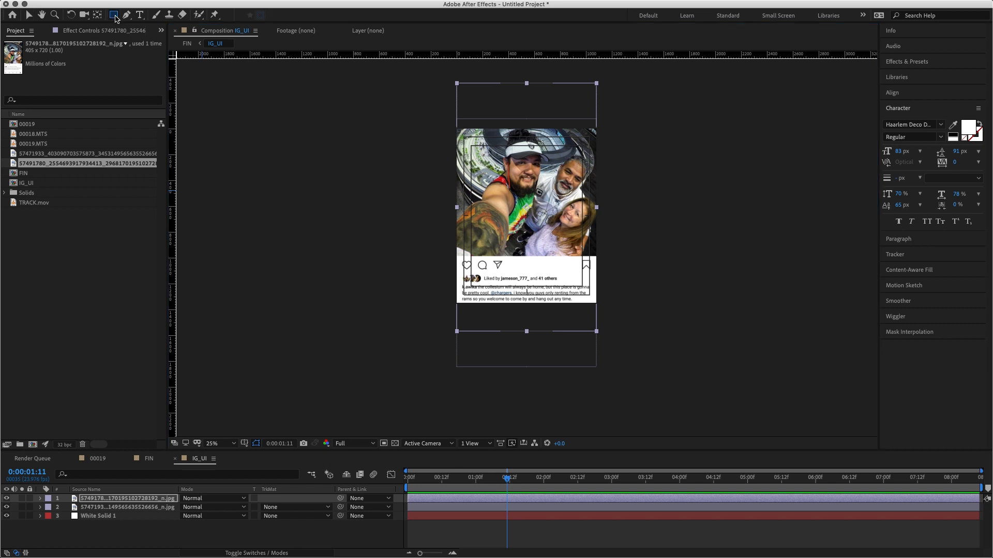
key(v)
double_click(554, 85)
drag(528, 92, 539, 252)
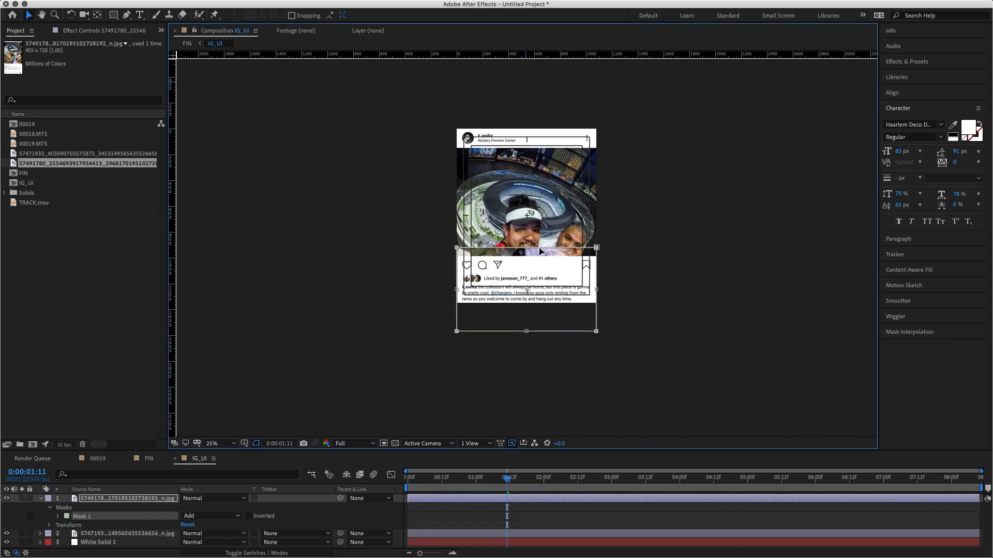
click(532, 517)
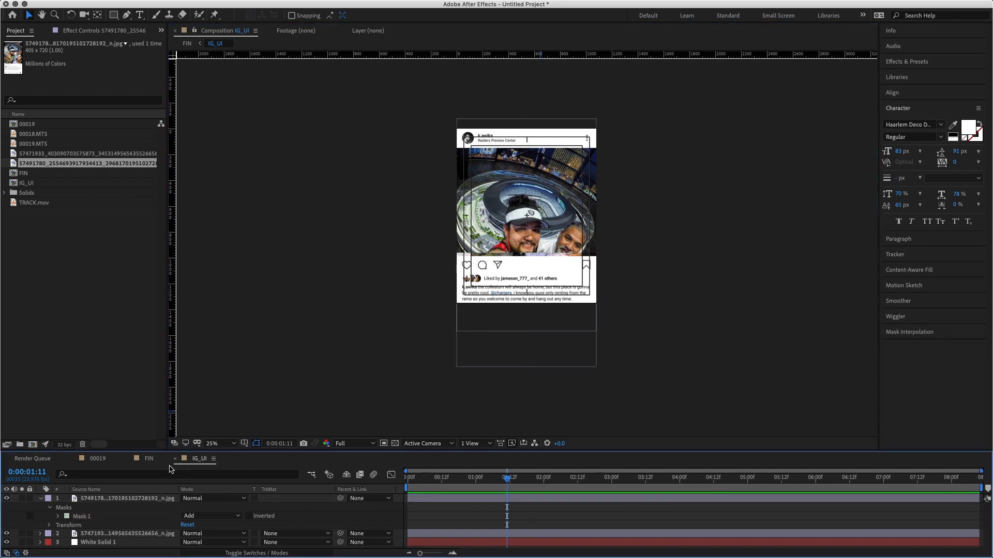
In FIN at 0:00:02:13, raise the lower edge of the middle IG_UI segment's mask to just above the like and comment icons.
click(146, 459)
key(h)
drag(443, 303, 443, 167)
key(v)
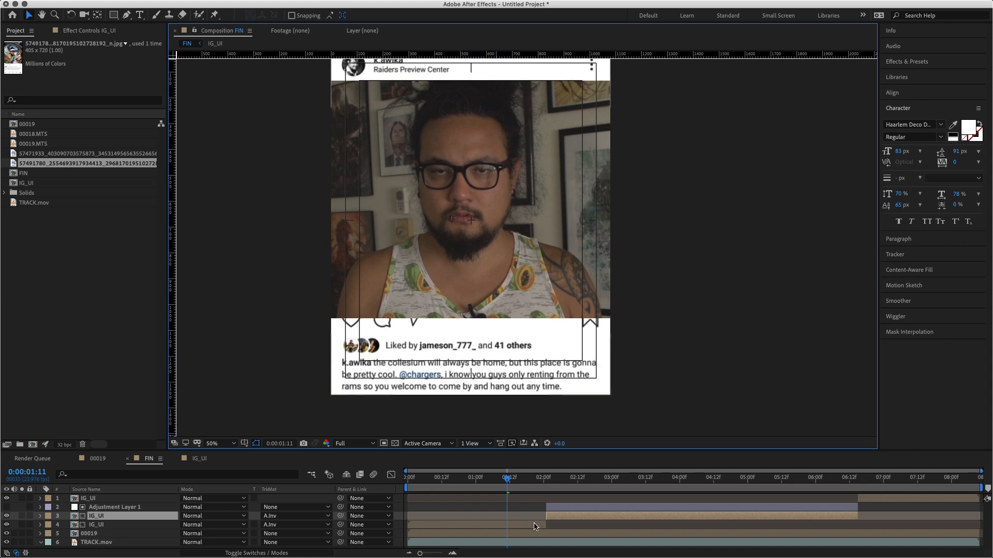
drag(597, 489, 580, 491)
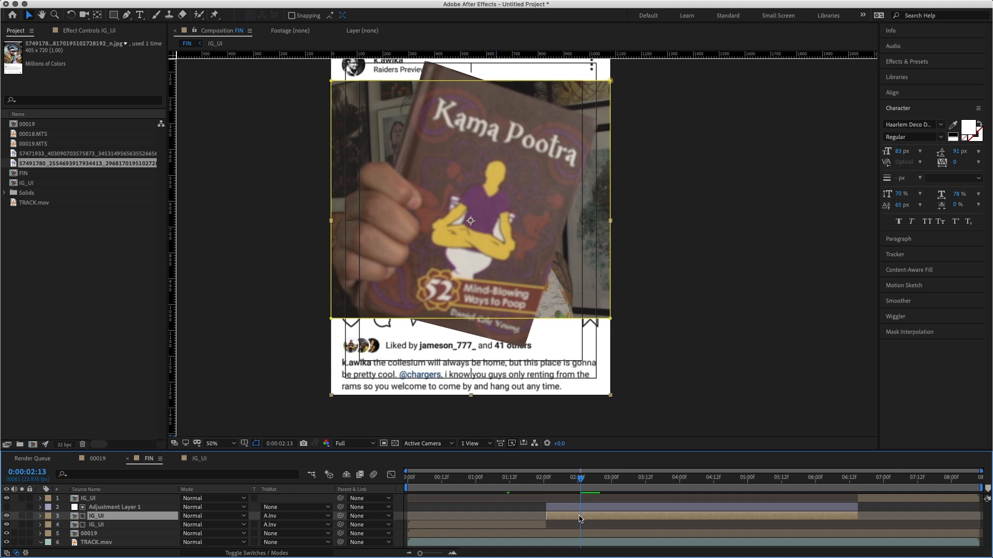
click(501, 318)
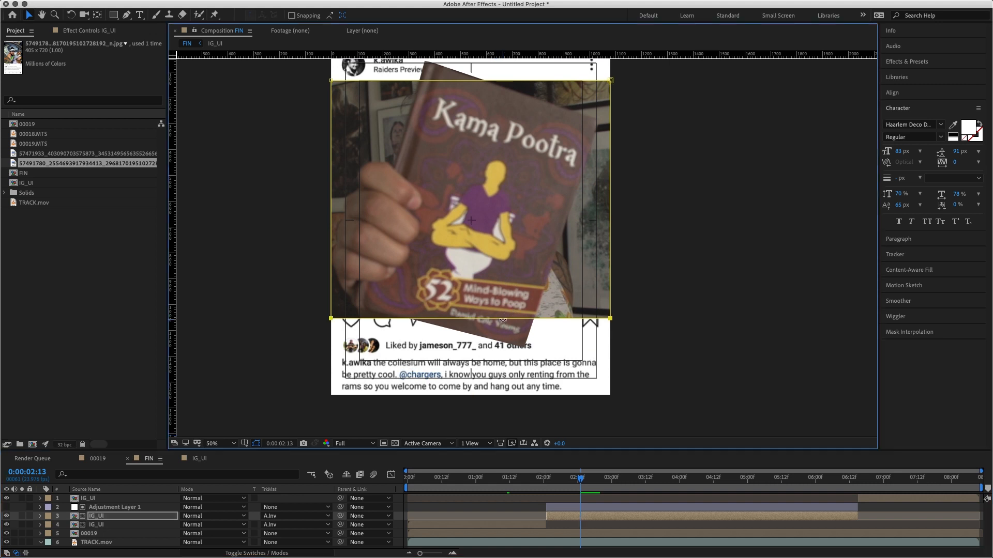
mouse_move(469, 316)
mouse_down()
mouse_move(463, 290)
mouse_move(461, 302)
mouse_up()
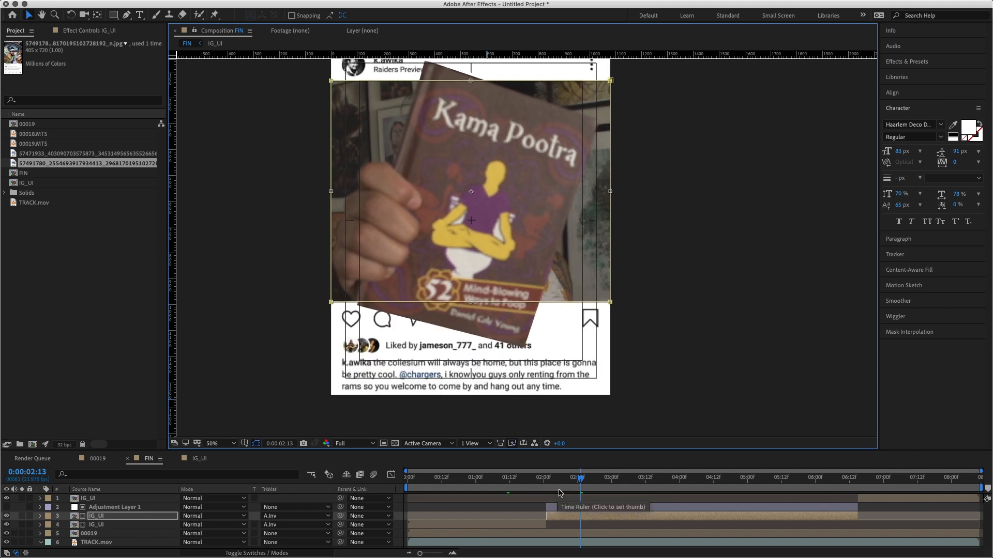
Return to IG_UI and add a text layer reading "Your Mom's house" in the post's white header.
click(205, 460)
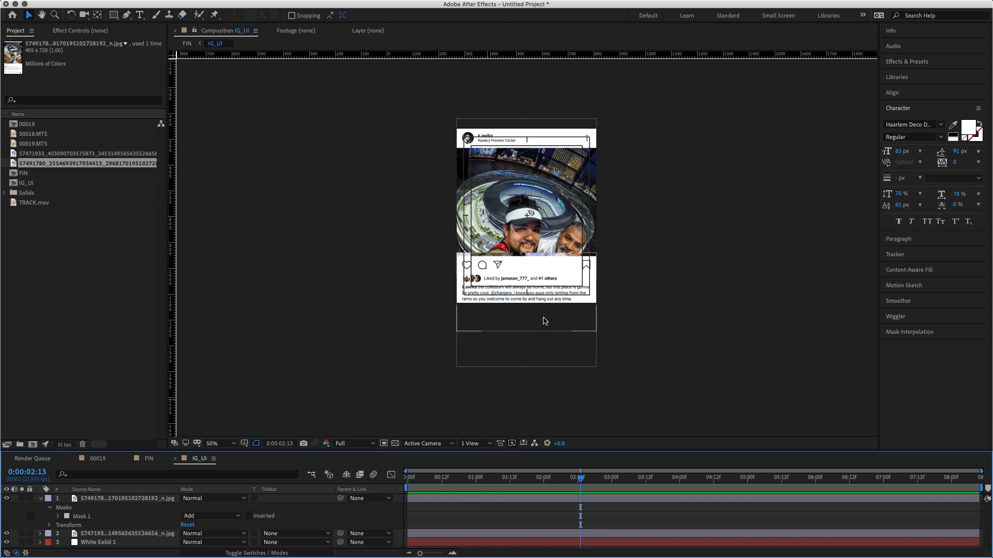
scroll(543, 321, up, 3)
scroll(531, 323, down, 1)
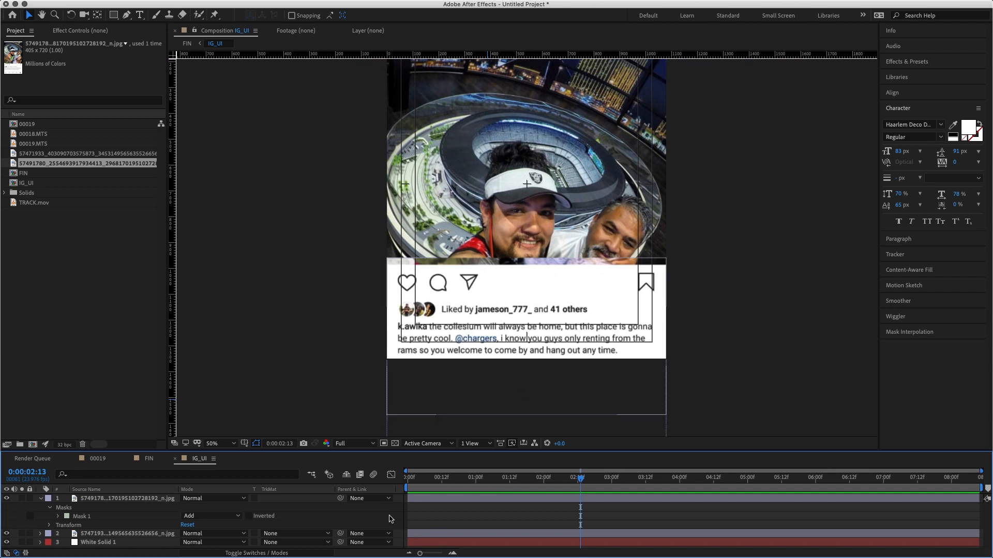
click(41, 498)
key(space)
drag(538, 267, 481, 394)
drag(467, 208, 544, 236)
click(272, 527)
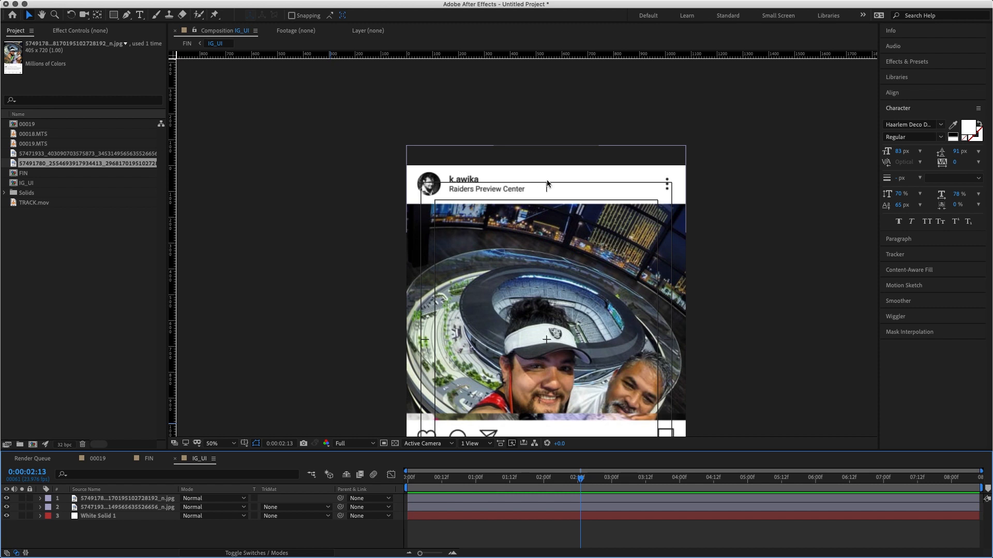
click(140, 15)
click(556, 163)
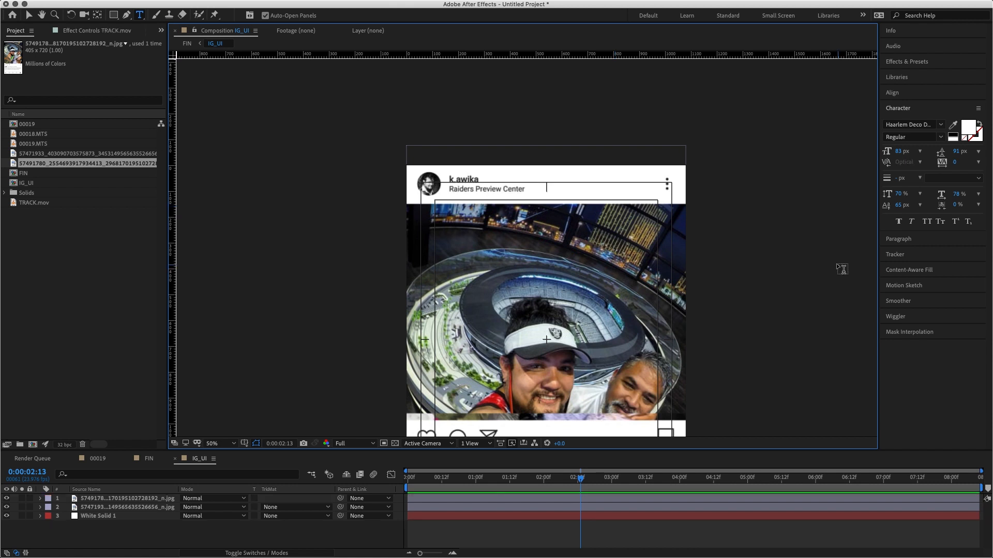
text(Your Mom's house)
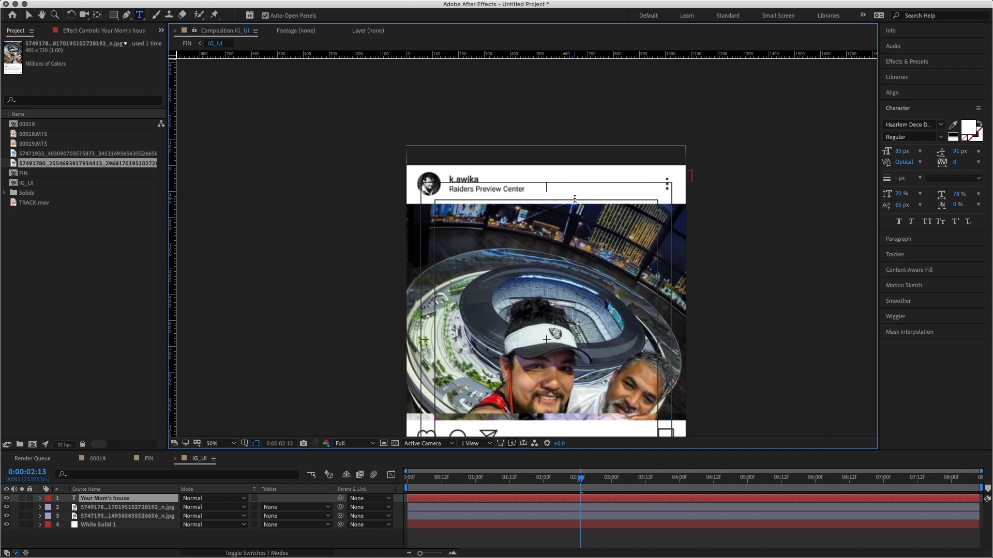
Set the whole "Your Mom's house" text to the Arial font with a black fill.
drag(575, 198, 804, 115)
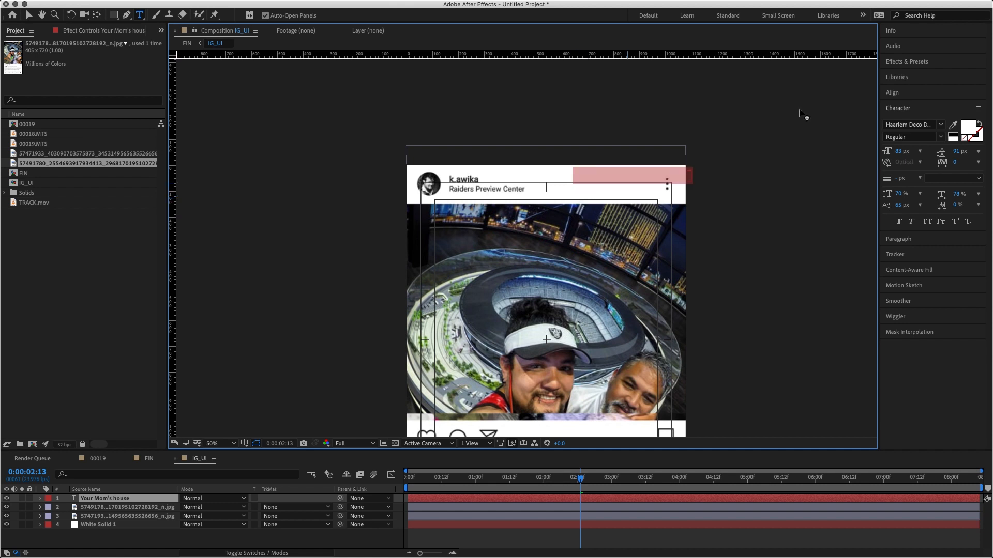
click(926, 125)
scroll(839, 270, up, 10)
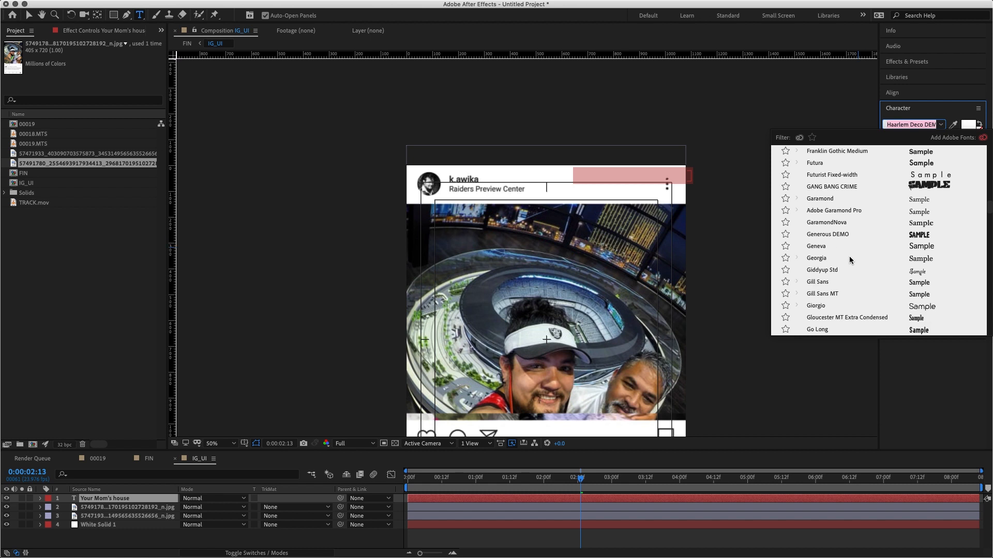
scroll(839, 270, up, 10)
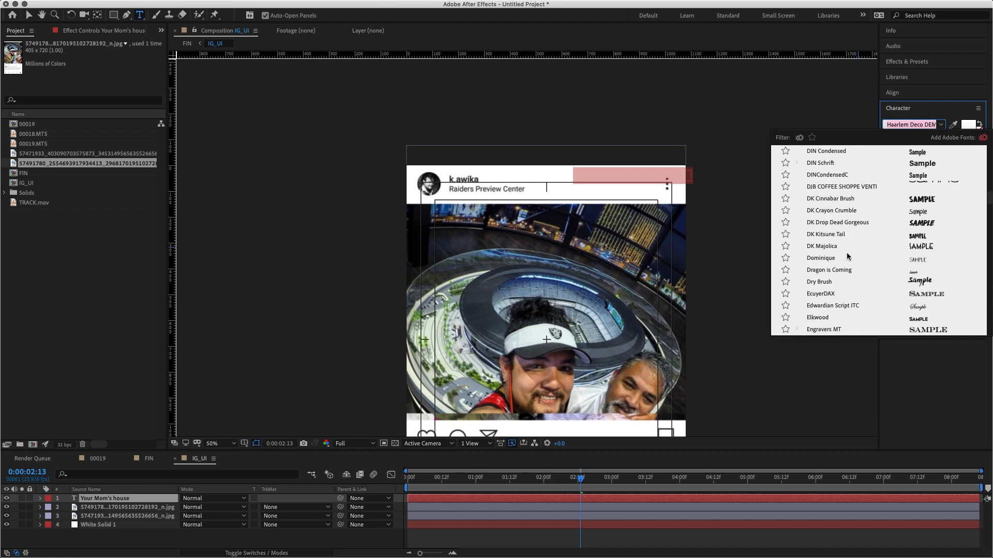
scroll(852, 269, up, 10)
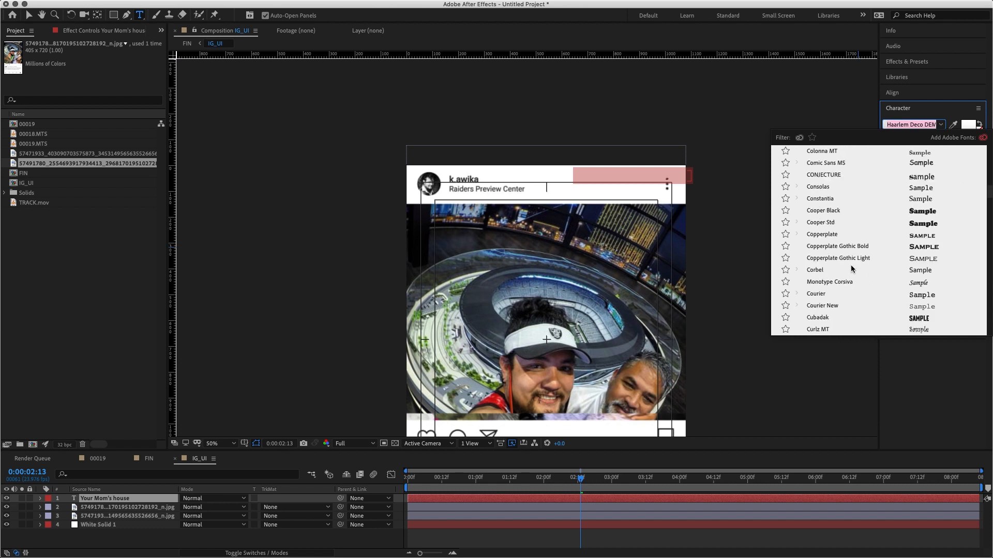
scroll(852, 267, up, 10)
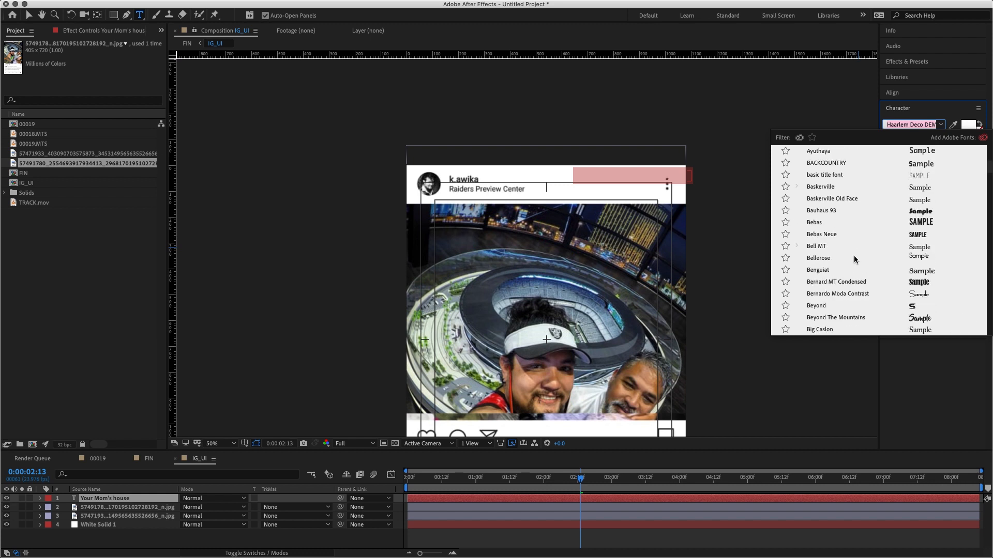
scroll(854, 258, up, 4)
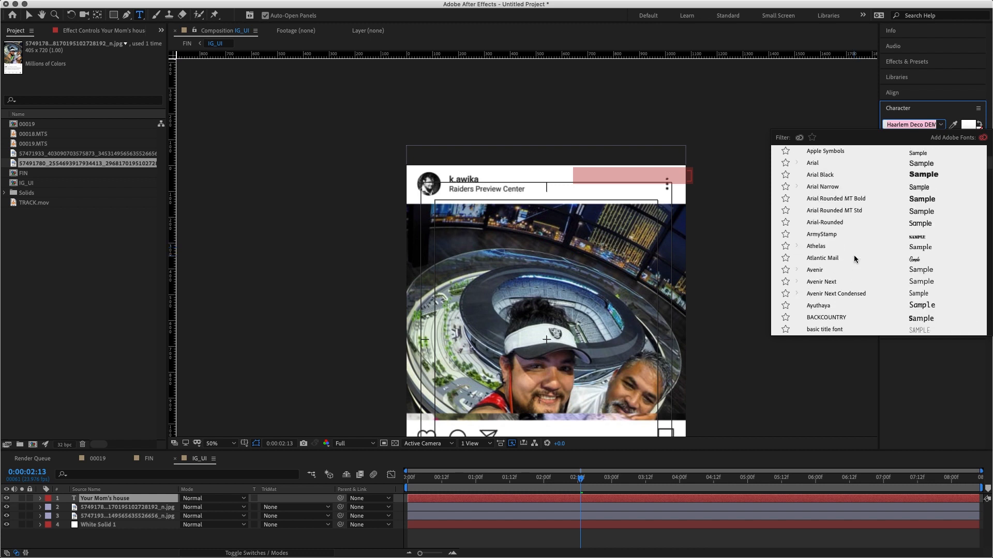
click(836, 164)
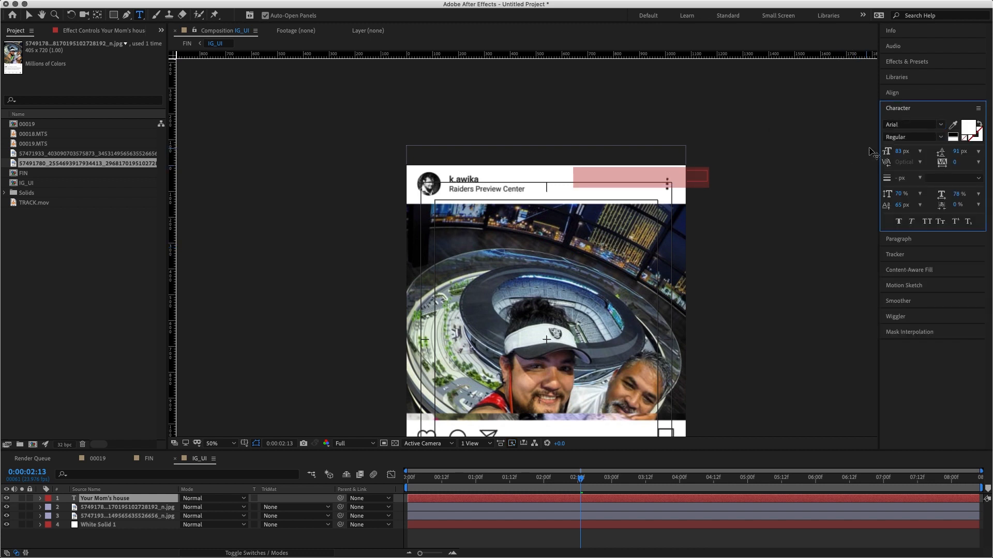
click(957, 134)
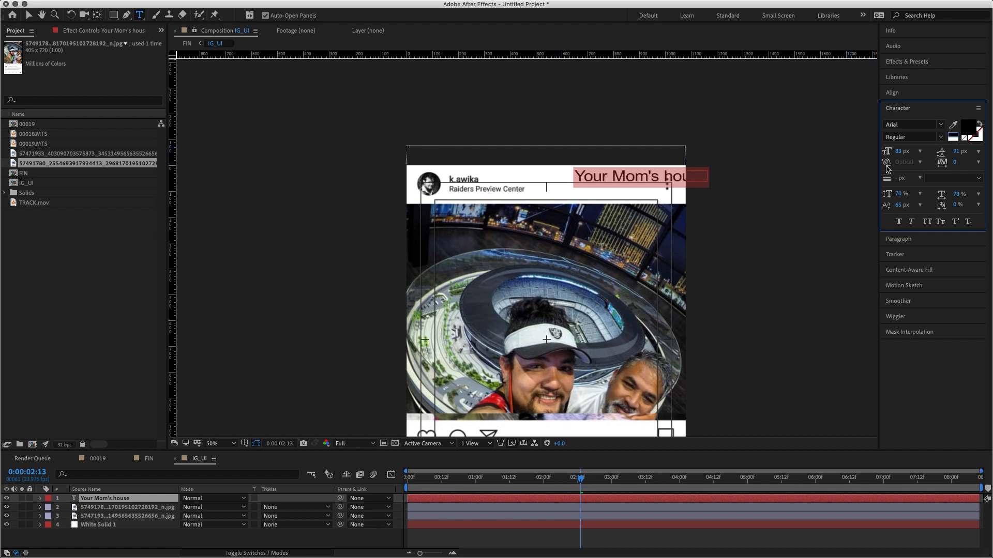
Reduce the "Your Mom's house" text to 40 px and place it over the "Raiders Preview Center" line below the username.
drag(894, 154, 882, 161)
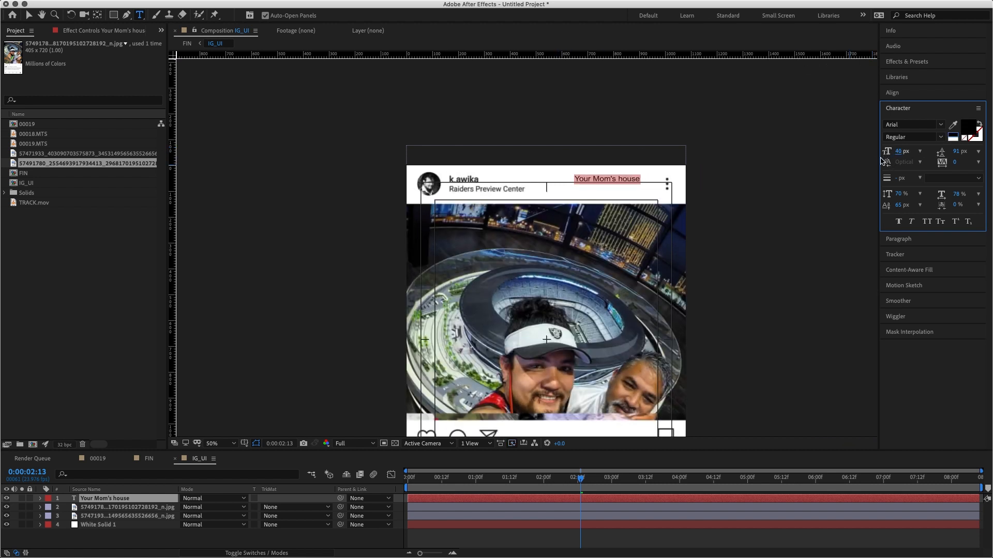
click(29, 15)
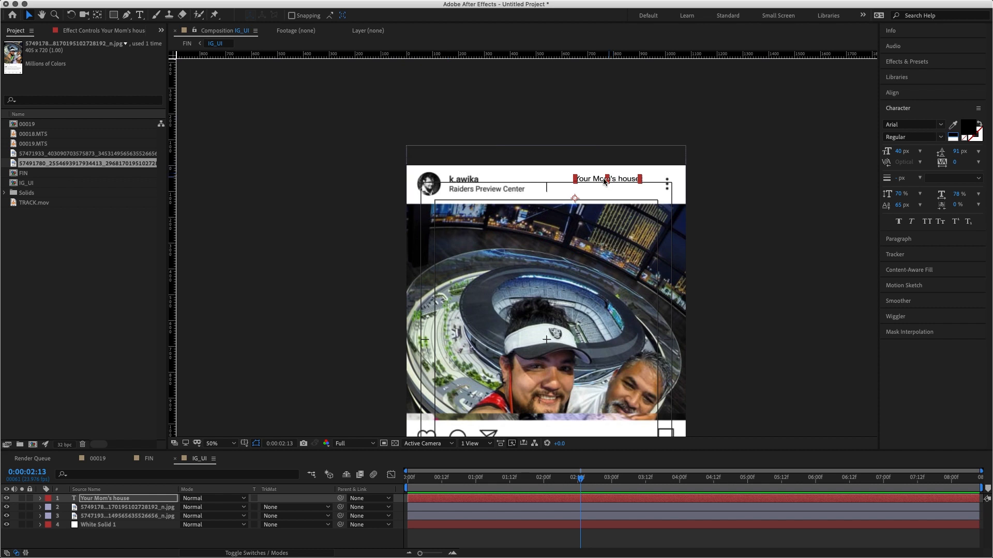
drag(604, 183, 447, 191)
Create a composition-sized 1080 x 1350 px solid coloured with the white sampled from the post header.
click(171, 536)
right_click(139, 539)
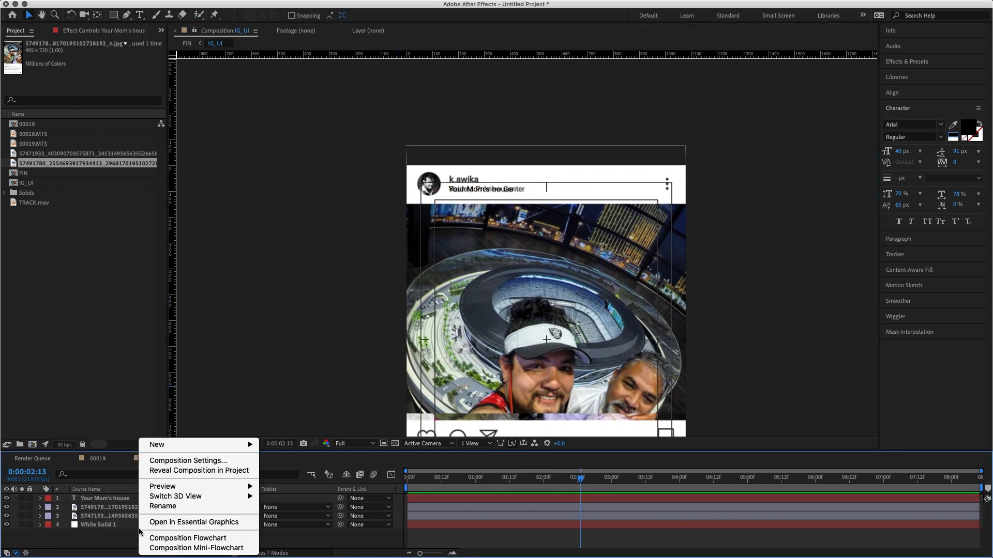
mouse_move(180, 445)
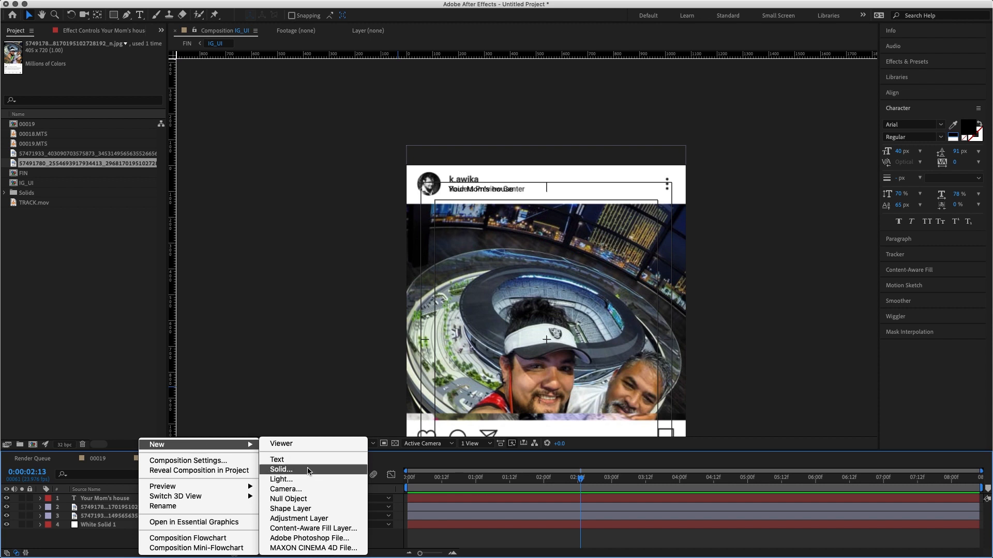
click(282, 470)
click(748, 436)
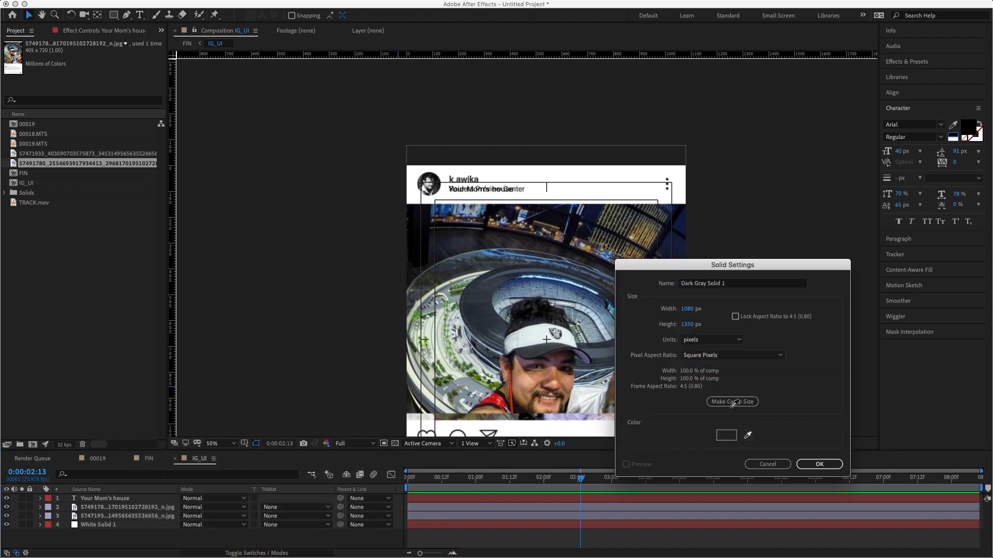
click(577, 176)
click(834, 467)
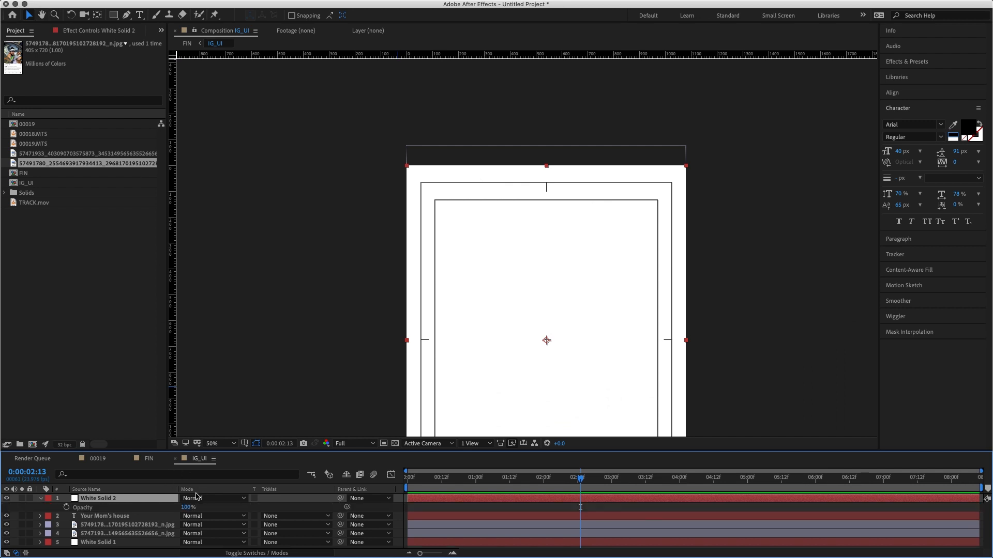
Hide White Solid 2 and draw a rectangular mask on it around the "Raiders Preview Center" line.
click(7, 499)
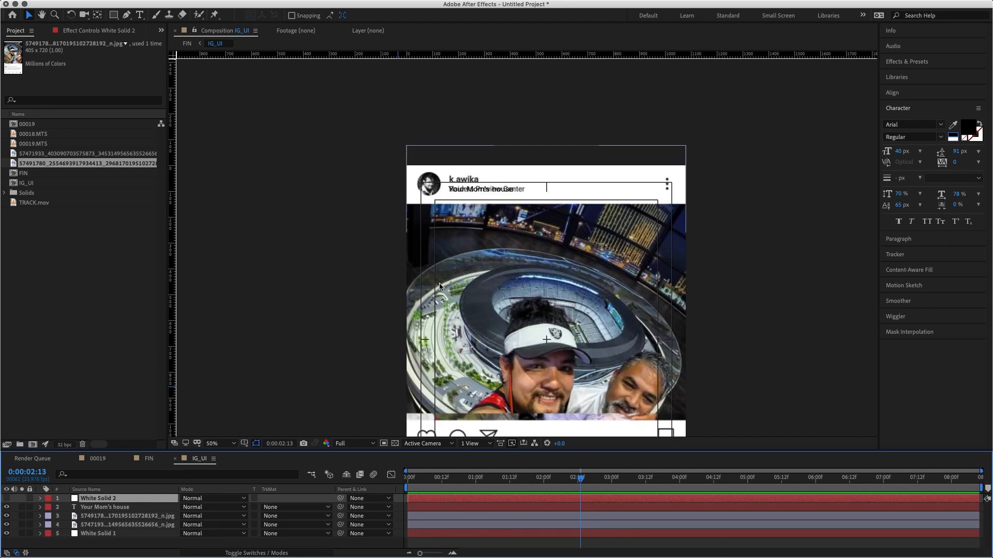
key(period)
drag(439, 219, 456, 267)
click(114, 15)
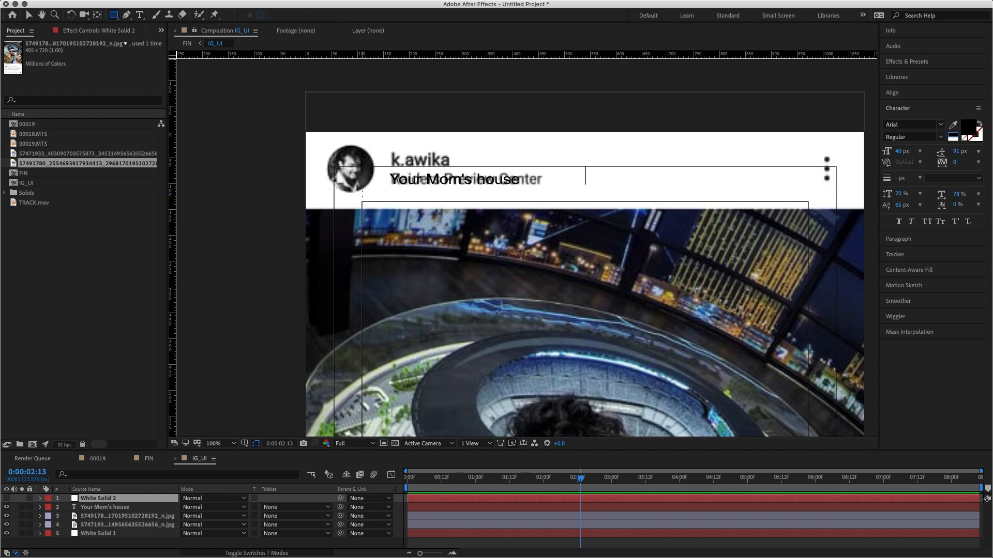
drag(383, 176, 549, 190)
Place White Solid 2 directly beneath the "Your Mom's house" text layer and turn its visibility back on.
drag(110, 501, 115, 536)
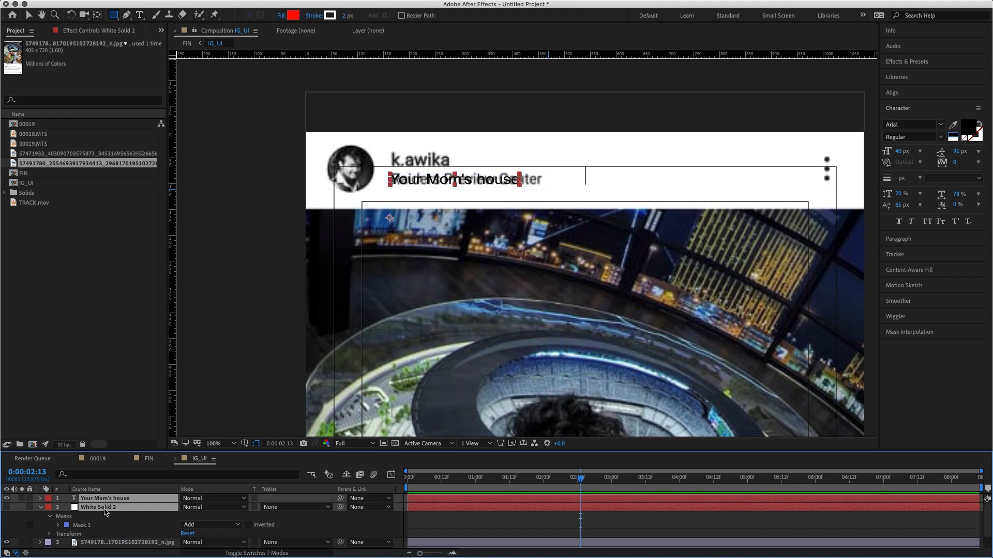
drag(105, 510, 38, 527)
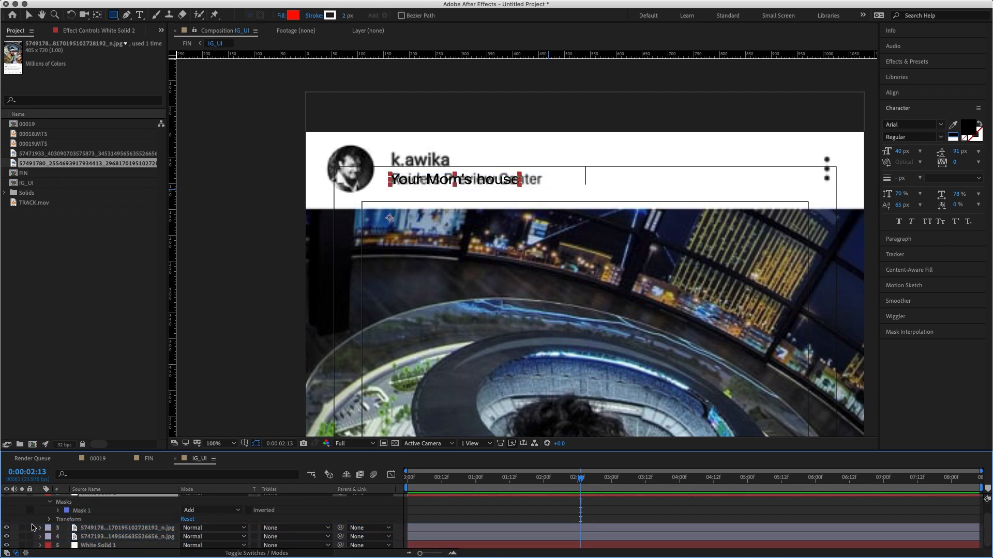
scroll(23, 515, up, 2)
click(5, 508)
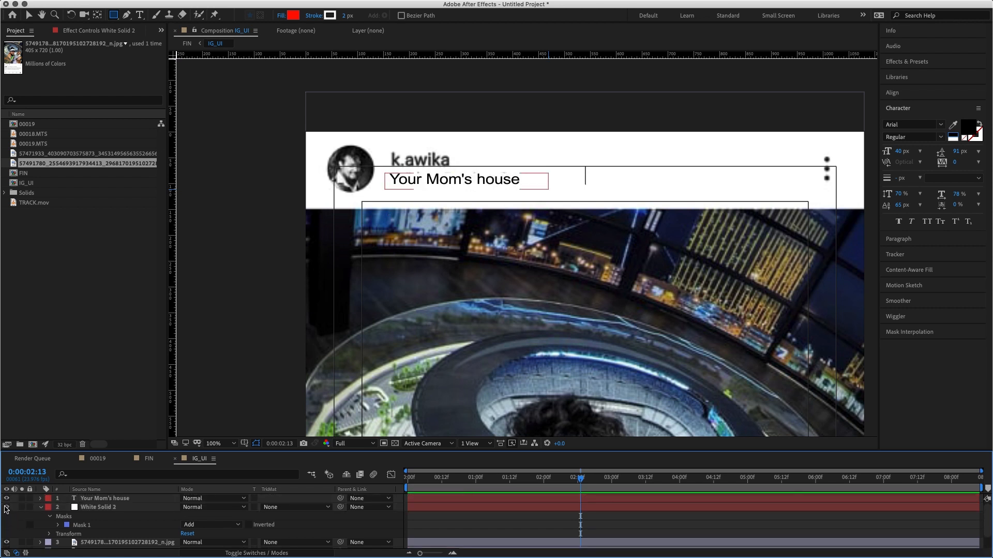
Raise the upper edge of White Solid 2's mask slightly, to just below the username.
click(456, 508)
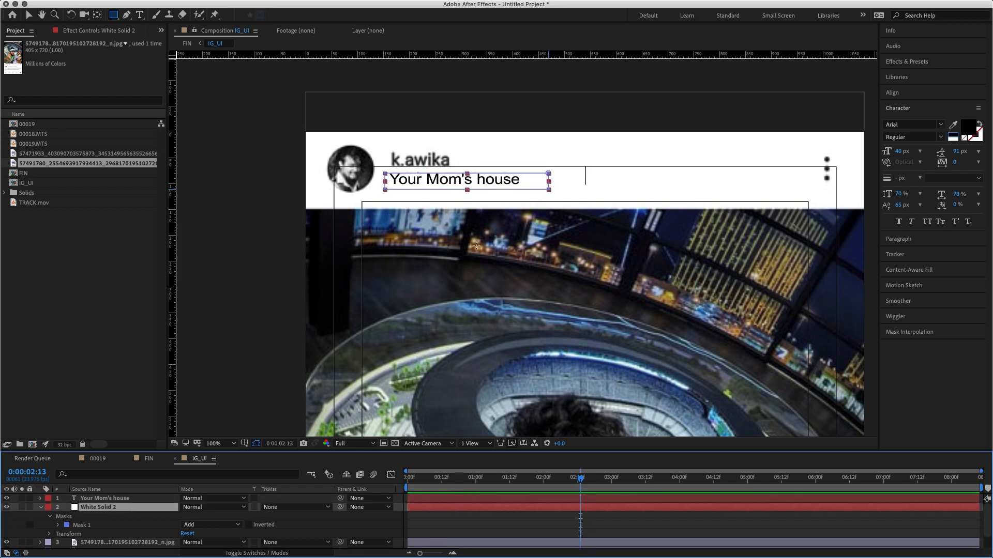
key(v)
click(548, 174)
drag(465, 174, 466, 169)
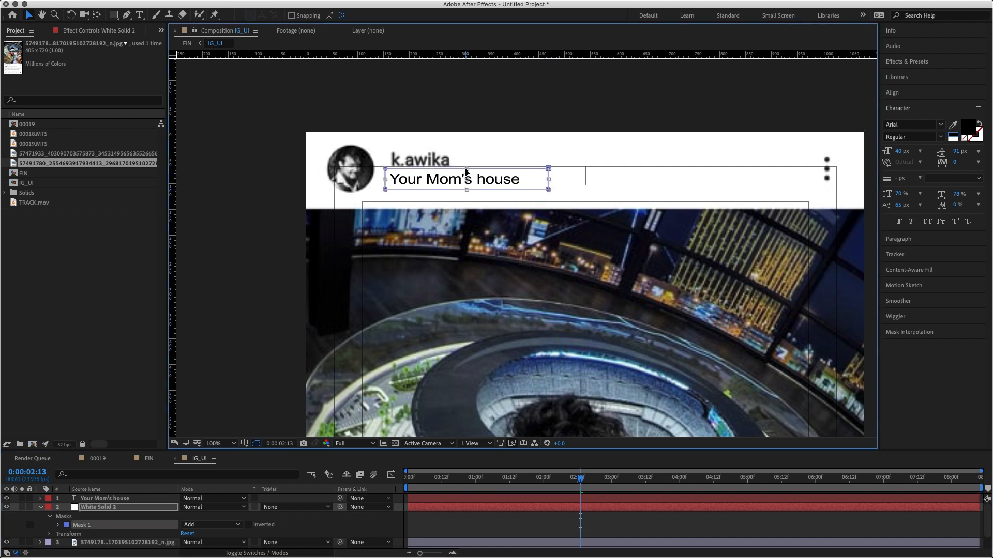
click(515, 521)
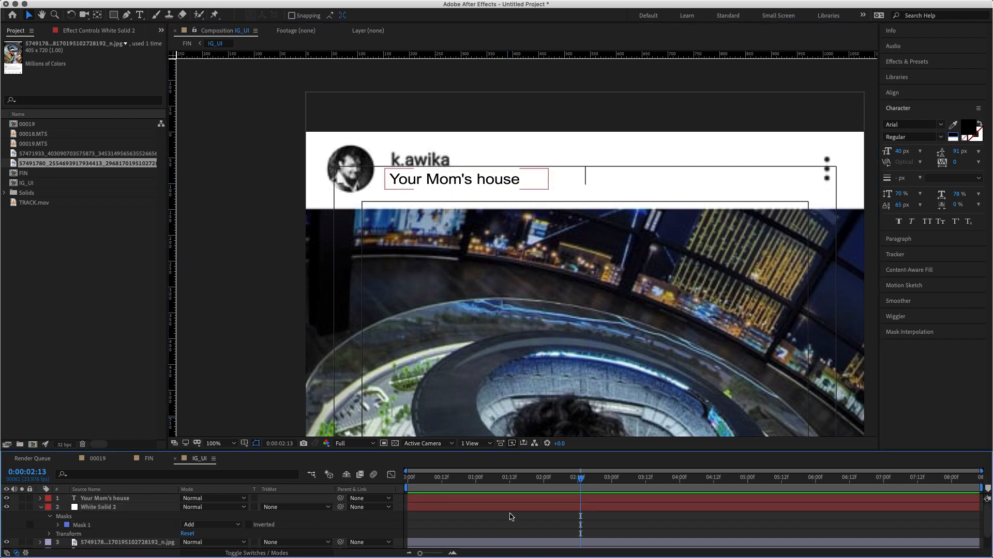
In FIN, copy the middle IG_UI segment's Mask 1 onto Mask 1 of the first IG_UI segment.
click(149, 458)
key(space)
drag(569, 372, 573, 352)
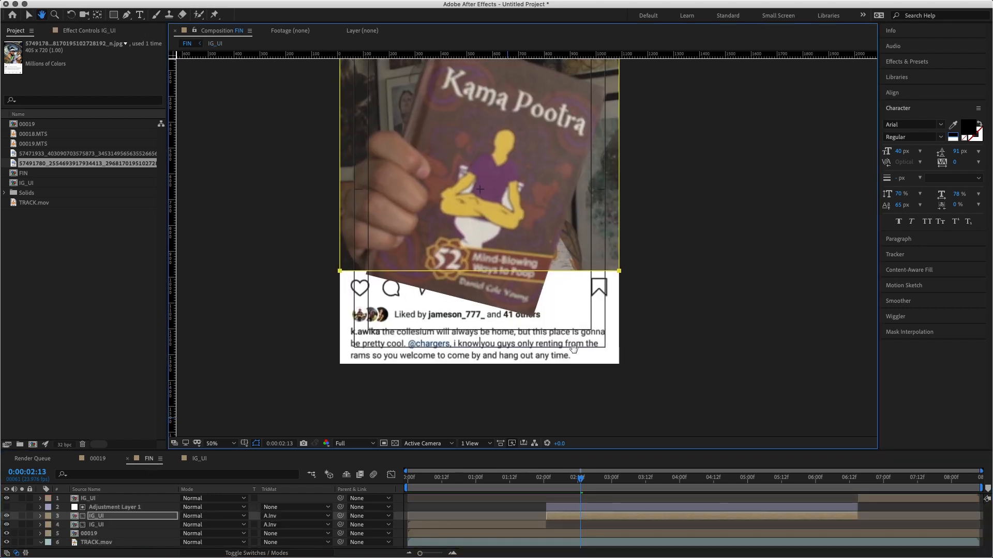
click(604, 516)
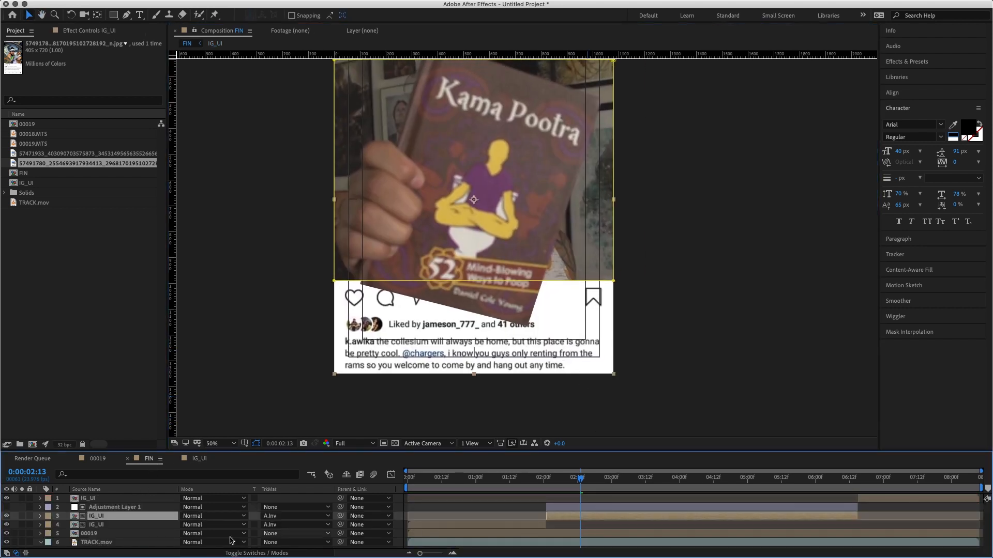
key(m)
click(78, 526)
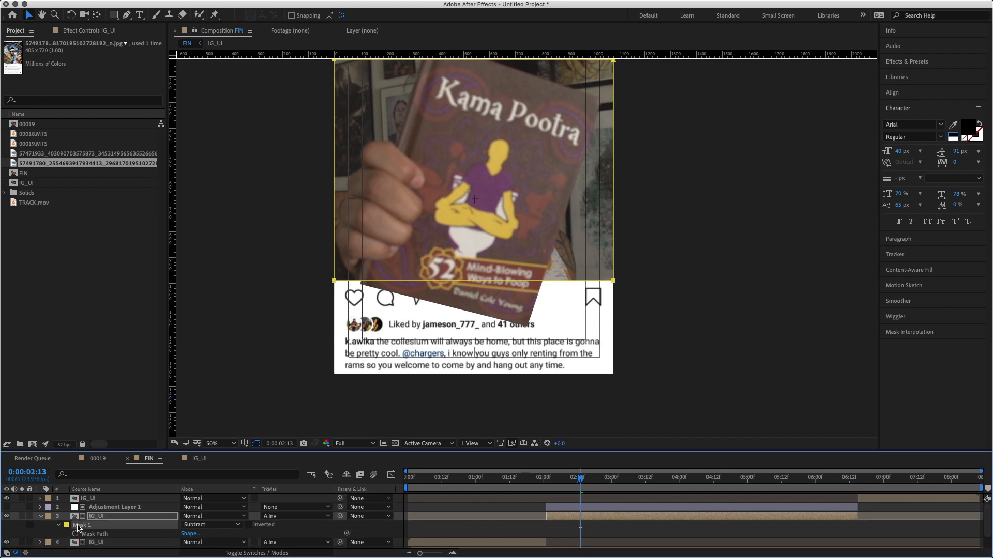
click(473, 480)
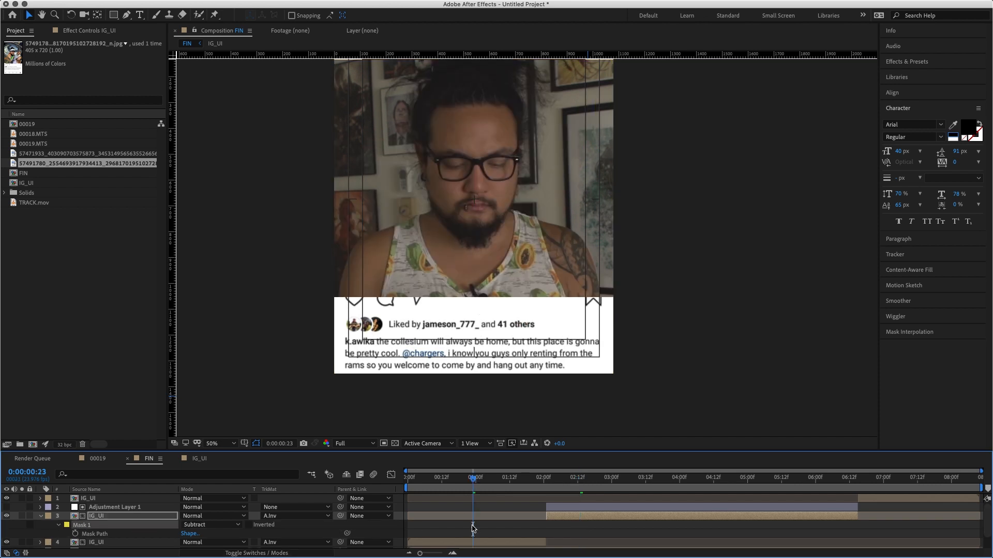
click(468, 543)
key(m)
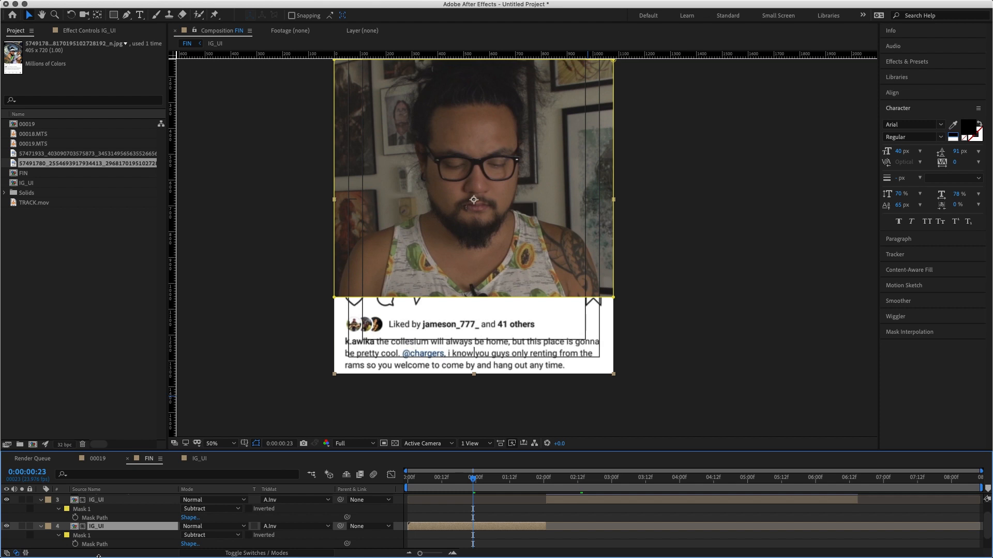
click(85, 537)
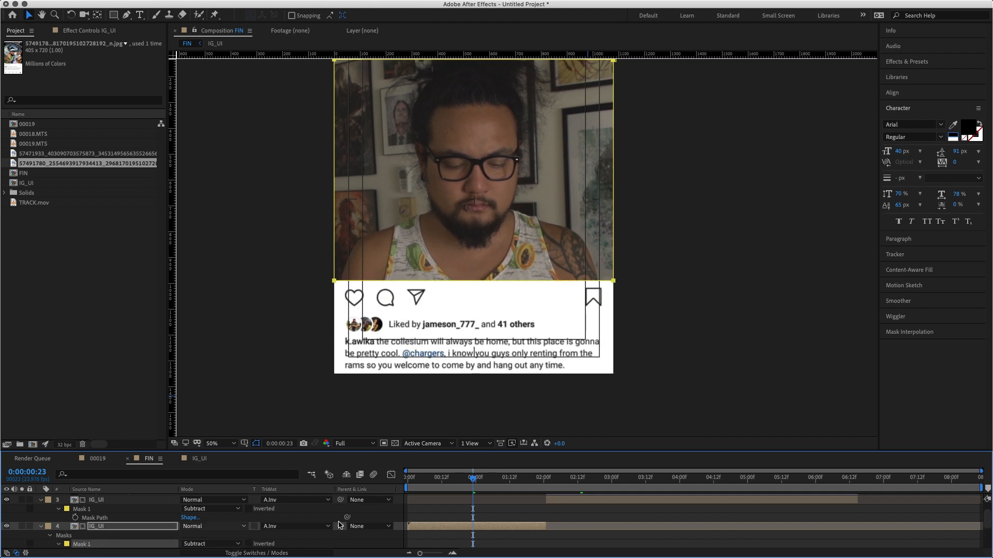
Paste the copied mask onto Mask 1 of the last IG_UI segment at 0:00:07:10.
scroll(911, 491, up, 2)
click(911, 492)
click(912, 498)
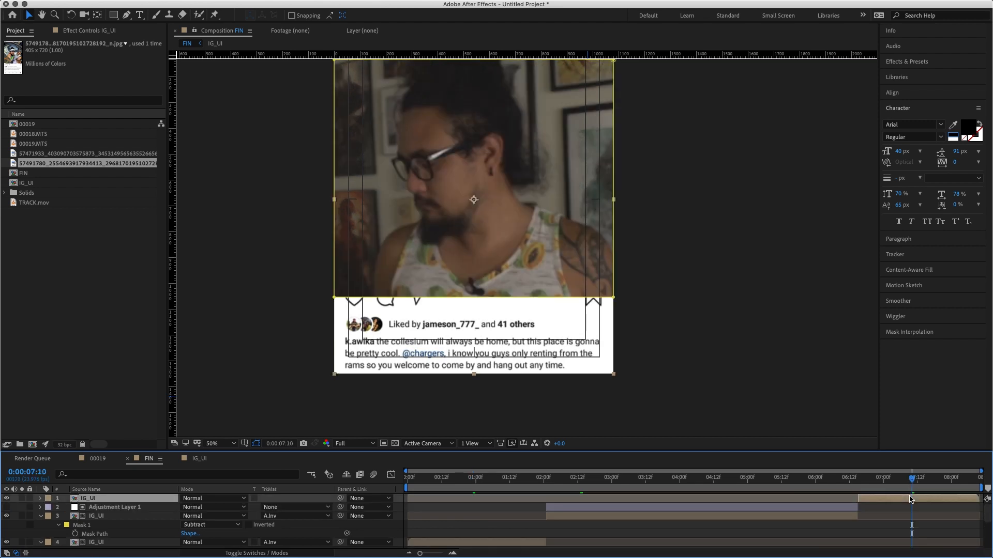
key(m)
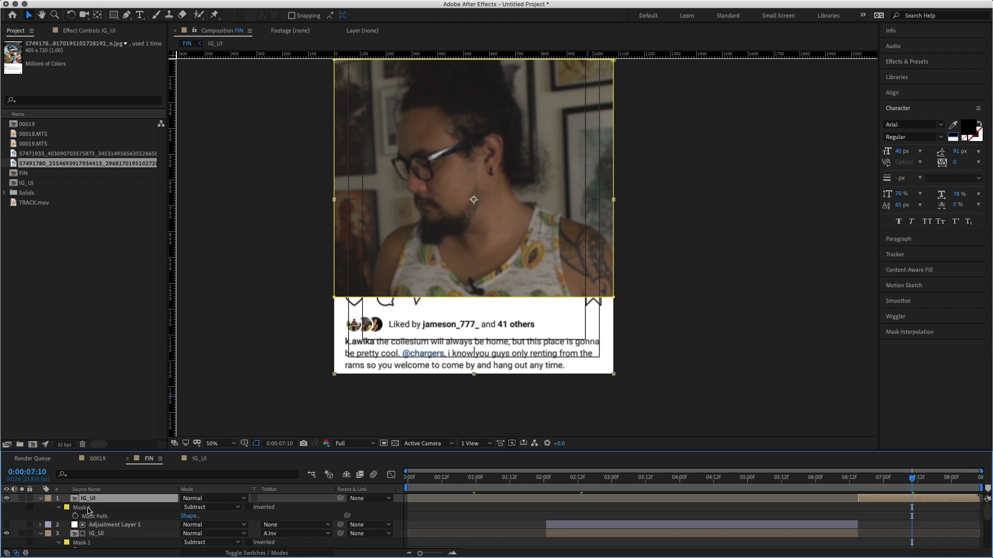
click(88, 510)
key(m)
key(m)
Return FIN to 0:00:00:00 and hide the title/action-safe guides over the full post frame.
click(472, 484)
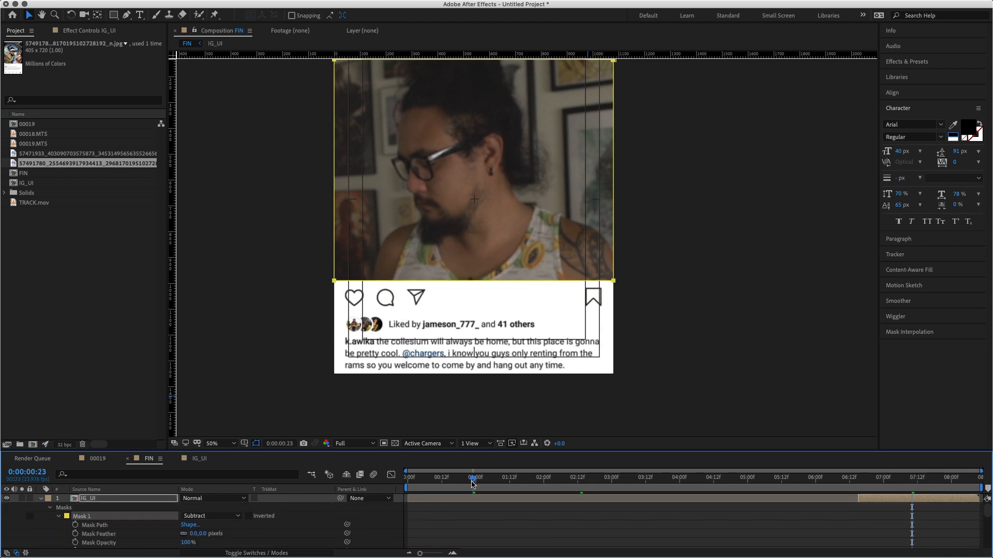
drag(472, 483, 378, 489)
key(comma)
drag(591, 219, 614, 257)
key(v)
key(period)
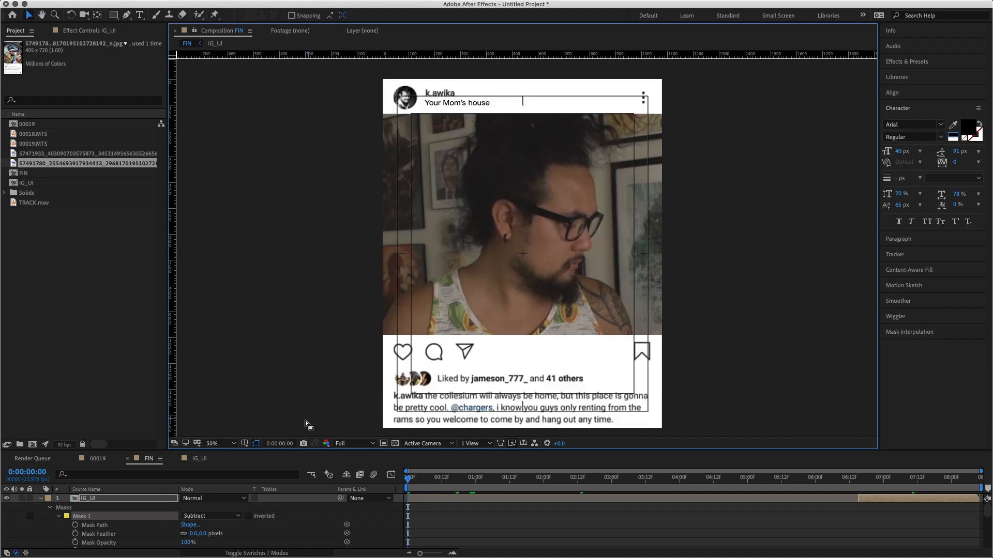
click(244, 443)
click(256, 443)
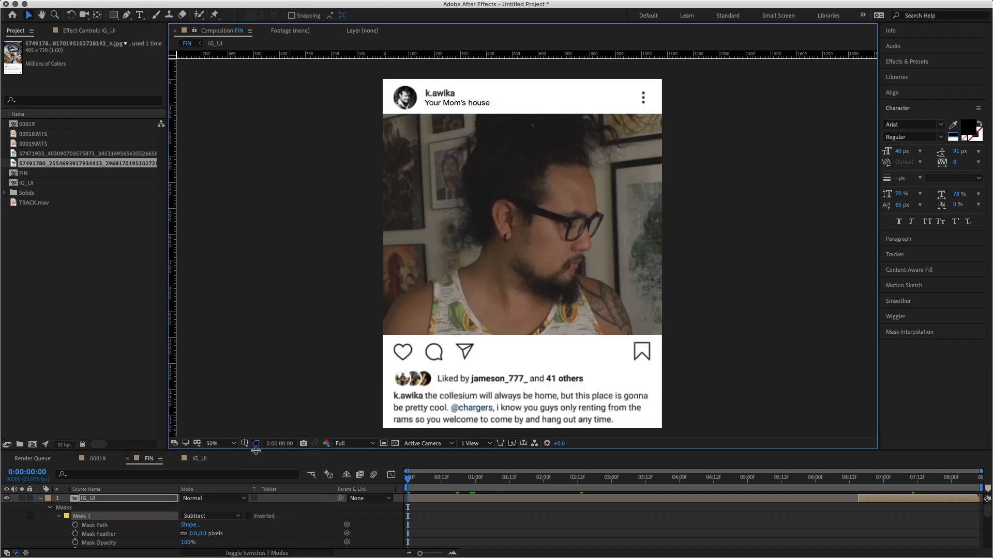
Play through FIN and examine the book and hand edges against the post border at 0:00:04:10.
key(space)
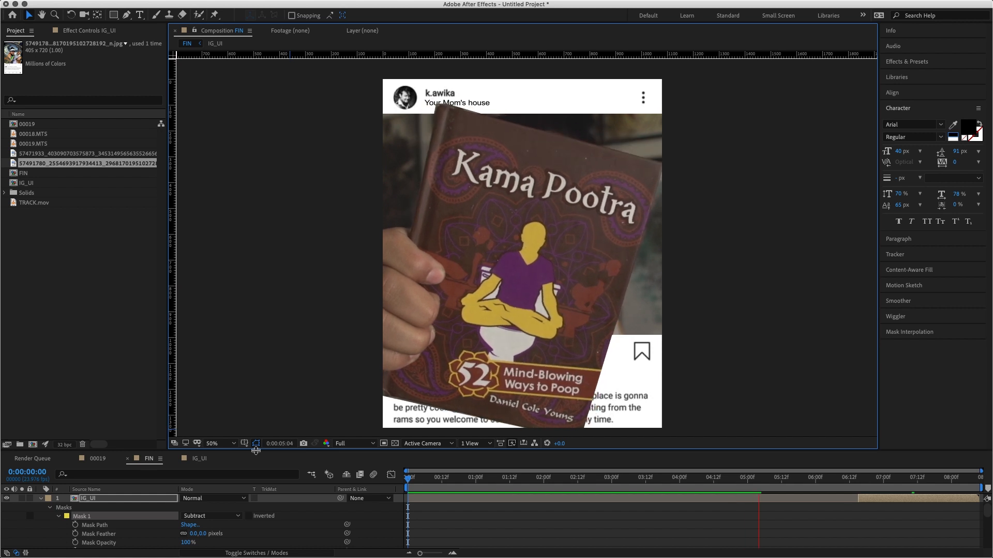
key(space)
drag(752, 482, 708, 480)
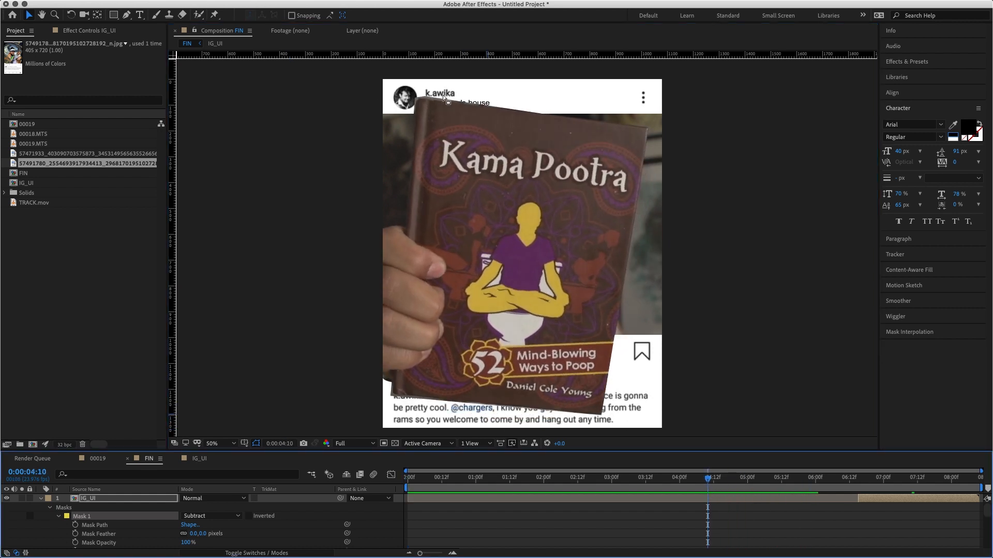
key(period)
drag(440, 199, 445, 297)
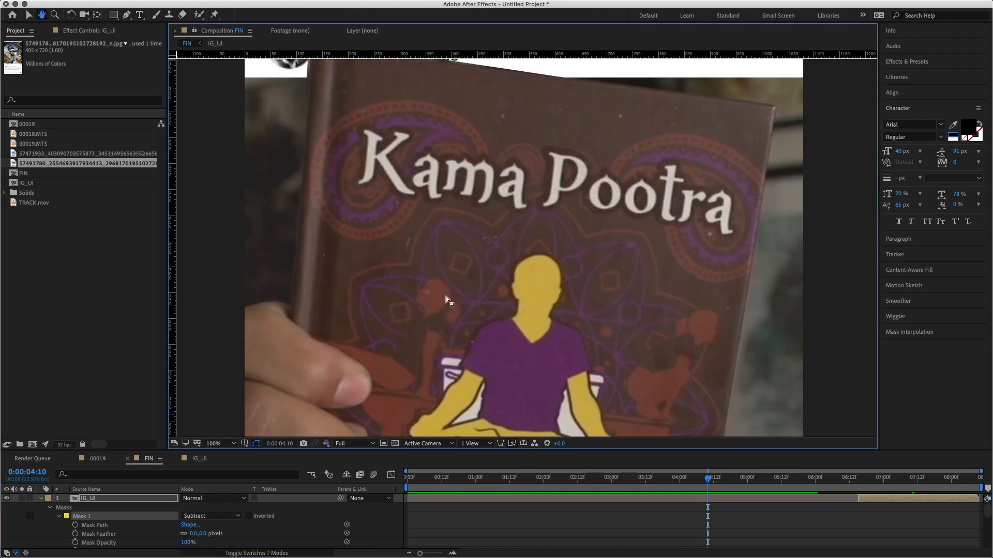
drag(425, 219, 440, 255)
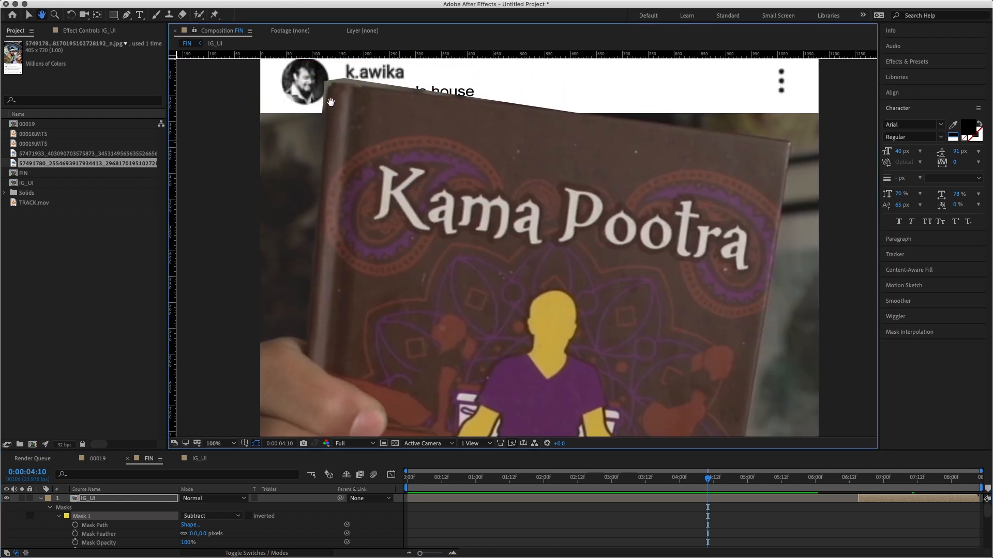
drag(332, 103, 356, 174)
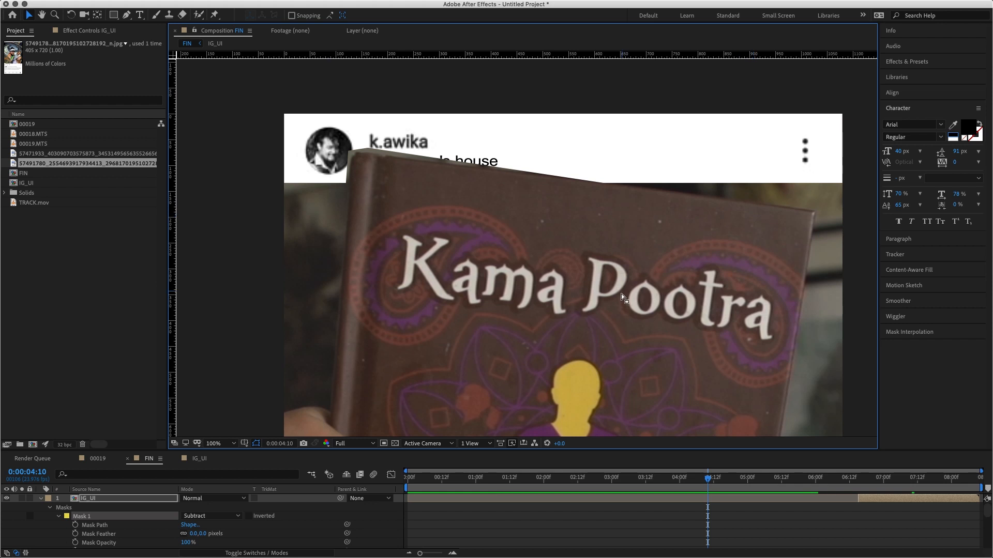
scroll(622, 294, down, 10)
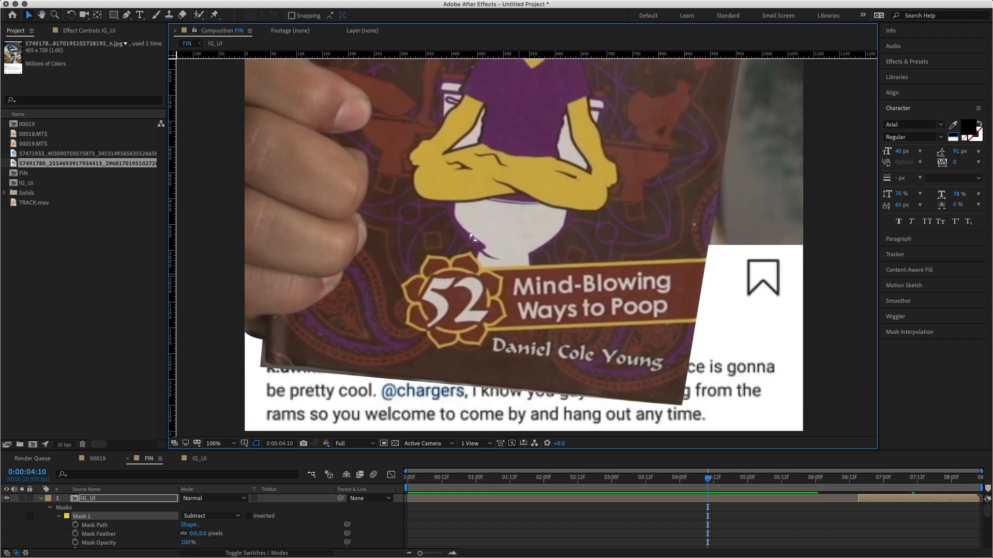
scroll(734, 514, down, 3)
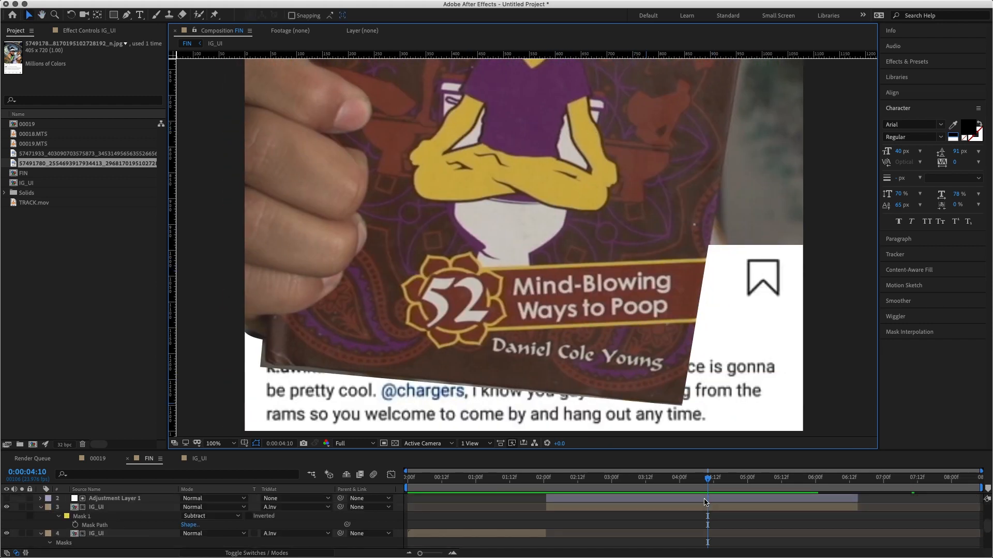
Set the Mask Feather of Adjustment Layer 1's Layer 1 mask to 10 pixels, after trying 15.
click(705, 499)
key(f)
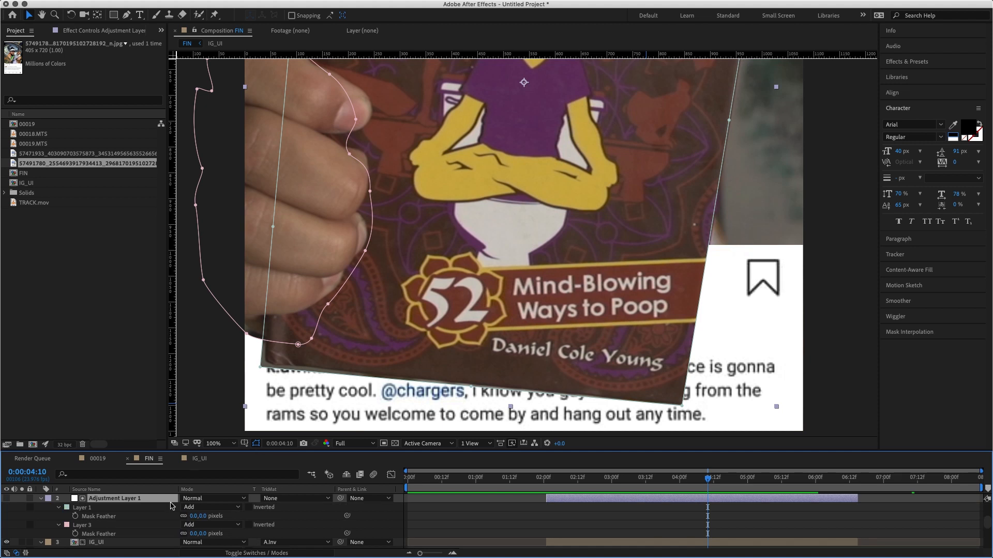
click(201, 516)
text(15)
key(Return)
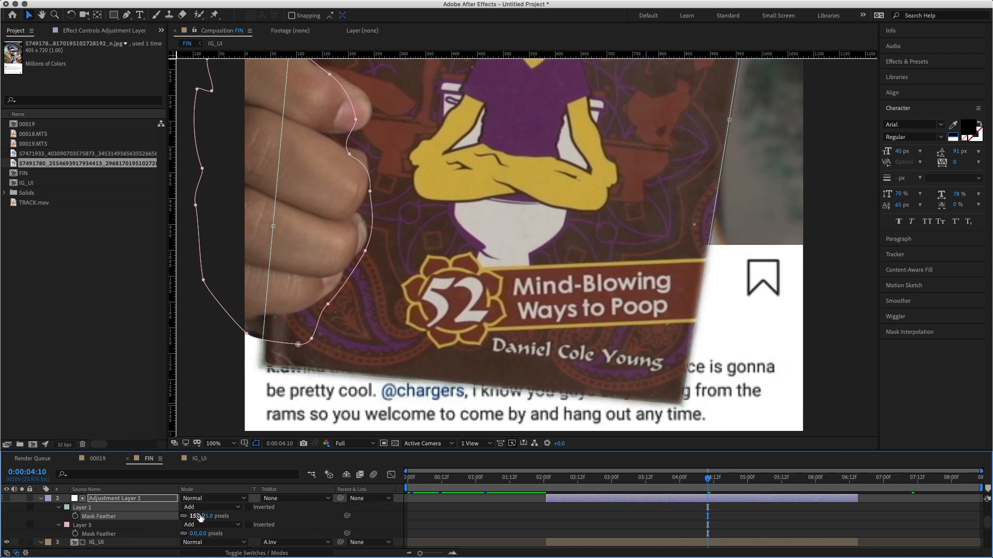
click(201, 516)
text(10)
key(Return)
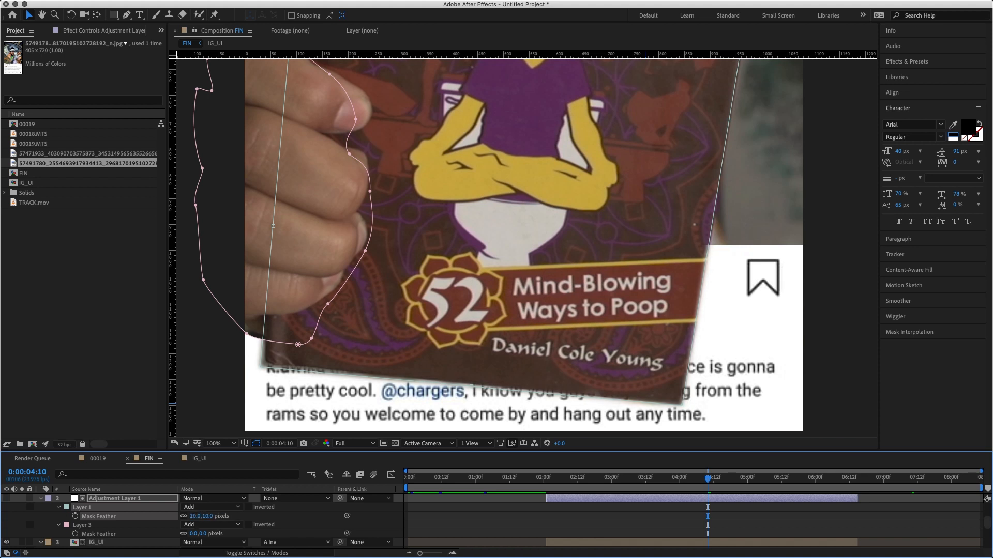
Try a 15-pixel Mask Feather on Adjustment Layer 1's Layer 1 mask, then restore it to 10 pixels.
click(195, 516)
text(15)
key(Return)
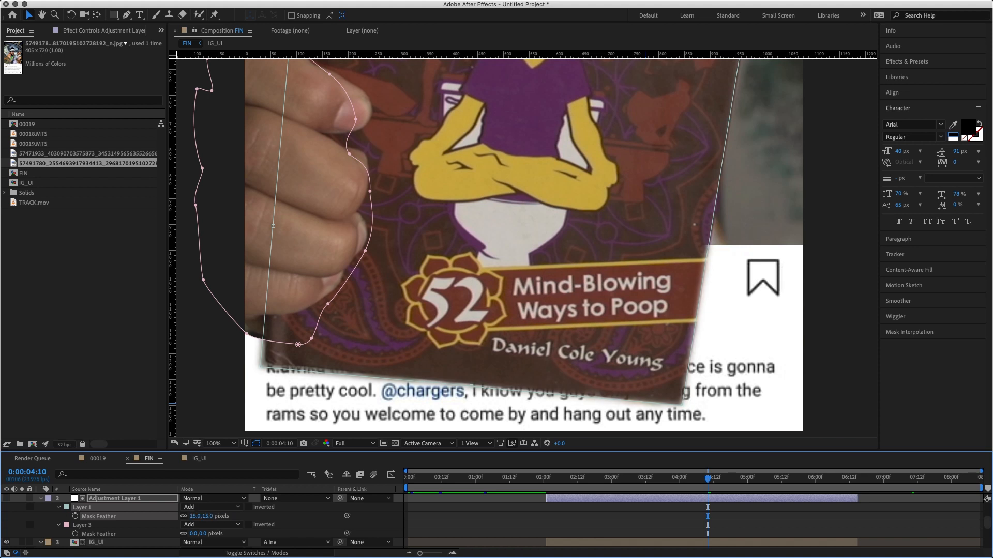
click(193, 516)
text(10)
key(Return)
Set the Mask Feather of Adjustment Layer 1's Layer 3 mask to 10 pixels.
click(195, 534)
text(1)
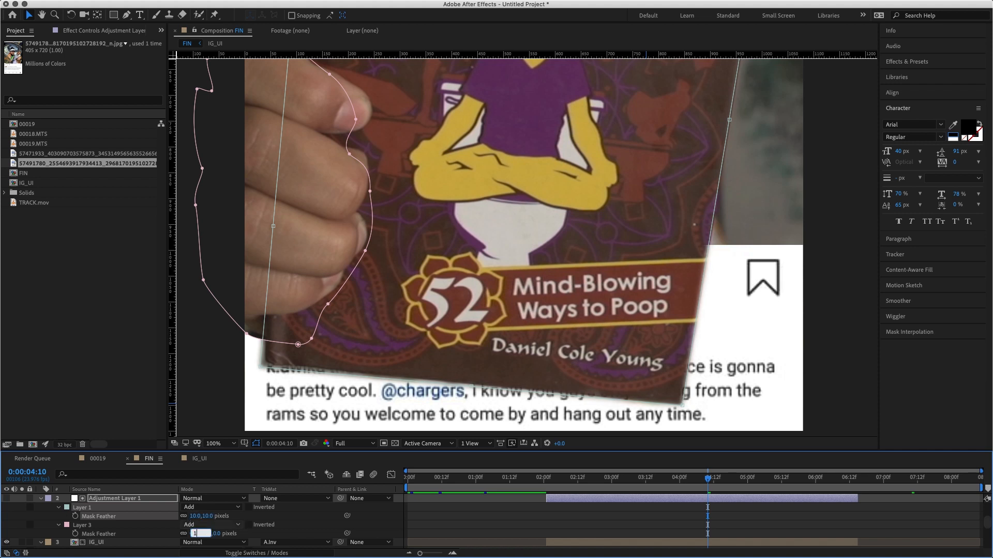
text(0)
key(Return)
scroll(558, 323, down, 1)
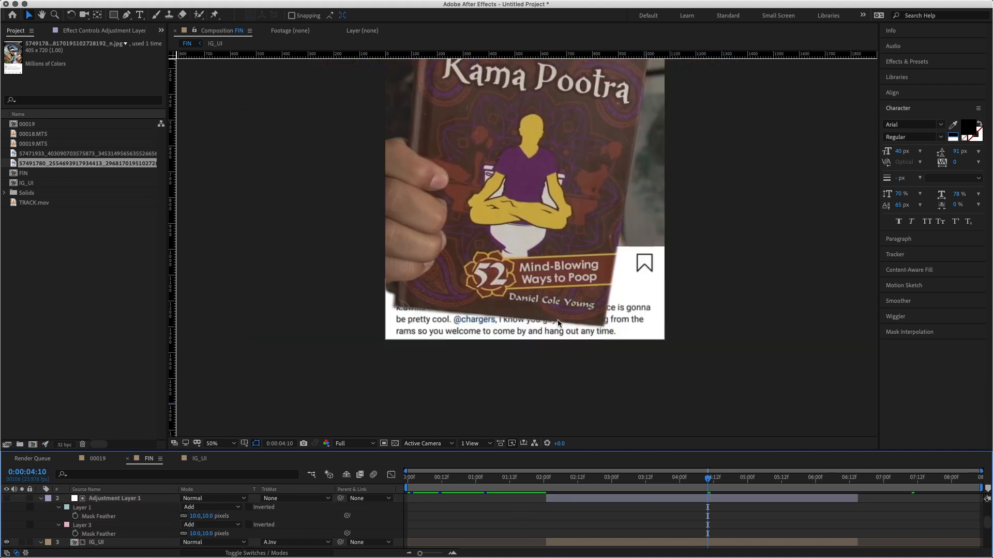
Play through FIN from 0:00:04:10 and examine the feathered book and hand edges around 0:00:02:01.
scroll(558, 323, up, 5)
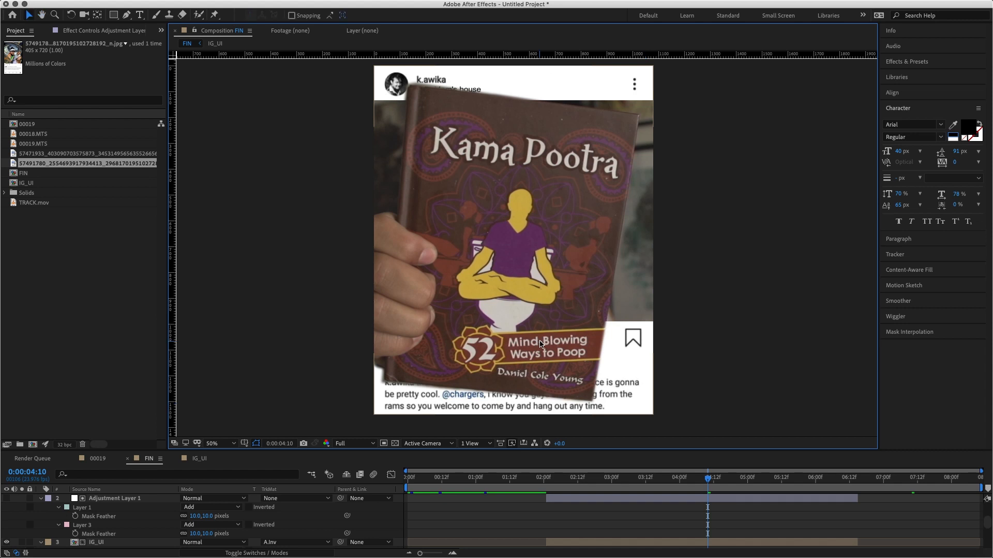
key(space)
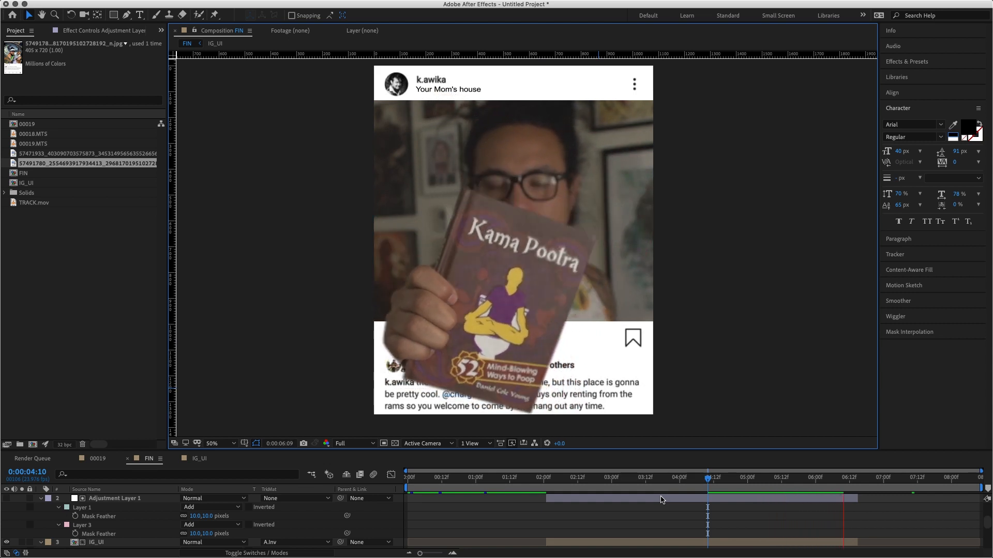
click(541, 491)
key(space)
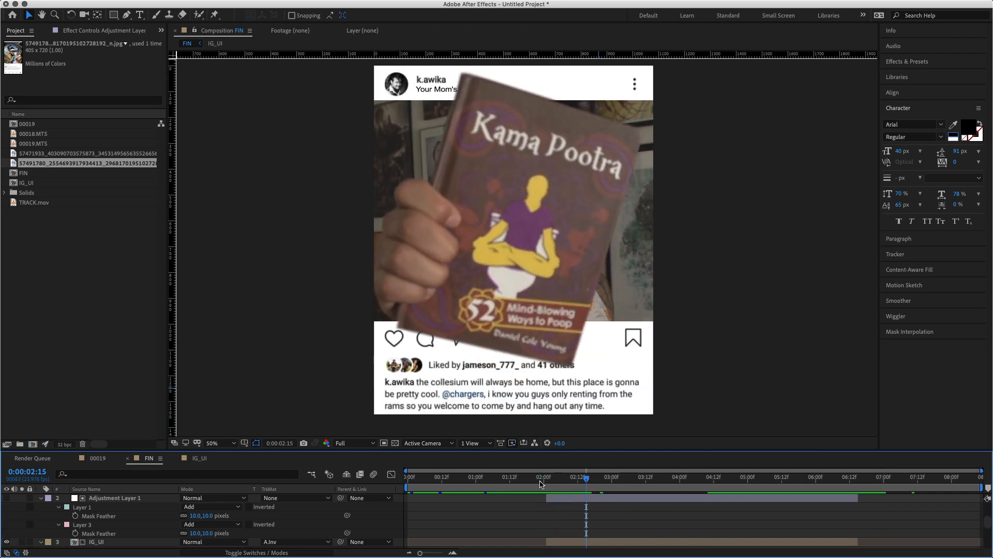
drag(542, 481, 555, 480)
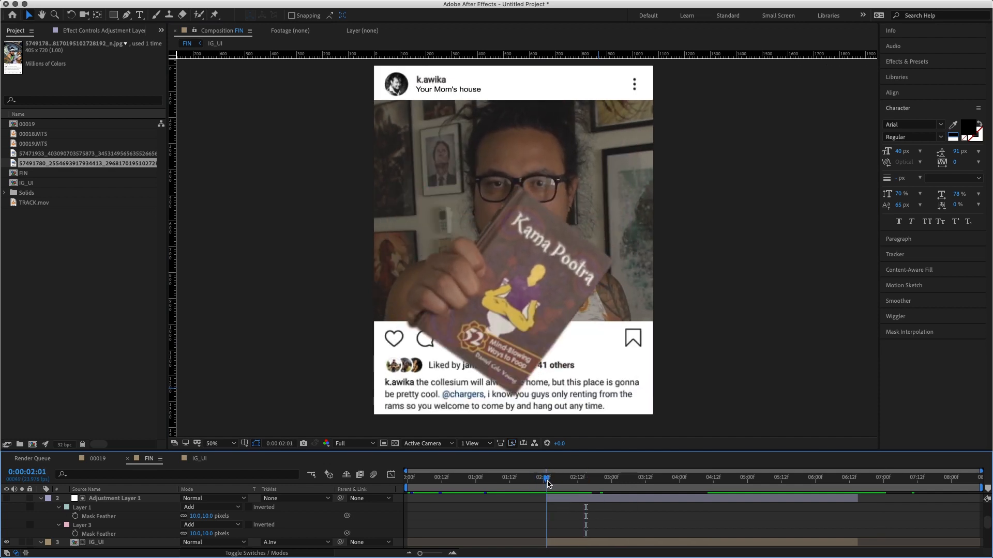
mouse_move(541, 487)
mouse_down()
mouse_move(552, 488)
mouse_move(542, 488)
mouse_up()
mouse_move(548, 490)
mouse_down()
mouse_move(510, 479)
mouse_move(551, 480)
mouse_move(503, 480)
mouse_move(563, 483)
mouse_move(469, 481)
mouse_move(828, 486)
mouse_move(407, 481)
mouse_move(543, 481)
mouse_move(442, 482)
mouse_move(571, 504)
mouse_move(771, 508)
mouse_move(534, 500)
mouse_move(794, 502)
mouse_move(540, 498)
mouse_move(584, 492)
mouse_move(550, 492)
mouse_up()
Collapse the expanded properties of all layers in FIN and select the 00019 layer.
key(super+a)
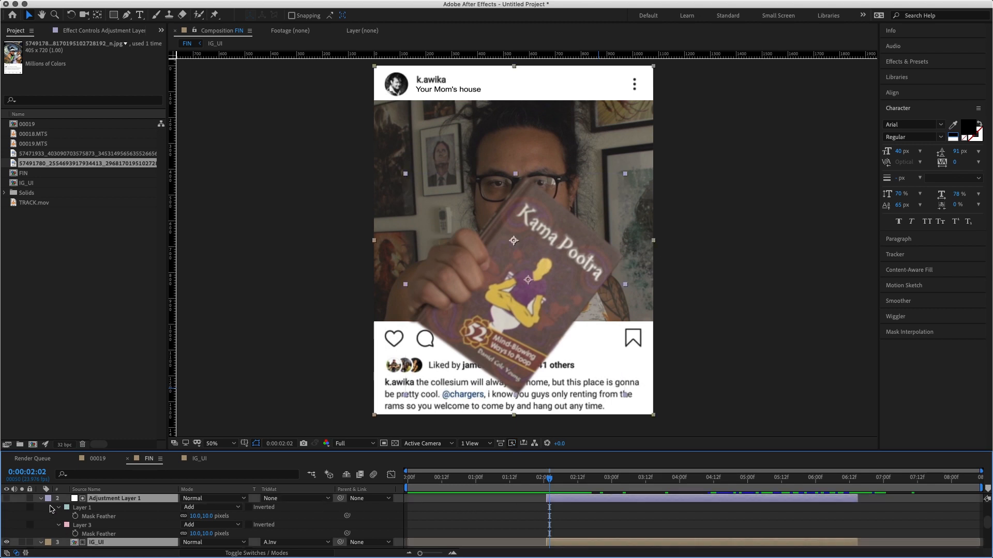
click(42, 499)
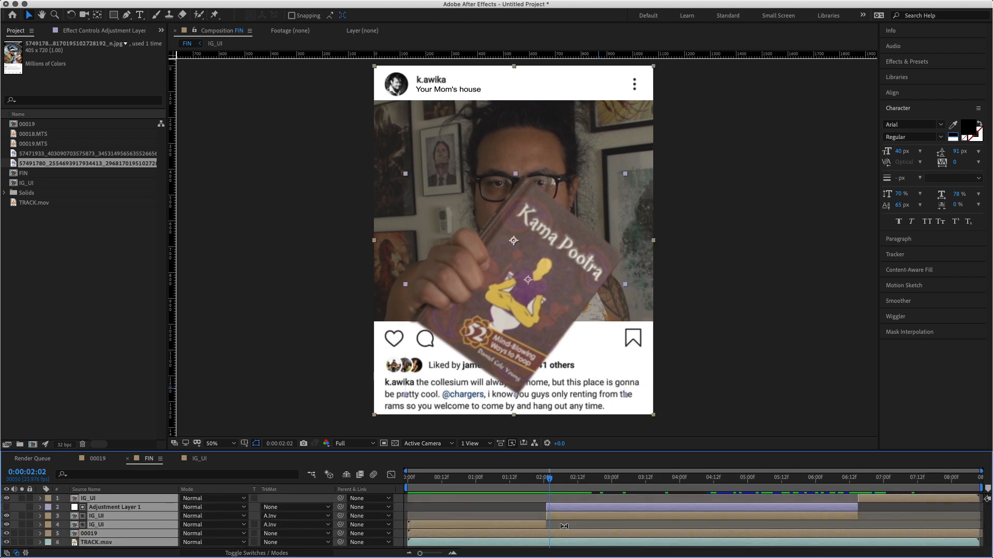
click(520, 516)
click(575, 534)
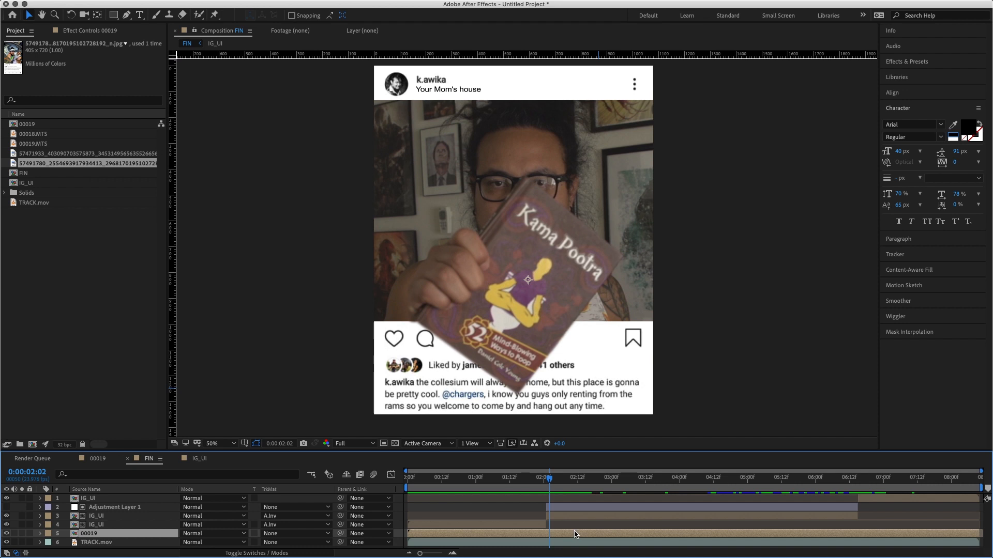
Examine how Adjustment Layer 1 and the two matted IG_UI segments work together between 0:00:02:21 and 0:00:02:07.
drag(558, 486, 603, 484)
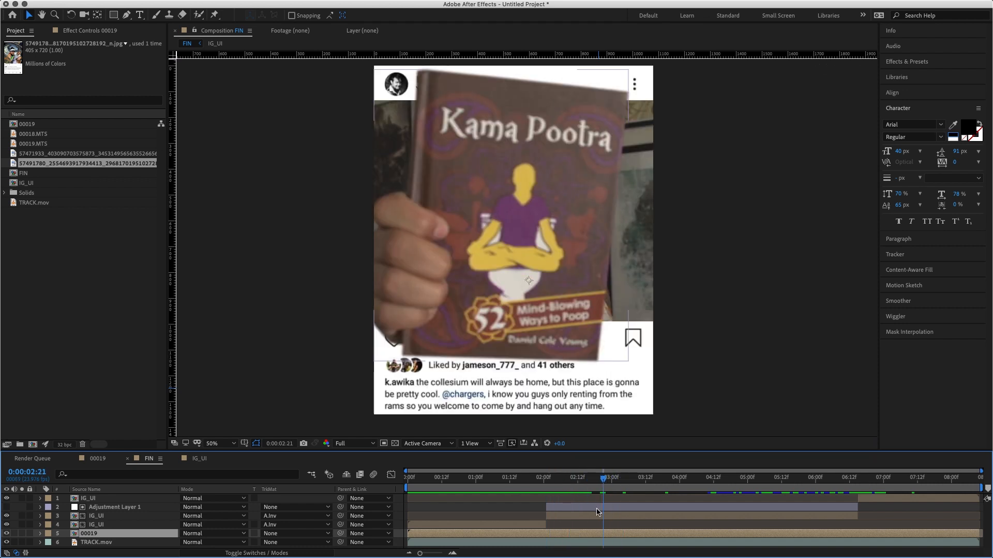
click(597, 509)
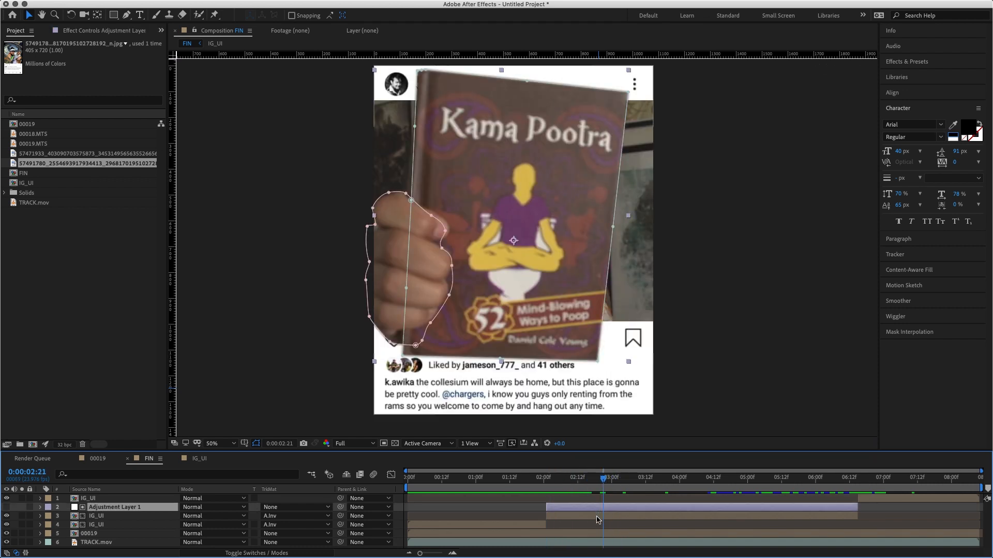
click(597, 519)
click(20, 516)
click(20, 515)
click(122, 508)
click(105, 517)
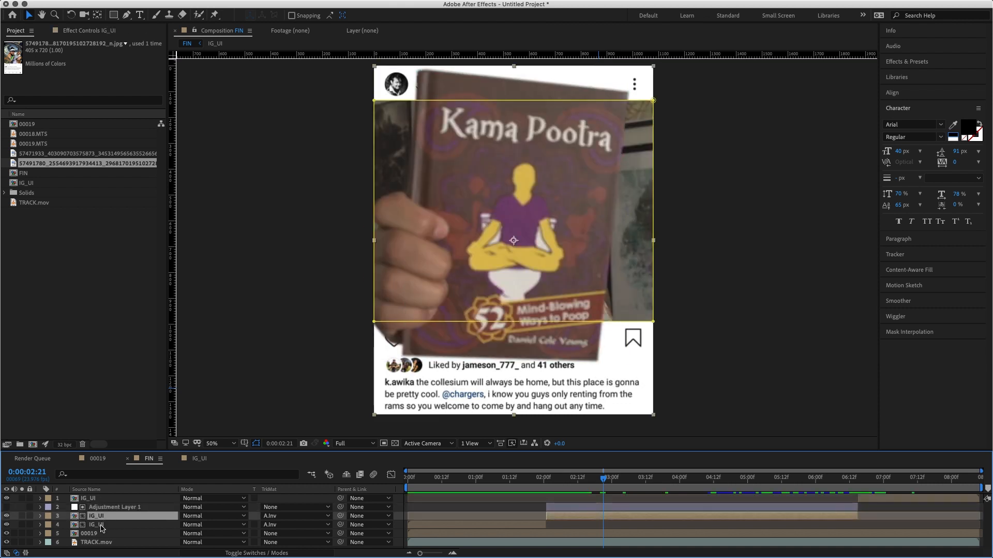
click(98, 526)
click(21, 525)
click(22, 526)
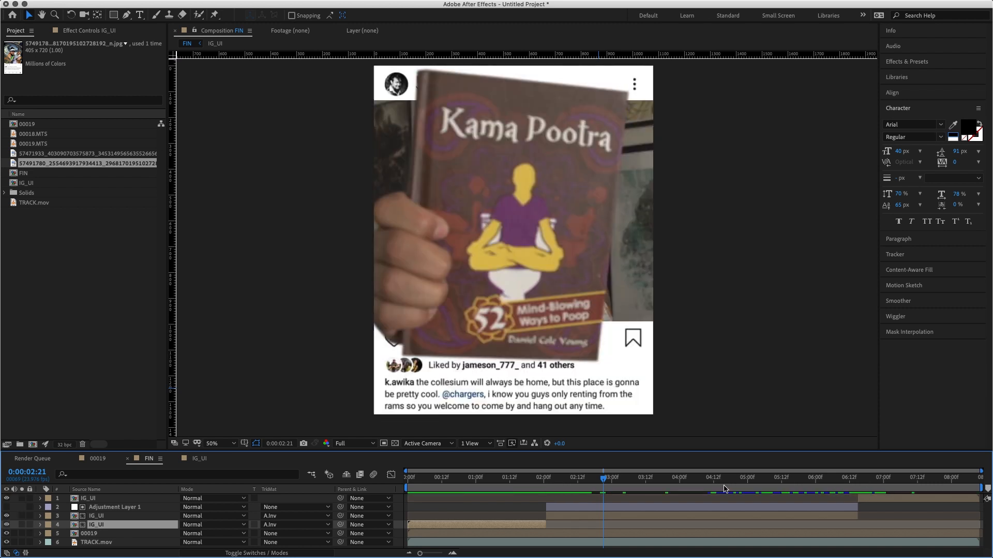
drag(605, 483, 563, 478)
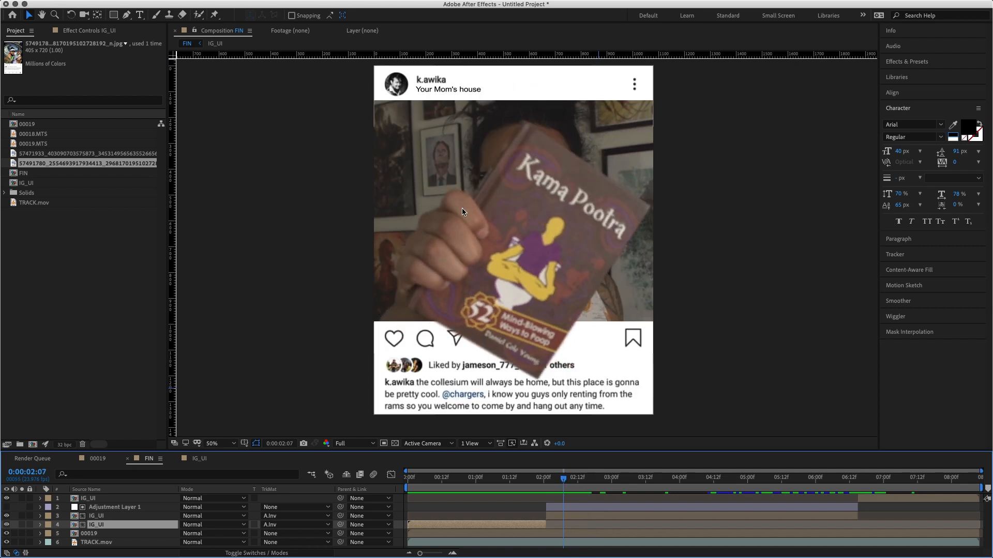
Duplicate the masked Adjustment Layer 1 in FIN.
click(615, 517)
click(616, 511)
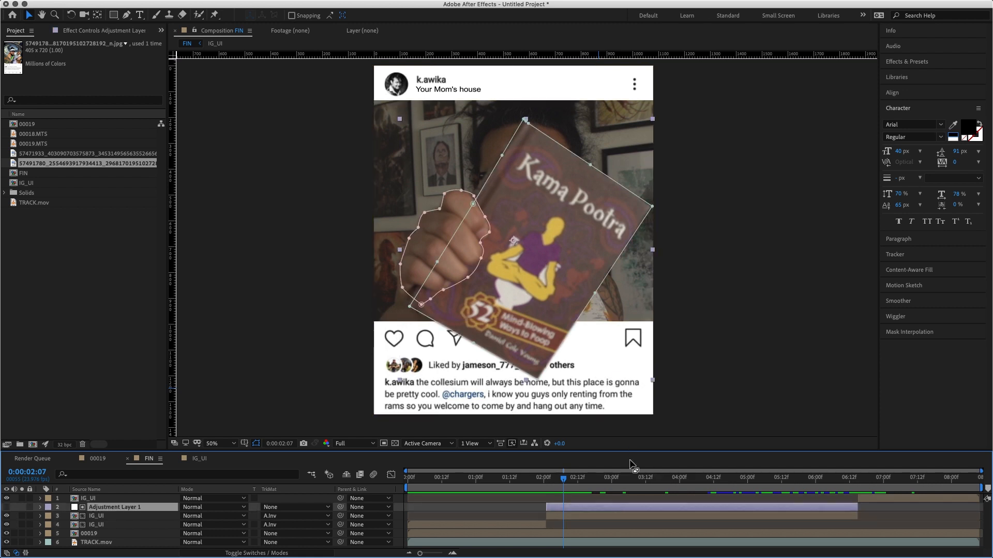
key(super+d)
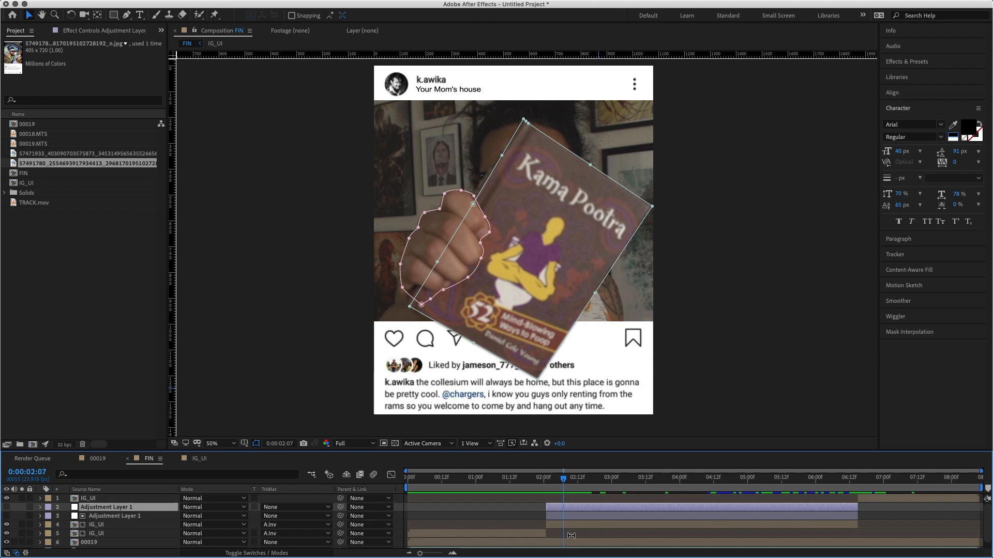
Duplicate the 00019 layer and place the copy directly beneath the upper Adjustment Layer 1.
click(571, 535)
scroll(571, 535, down, 1)
click(569, 536)
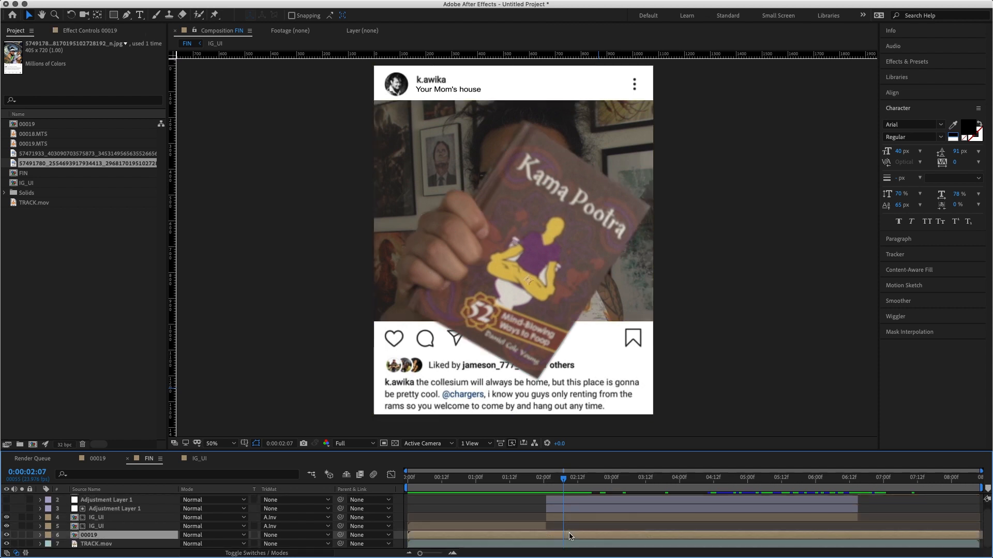
mouse_move(554, 480)
mouse_down()
mouse_move(543, 486)
mouse_move(551, 481)
mouse_up()
key(super+d)
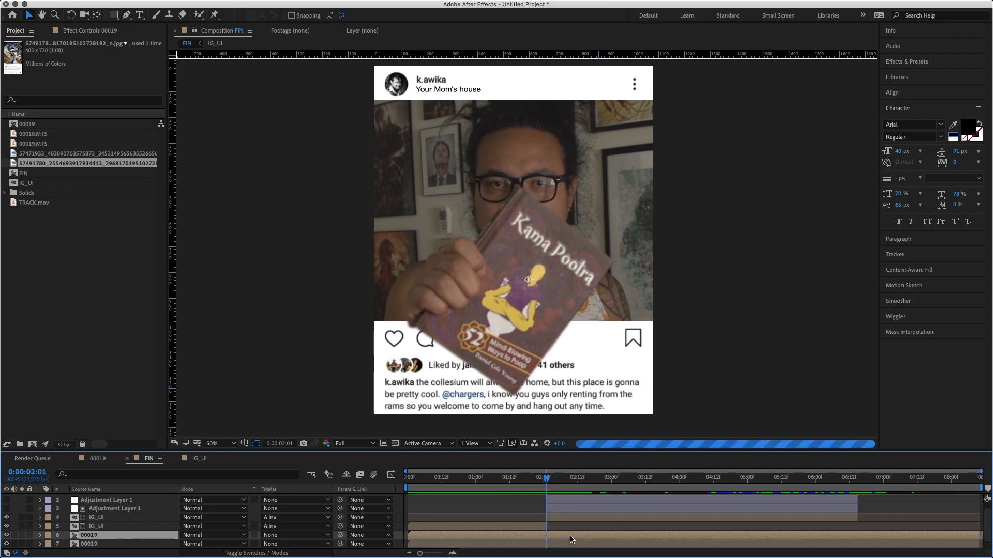
drag(108, 537, 126, 505)
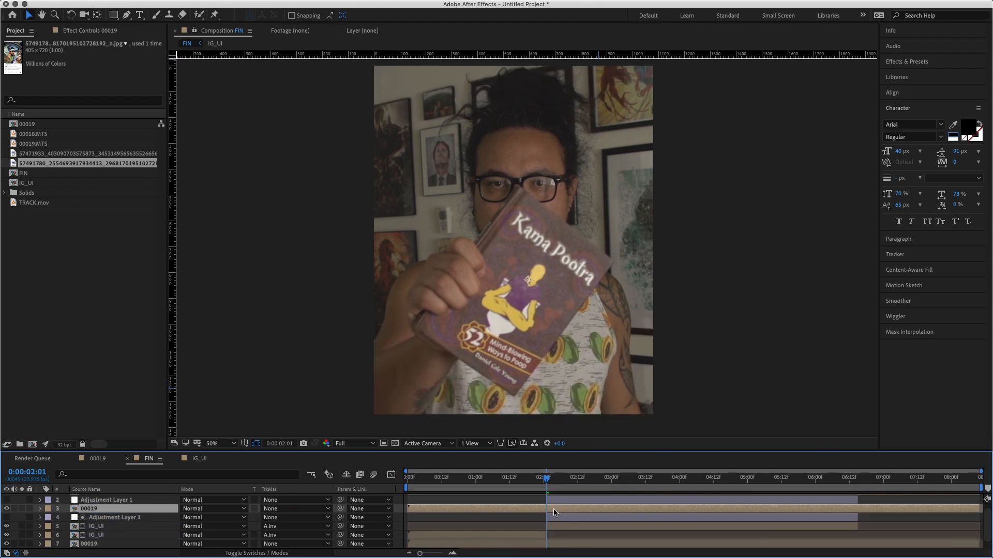
Trim the upper 00019 copy to span 0:00:02:01 to 0:00:06:15, deleting the remainder after the cut.
click(861, 487)
drag(861, 489, 859, 491)
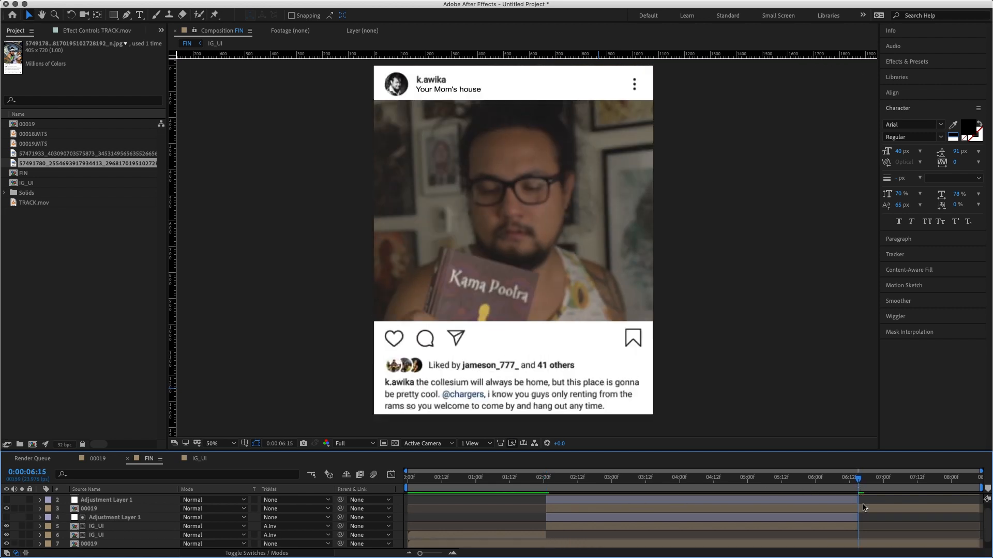
click(864, 510)
key(super+shift+d)
key(Delete)
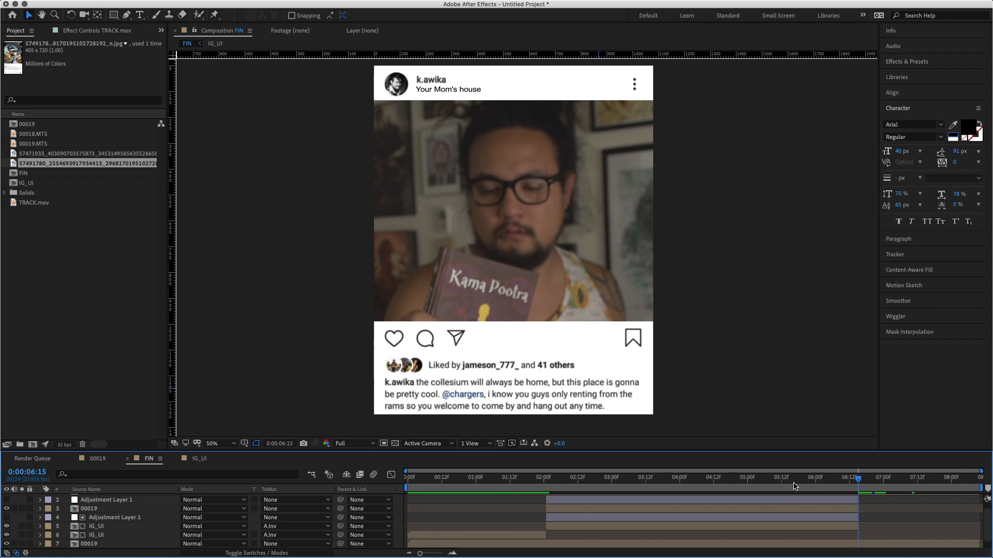
Set the upper 00019 copy's track matte to Alpha Matte "Adjustment Layer 1".
drag(799, 490, 731, 496)
click(723, 512)
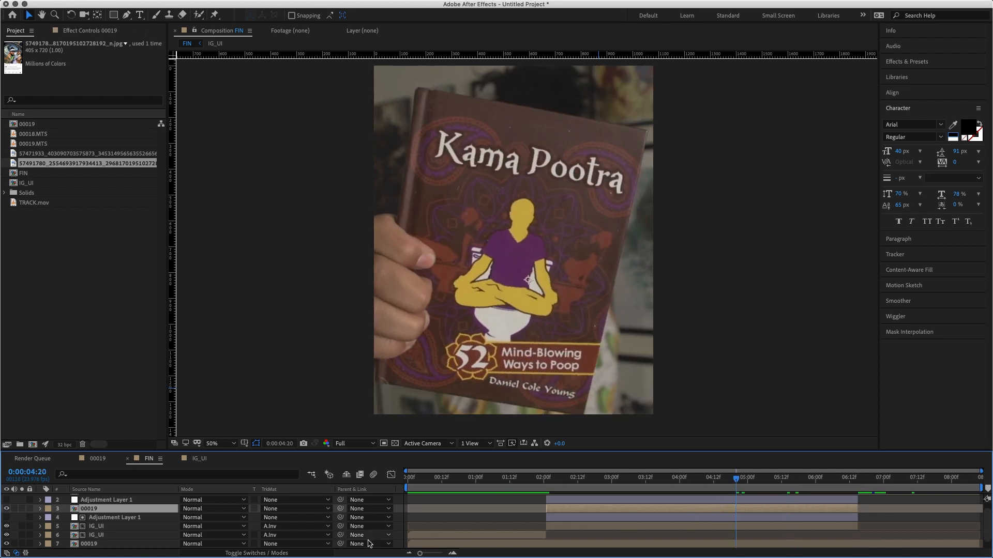
click(287, 509)
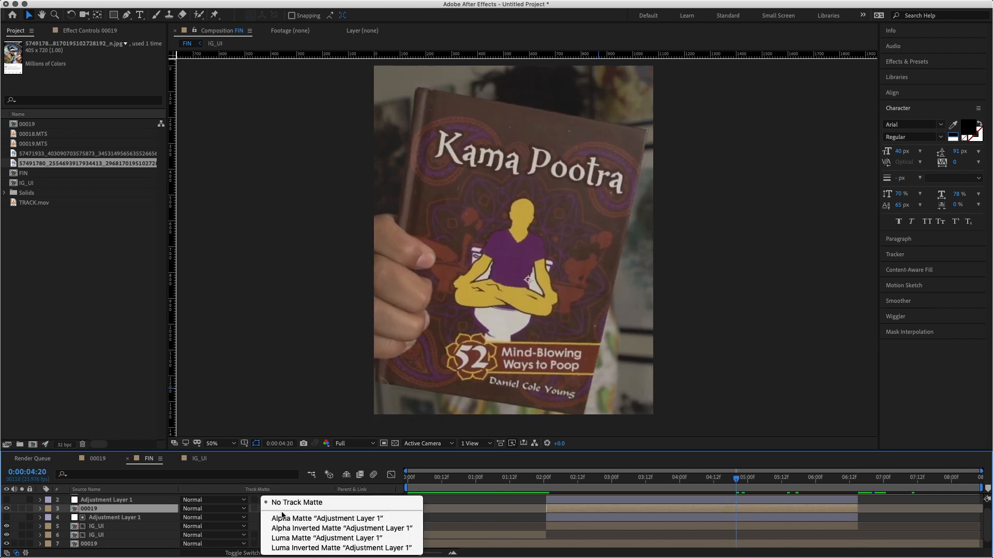
click(308, 519)
Solo the matted 00019 copy on and off at 0:00:03:07 to examine the book and hand cutout.
click(632, 476)
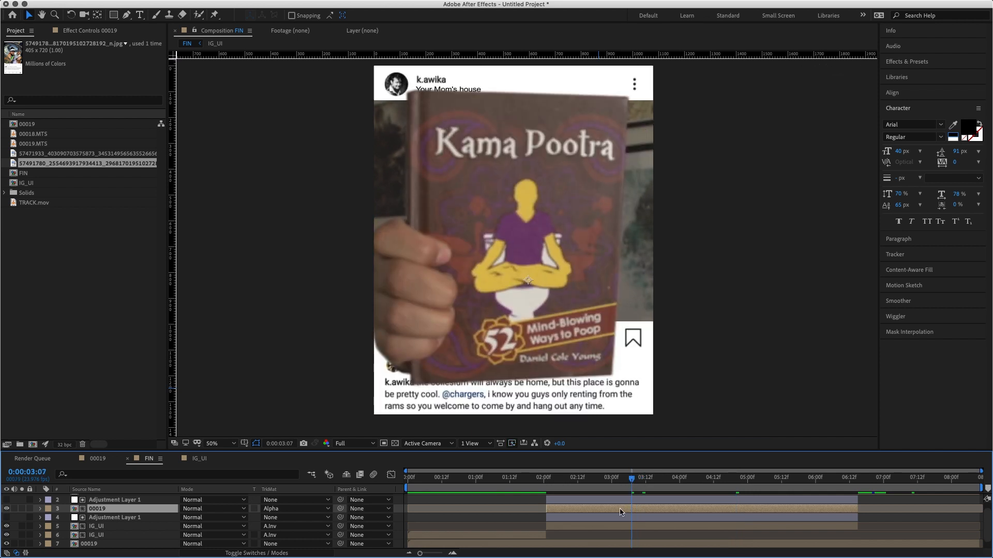
click(21, 509)
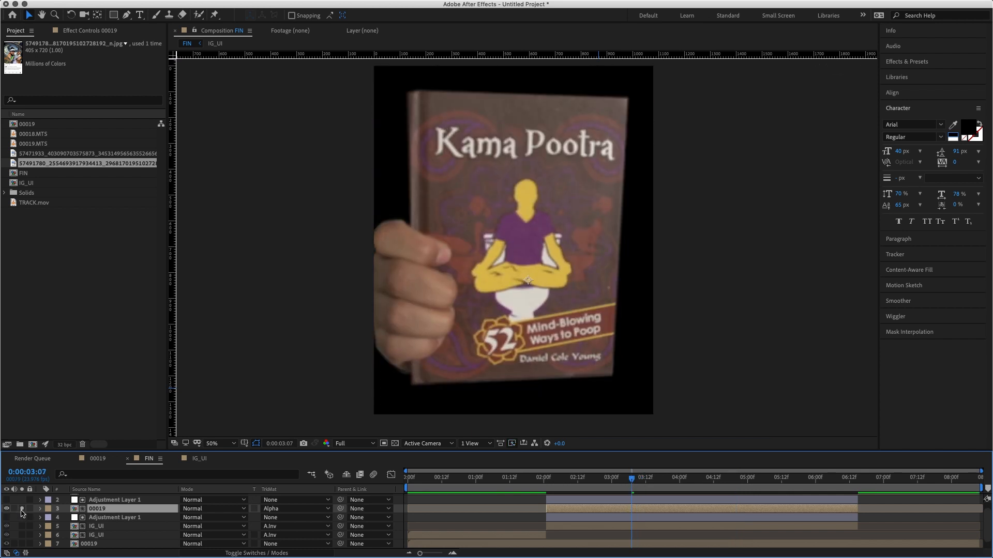
click(21, 508)
click(22, 509)
click(22, 509)
click(22, 509)
click(22, 509)
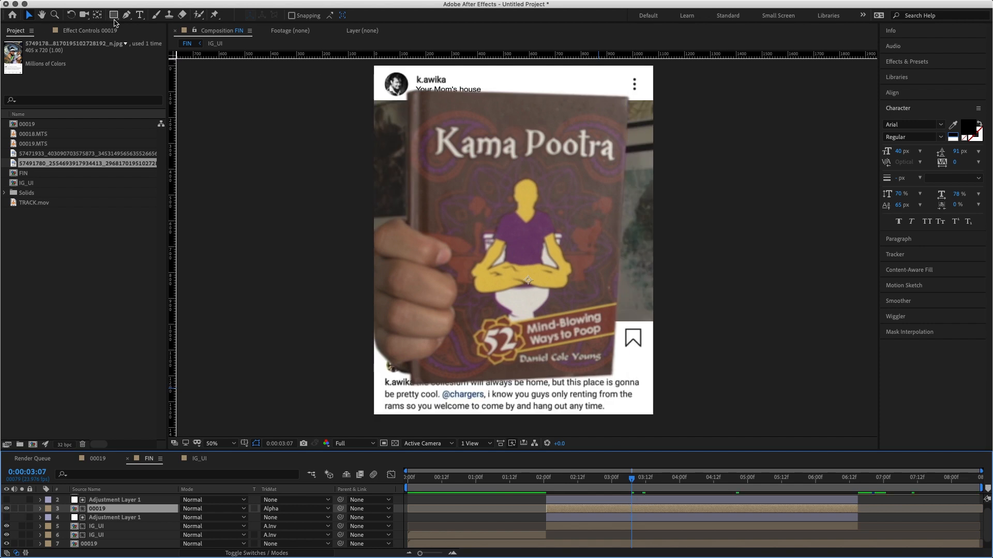
Create a new adjustment layer in FIN and place it directly below the matted 00019 copy.
right_click(401, 523)
mouse_move(466, 445)
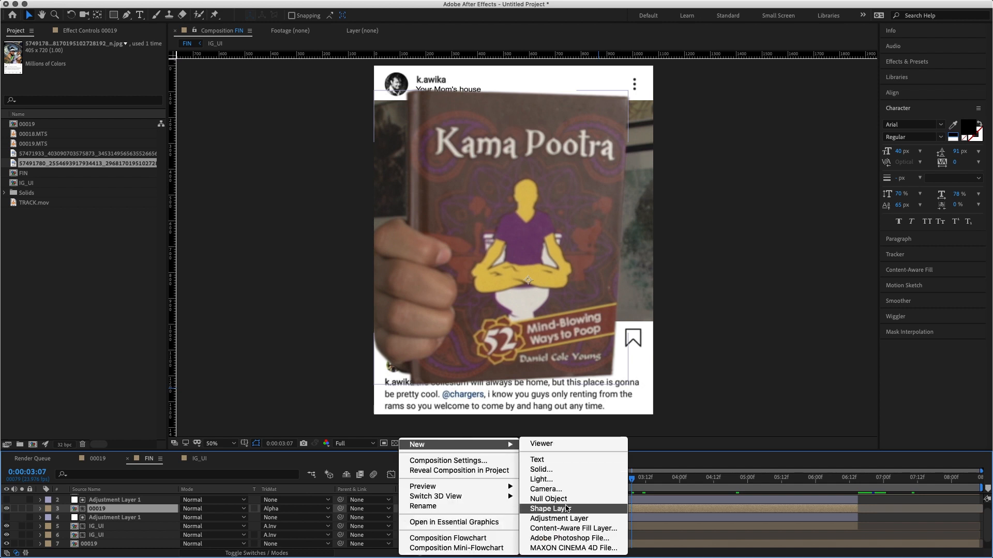
click(575, 519)
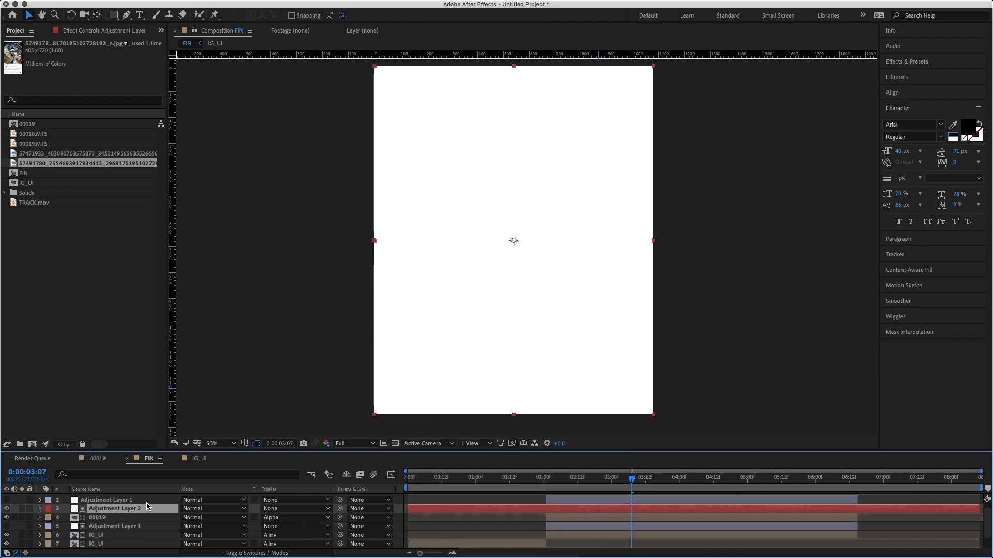
drag(137, 512, 134, 523)
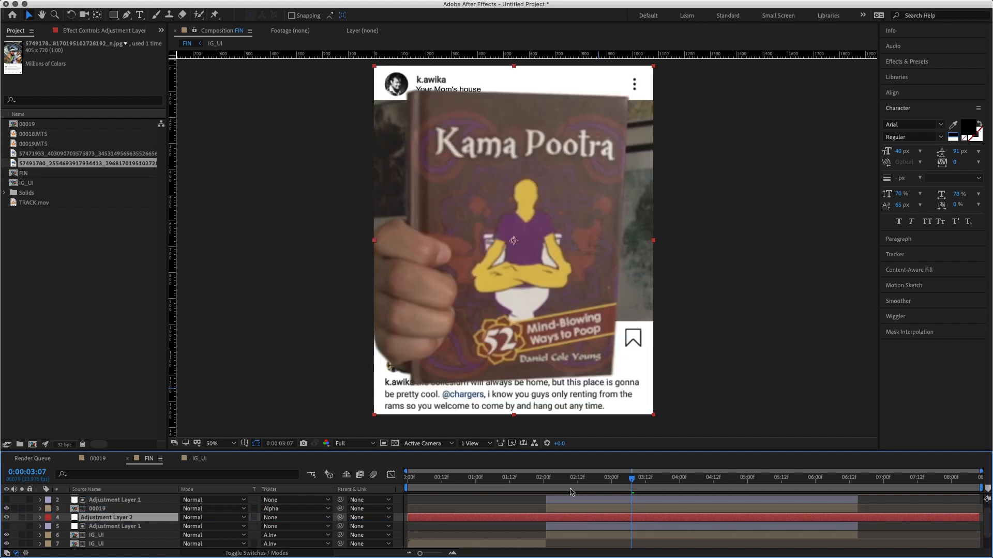
Trim Adjustment Layer 2 to span 0:00:02:01 to 0:00:06:15, deleting the remainder after the cut.
click(546, 478)
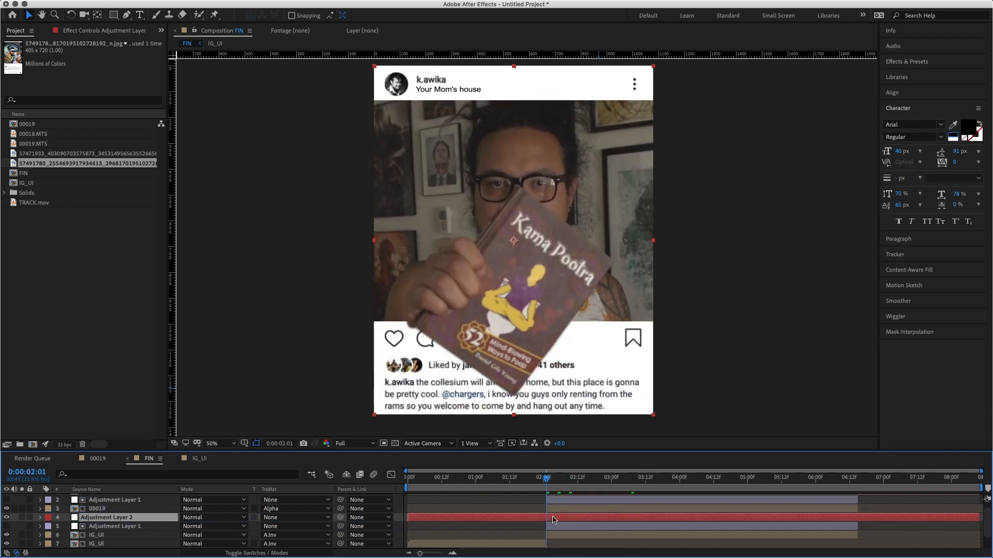
key(alt+bracketleft)
click(858, 487)
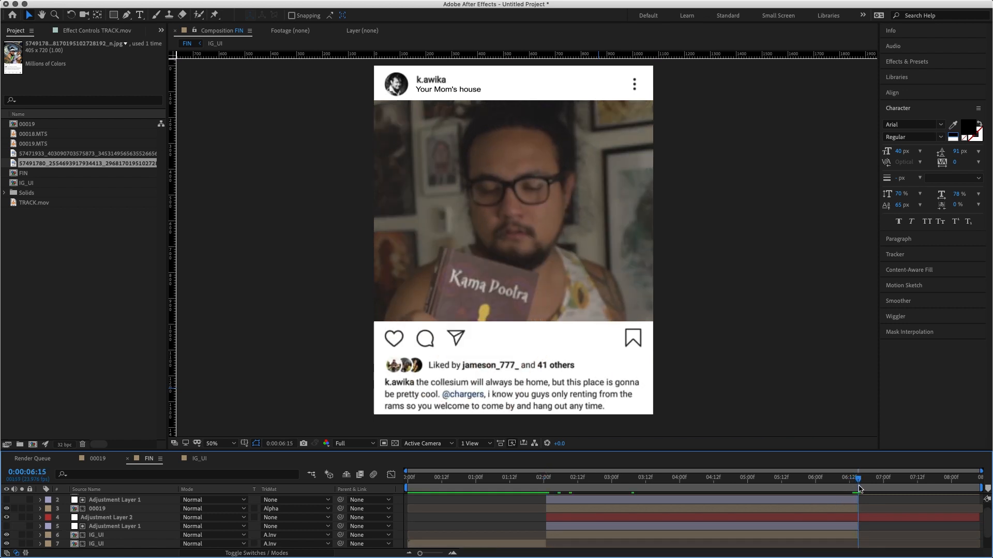
click(867, 521)
key(super+shift+d)
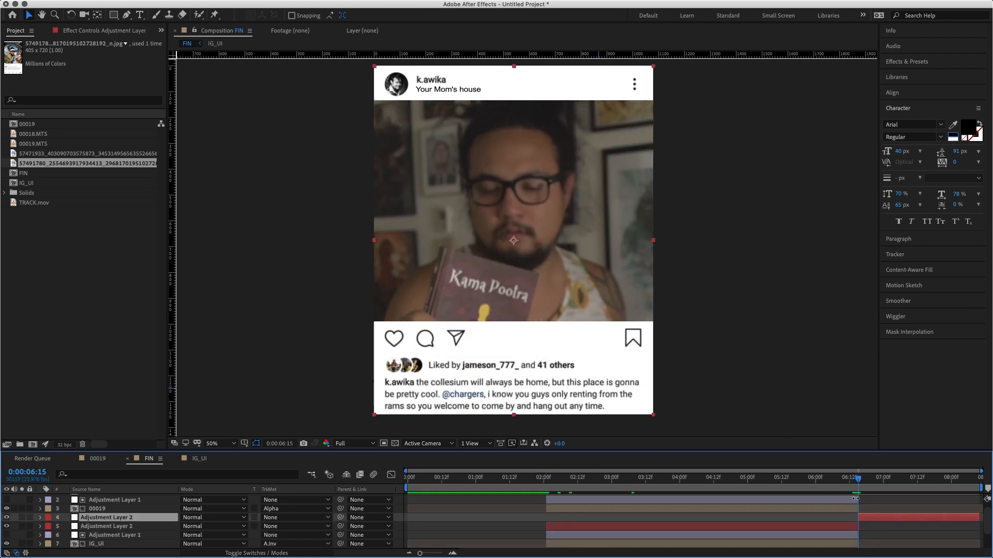
key(Delete)
Examine the book and hand cutout over the border up close at 0:00:02:02 and 0:00:04:01.
drag(763, 485, 549, 495)
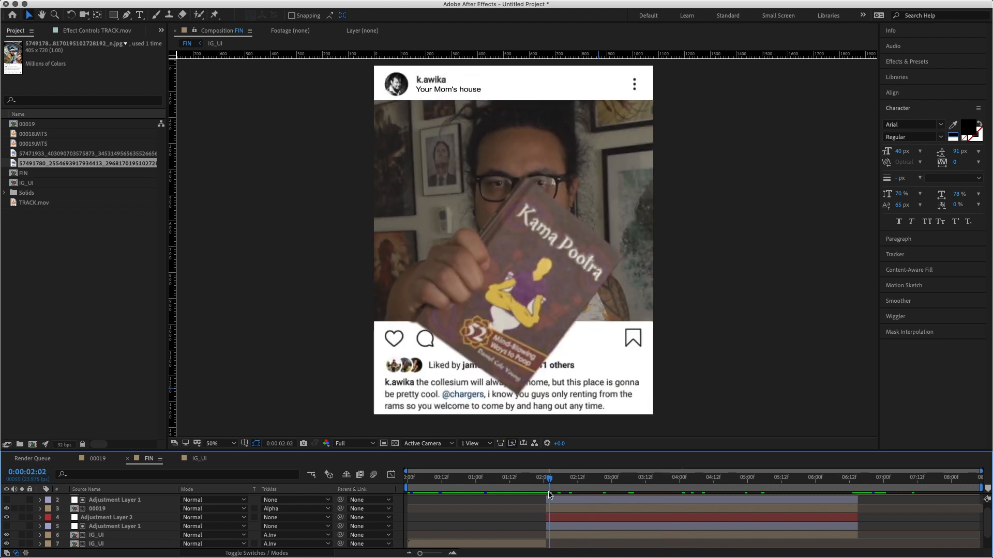
key(period)
key(period)
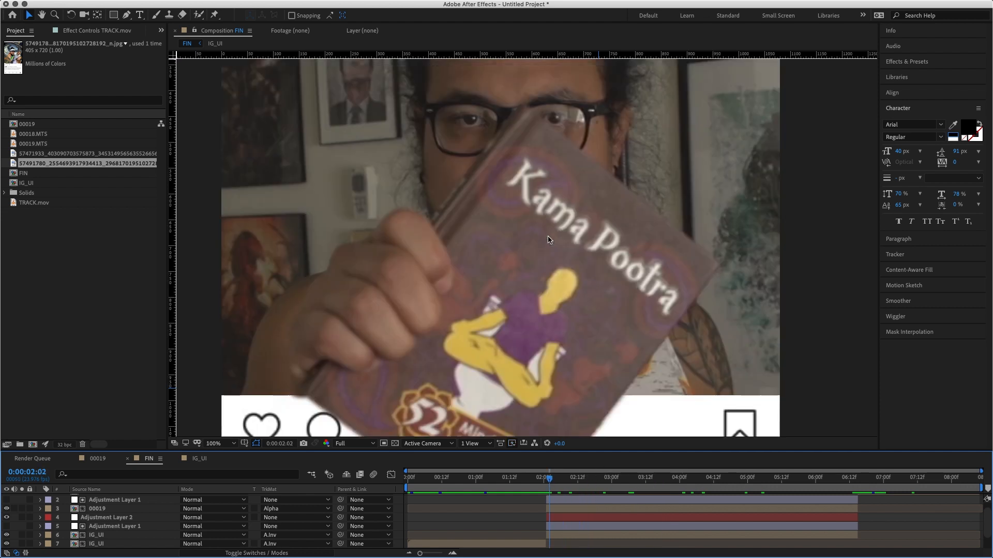
key(comma)
key(comma)
click(683, 485)
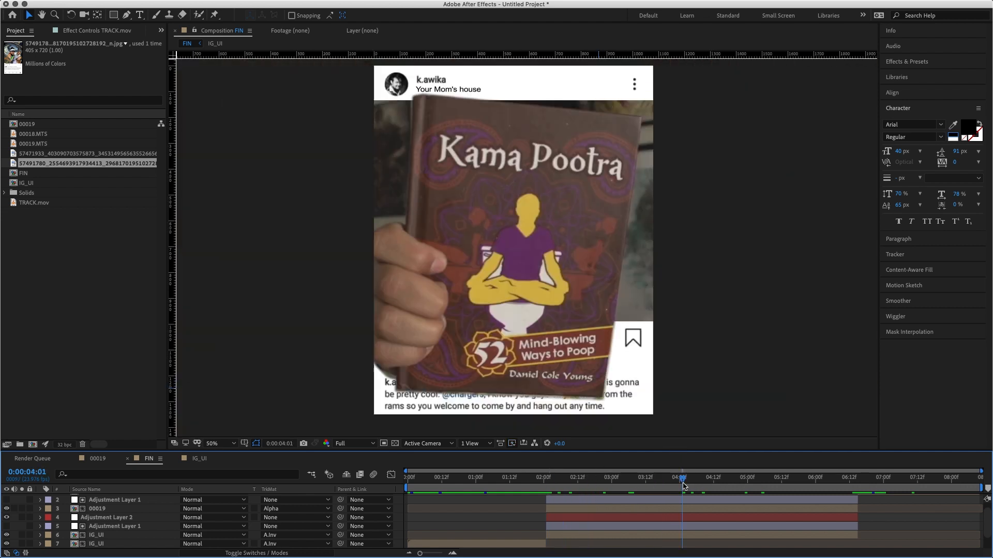
key(period)
drag(541, 141, 580, 217)
key(comma)
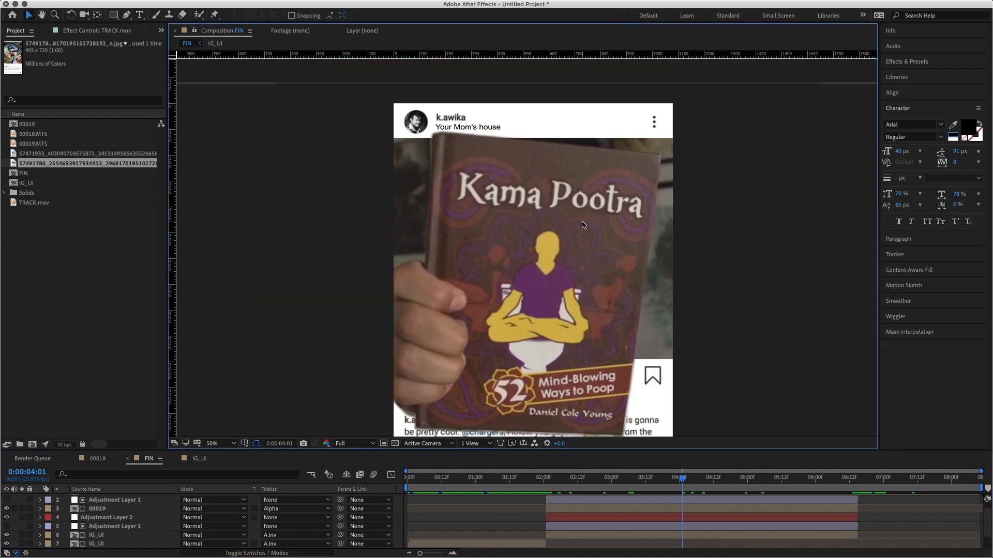
Apply the Camera Lens Blur effect to Adjustment Layer 2 and enable Repeat Edge Pixels.
click(683, 519)
key(ctrl+space)
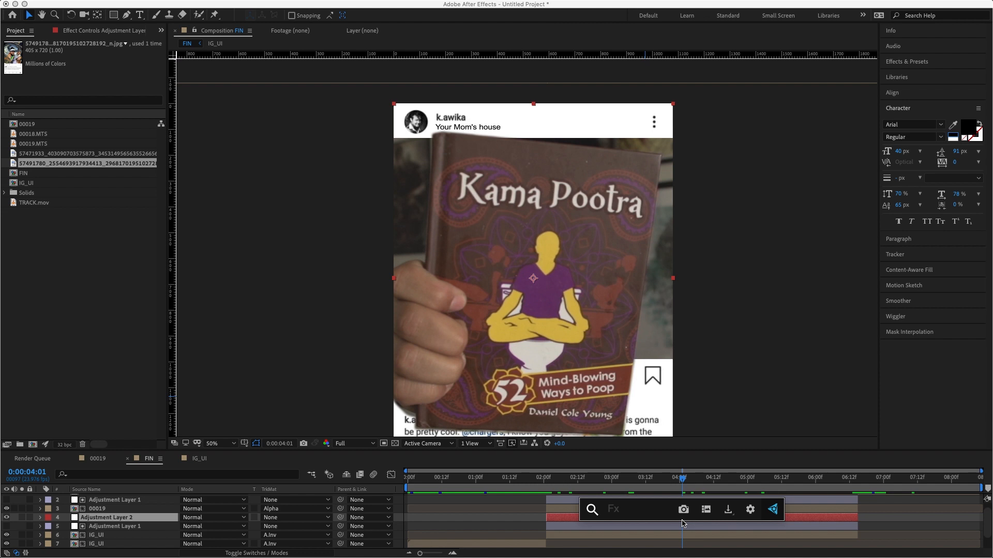
text(camer)
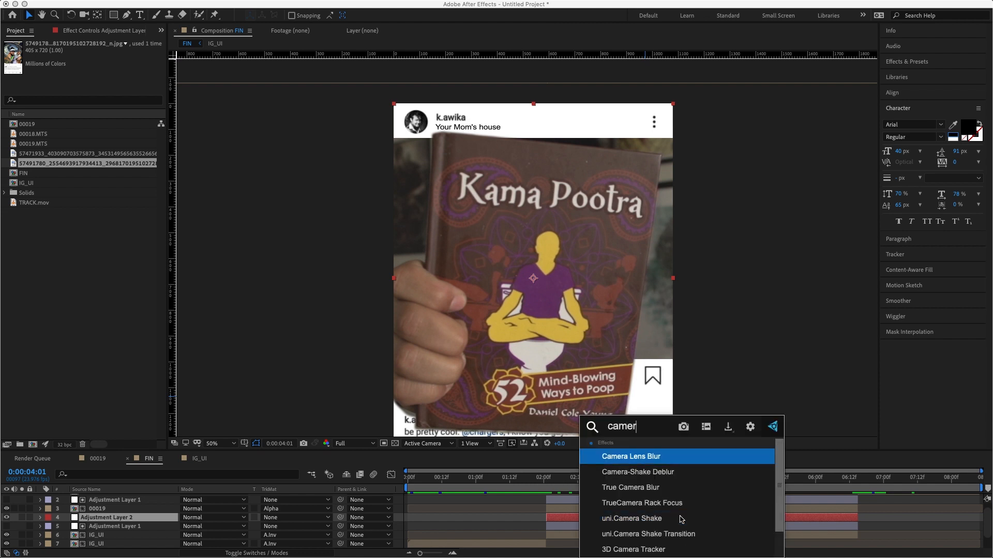
click(658, 457)
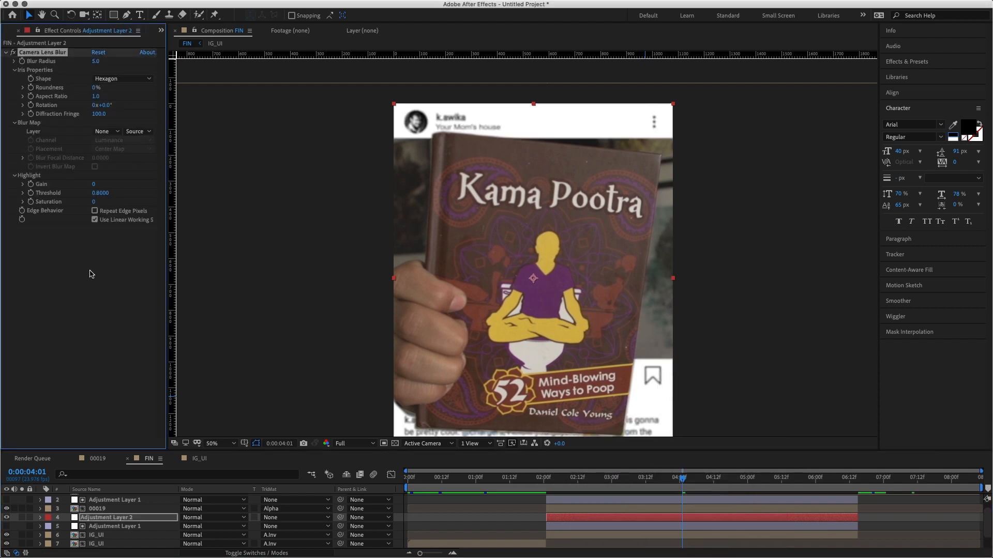
click(96, 211)
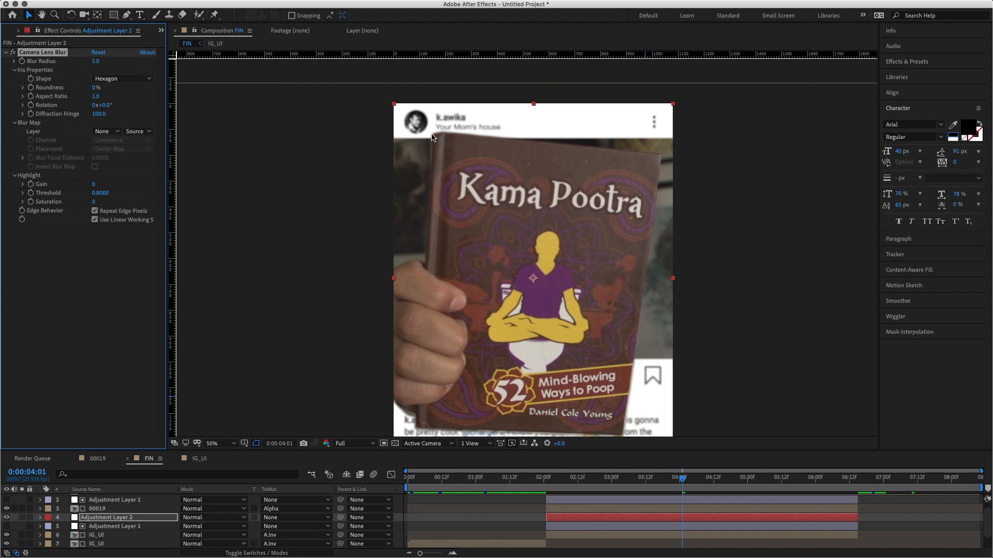
Start keyframing the Camera Lens Blur's Blur Radius on Adjustment Layer 2 at 0:00:04:01 with a value of 10.
scroll(432, 137, up, 2)
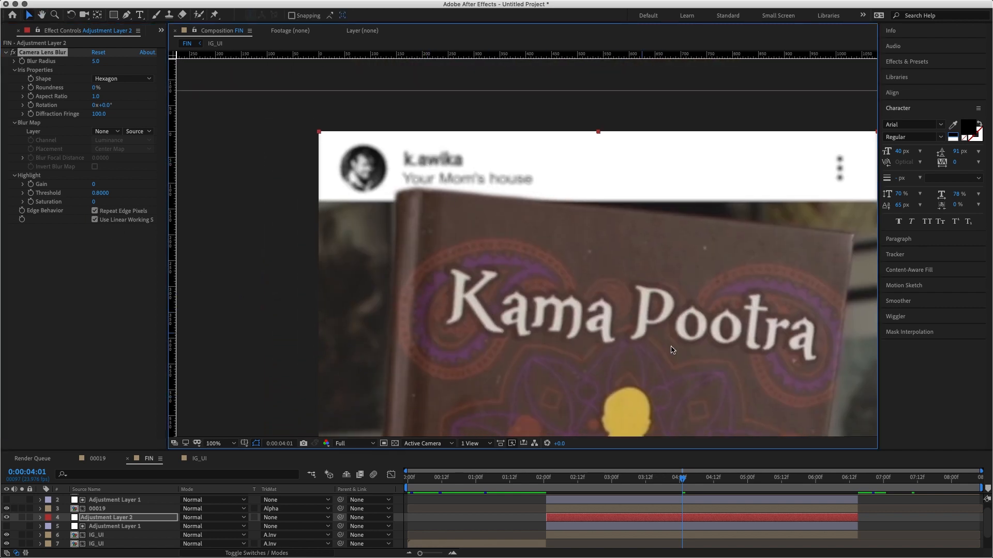
scroll(649, 339, down, 5)
scroll(385, 376, down, 5)
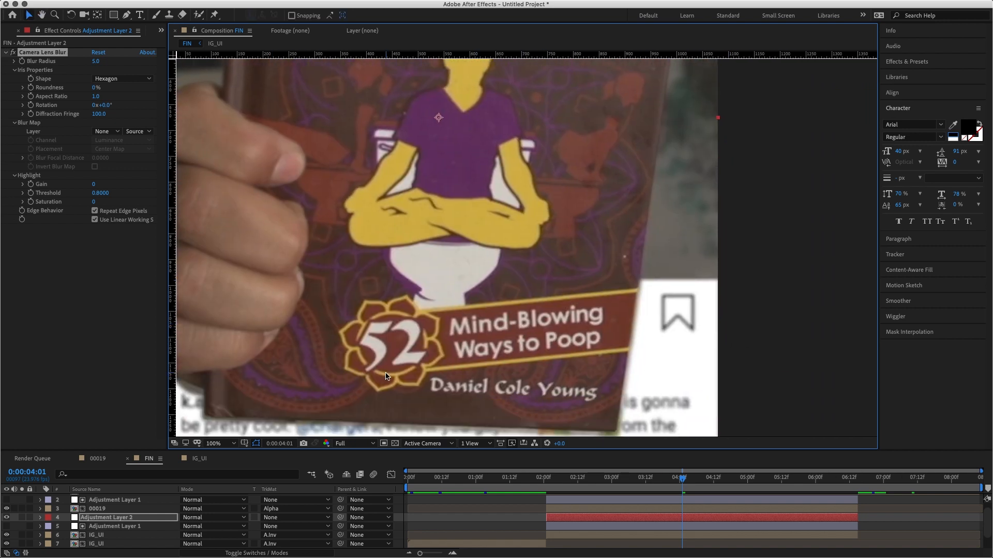
scroll(386, 376, left, 5)
scroll(385, 376, down, 4)
scroll(650, 345, up, 3)
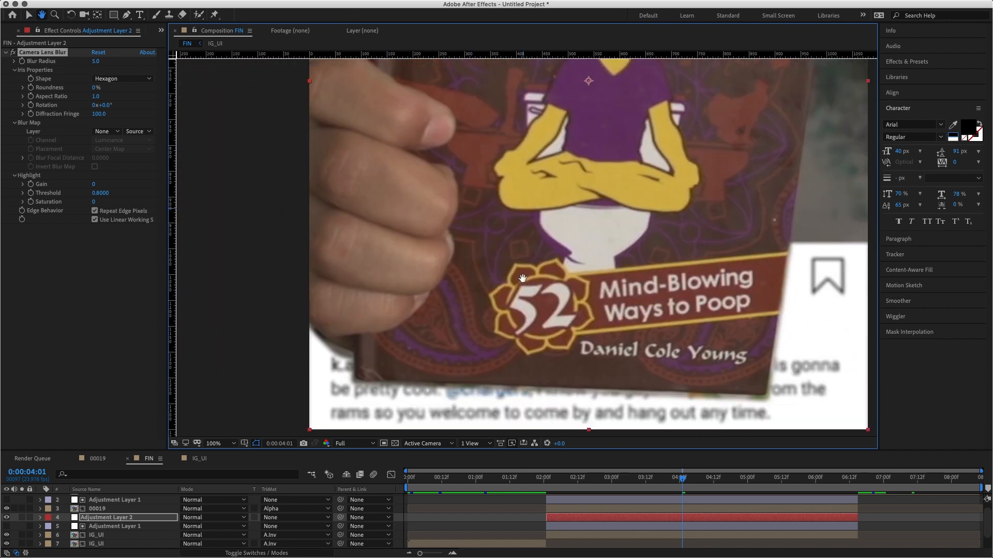
click(682, 522)
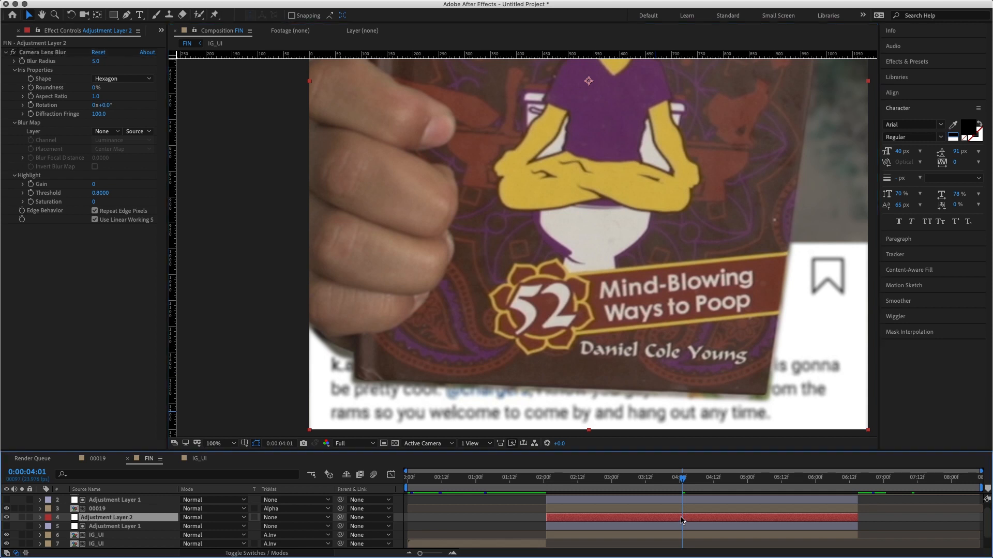
click(23, 61)
click(95, 61)
text(5)
text(0)
key(Return)
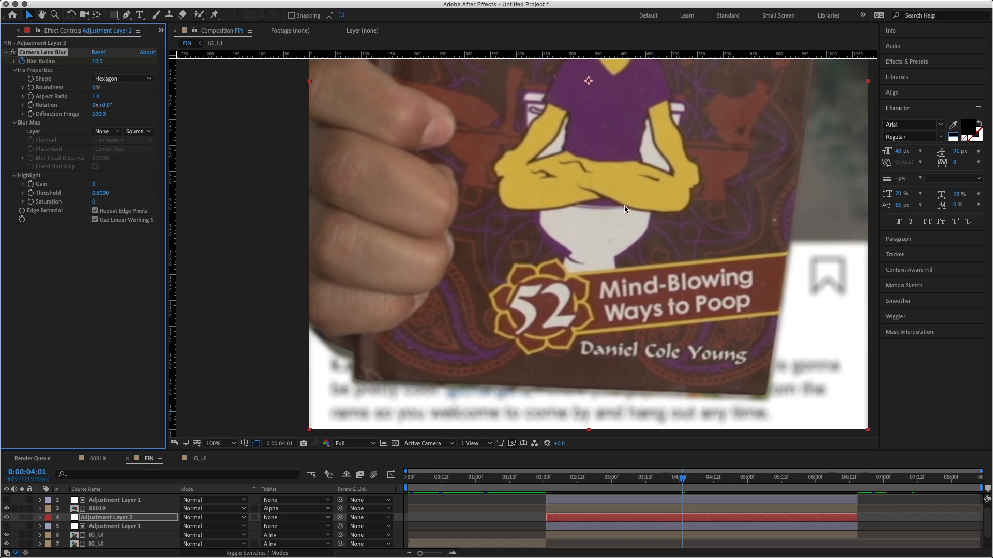
Reveal Adjustment Layer 2's keyframes and set its Blur Radius to 0 at 0:00:02:14.
scroll(672, 228, down, 1)
key(space)
drag(653, 209, 625, 286)
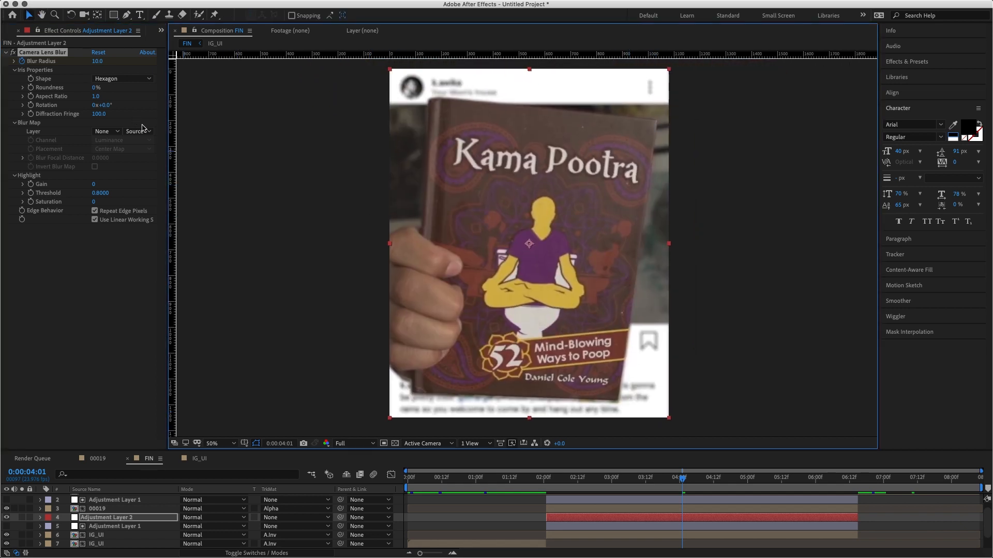
click(689, 521)
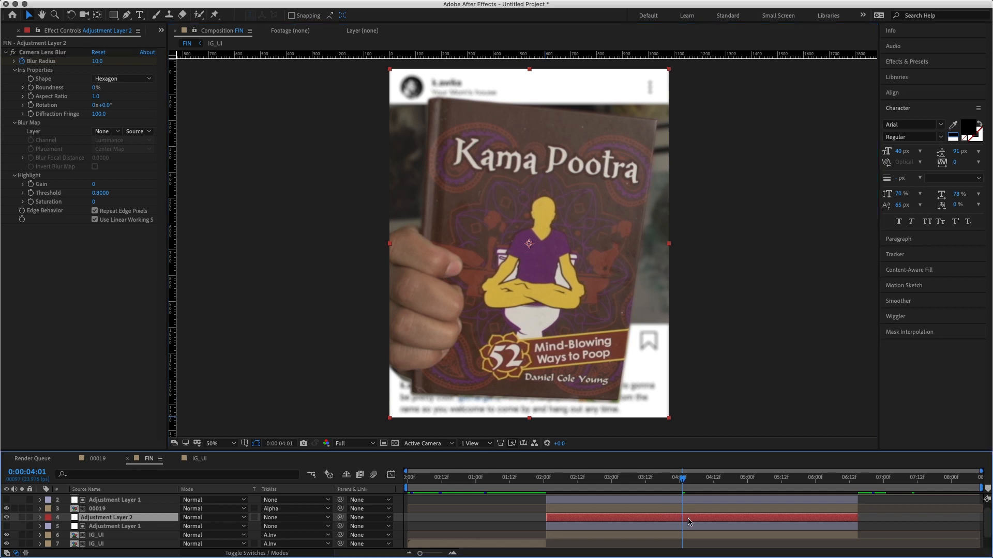
key(u)
drag(681, 480, 611, 482)
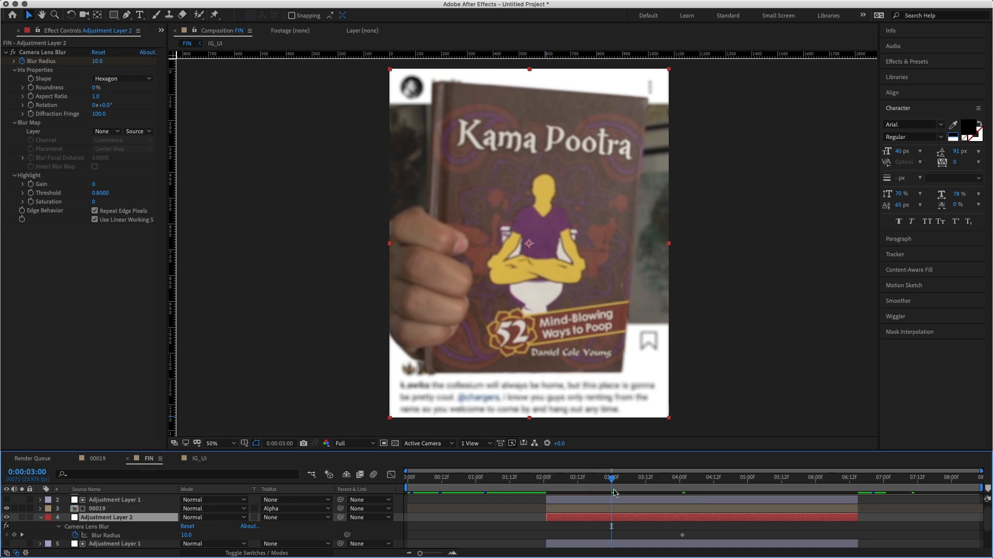
drag(603, 483, 583, 486)
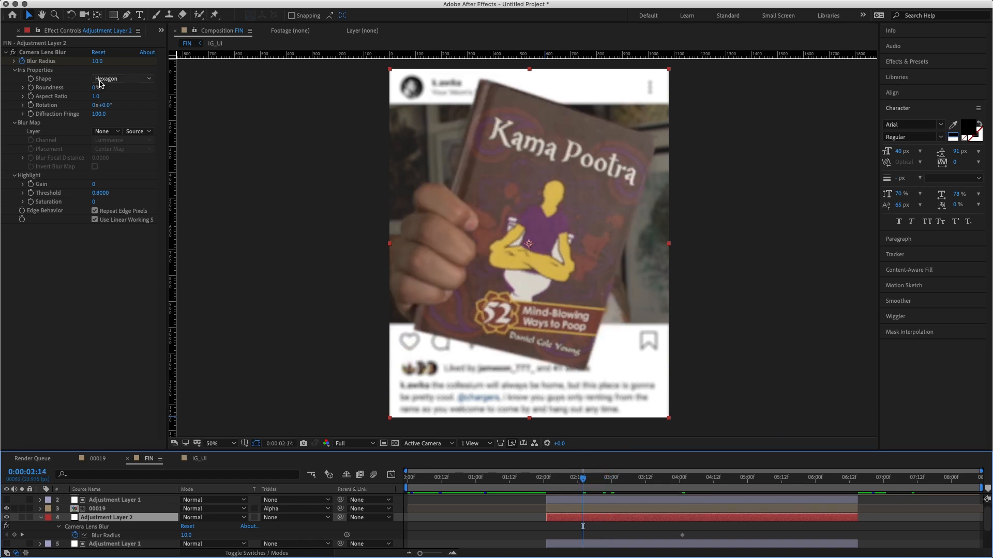
click(98, 61)
text(0)
key(Return)
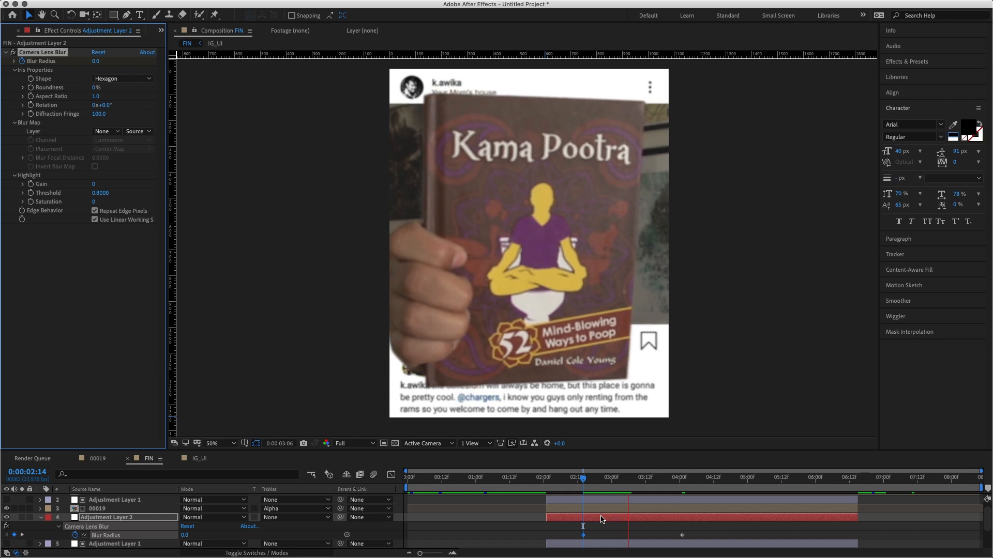
Preview the blur, add a Blur Radius keyframe of 10 at 0:00:05:23, and keyframe it to 0 at Adjustment Layer 2's end.
click(587, 488)
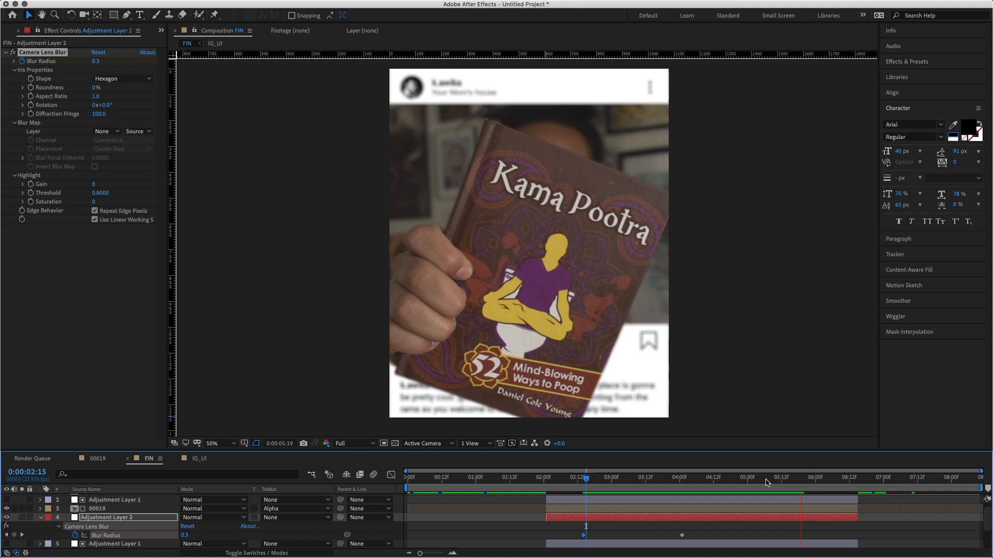
key(space)
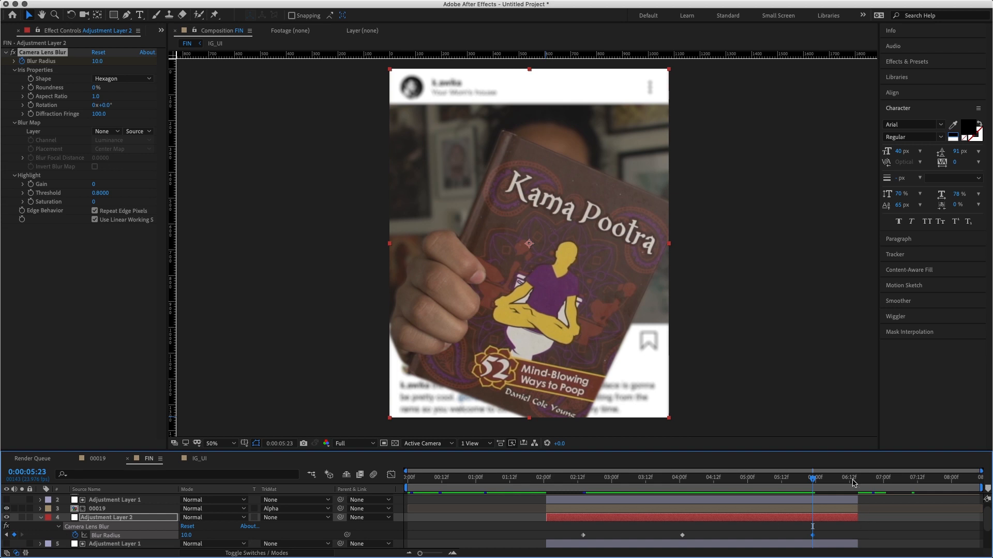
drag(853, 482, 856, 481)
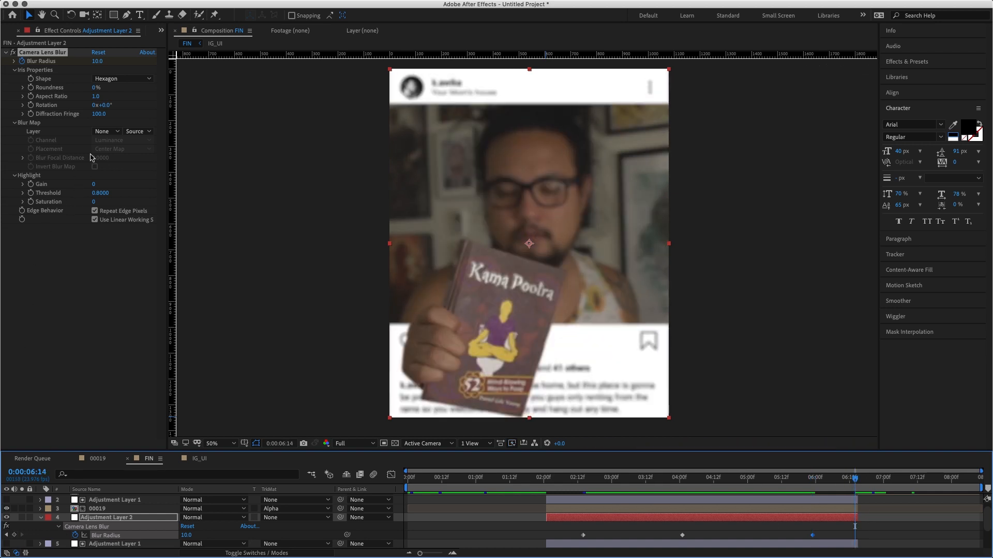
click(100, 61)
text(0)
key(Return)
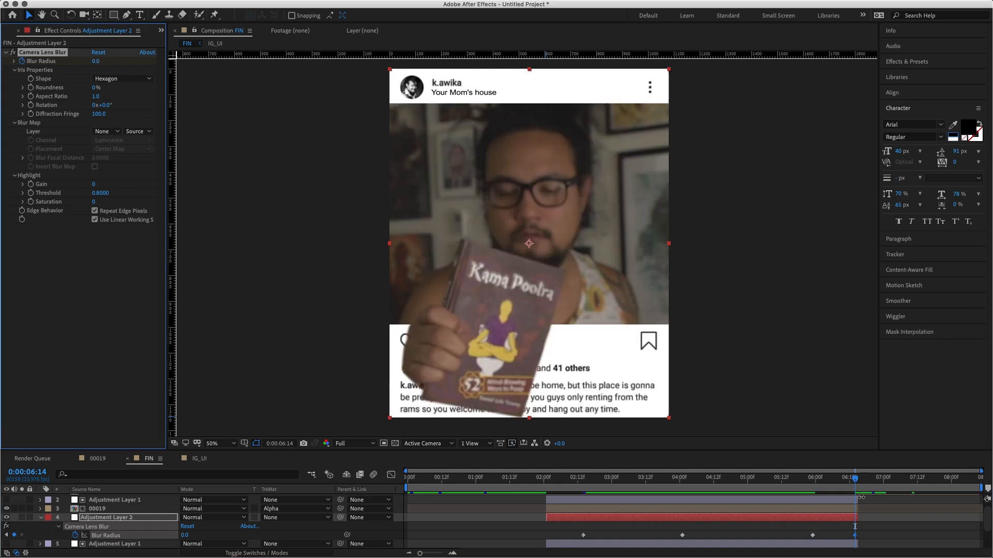
drag(855, 536, 858, 535)
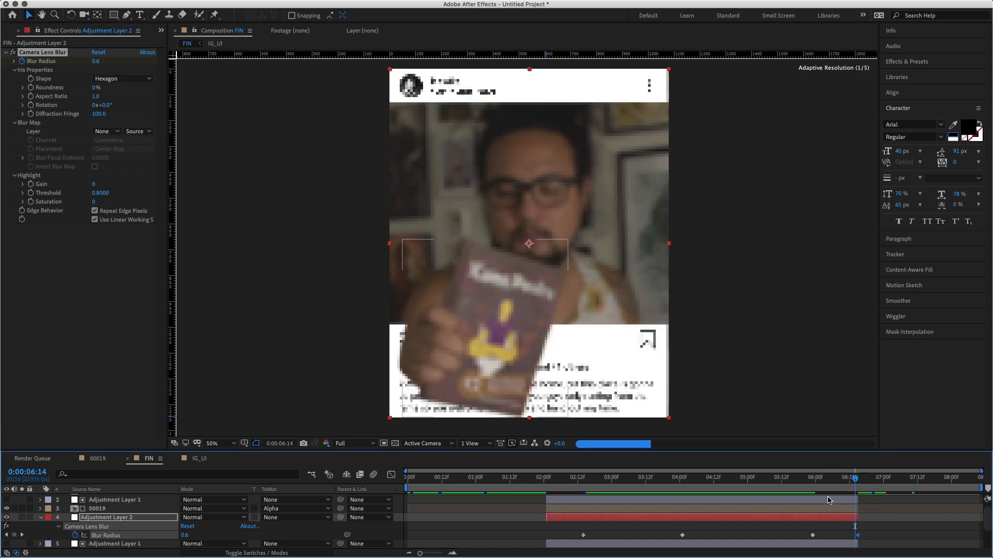
Play back the FIN composition from 0:00:03:11 and from its start to review the blur animation.
click(802, 478)
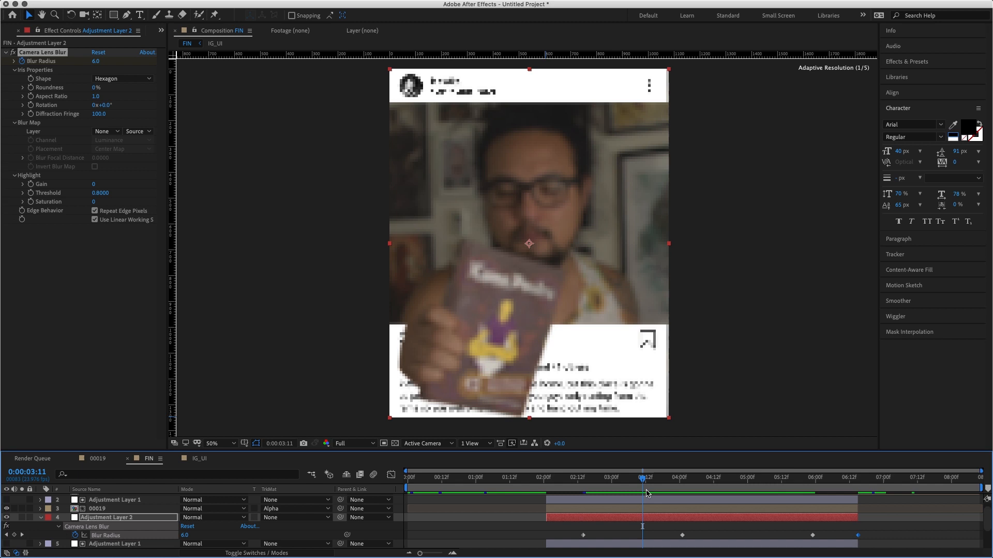
key(space)
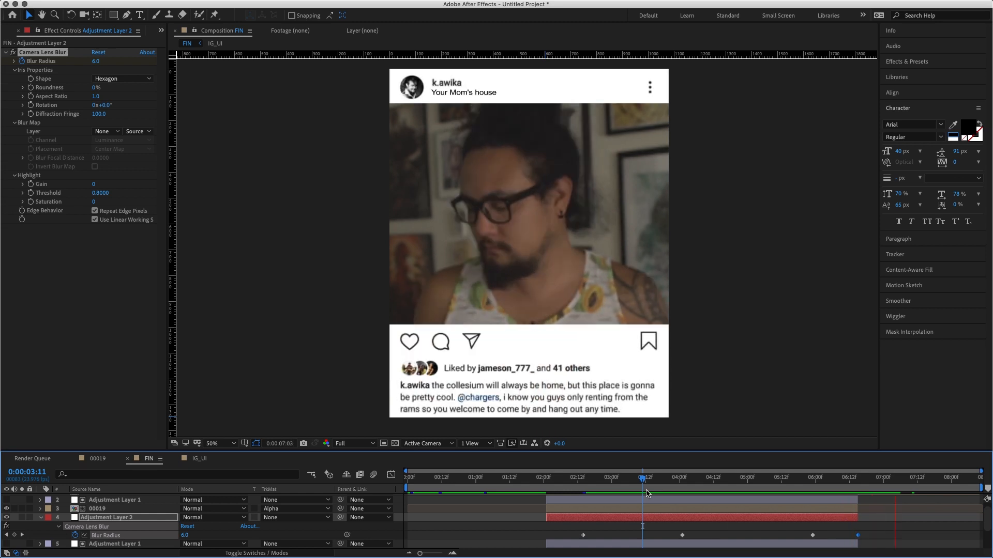
key(space)
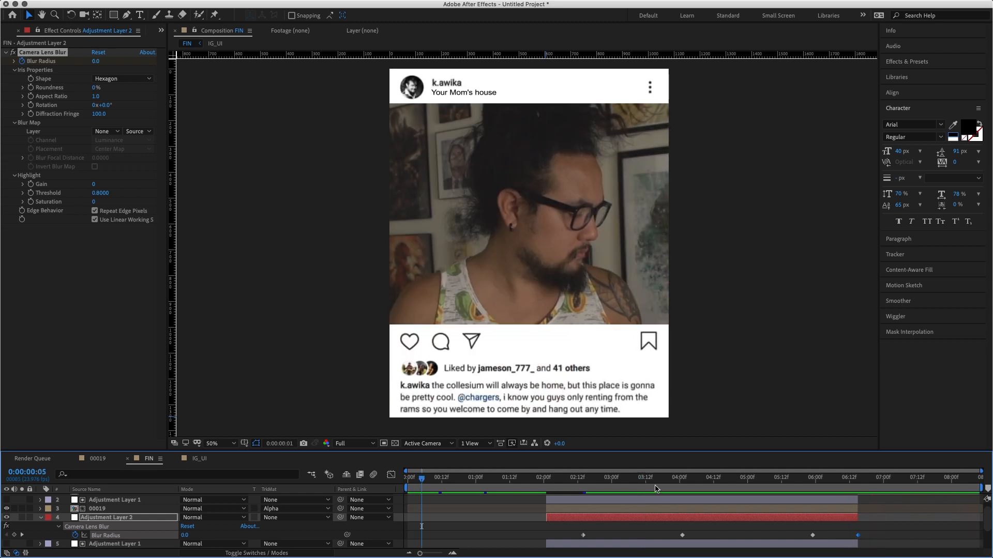
drag(435, 480, 363, 481)
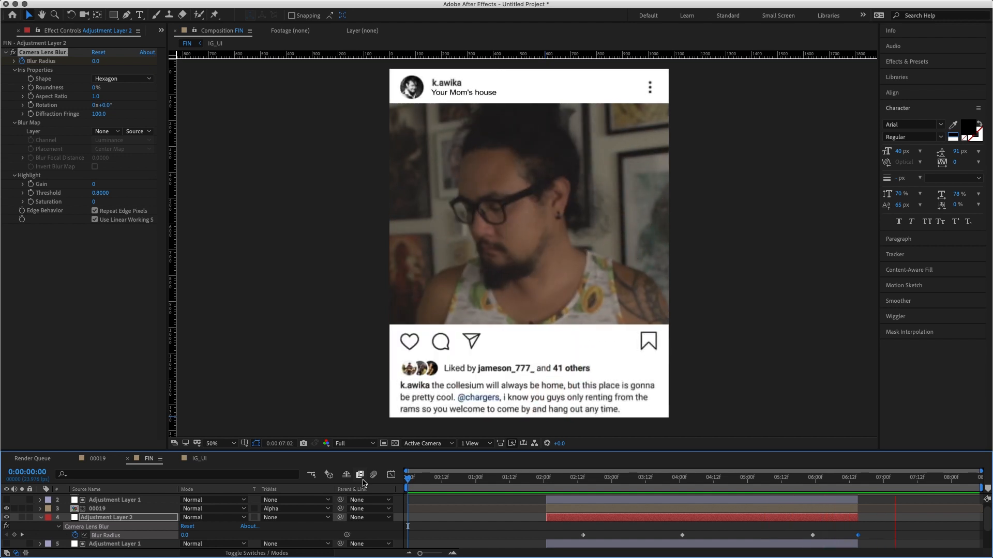
key(space)
Select the IG_UI layer that begins at 0:00:02:01 and scrub through FIN to examine the border, cutout and blur together.
mouse_move(547, 481)
mouse_down()
mouse_move(559, 482)
mouse_move(550, 483)
mouse_up()
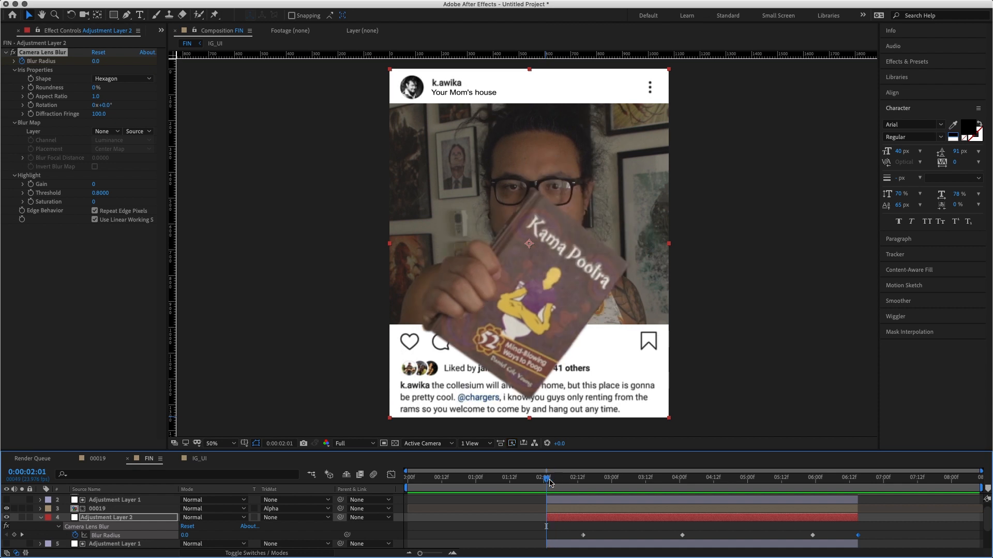
scroll(566, 511, down, 3)
click(567, 526)
drag(579, 477, 634, 497)
key(Page_Down)
key(Page_Down)
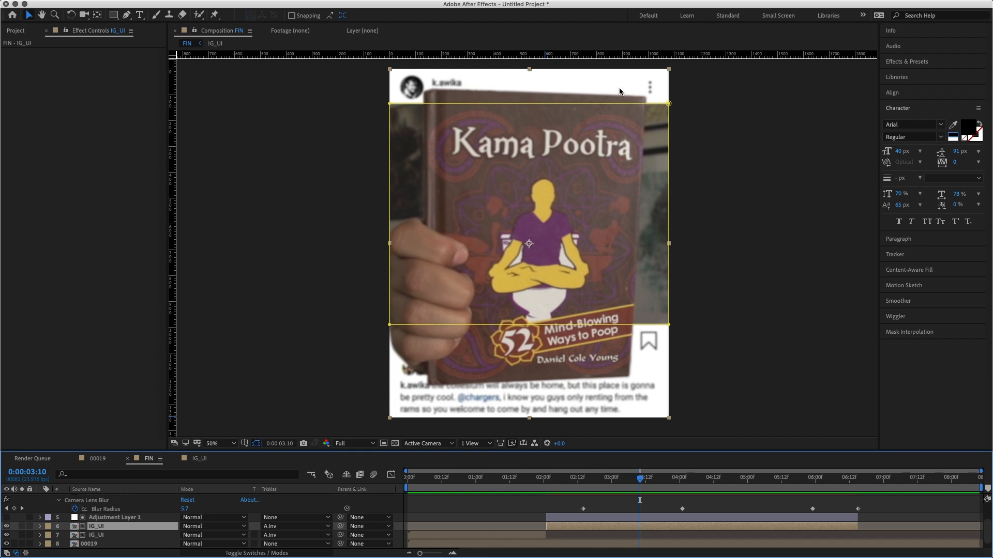
drag(573, 487, 468, 486)
drag(712, 484, 859, 486)
drag(723, 487, 470, 487)
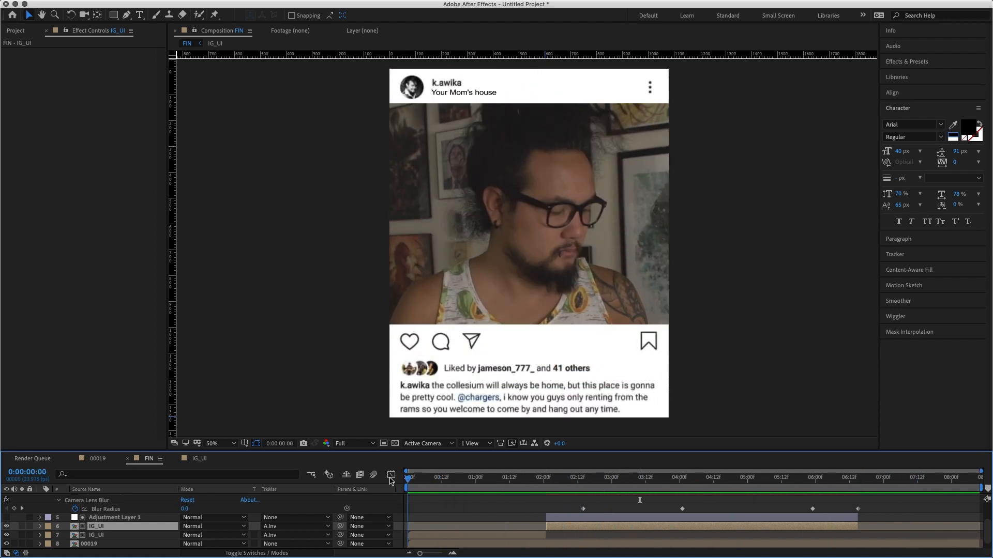
drag(619, 511, 660, 513)
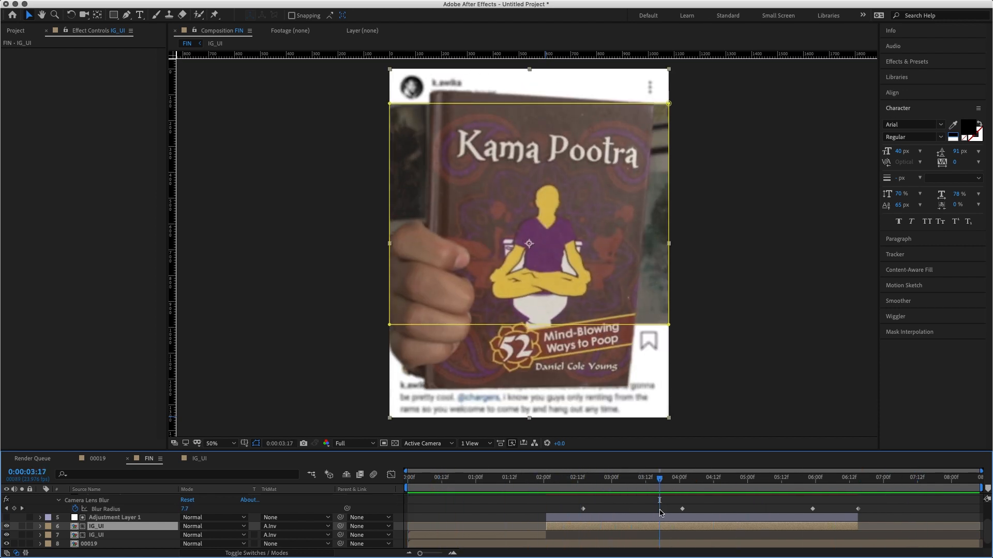